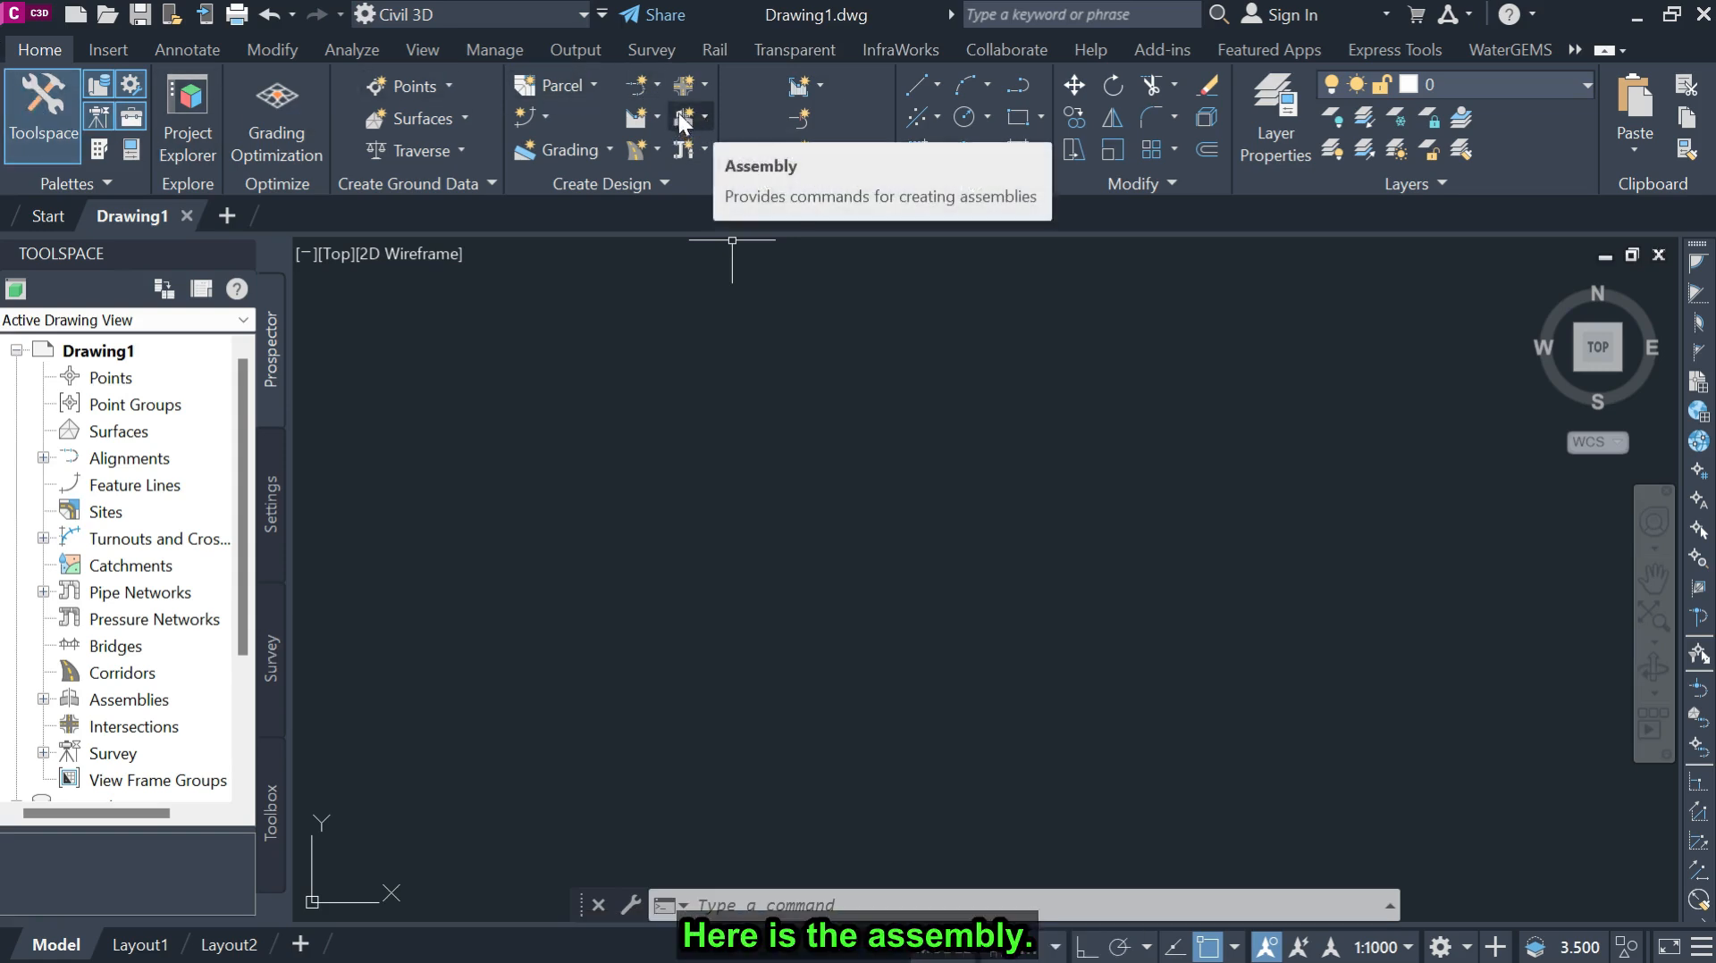
Create a new assembly named "Assembly - 1" with type Other, the Basic style and the All Codes code set.
left_click(702, 118)
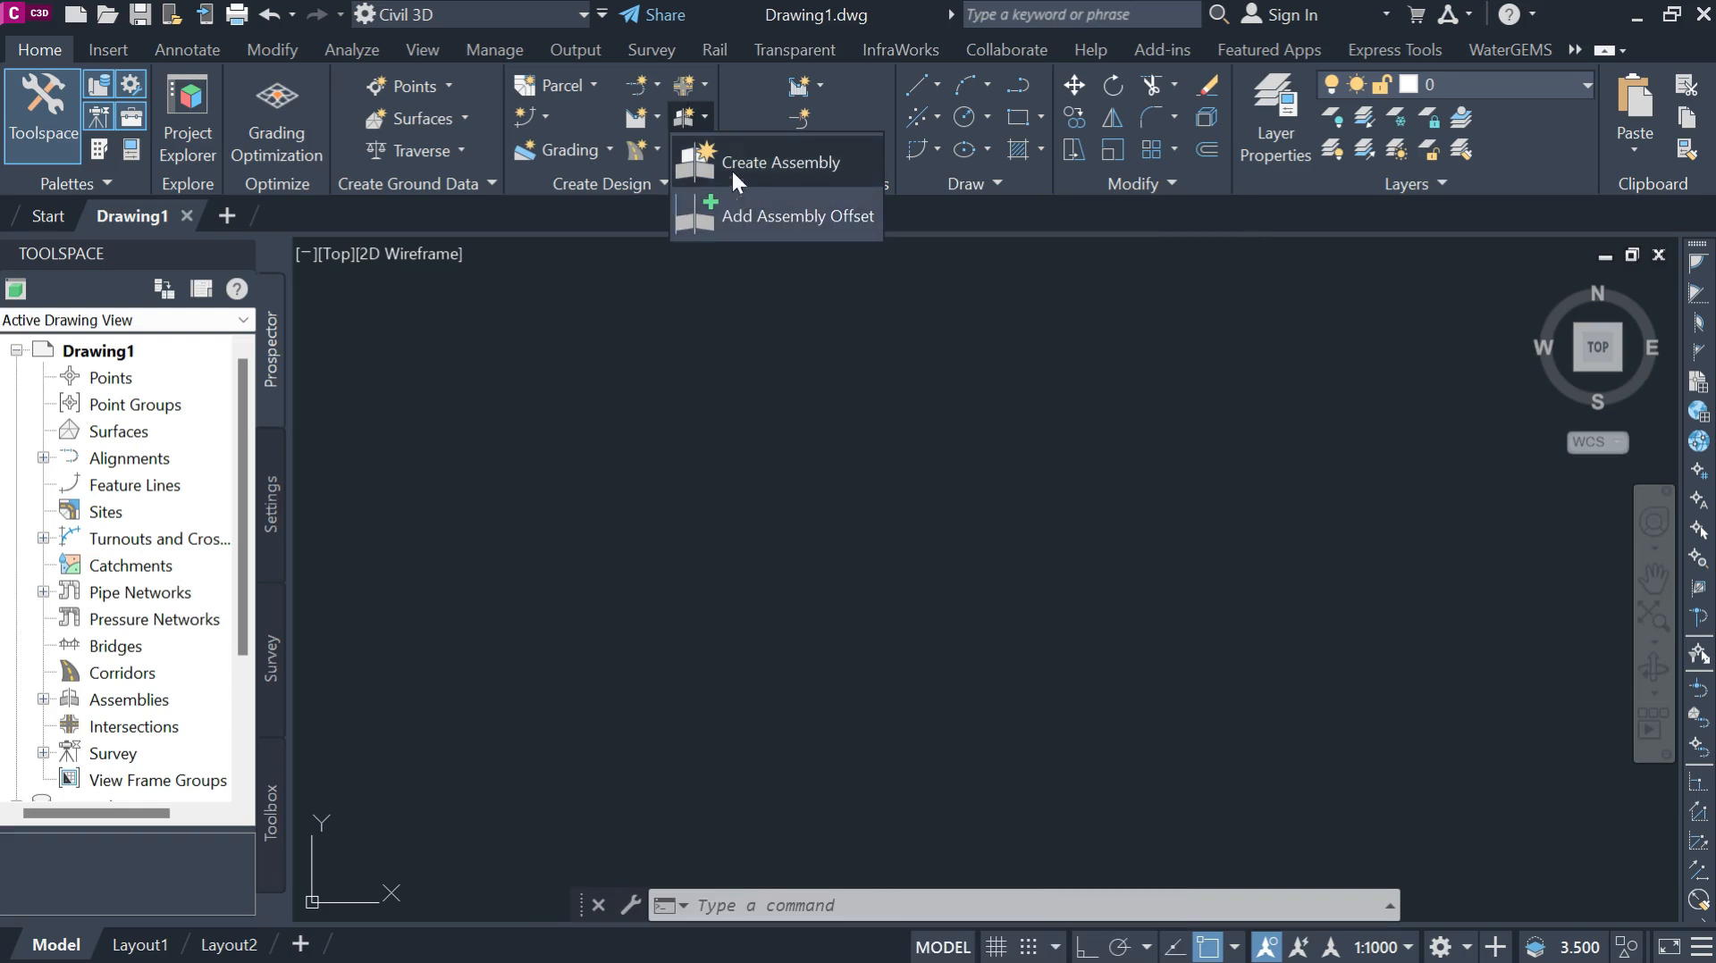
left_click(791, 163)
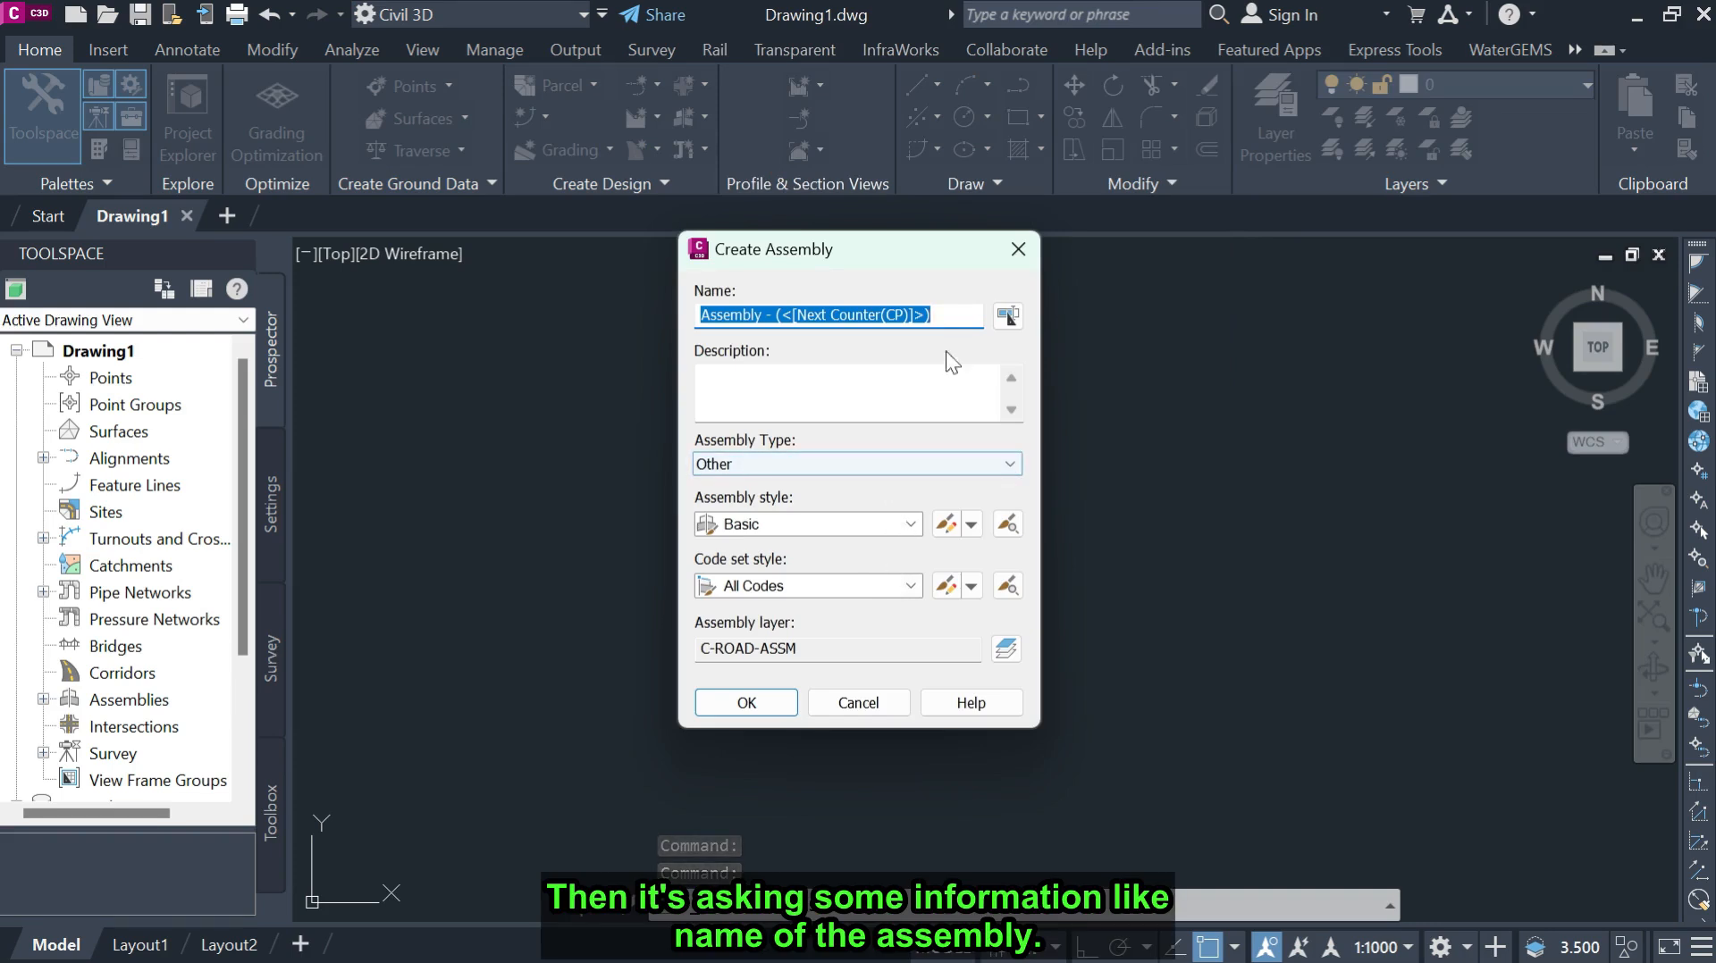
key("End")
key("ctrl+shift+Left")
key("ctrl+shift+Left")
key("ctrl+shift+Left")
key("ctrl+shift+Left")
key("ctrl+shift+Left")
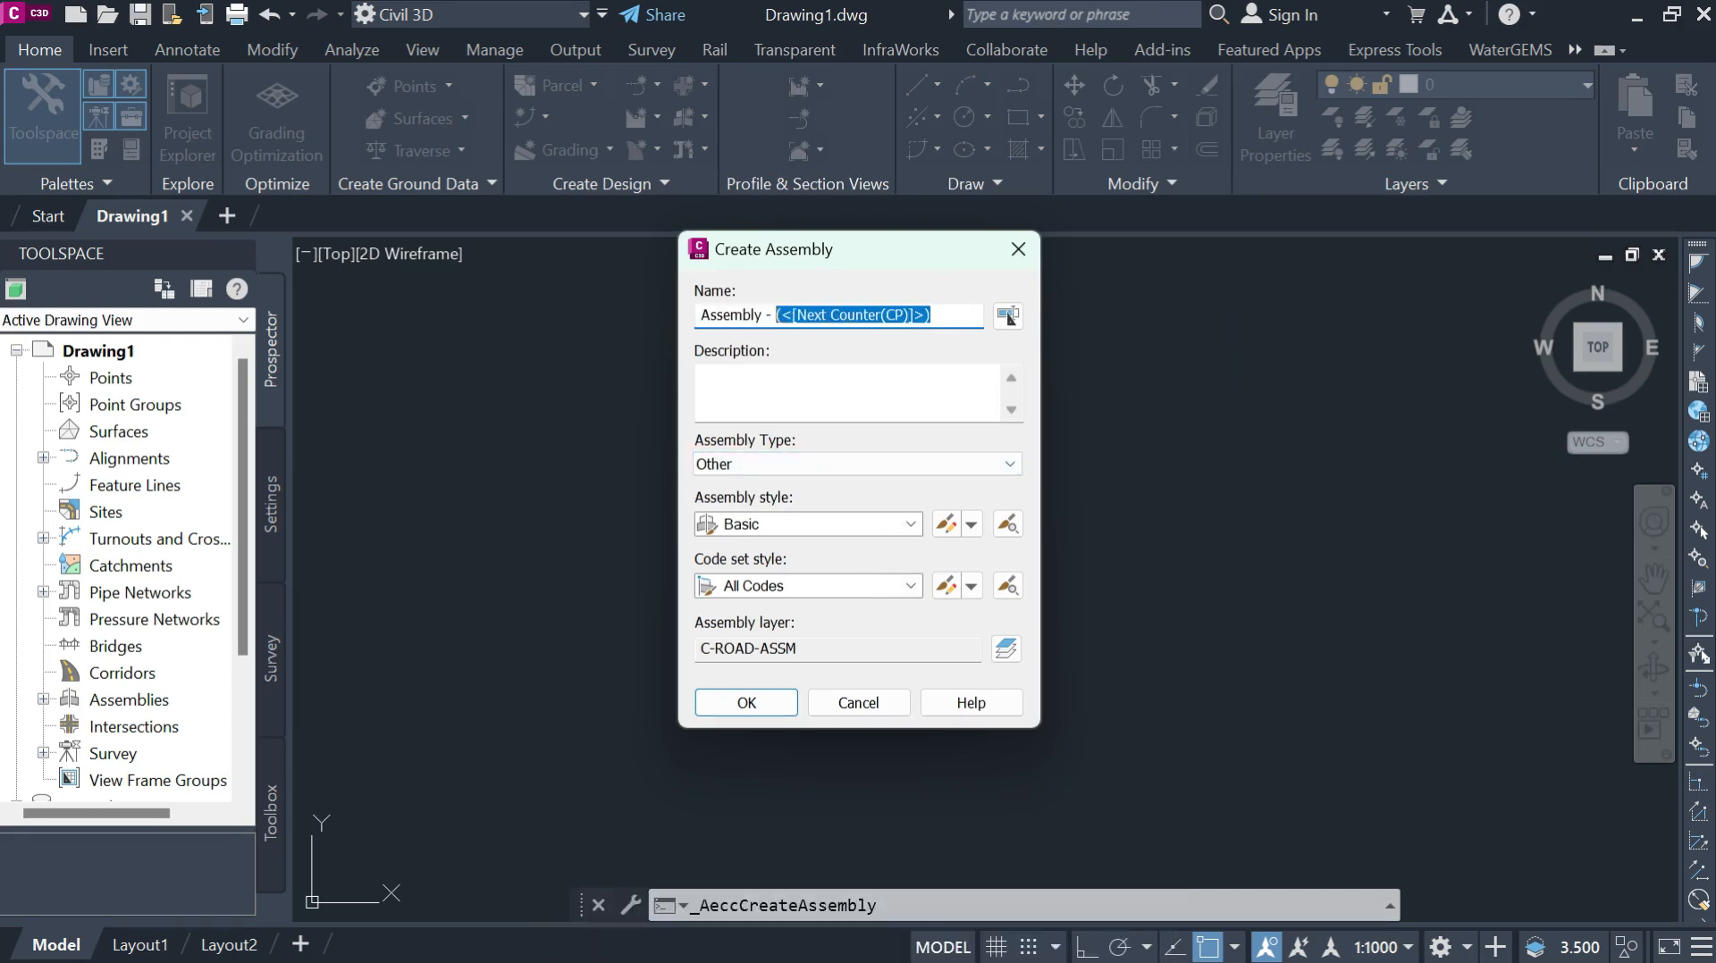
key("ctrl+shift+Right")
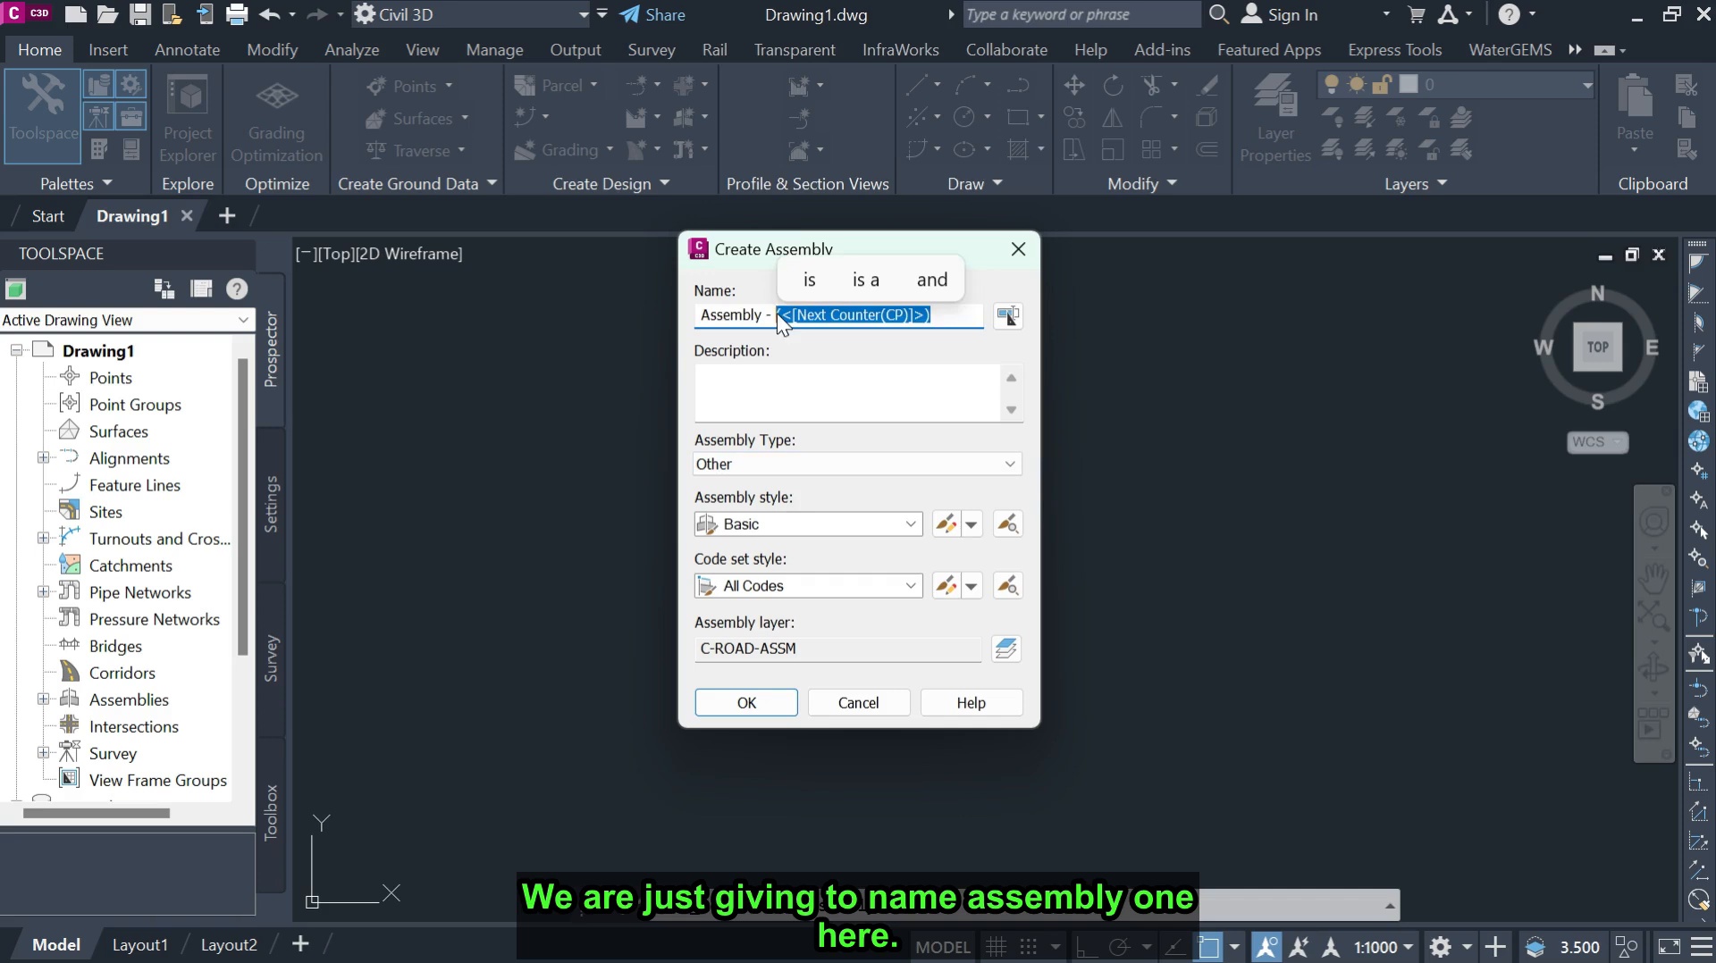
type("1")
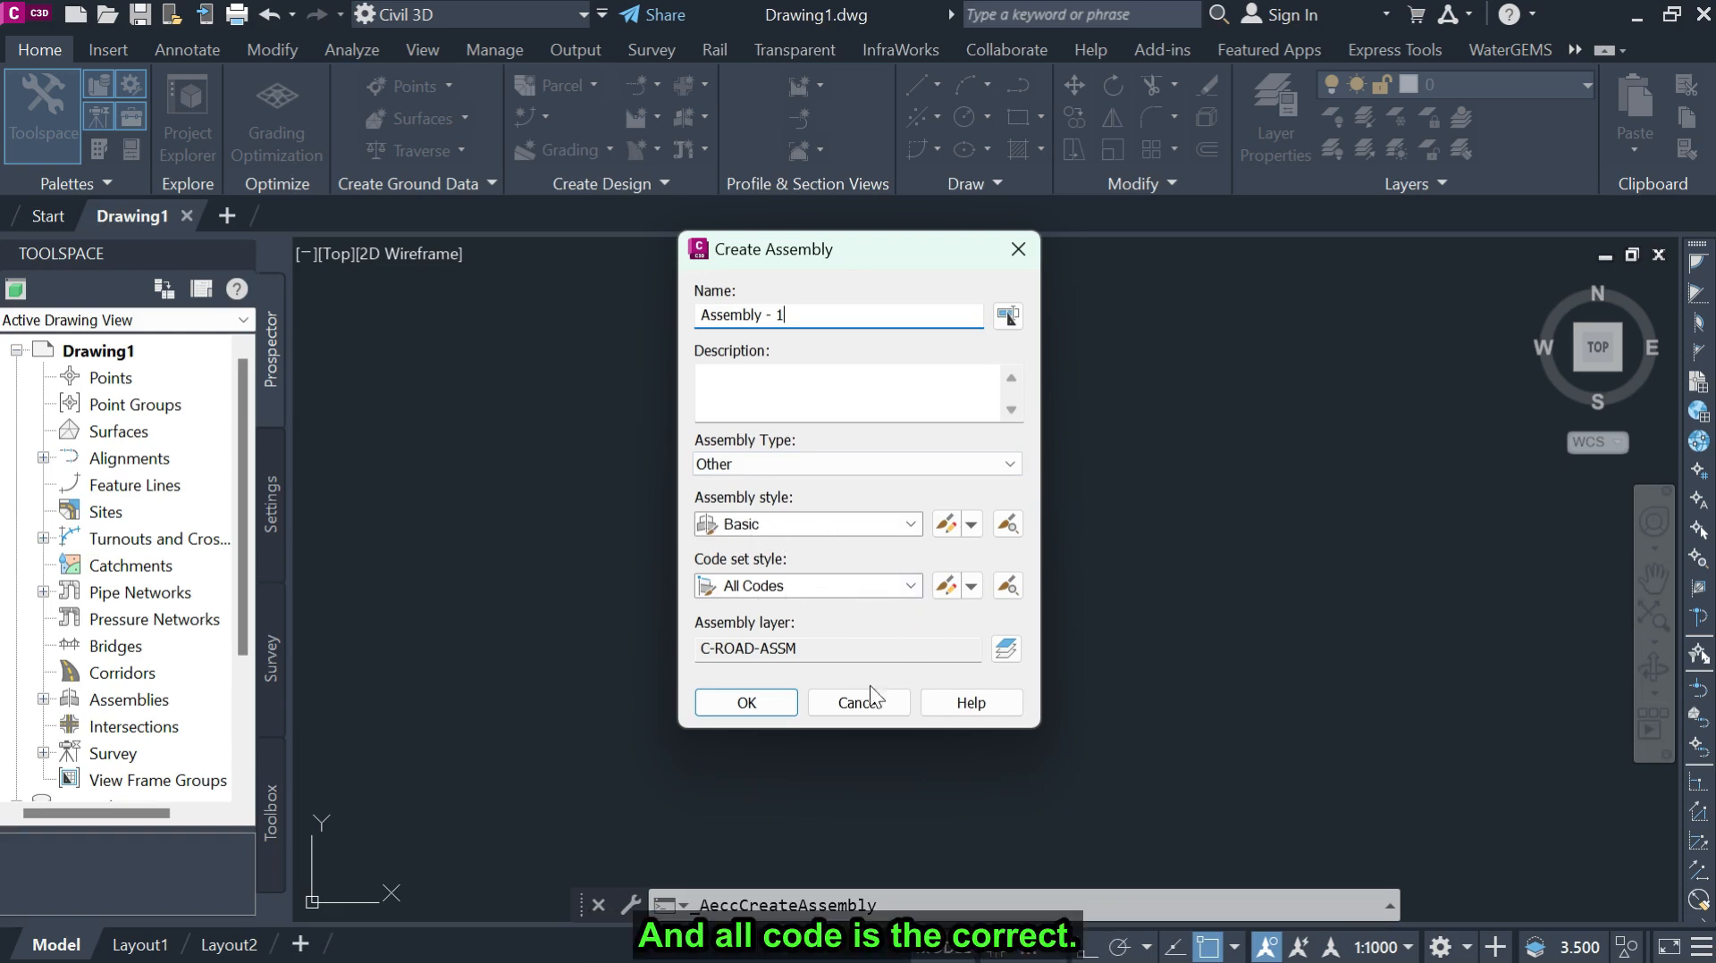
left_click(756, 709)
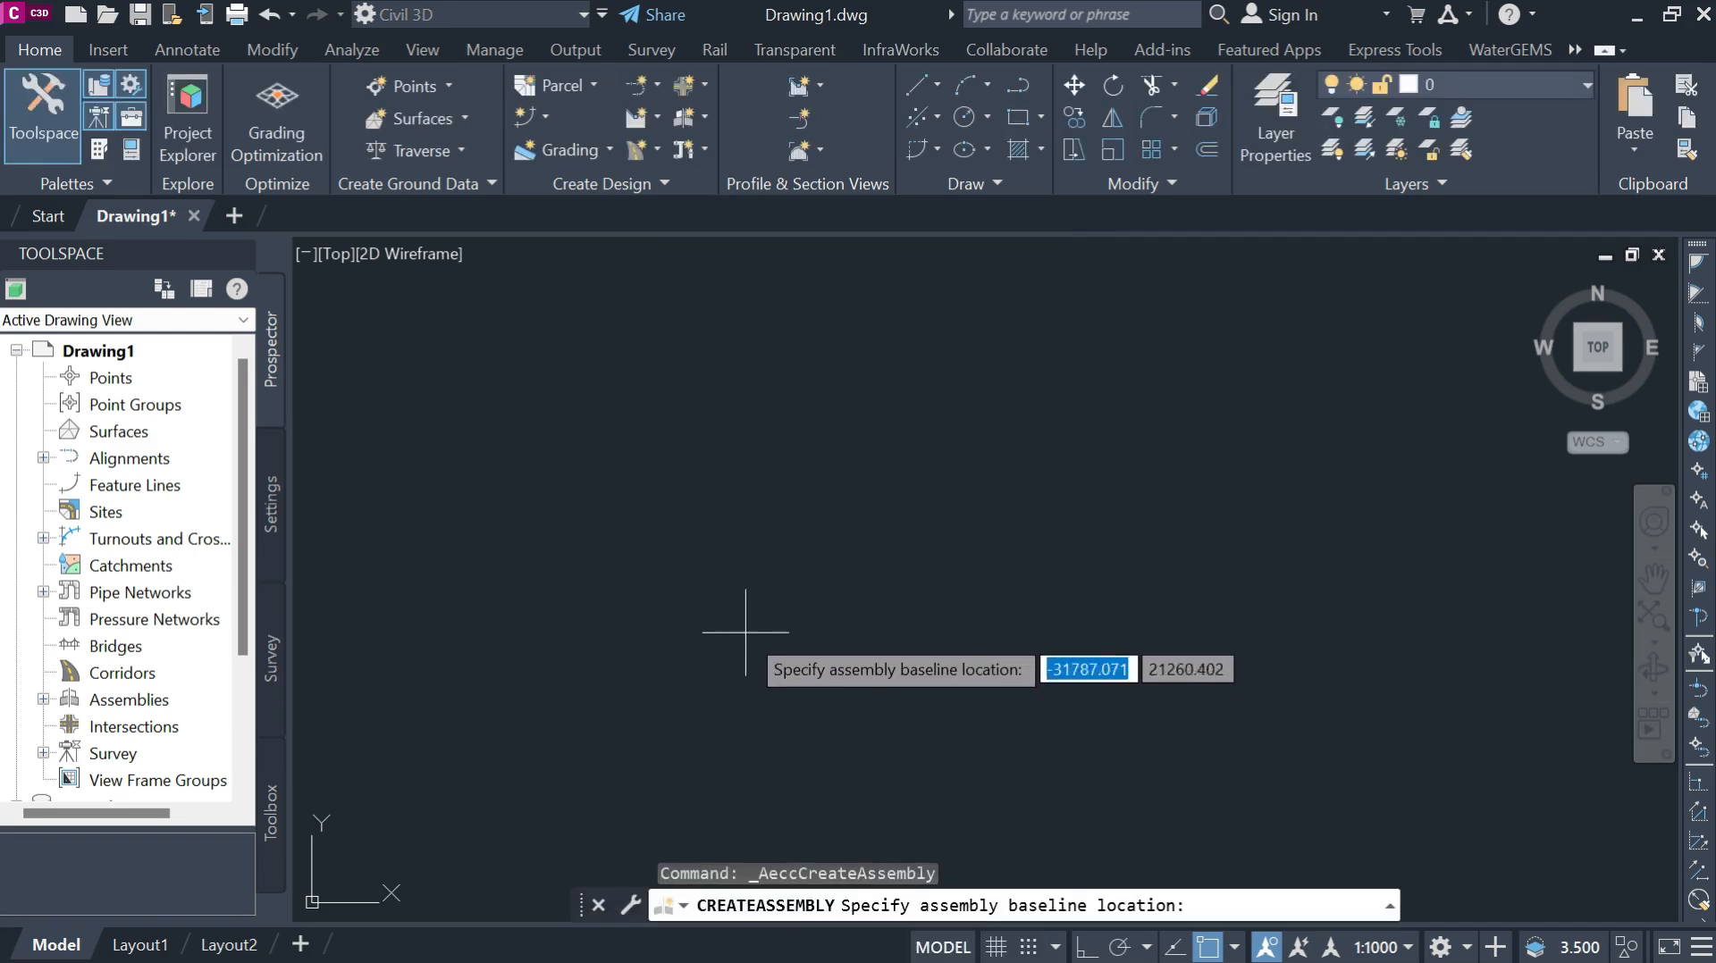
Place the assembly baseline near the middle of the empty drawing area and inspect its marker.
left_click(879, 509)
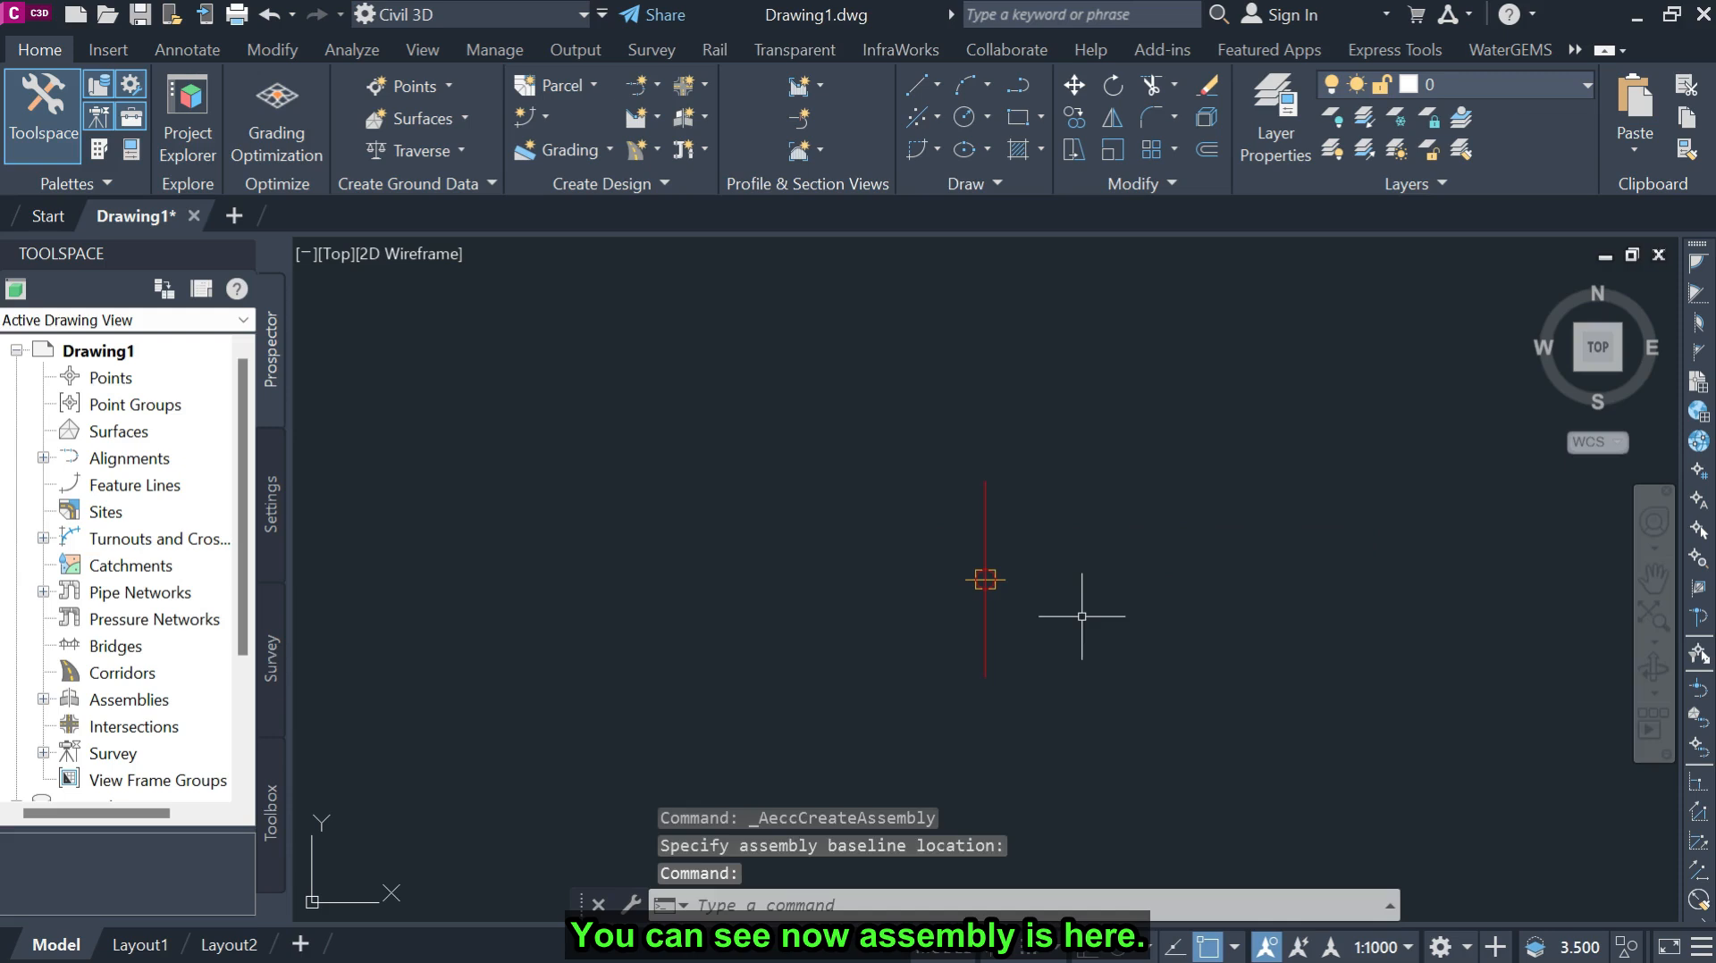
scroll(974, 594, "up", 4)
mouse_move(1007, 638)
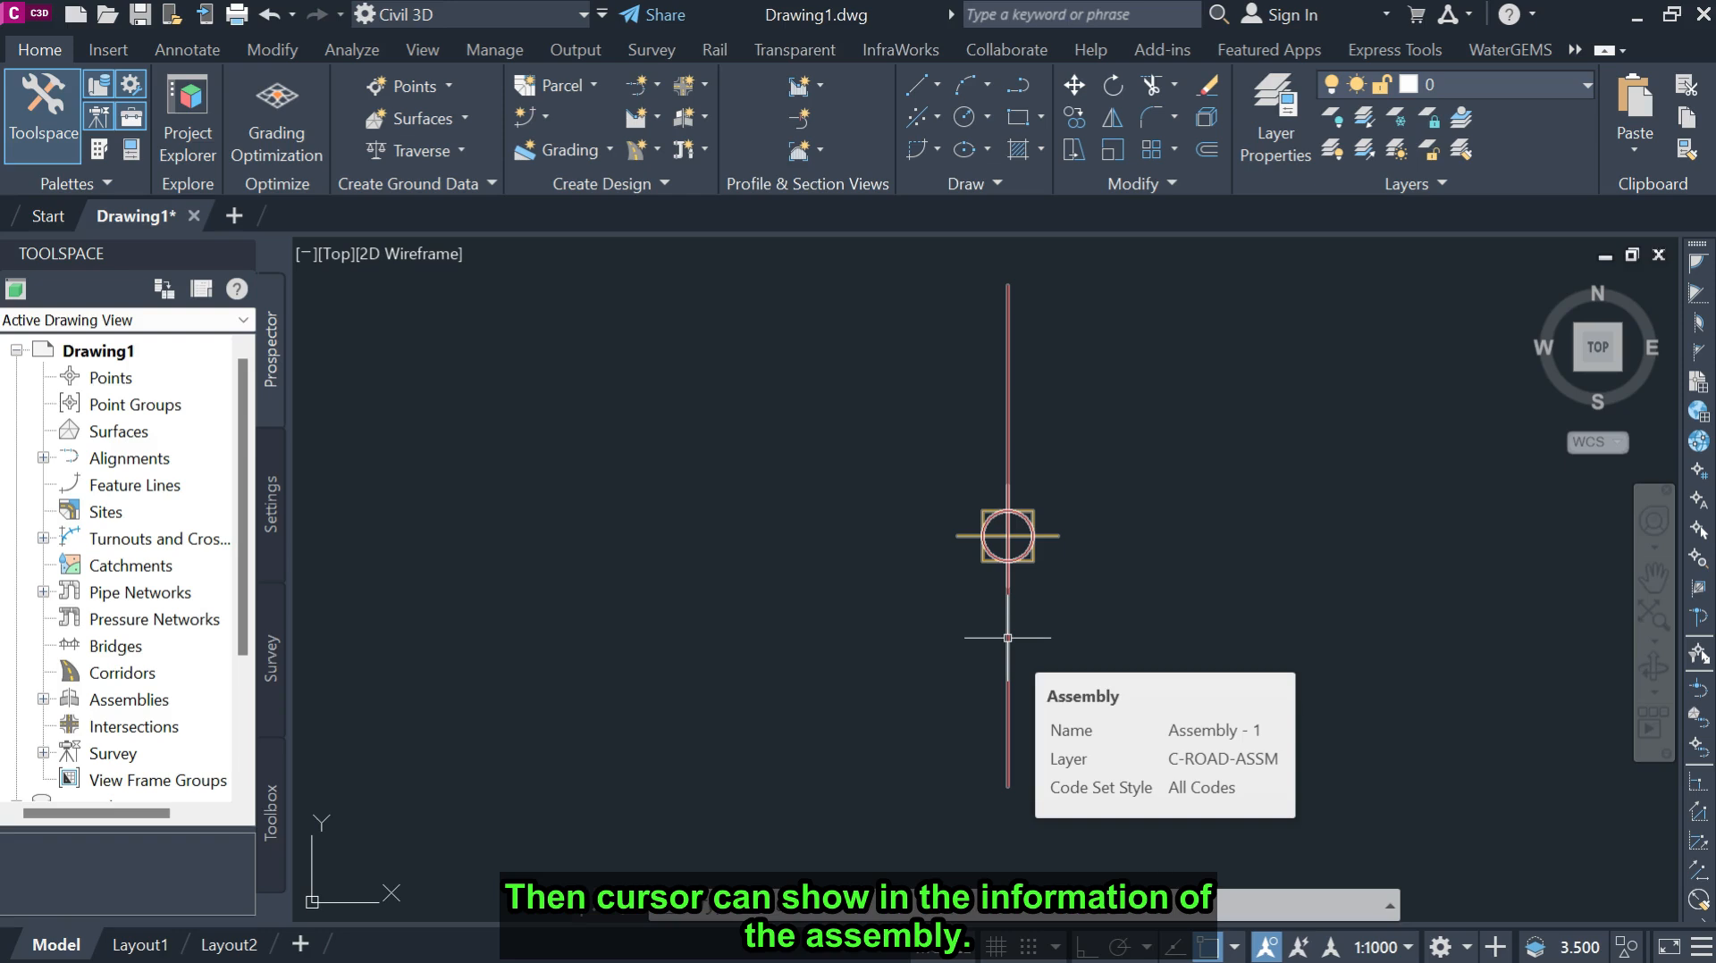
scroll(830, 549, "down", 1)
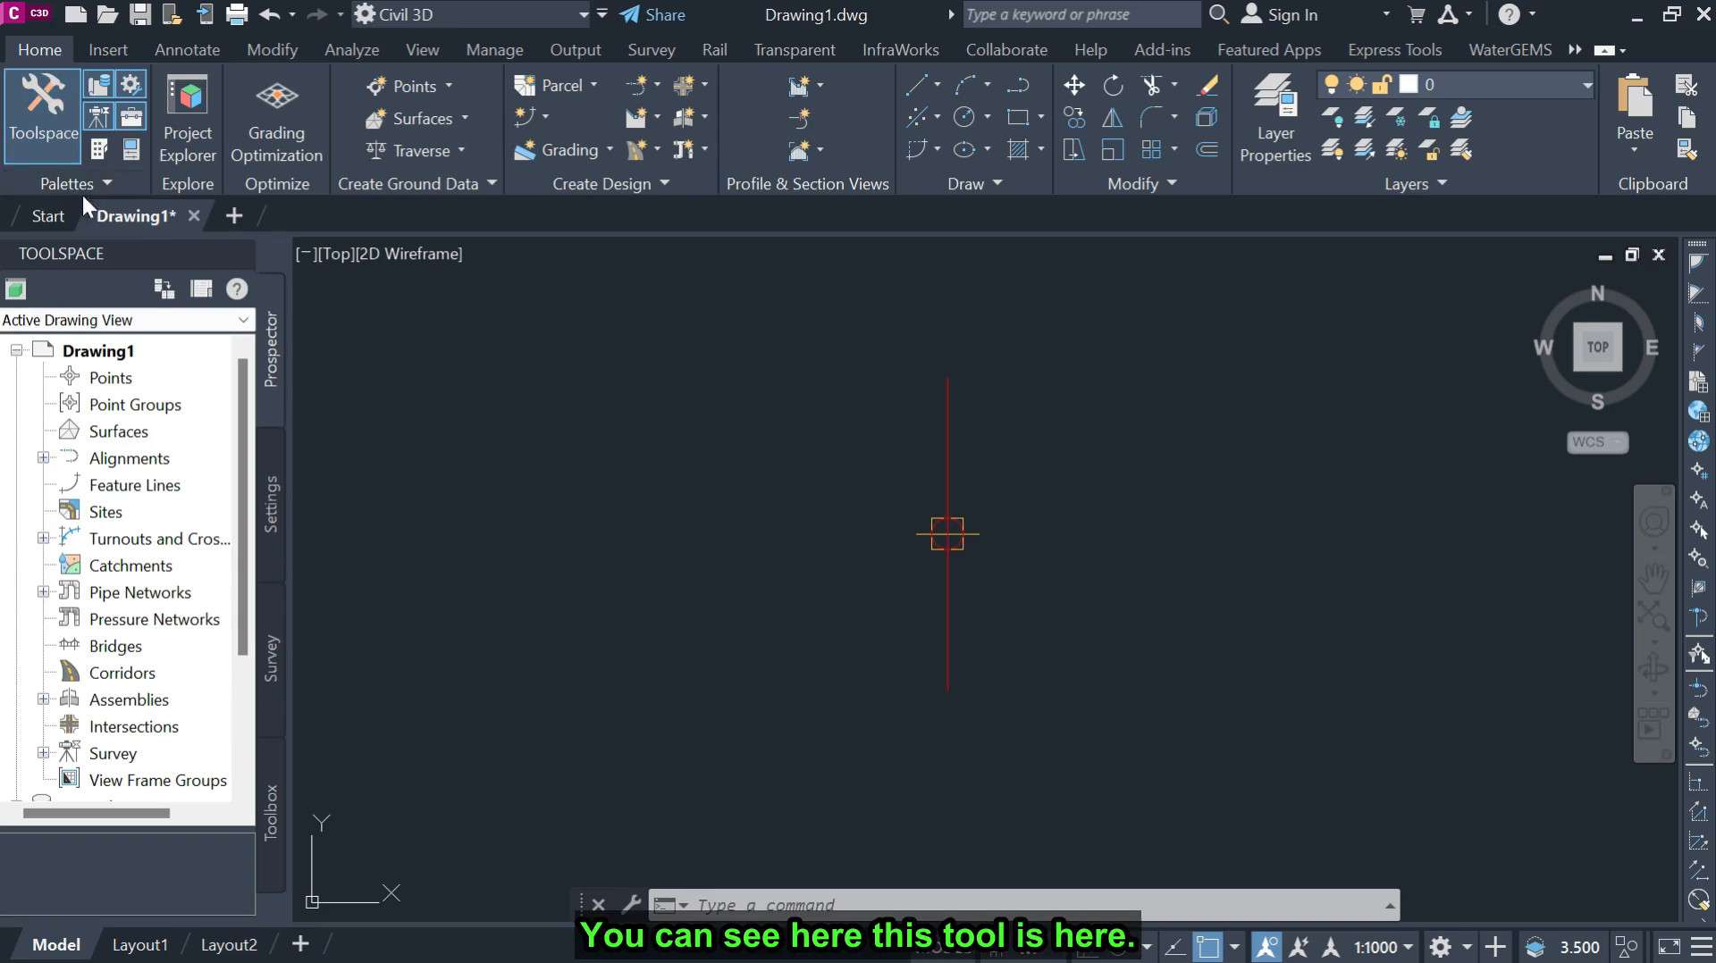
Display the tool palettes and examine the metric Basic, Lanes, Shoulders, Medians, Curbs and Daylight subassemblies.
left_click(95, 152)
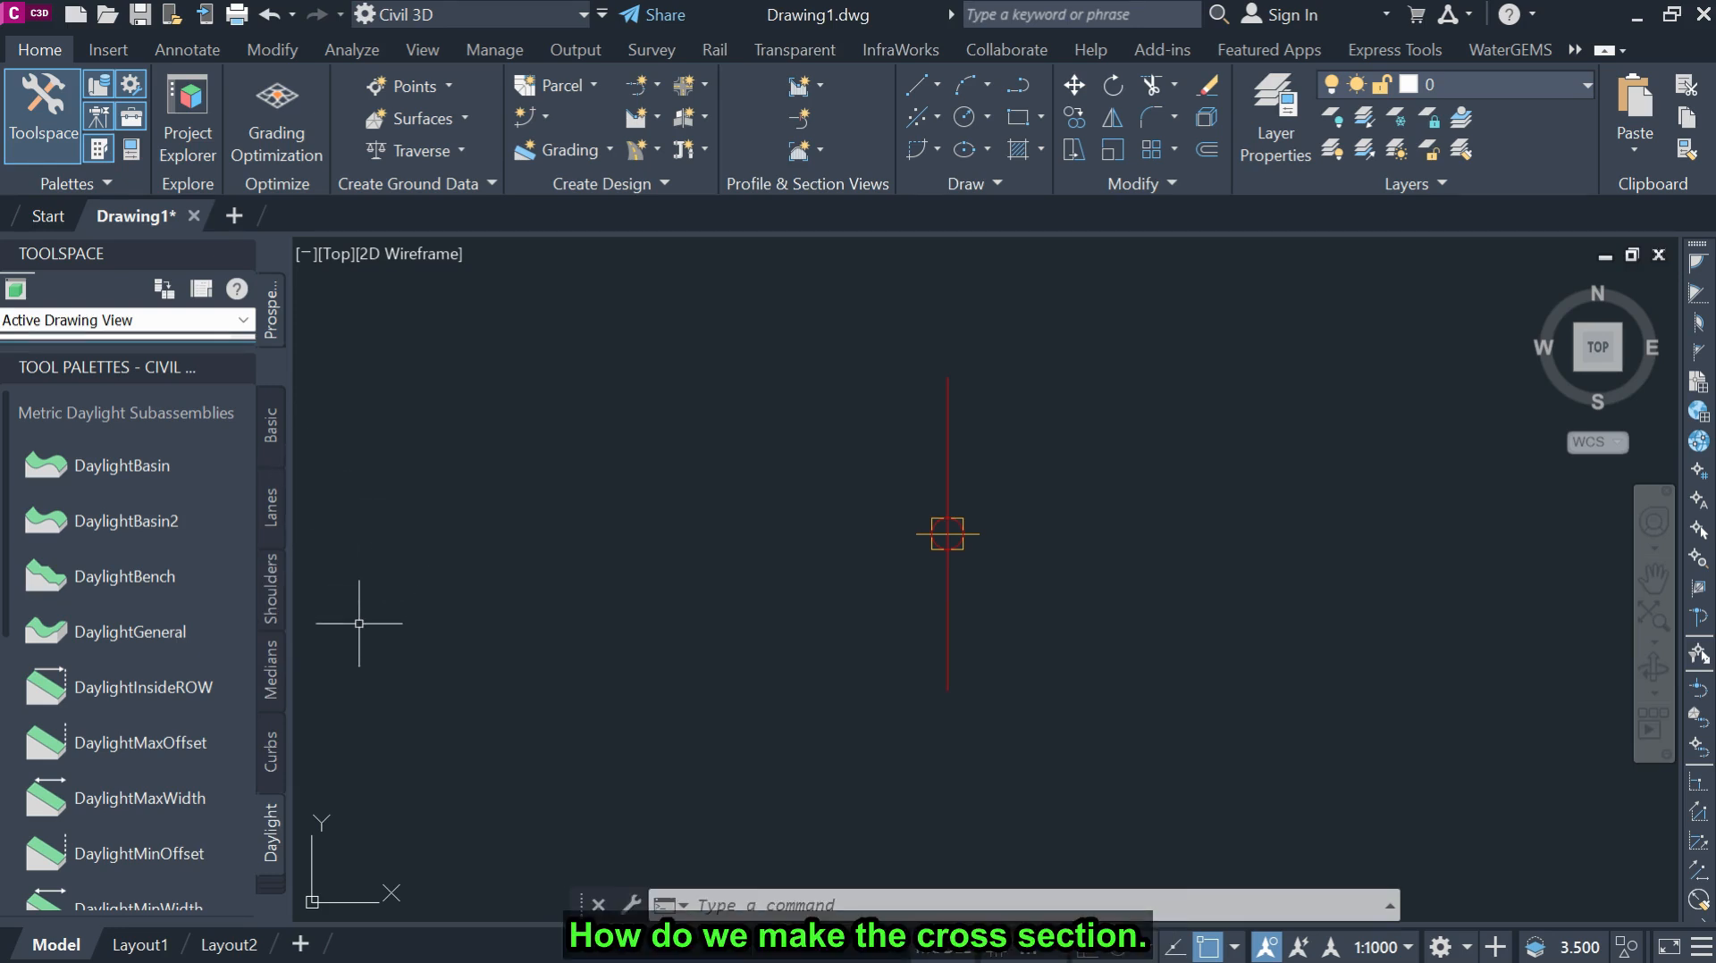
left_click(270, 426)
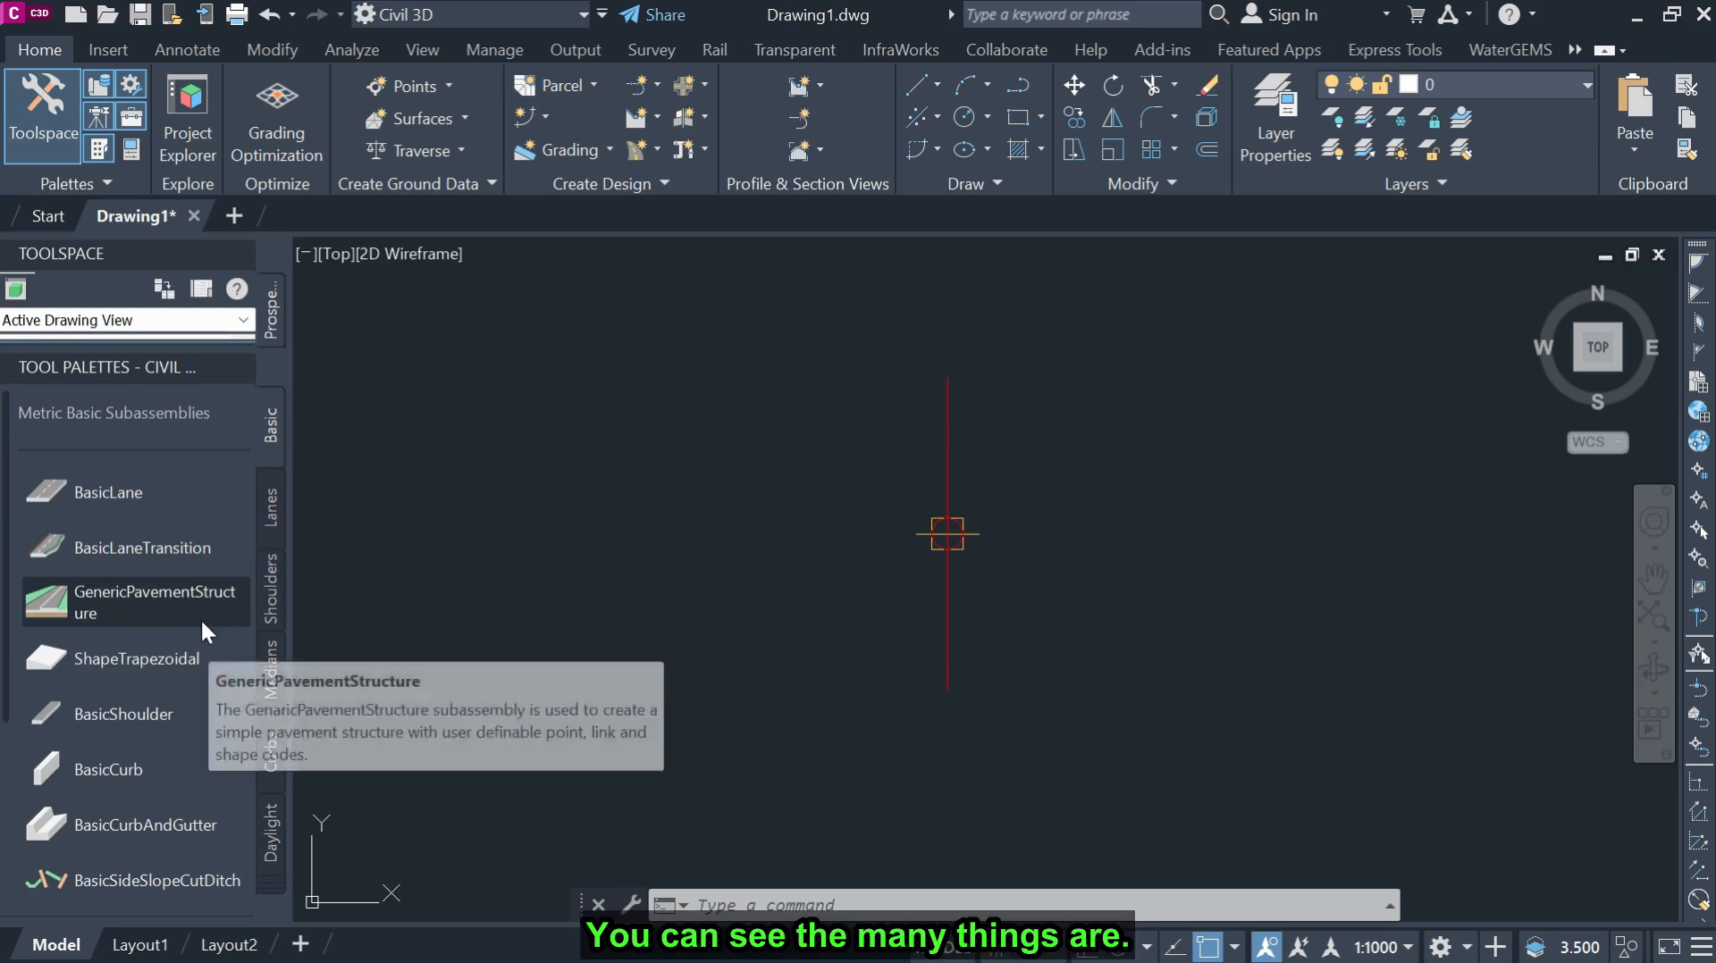
scroll(200, 619, "down", 3)
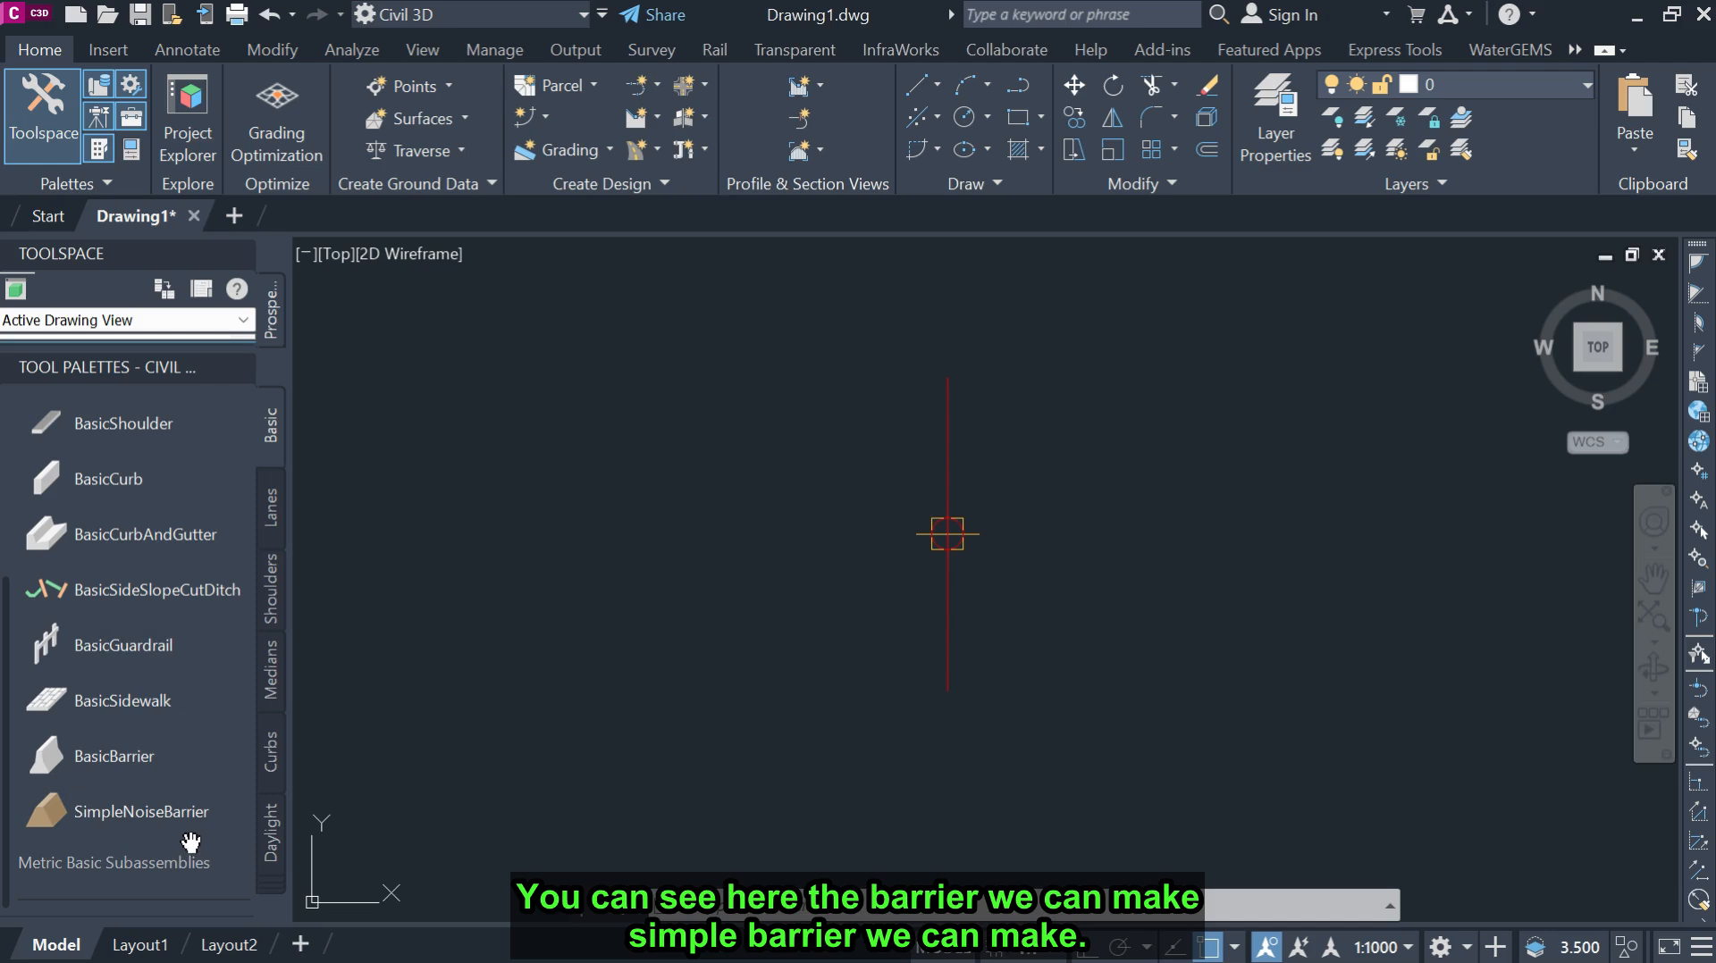
left_click(272, 508)
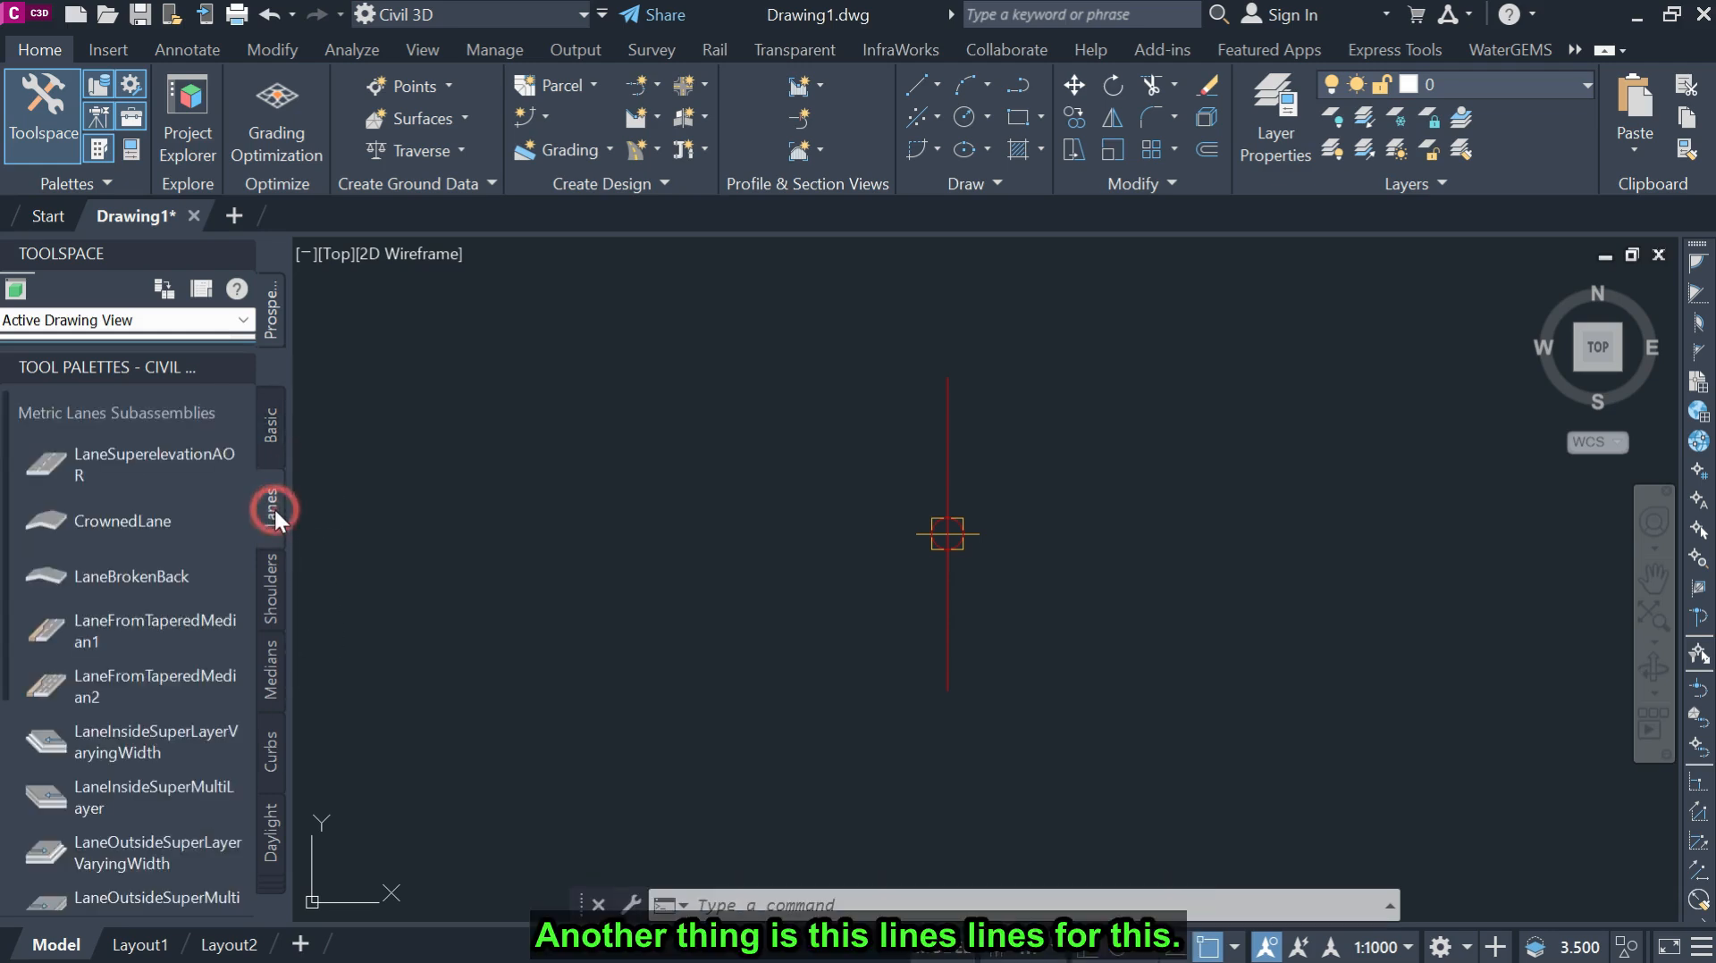
scroll(175, 572, "down", 5)
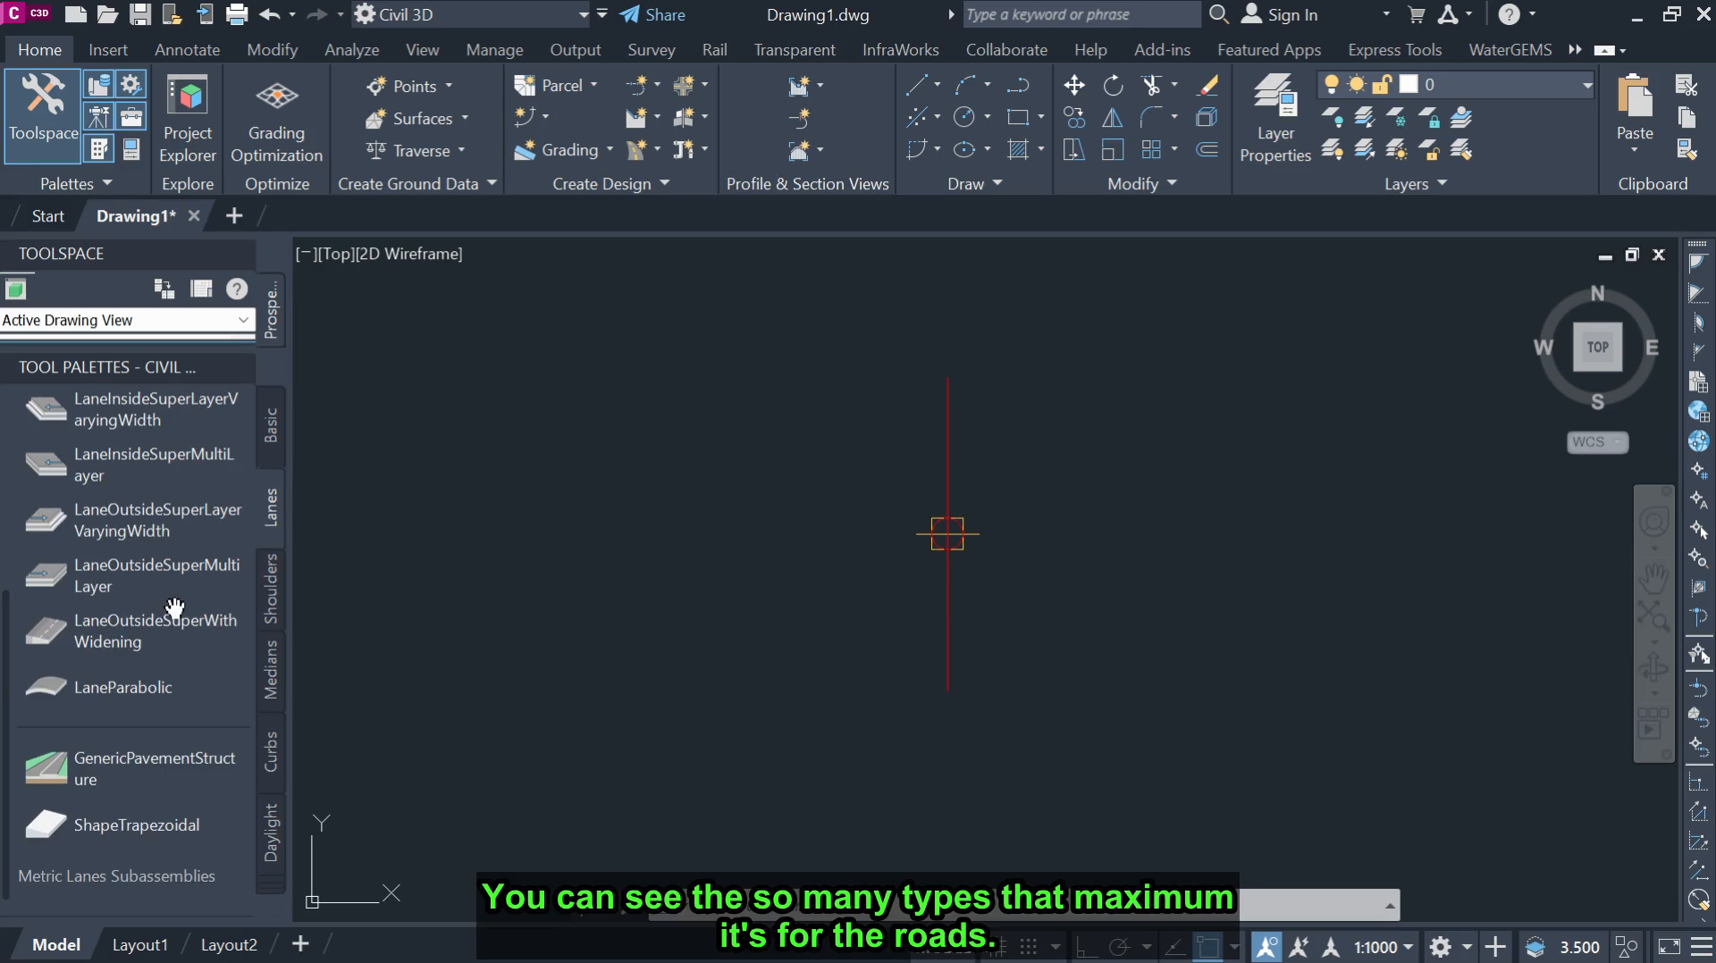
scroll(148, 743, "down", 1)
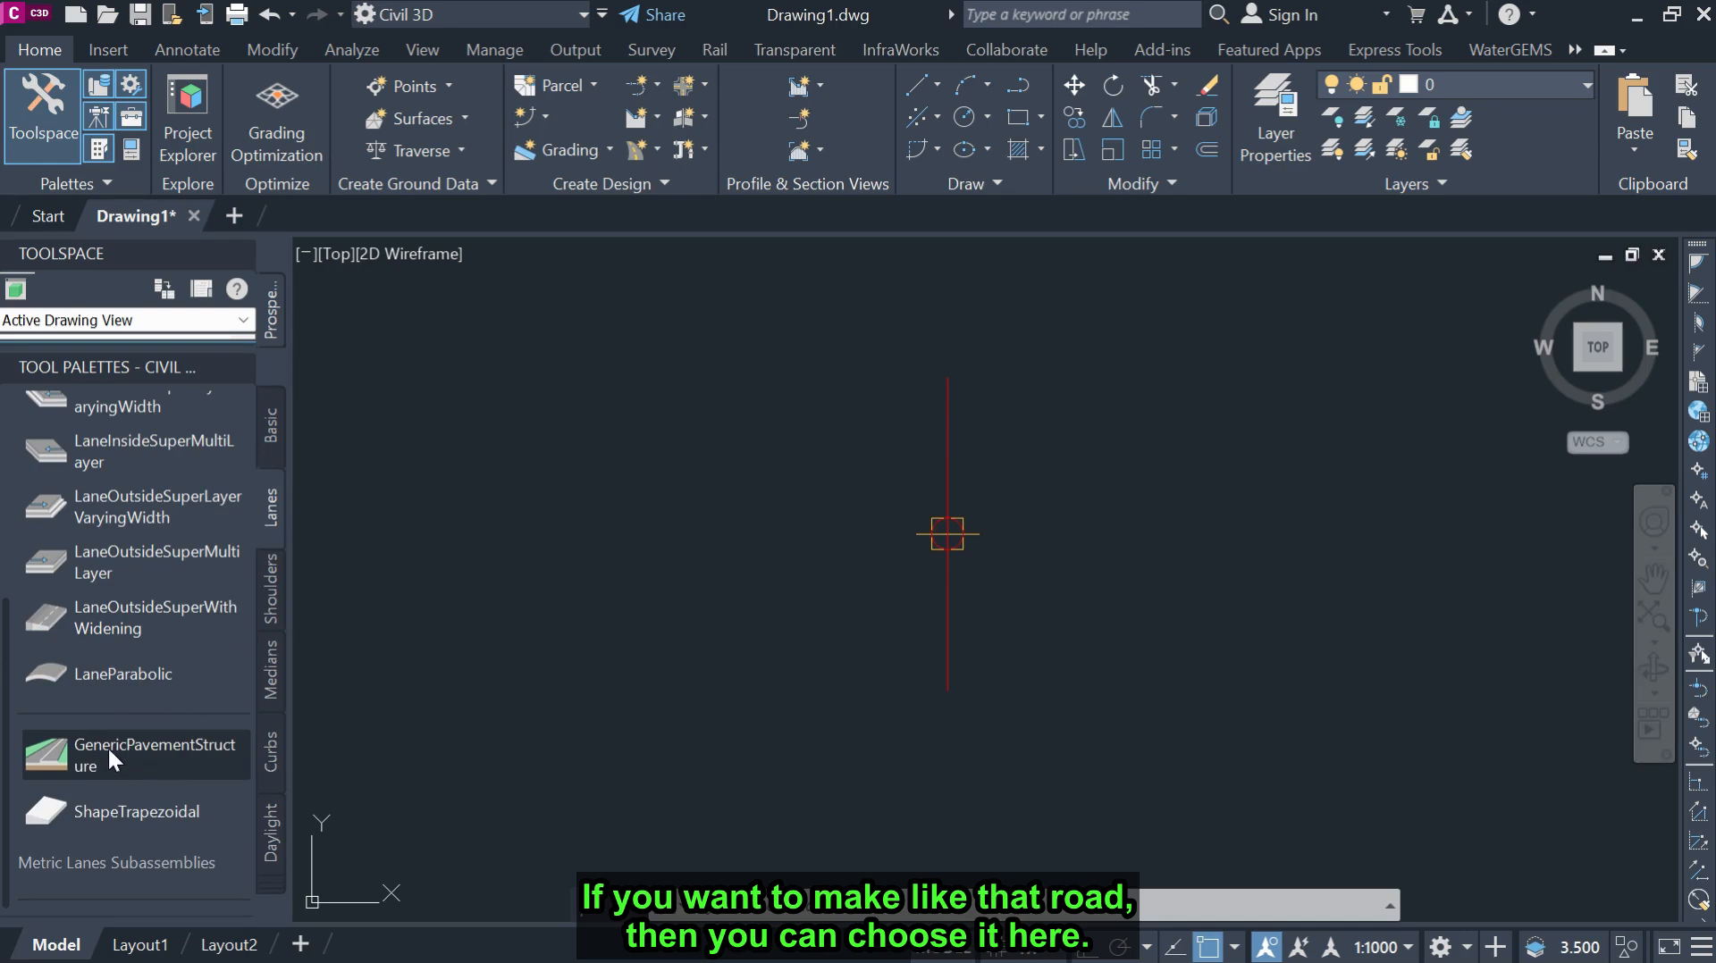
left_click(271, 605)
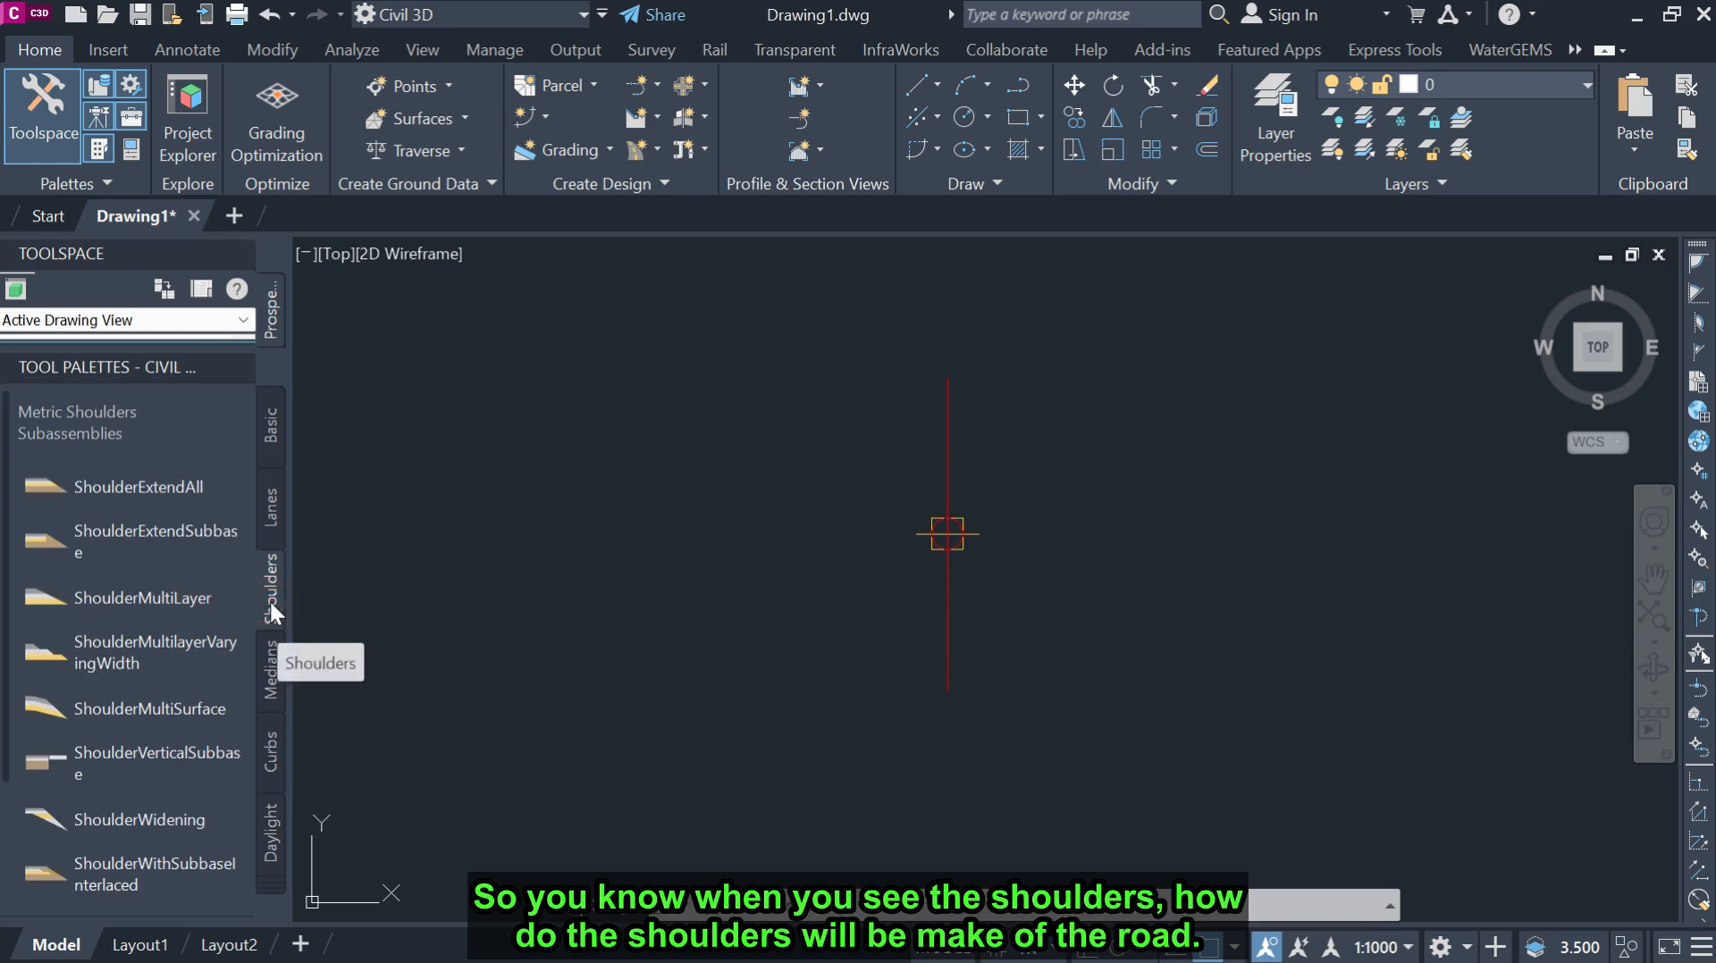
left_click(275, 683)
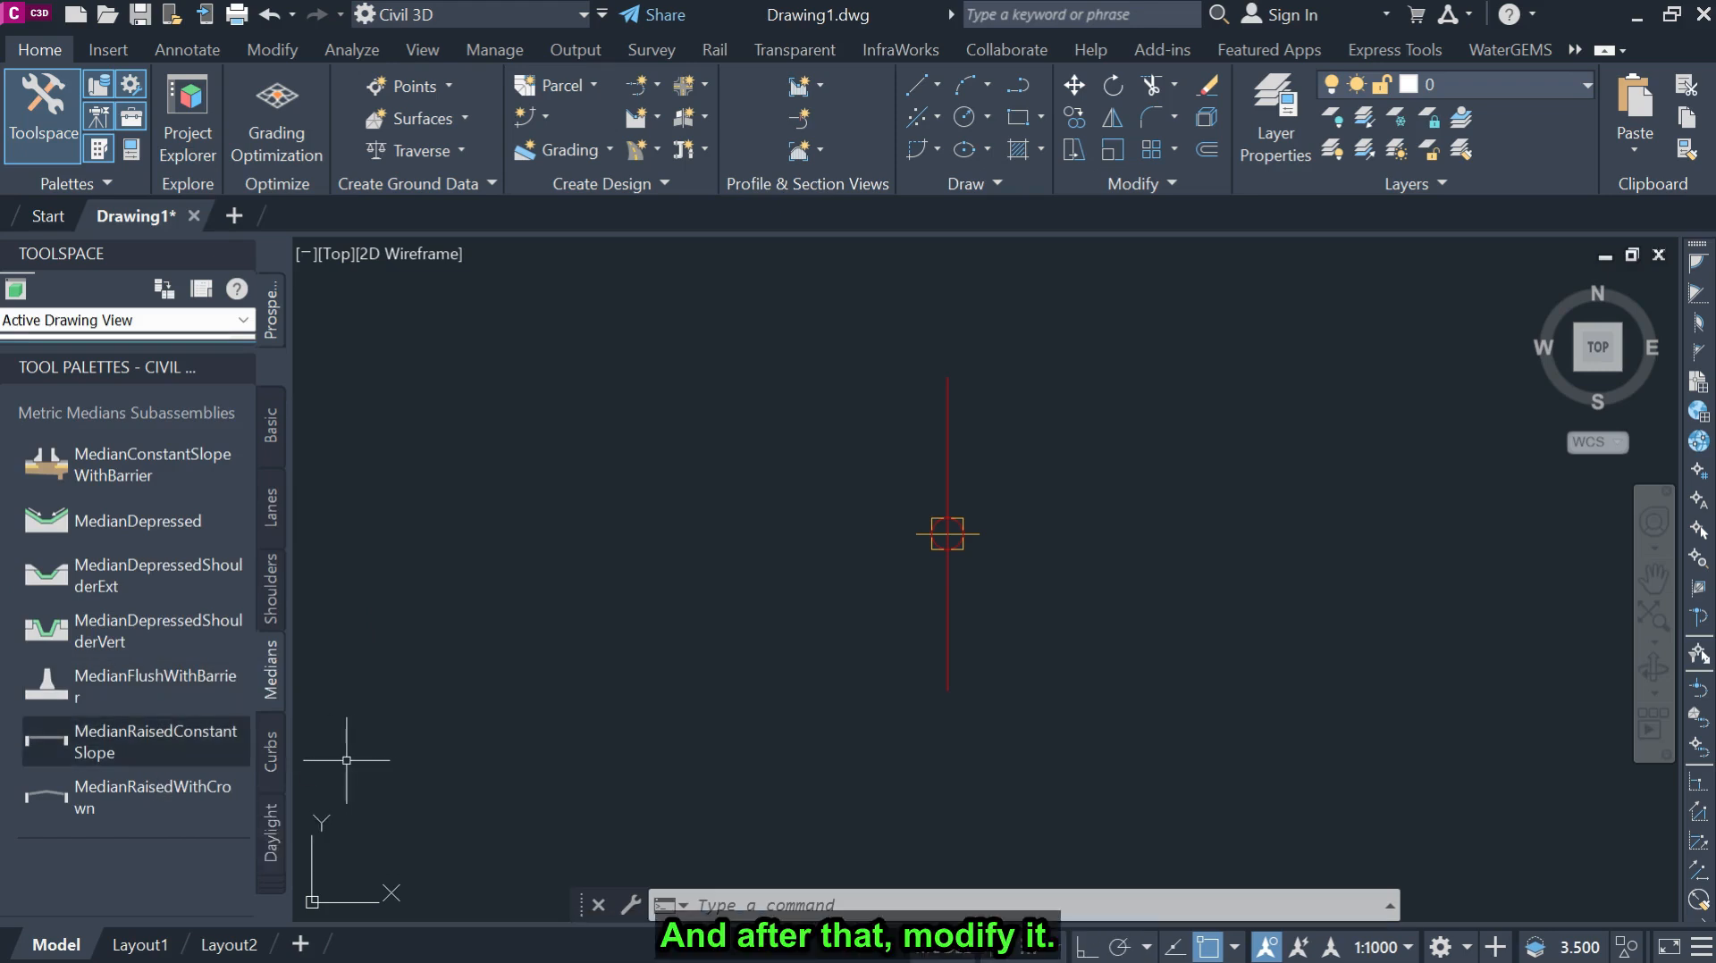
left_click(276, 754)
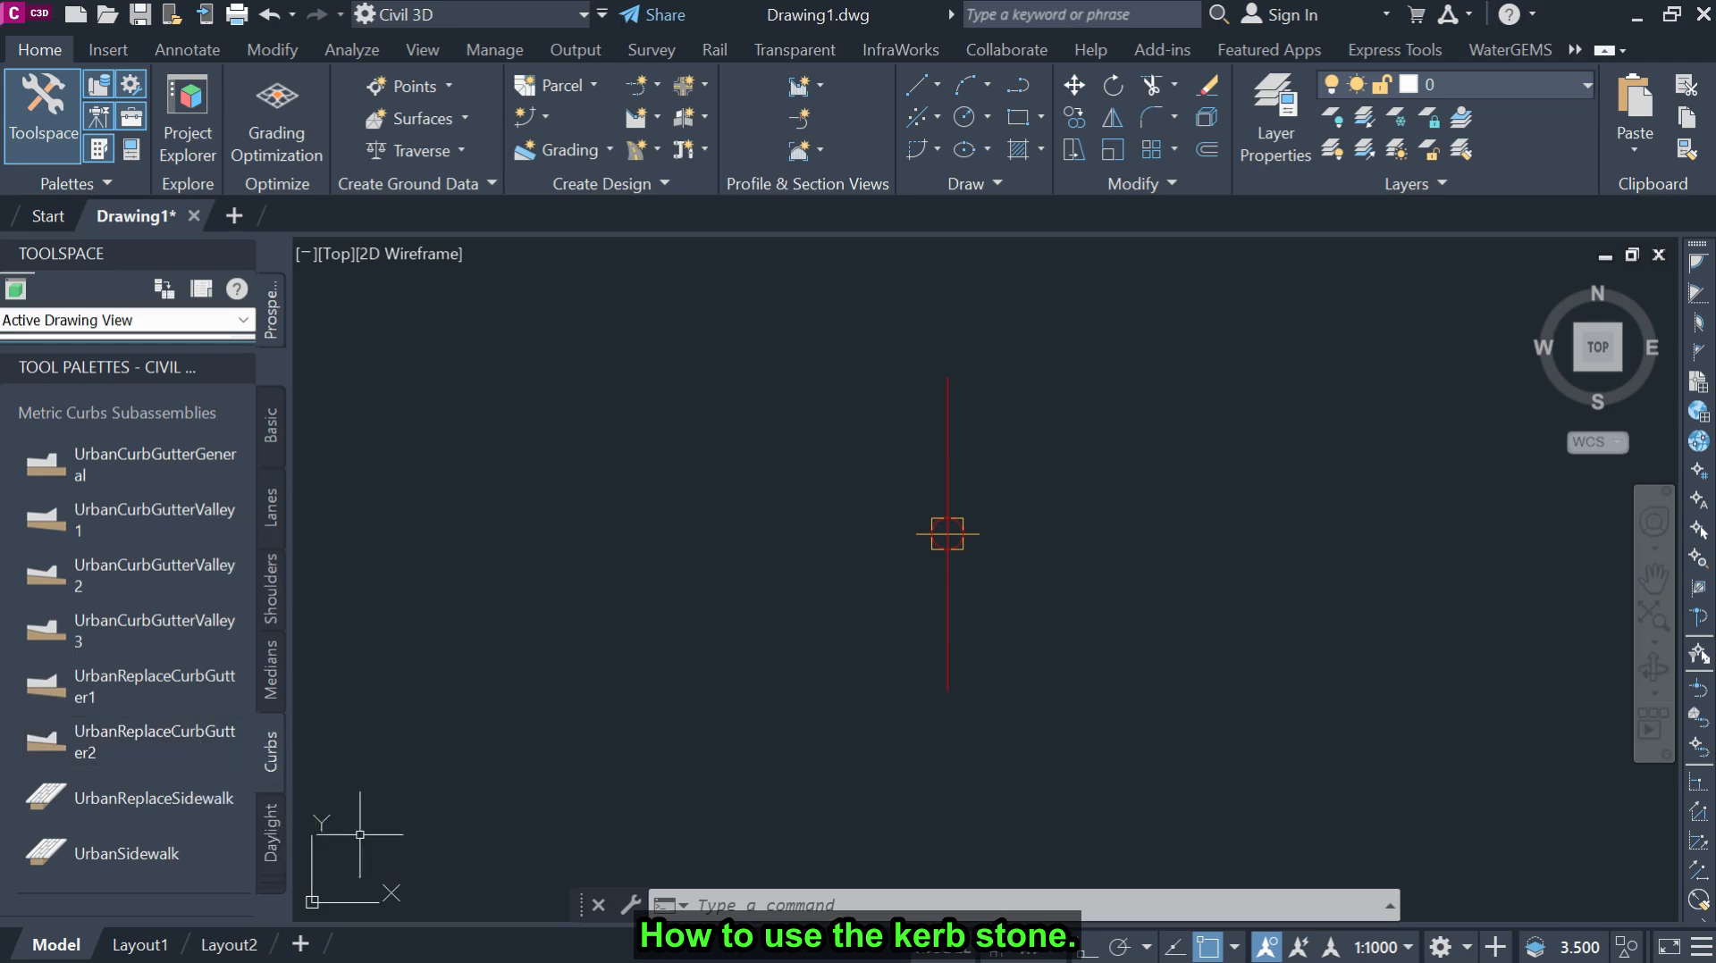
left_click(268, 838)
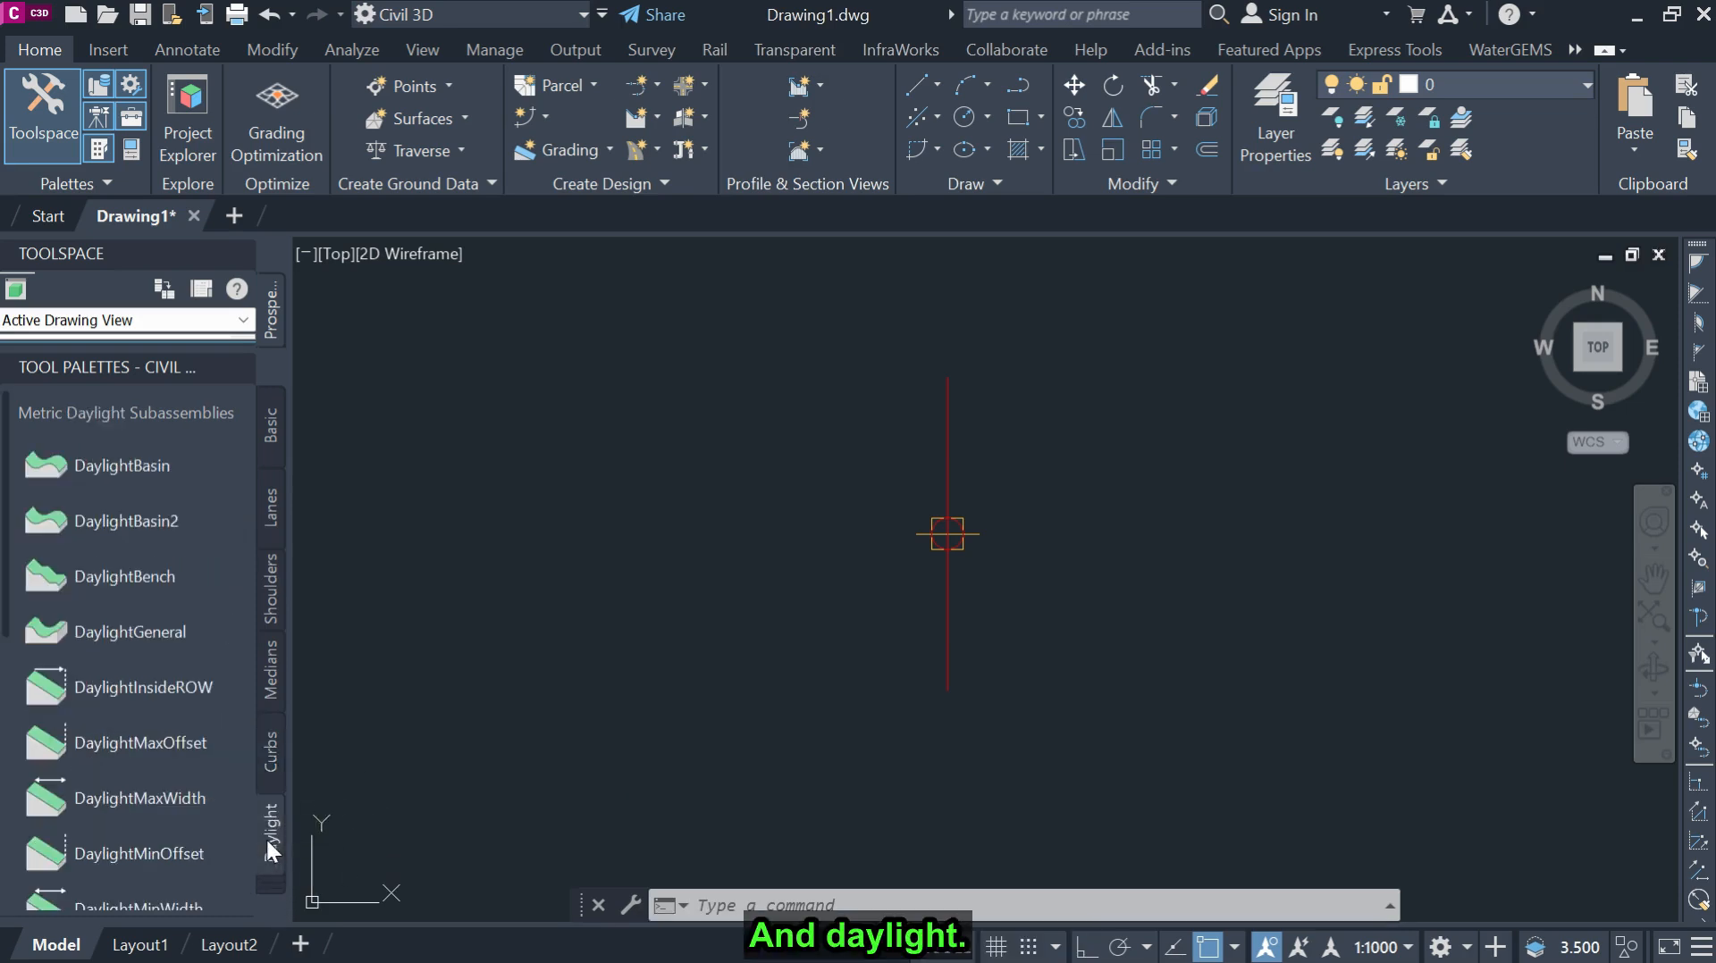
scroll(204, 704, "down", 5)
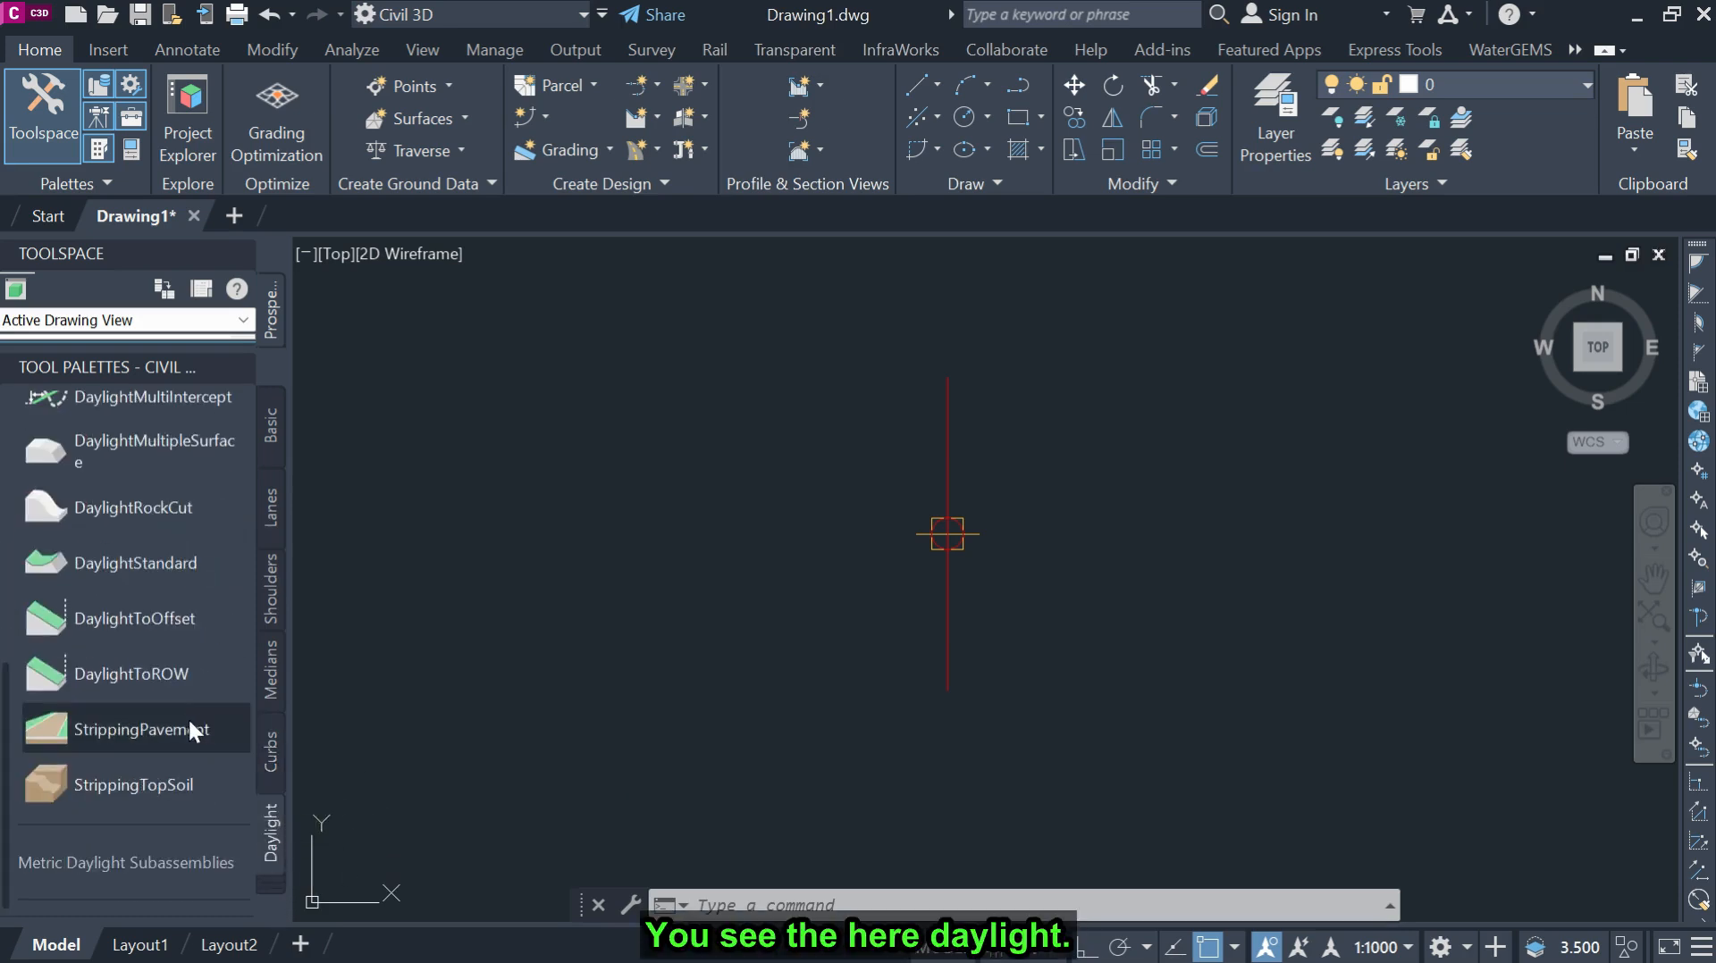
Attach the TrenchWithPipe subassembly from the metric Trench Pipes set to the assembly baseline, keeping its default parameters.
left_click(273, 881)
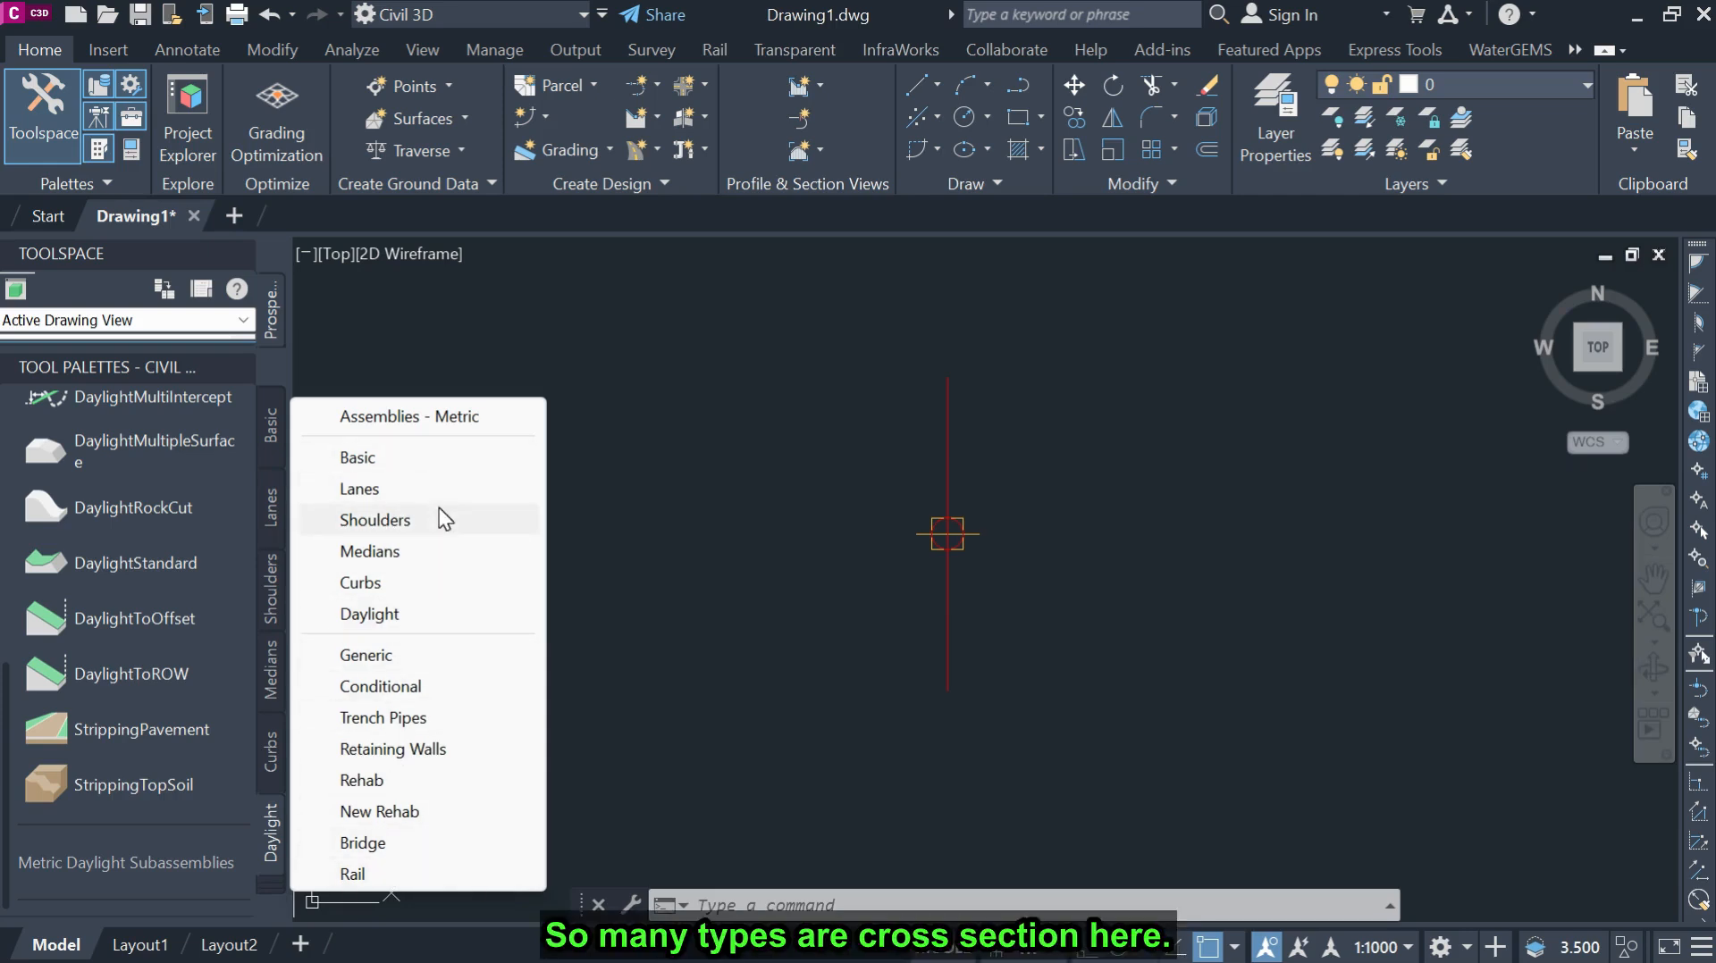
left_click(402, 718)
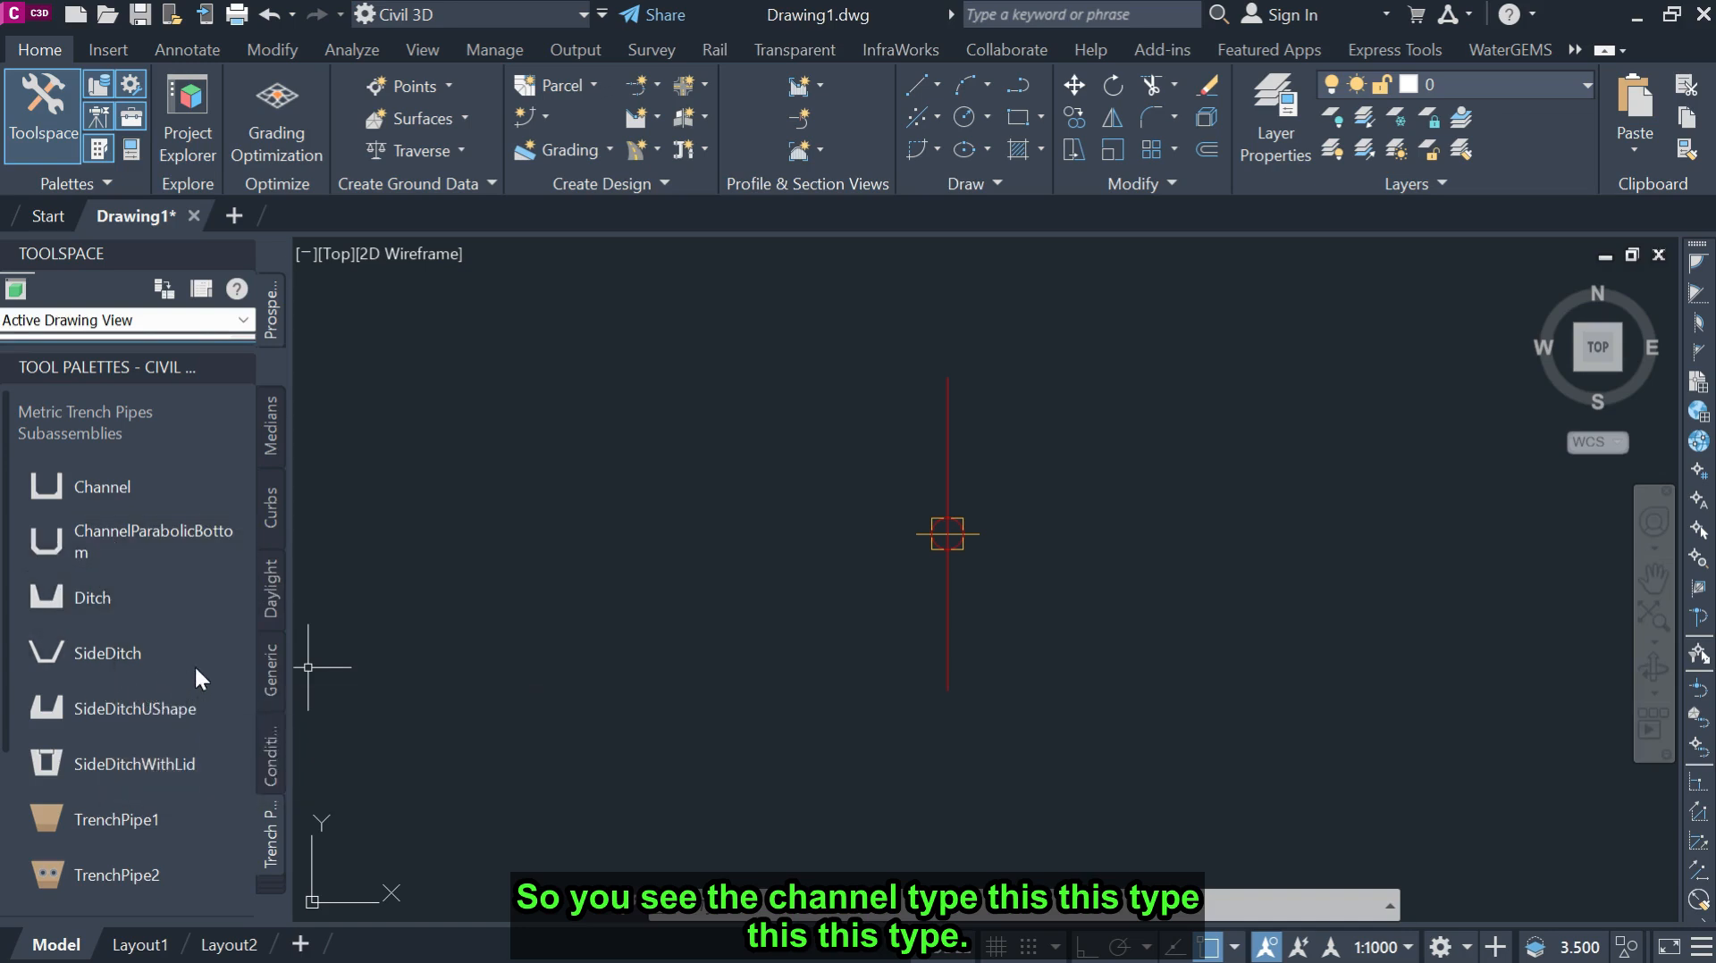
scroll(194, 663, "down", 4)
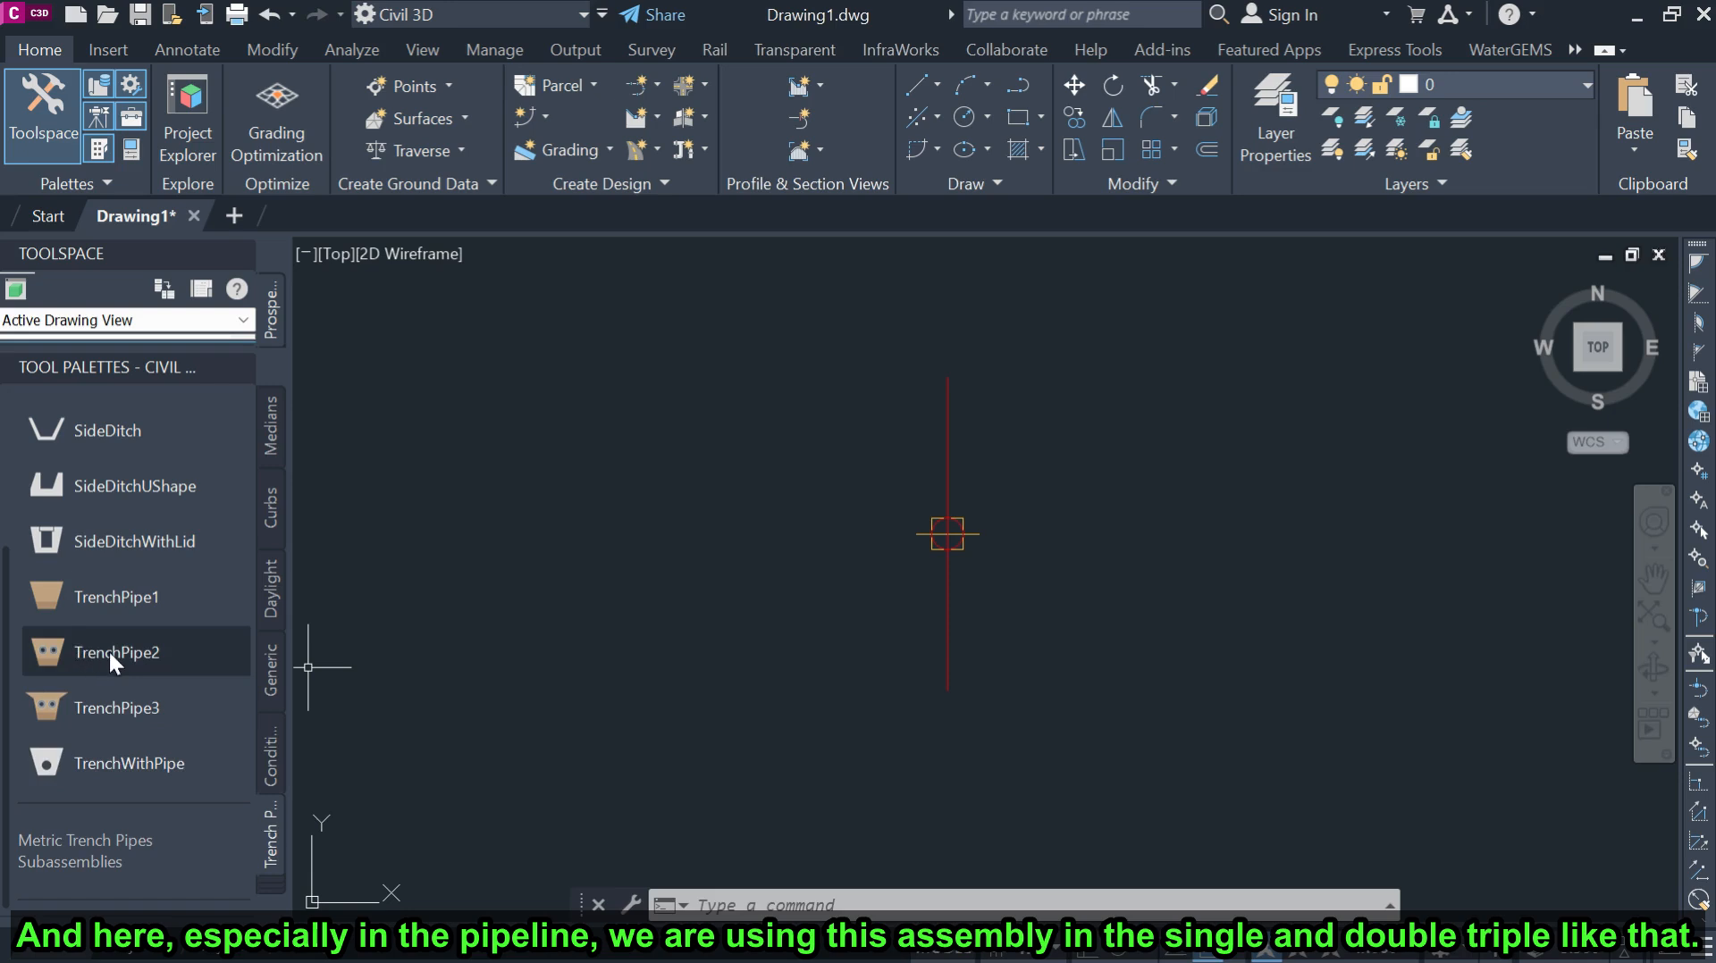
left_click(139, 759)
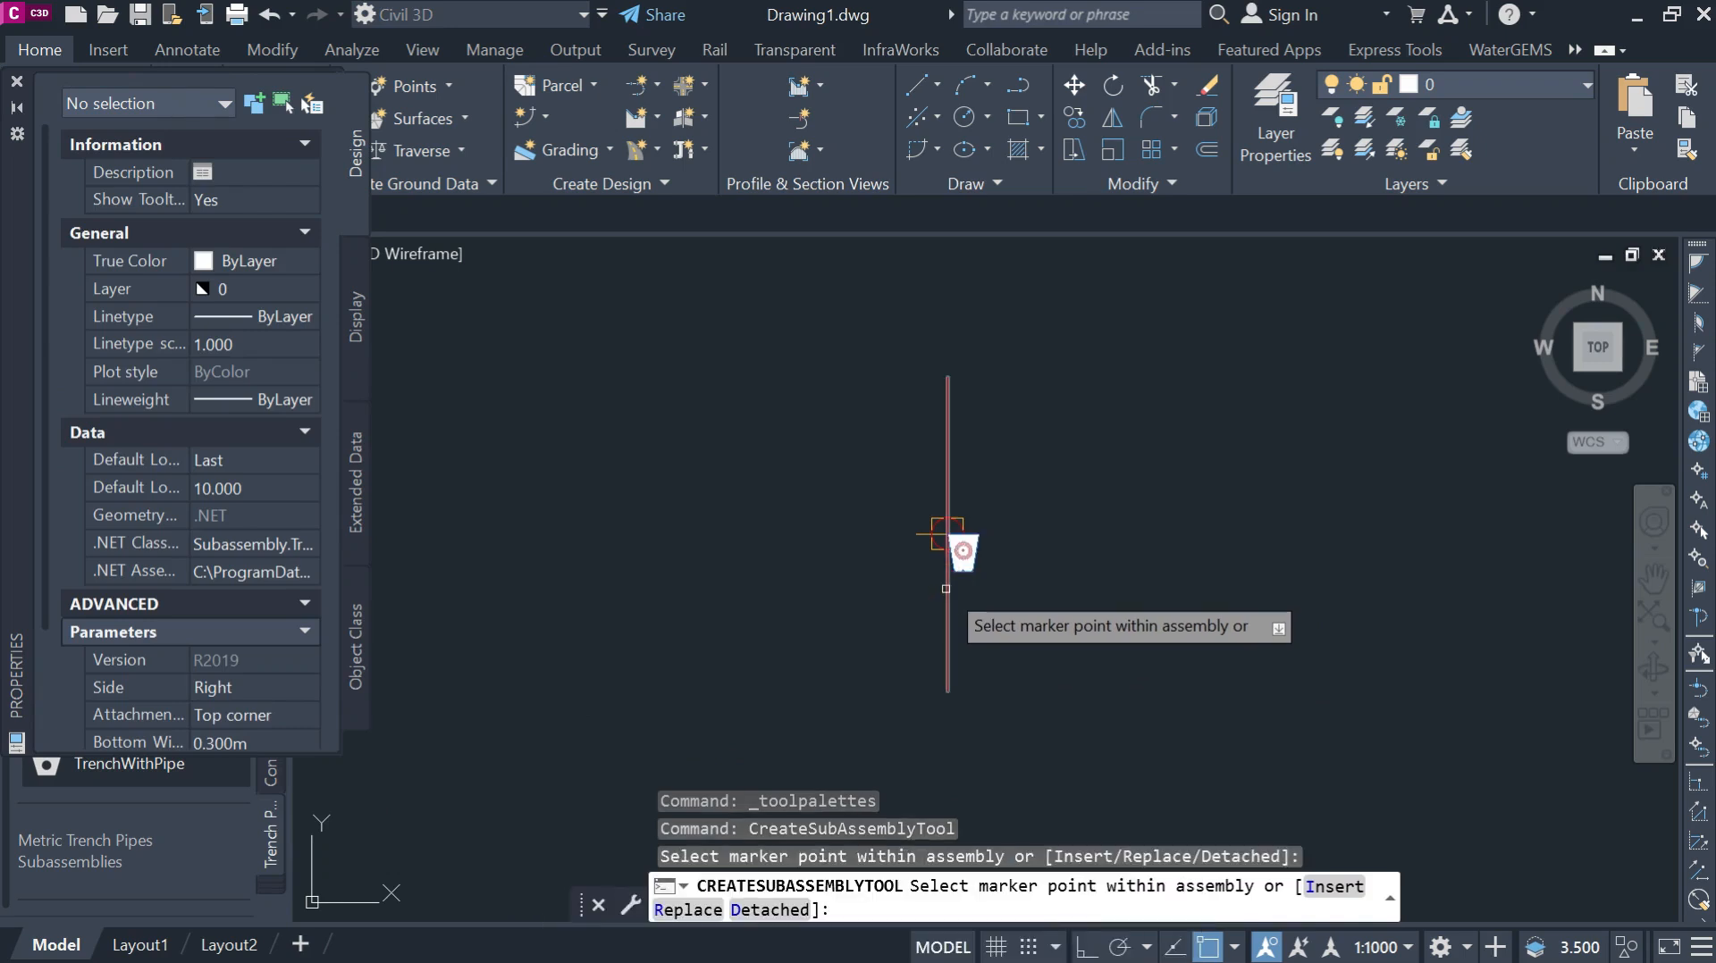
key("Return")
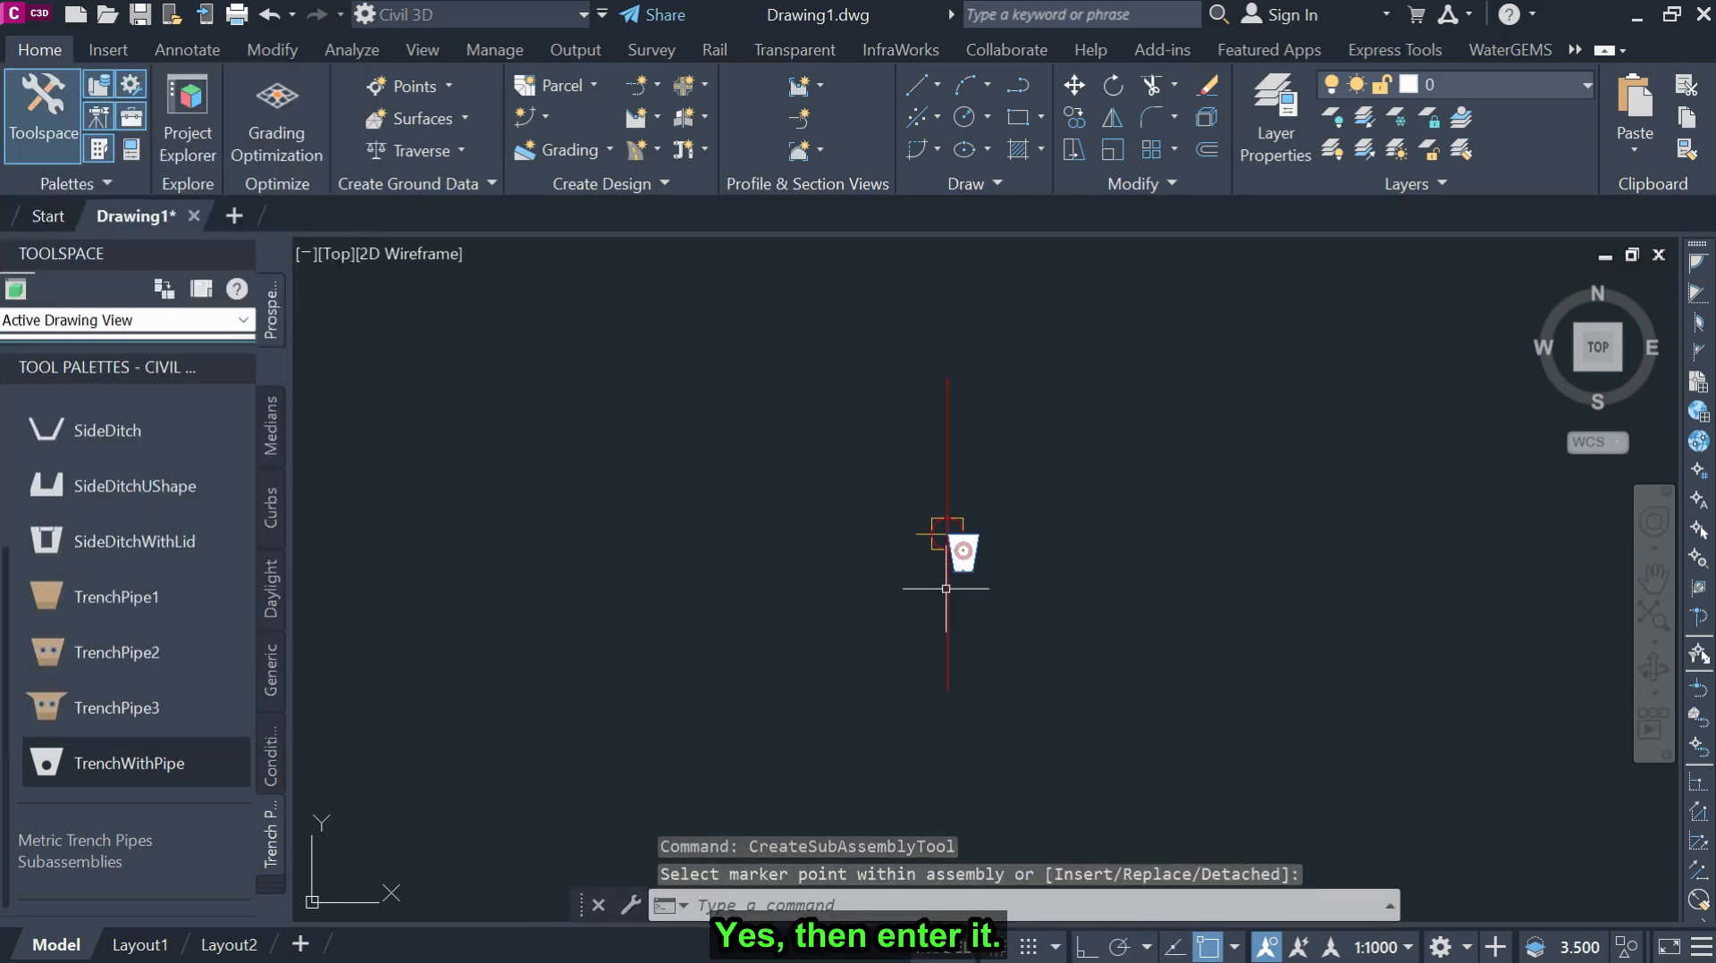
Move the trench subassembly from the midpoint of its top edge to the centre of the assembly baseline.
scroll(939, 528, "up", 6)
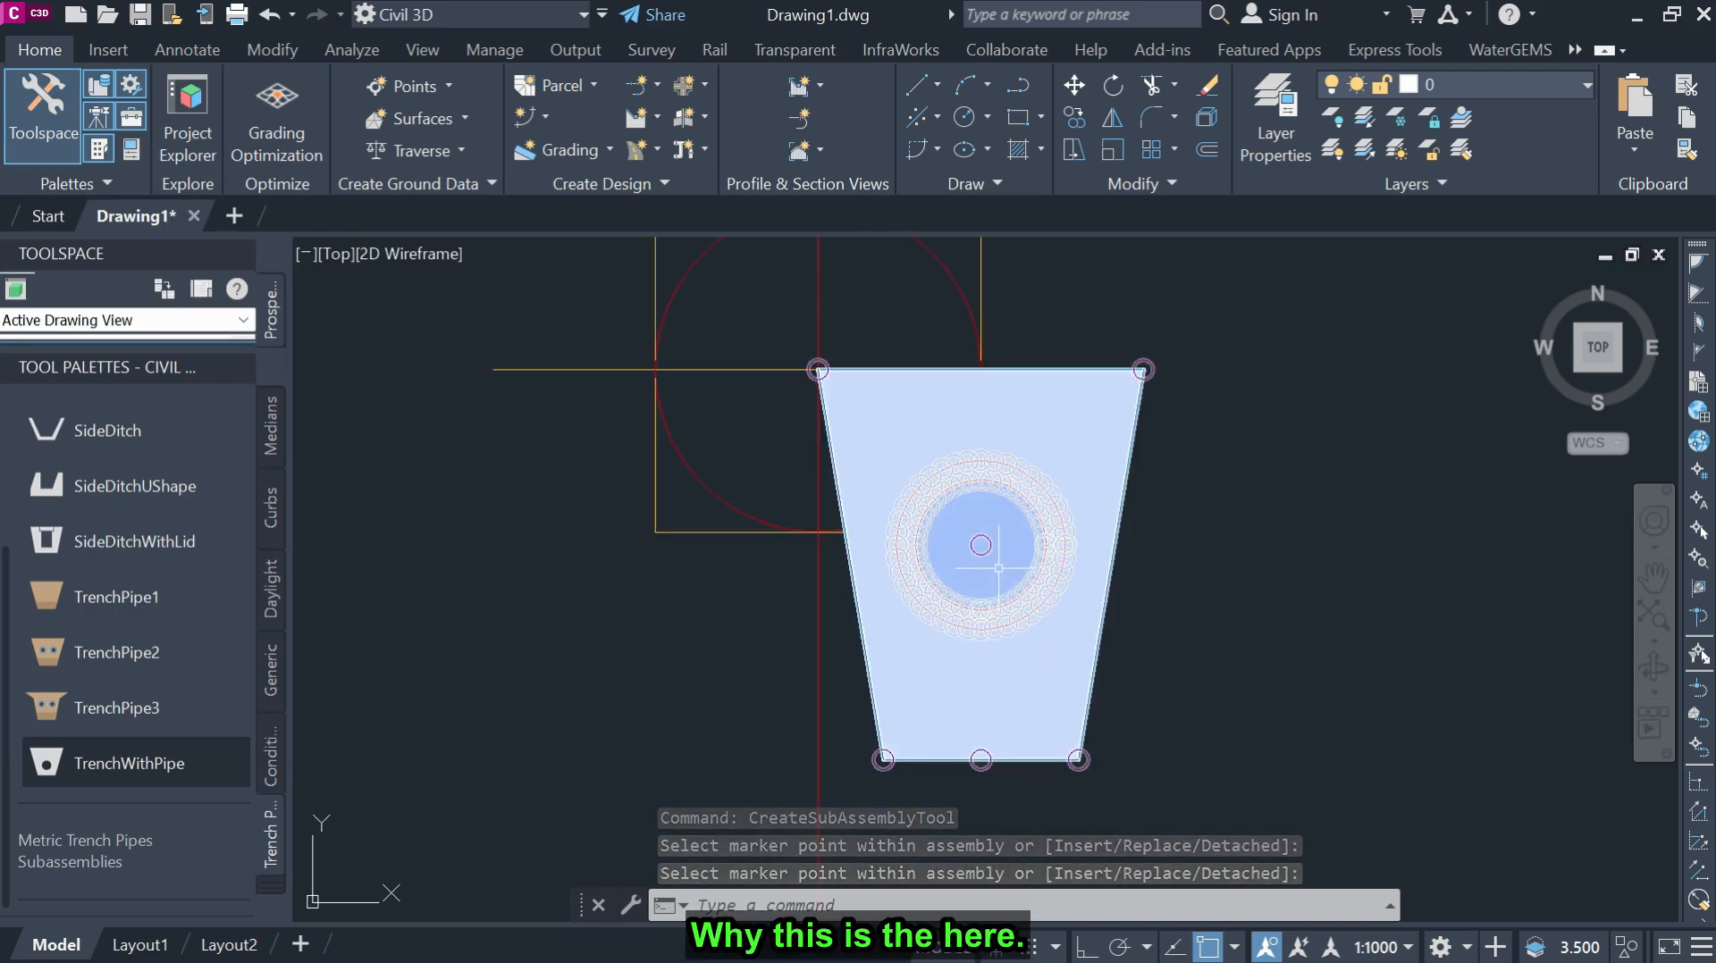
scroll(1121, 528, "down", 2)
scroll(1128, 552, "up", 2)
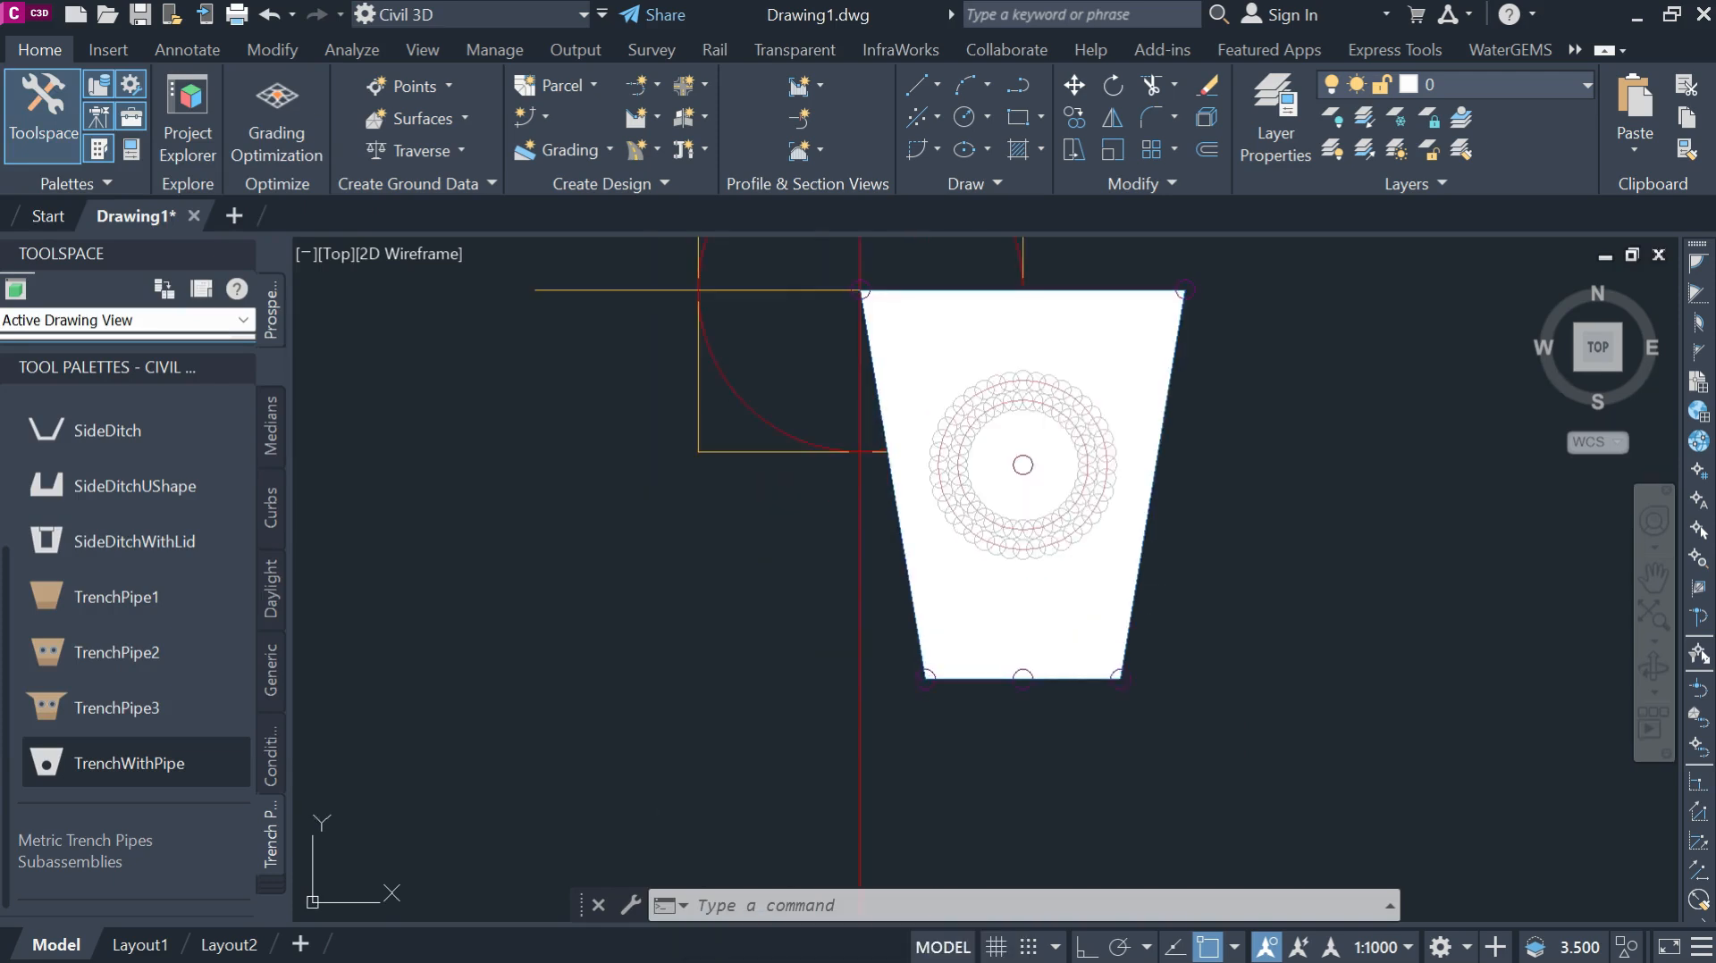
scroll(1129, 552, "down", 4)
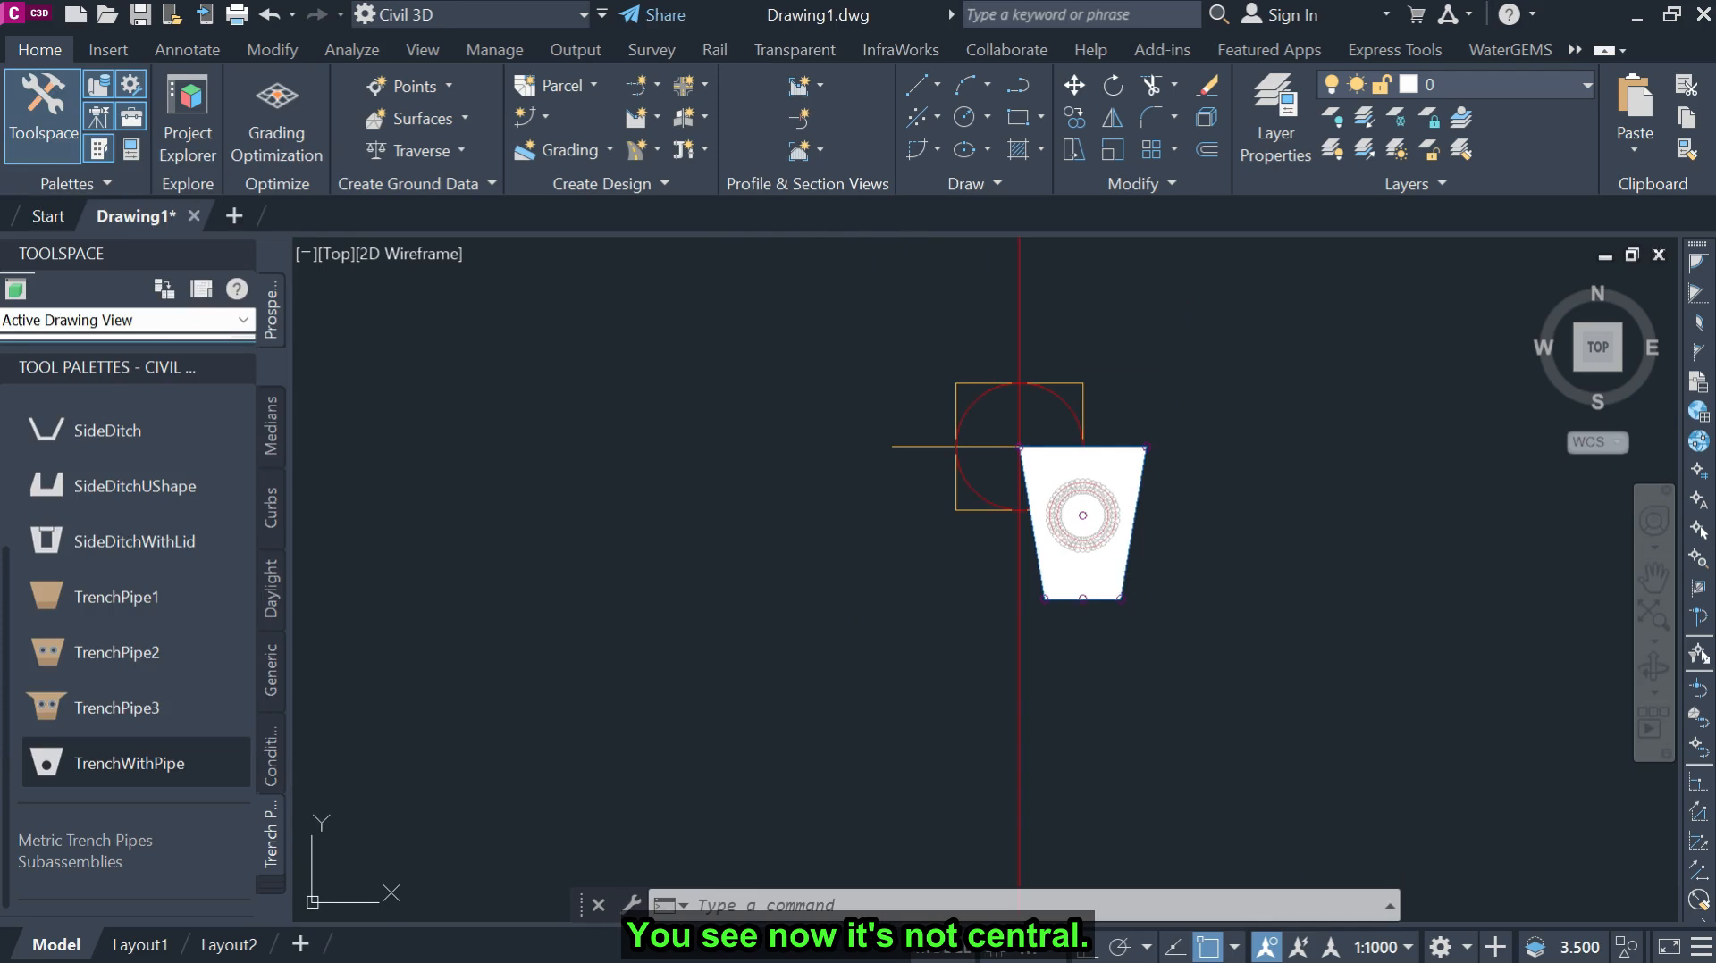
scroll(1098, 447, "up", 2)
left_click(1144, 505)
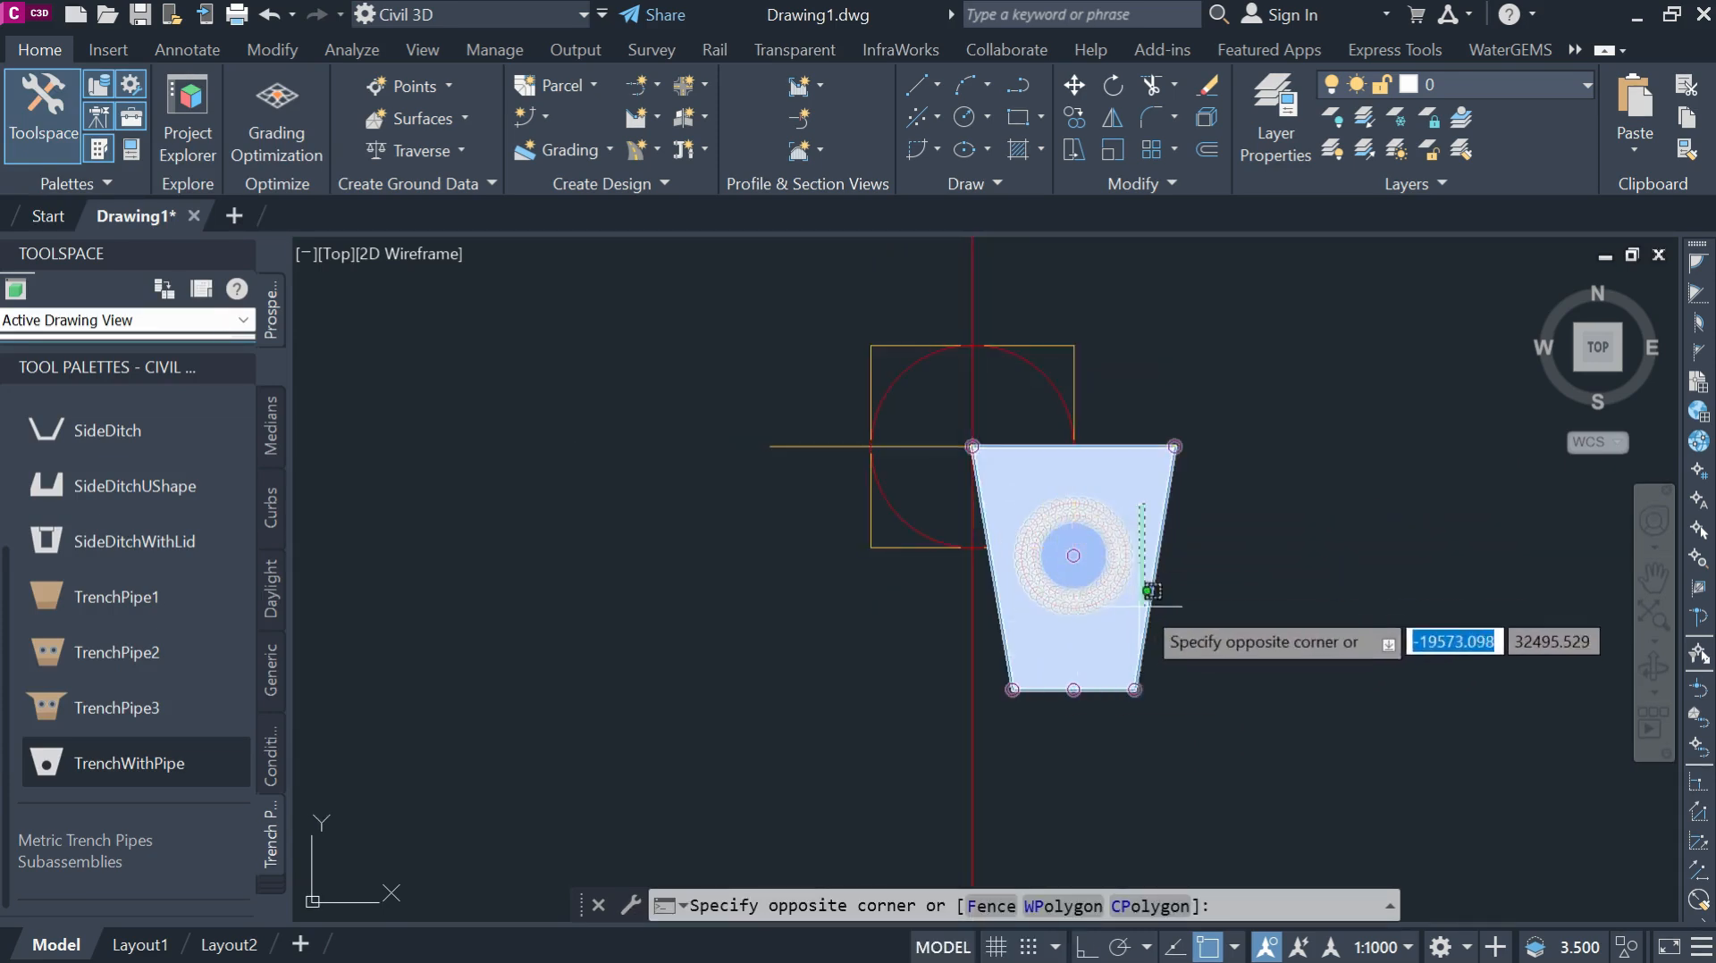
left_click(1194, 597)
left_click(1200, 741)
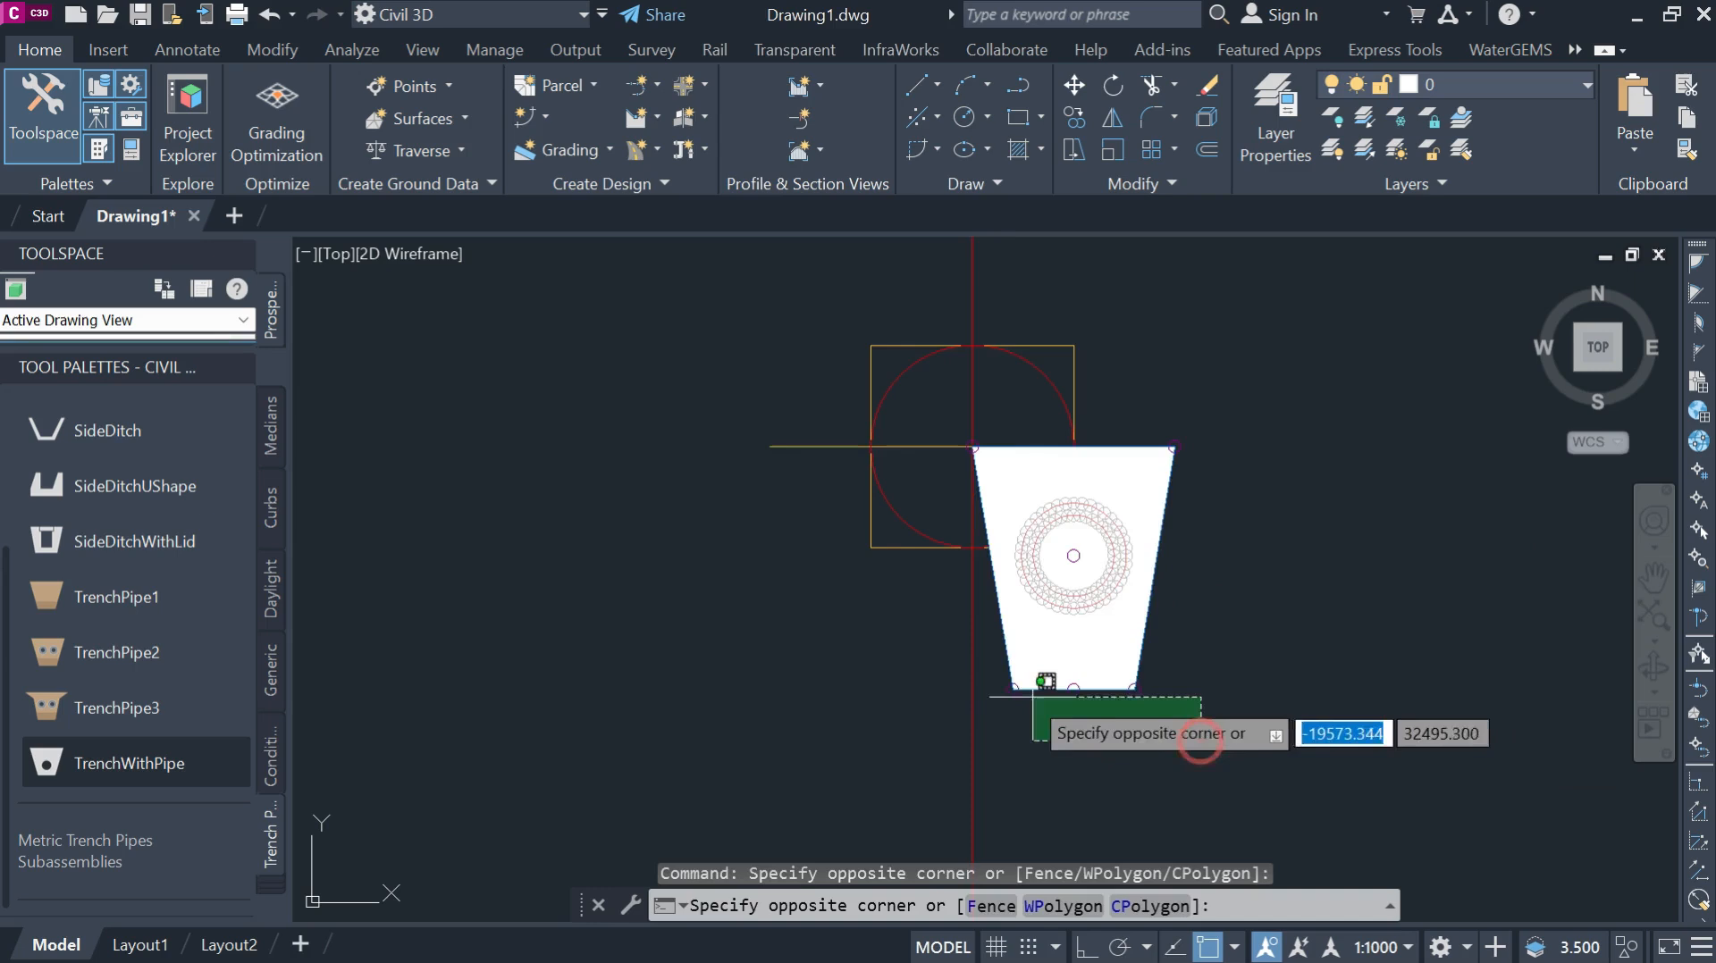
left_click(994, 672)
type("M")
key("Return")
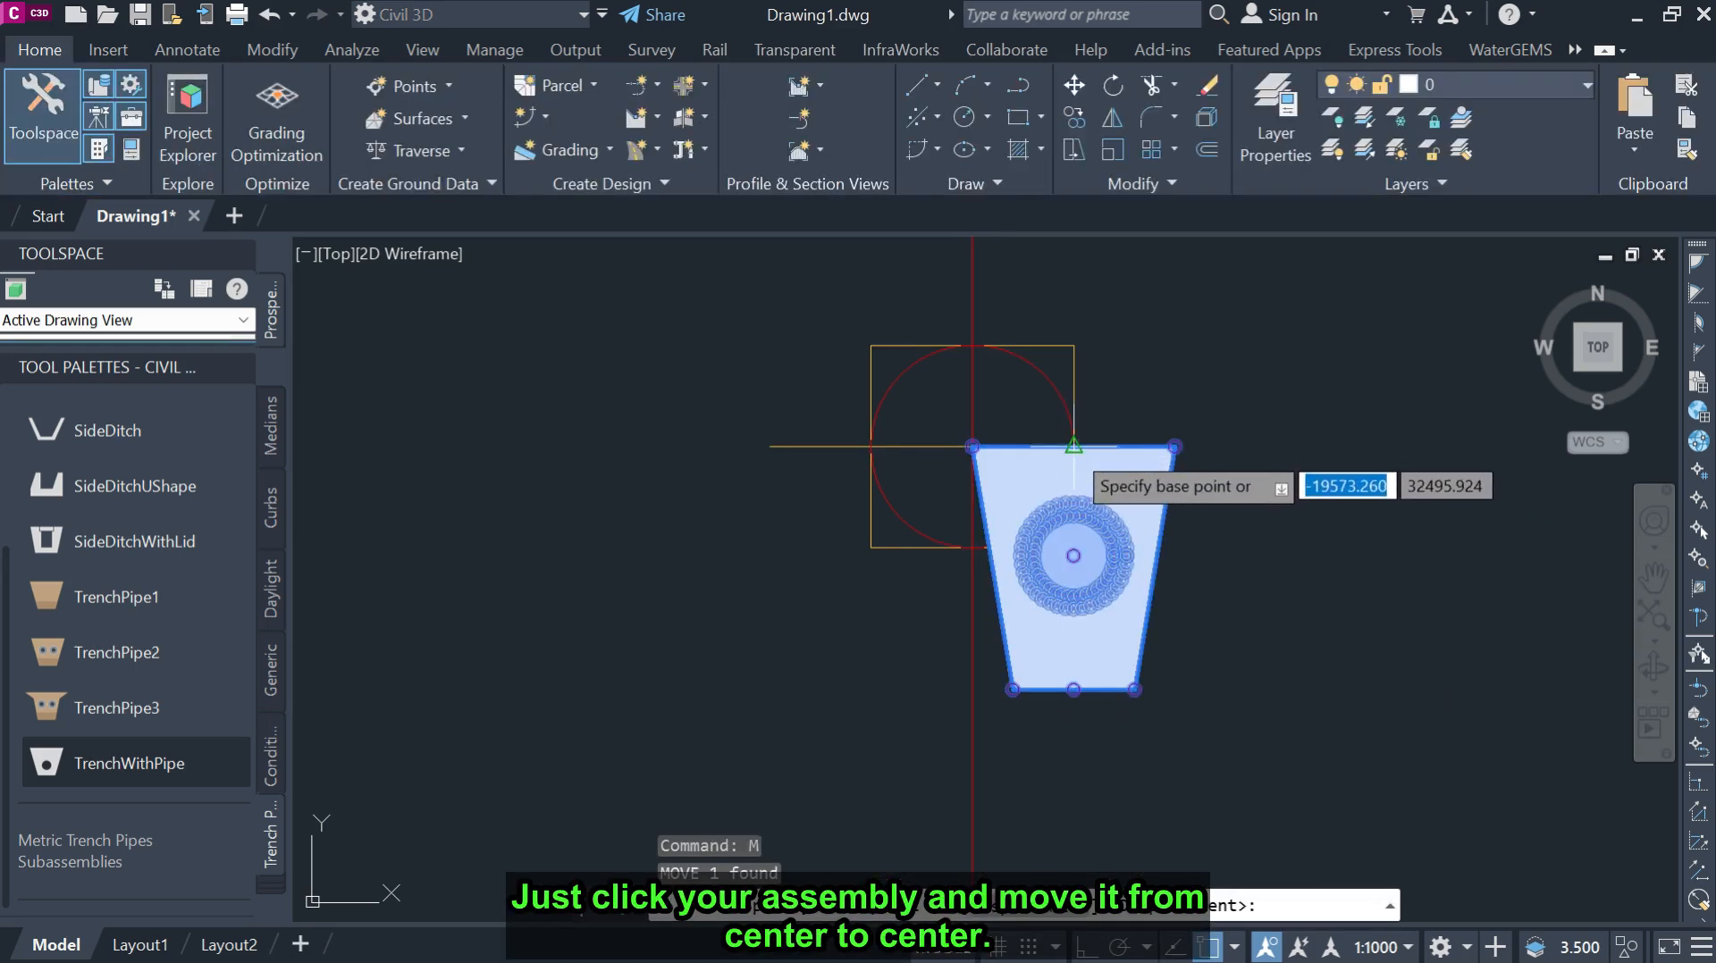
left_click(1073, 445)
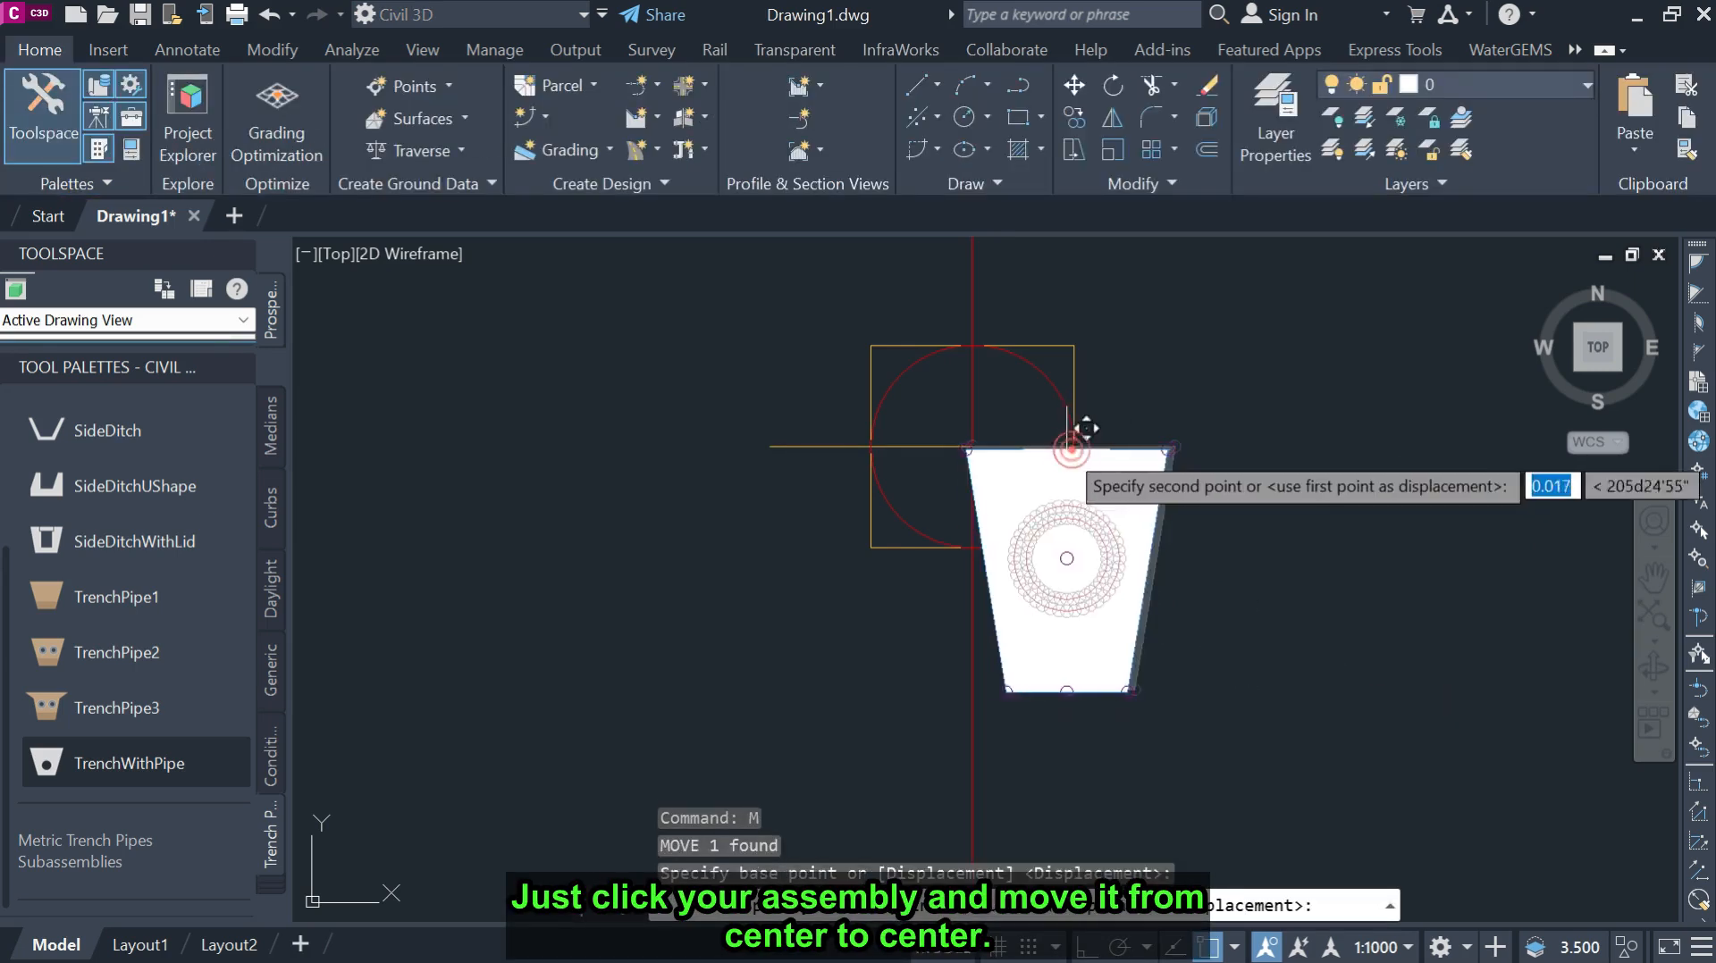
left_click(991, 425)
scroll(1180, 442, "down", 4)
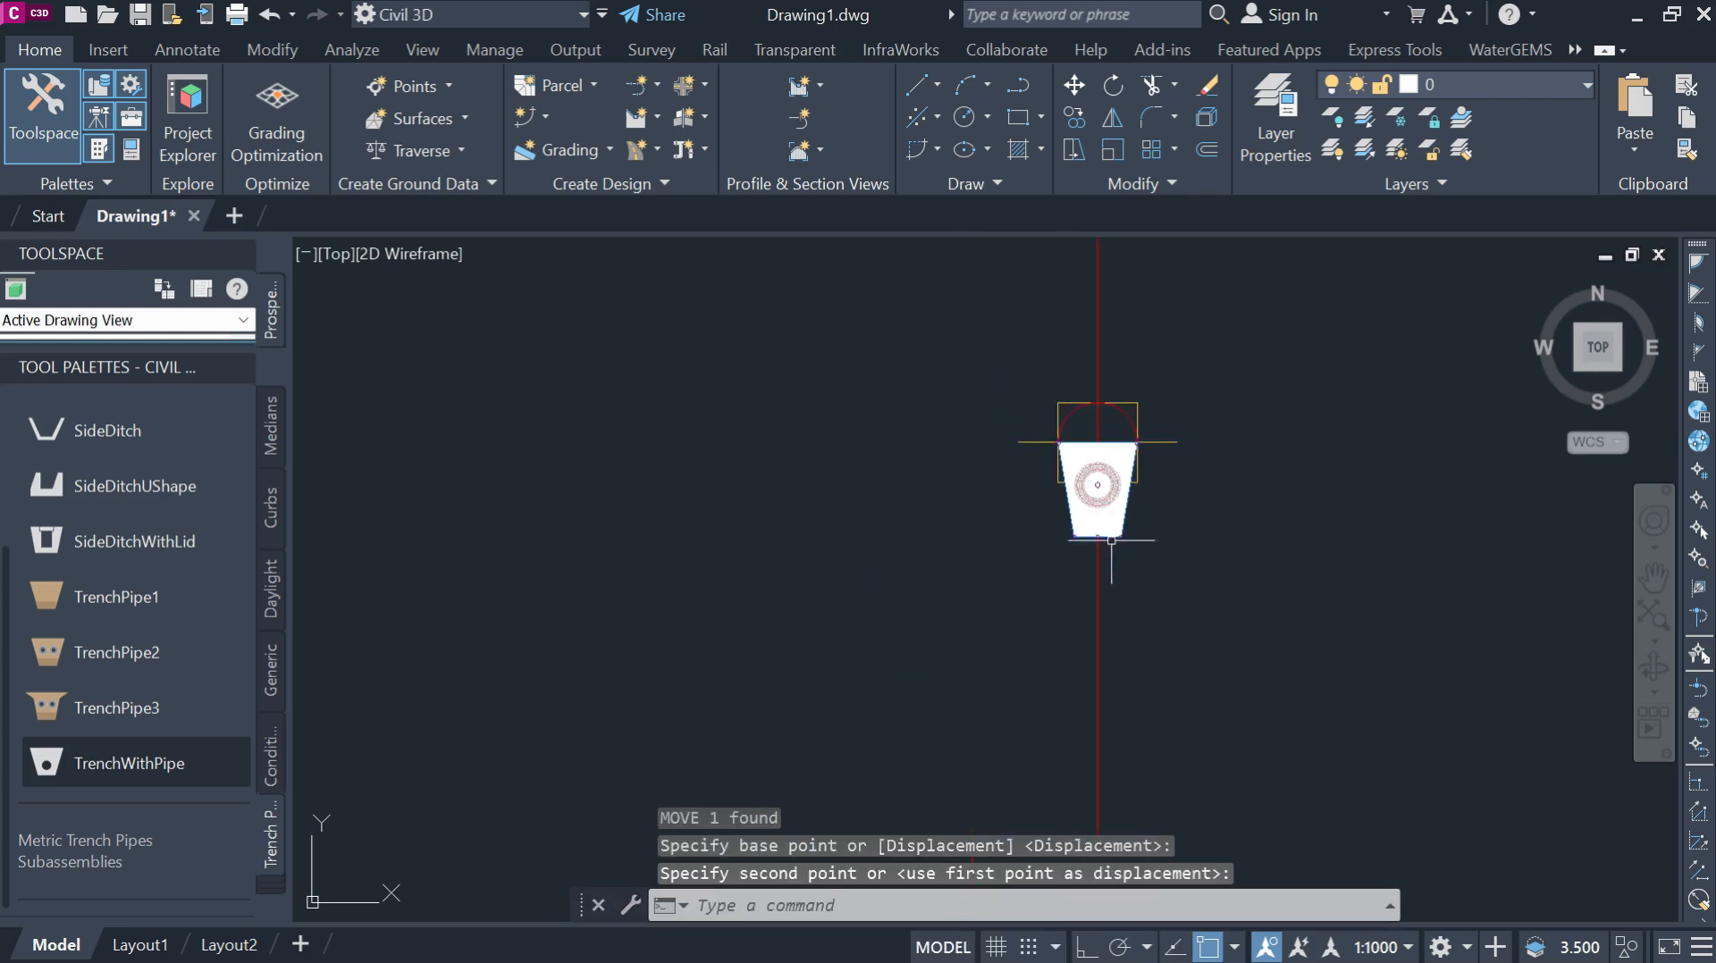
Select the assembly baseline and check the trench's position relative to it.
left_click(1110, 679)
left_click(1001, 651)
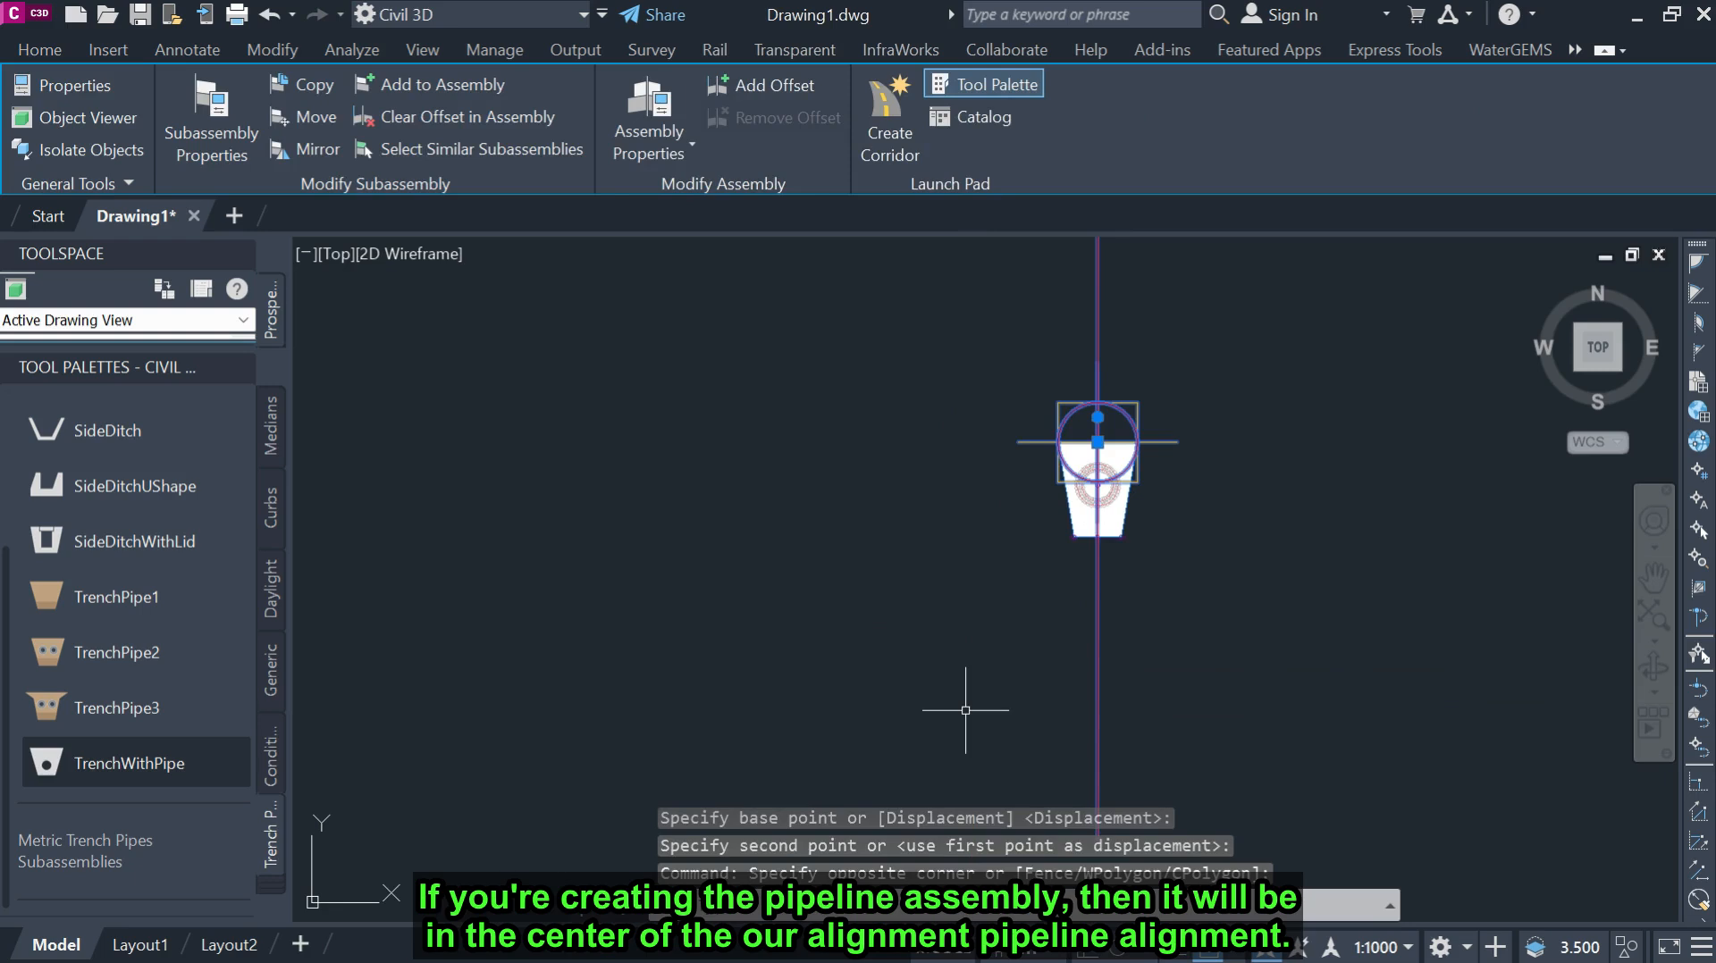
scroll(893, 625, "down", 3)
scroll(948, 635, "up", 2)
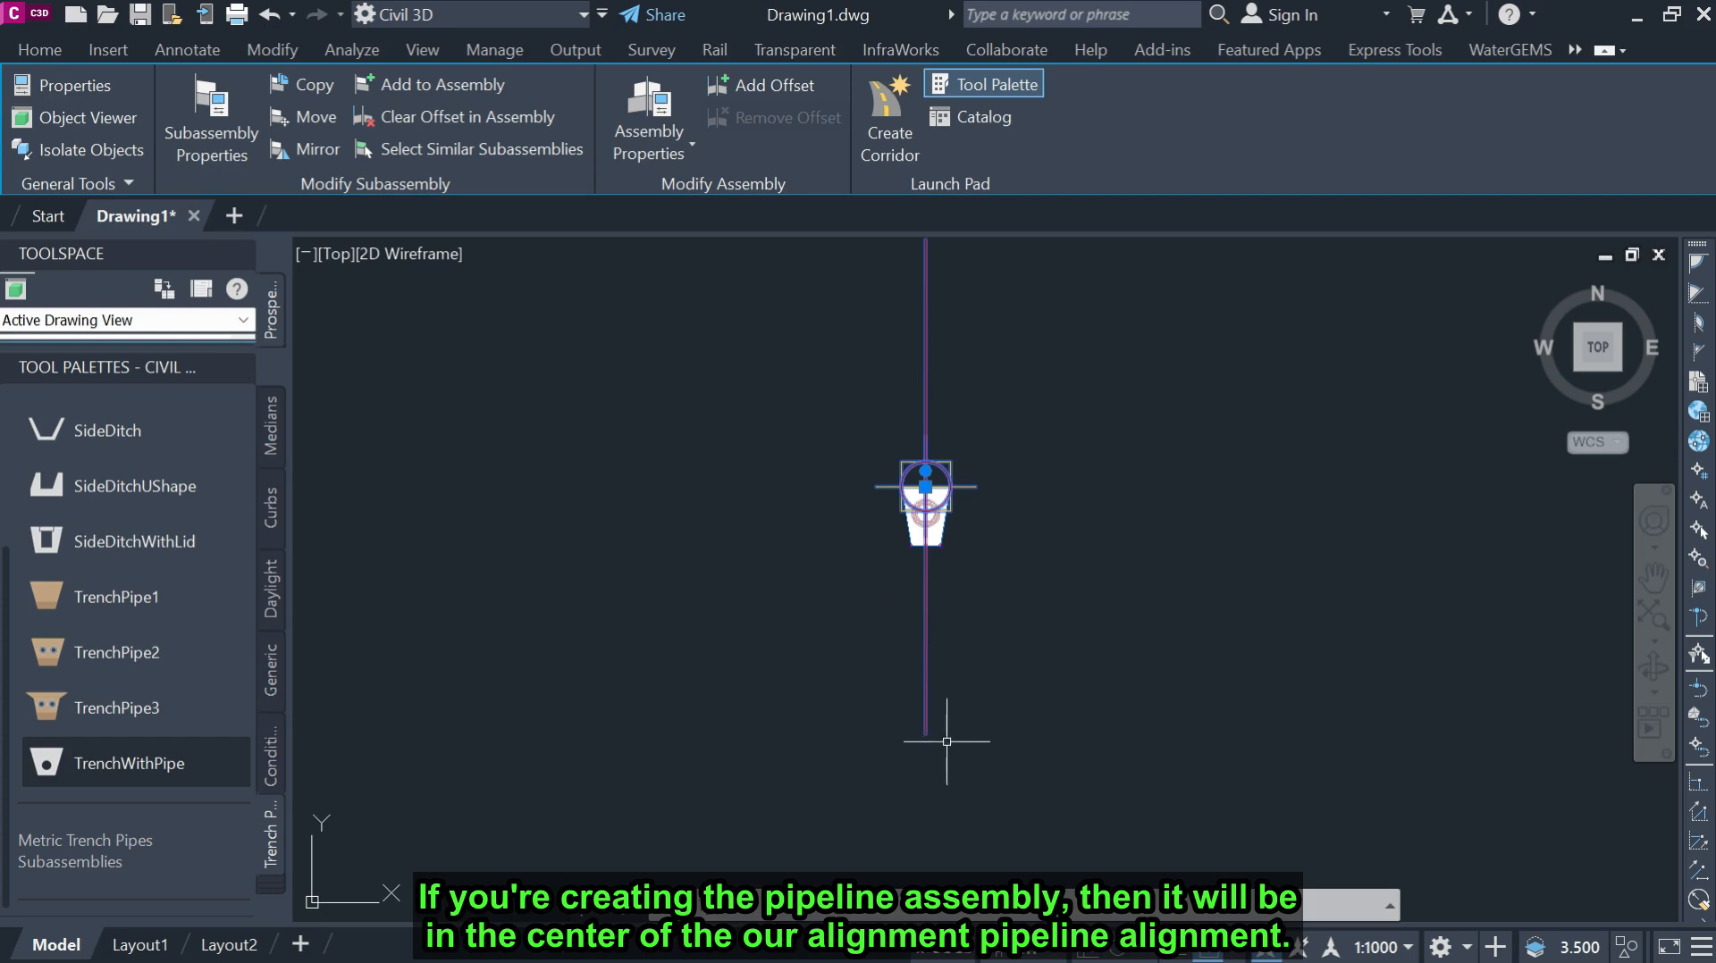
Open the TrenchWithPipe subassembly's properties, examine its input parameters against the drawing, and close them without changes.
key("Escape")
scroll(934, 523, "up", 8)
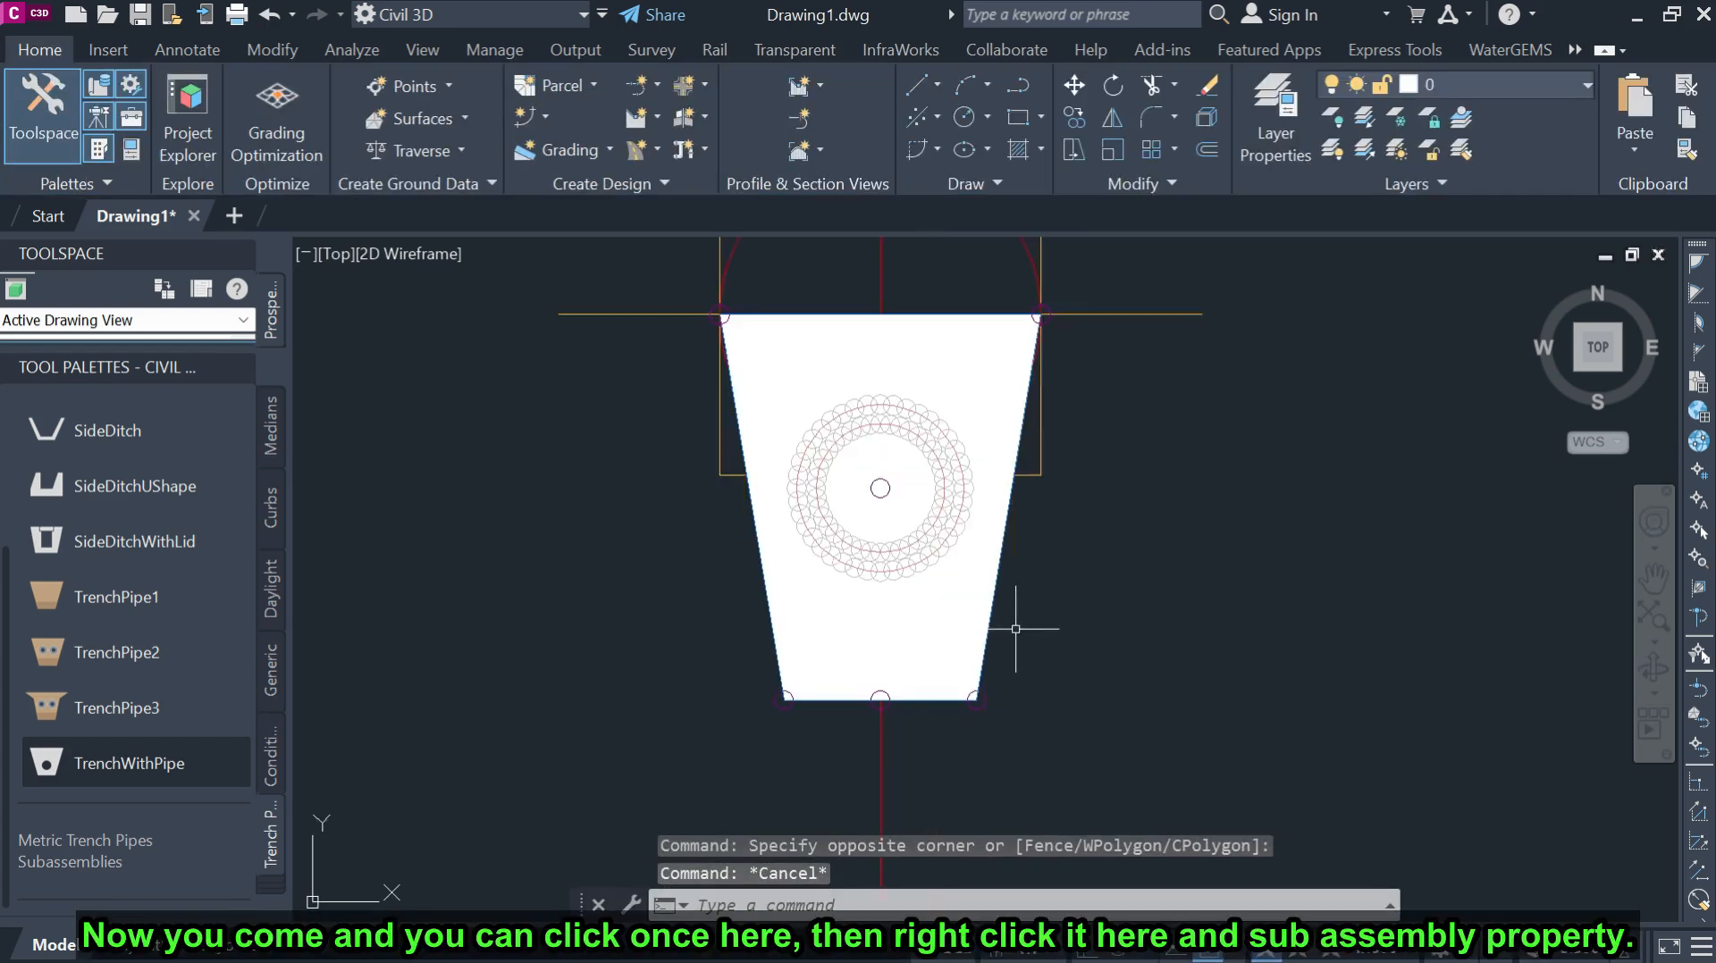
left_click(989, 608)
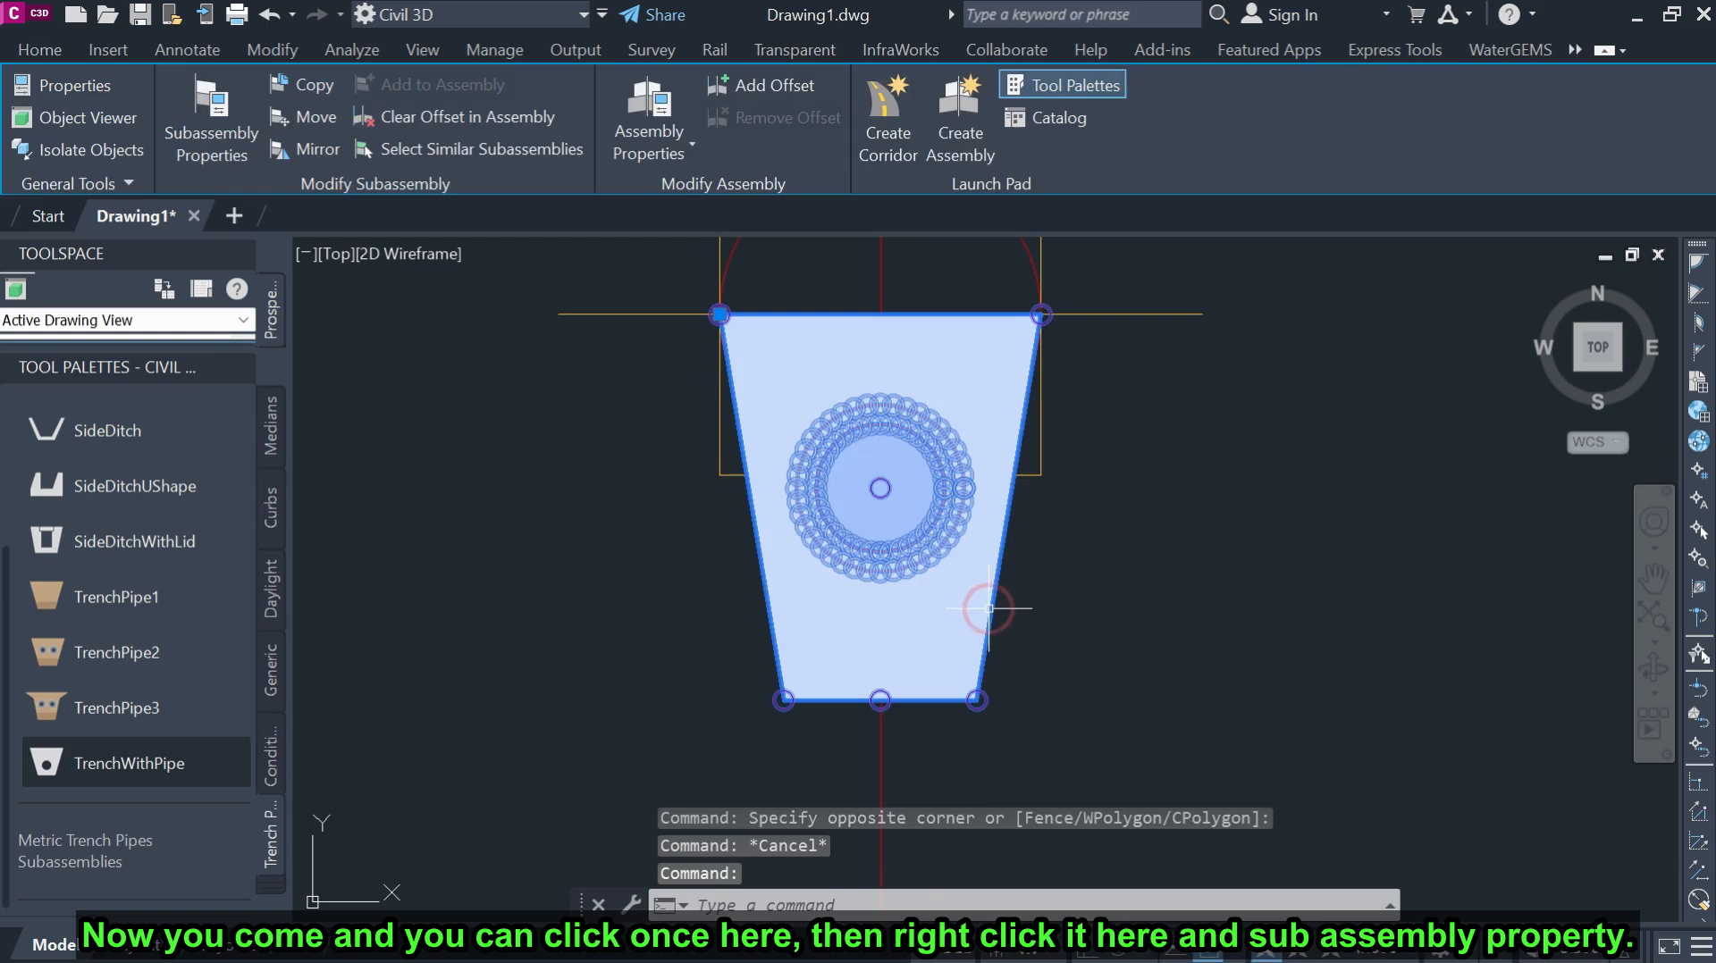
right_click(1140, 585)
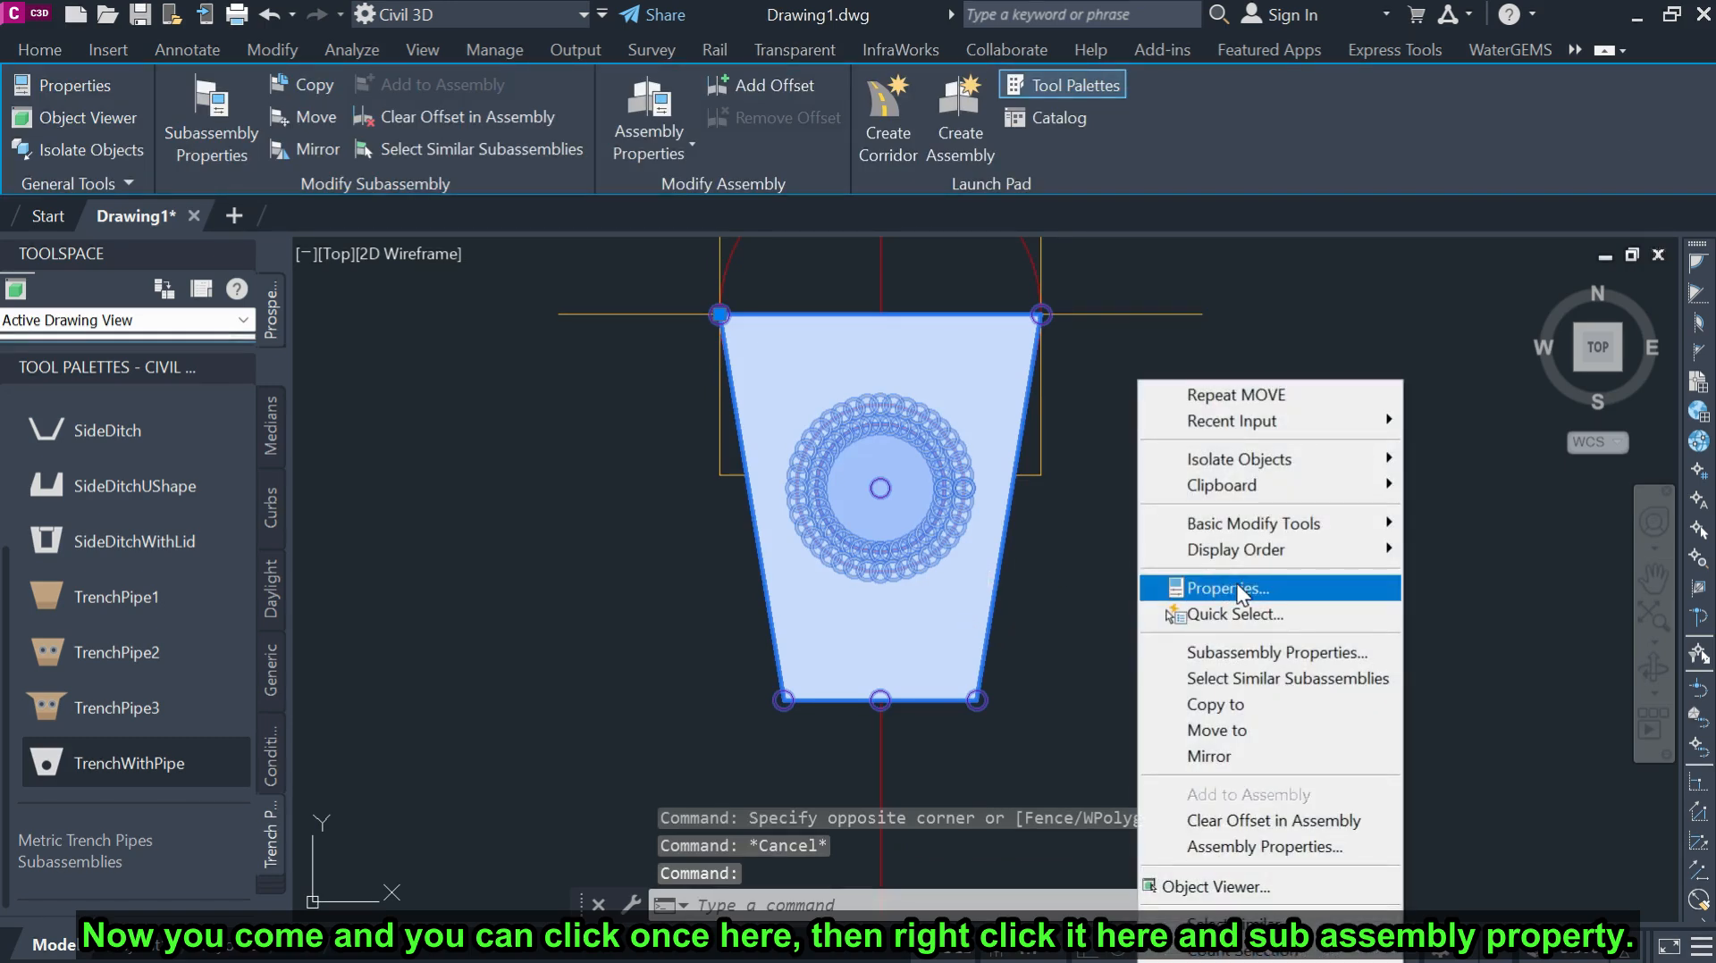
left_click(1248, 655)
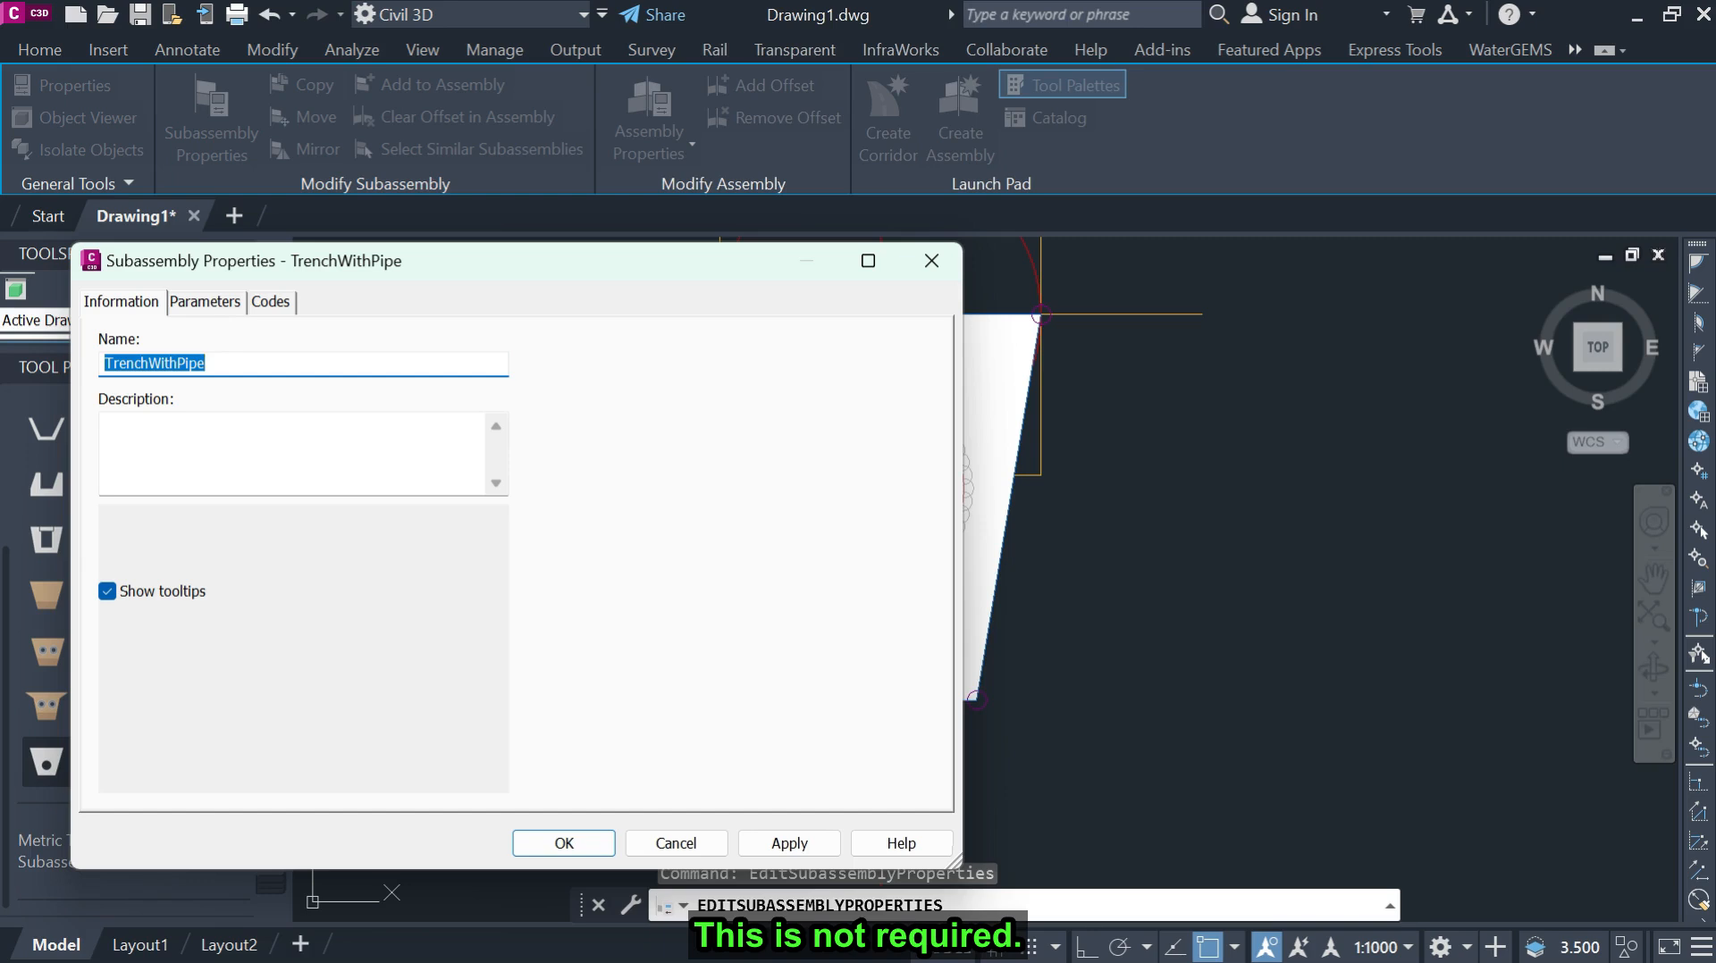
left_click(211, 301)
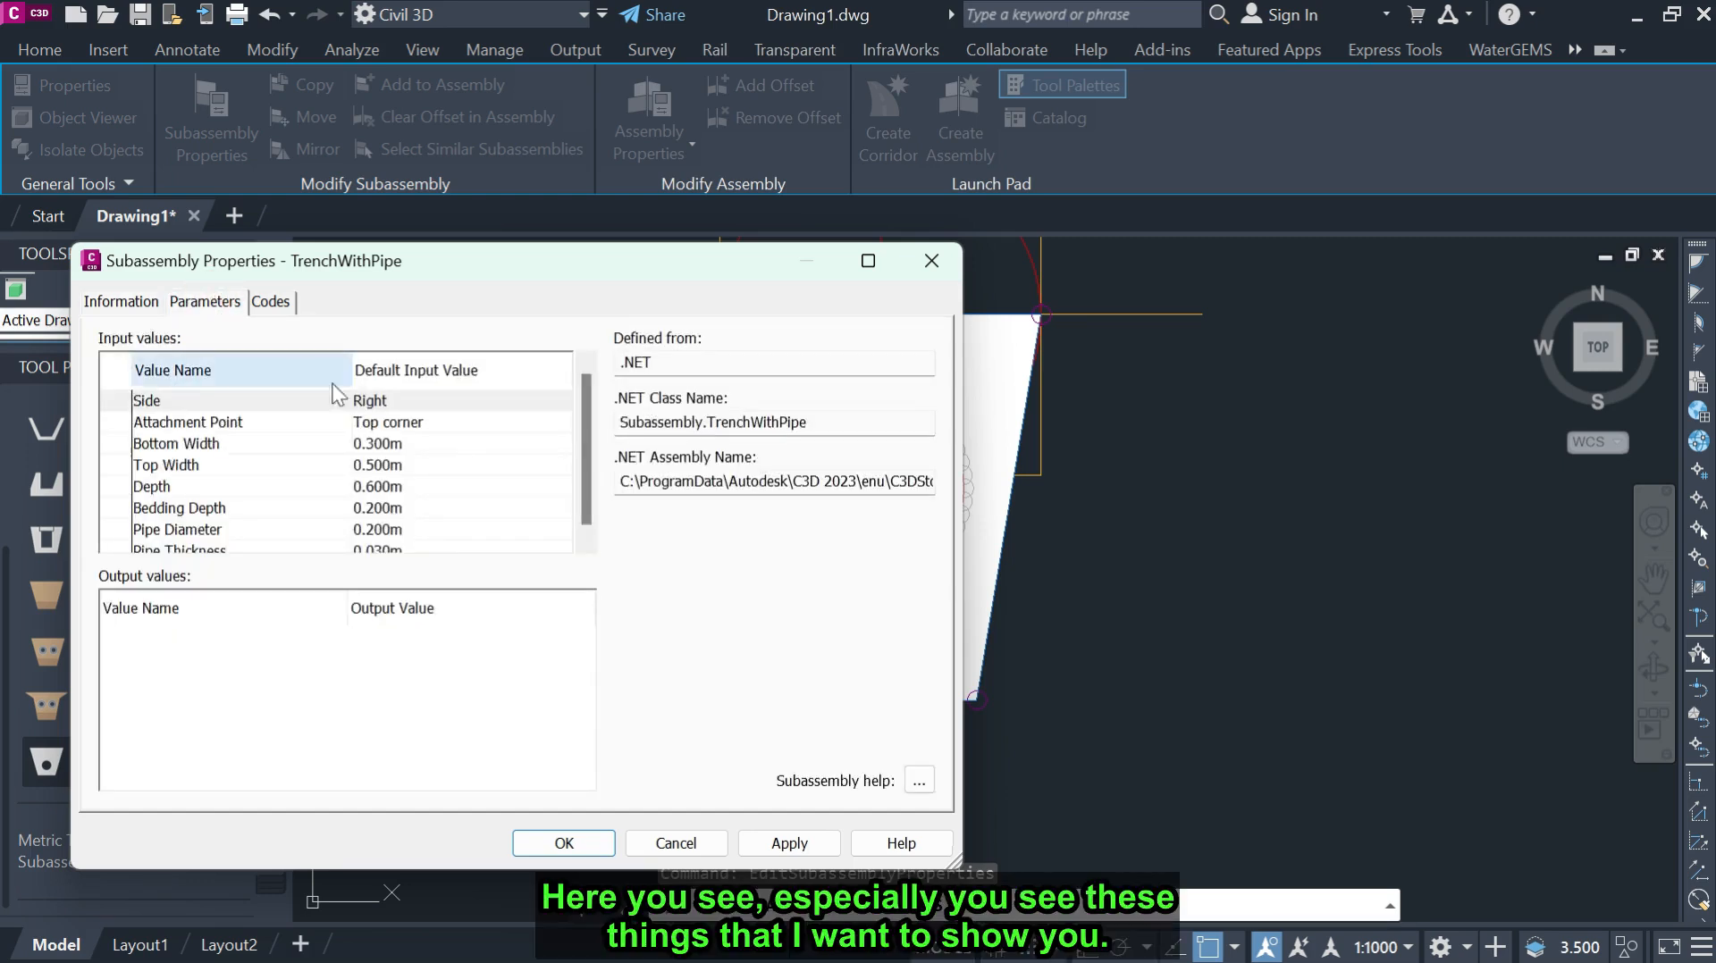
mouse_move(548, 259)
left_mouse_down()
mouse_move(1361, 292)
mouse_move(1560, 265)
mouse_move(328, 352)
left_mouse_up()
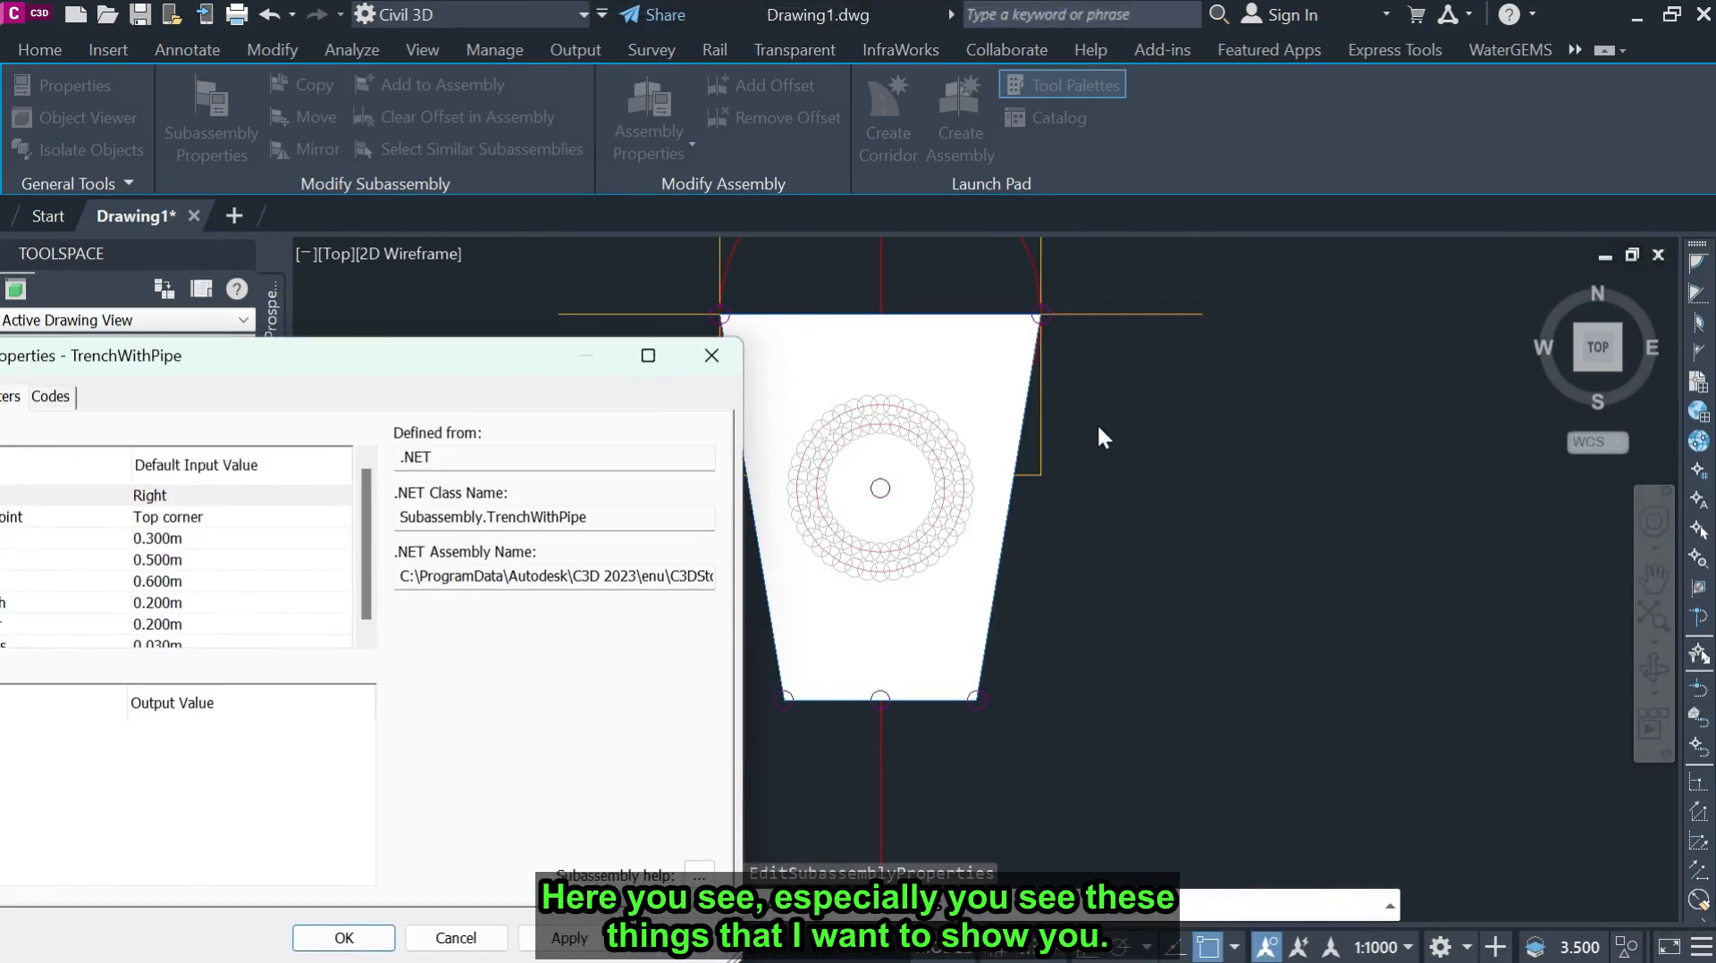
left_click_drag(452, 379, 1550, 286)
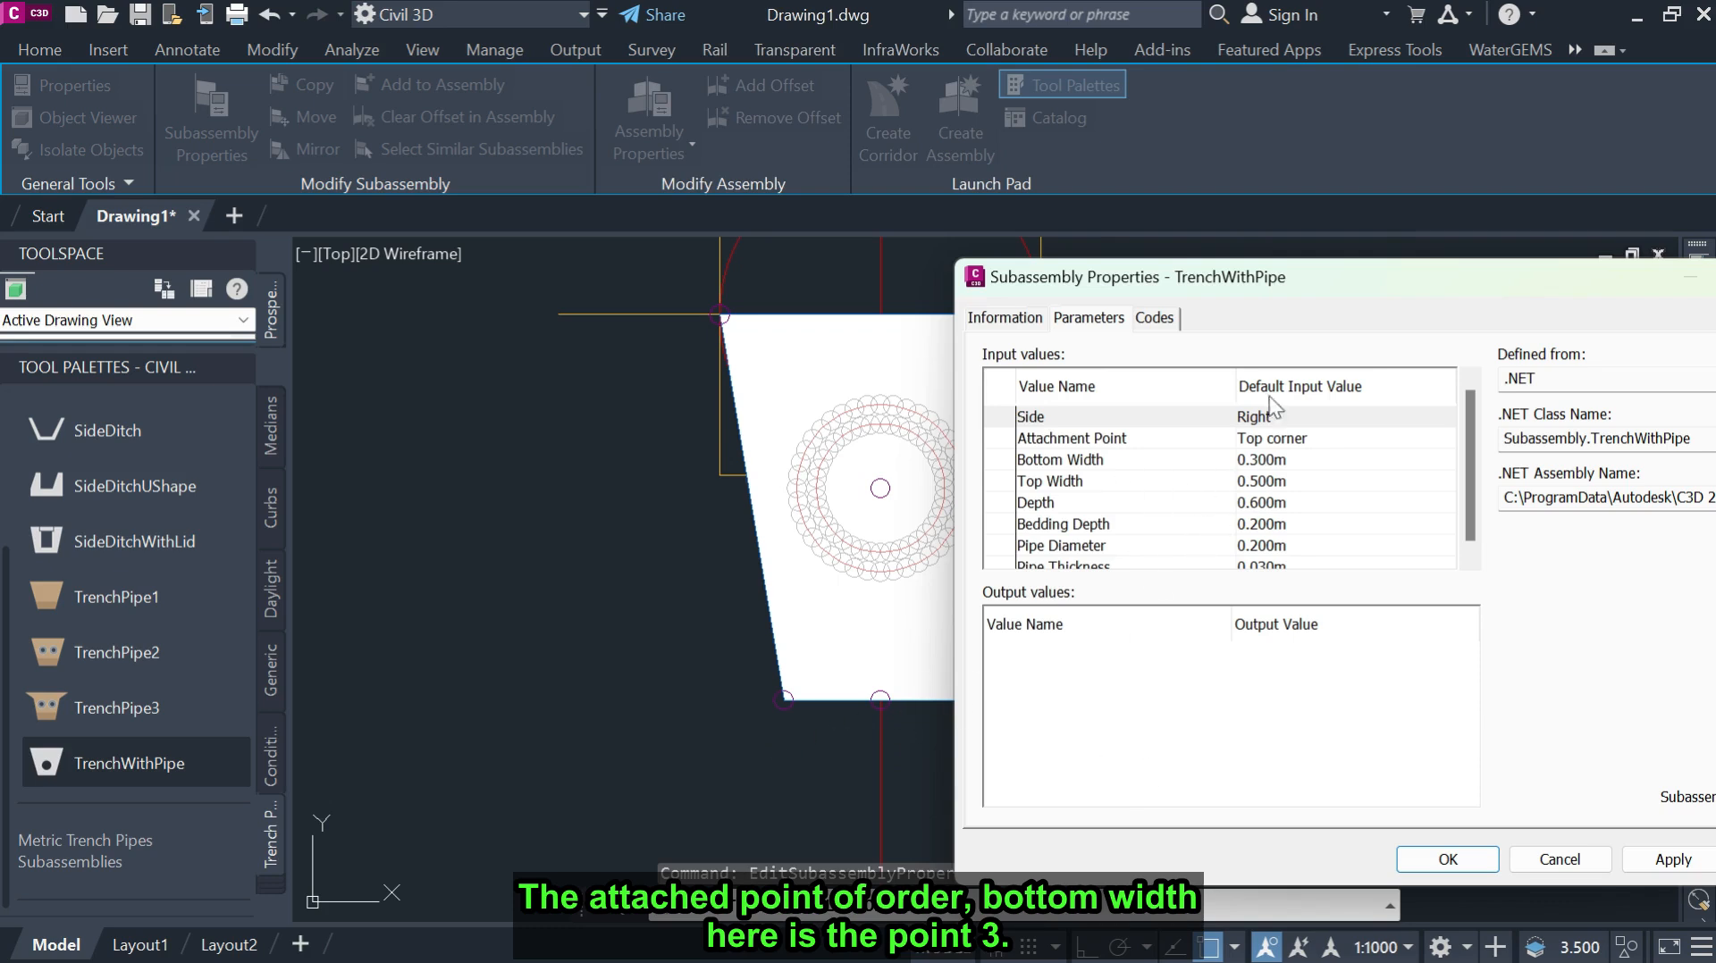
left_click_drag(1362, 282, 812, 238)
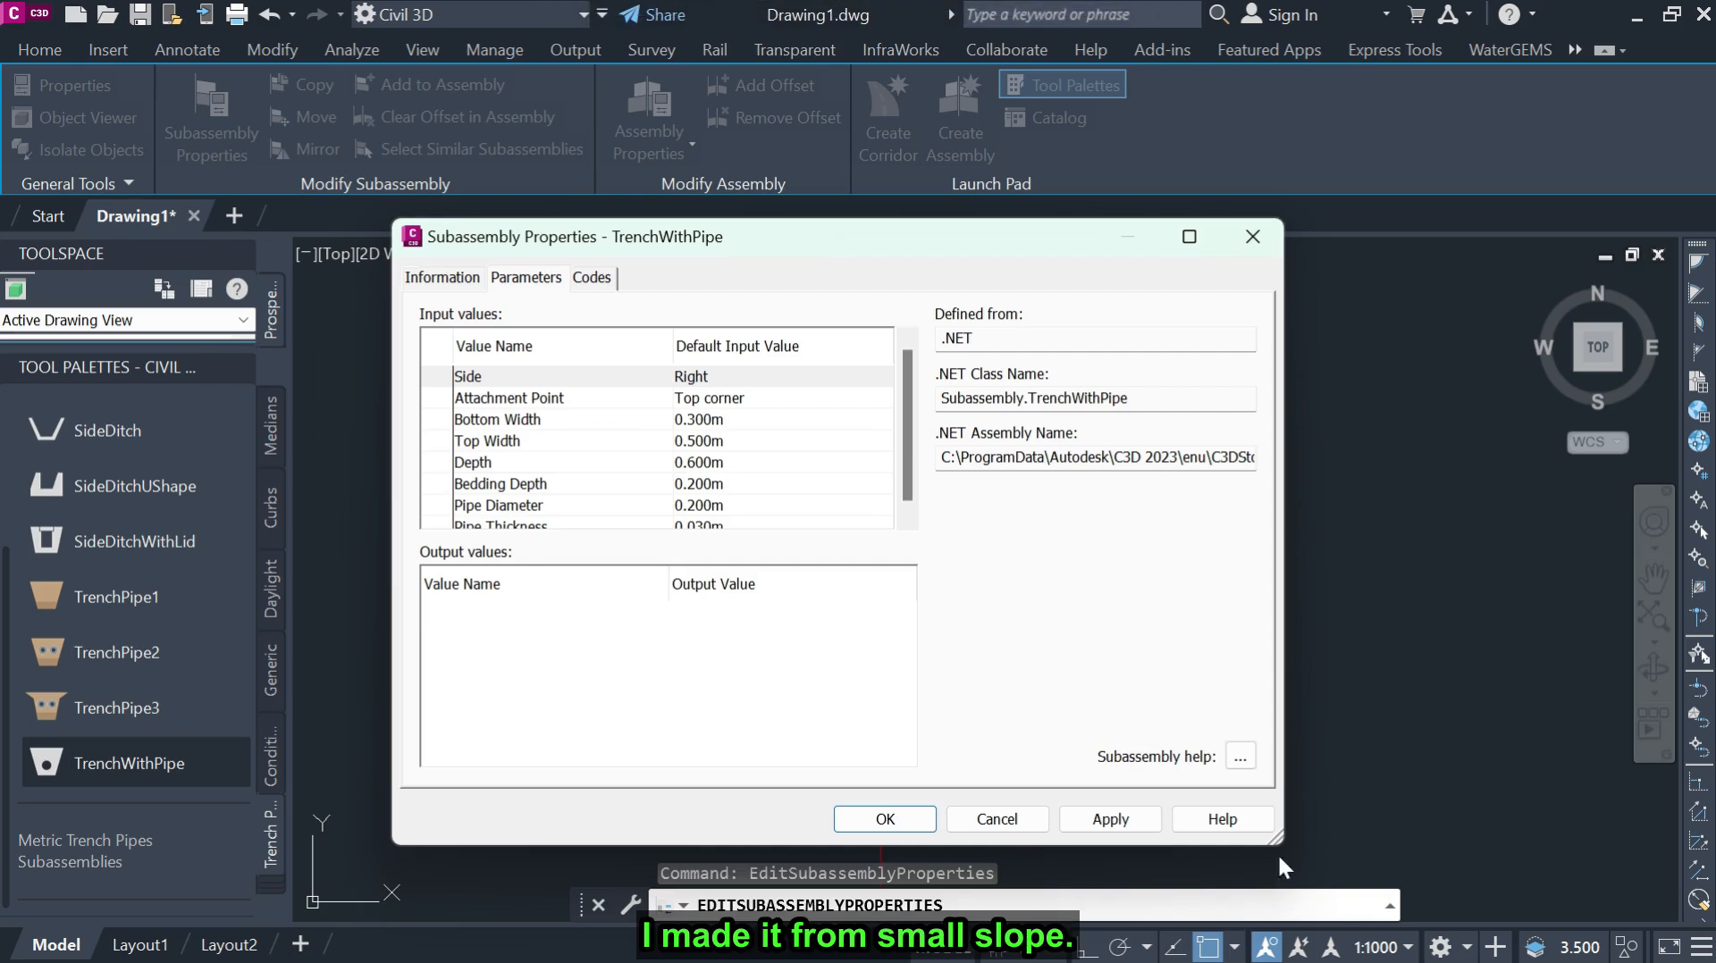
left_click_drag(1278, 841, 955, 718)
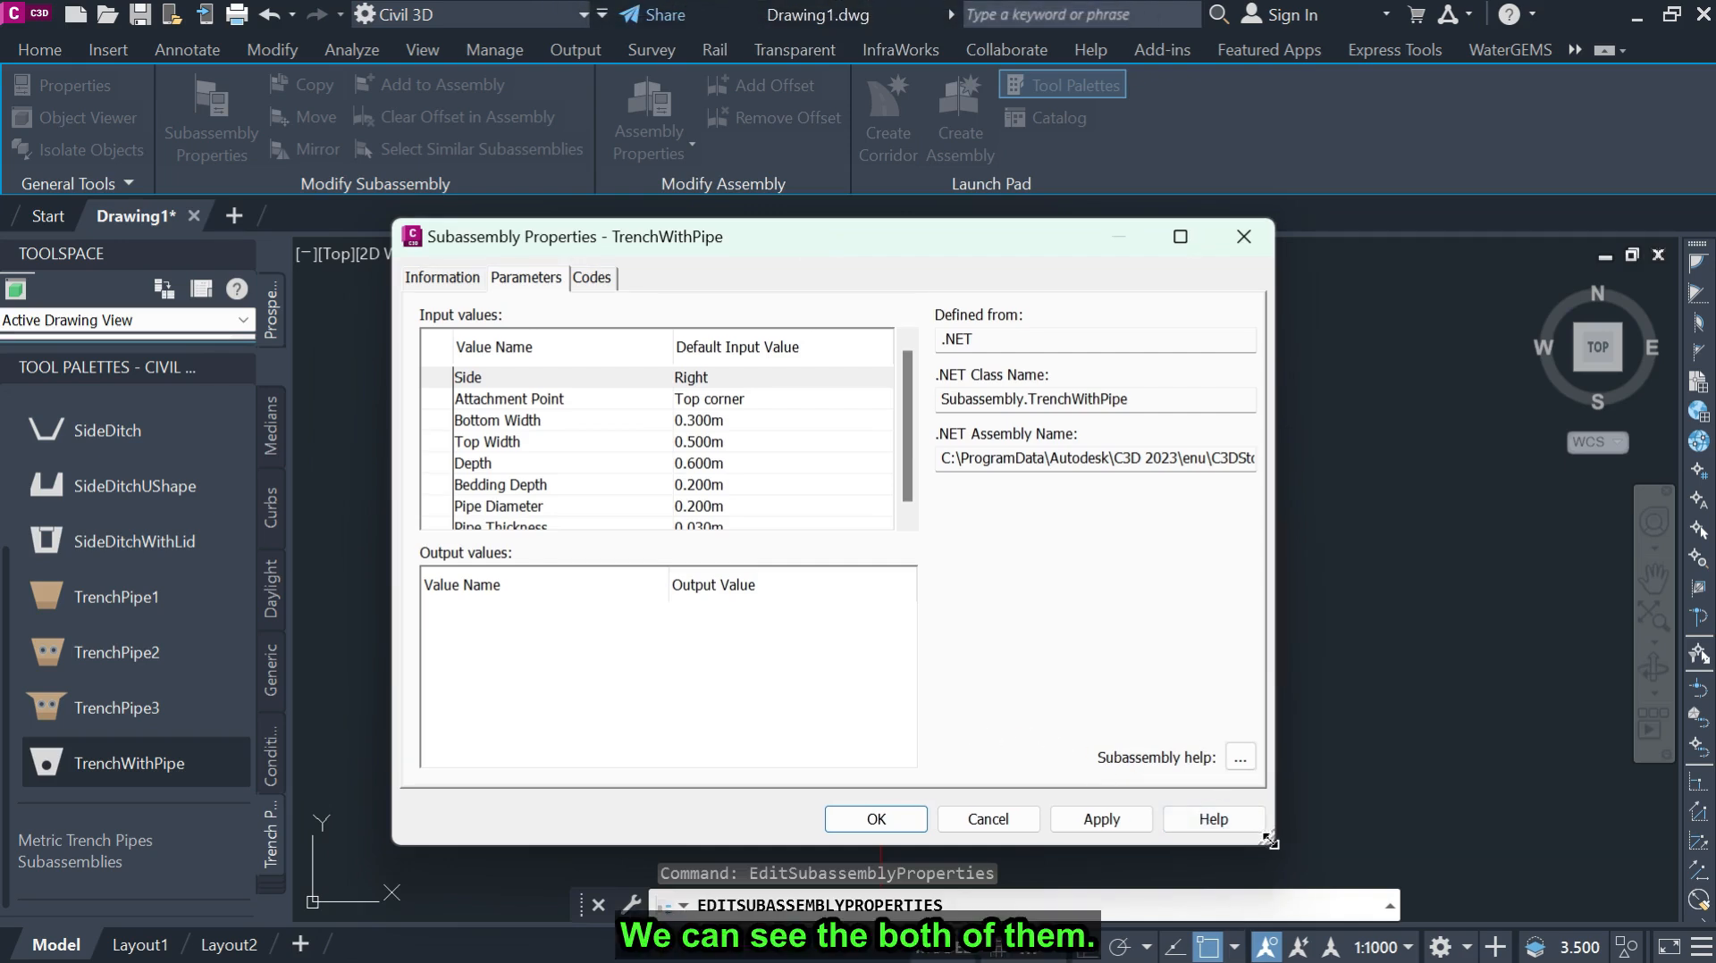
mouse_move(799, 241)
left_mouse_down()
mouse_move(1378, 245)
mouse_move(1359, 271)
mouse_move(689, 295)
mouse_move(848, 329)
left_mouse_up()
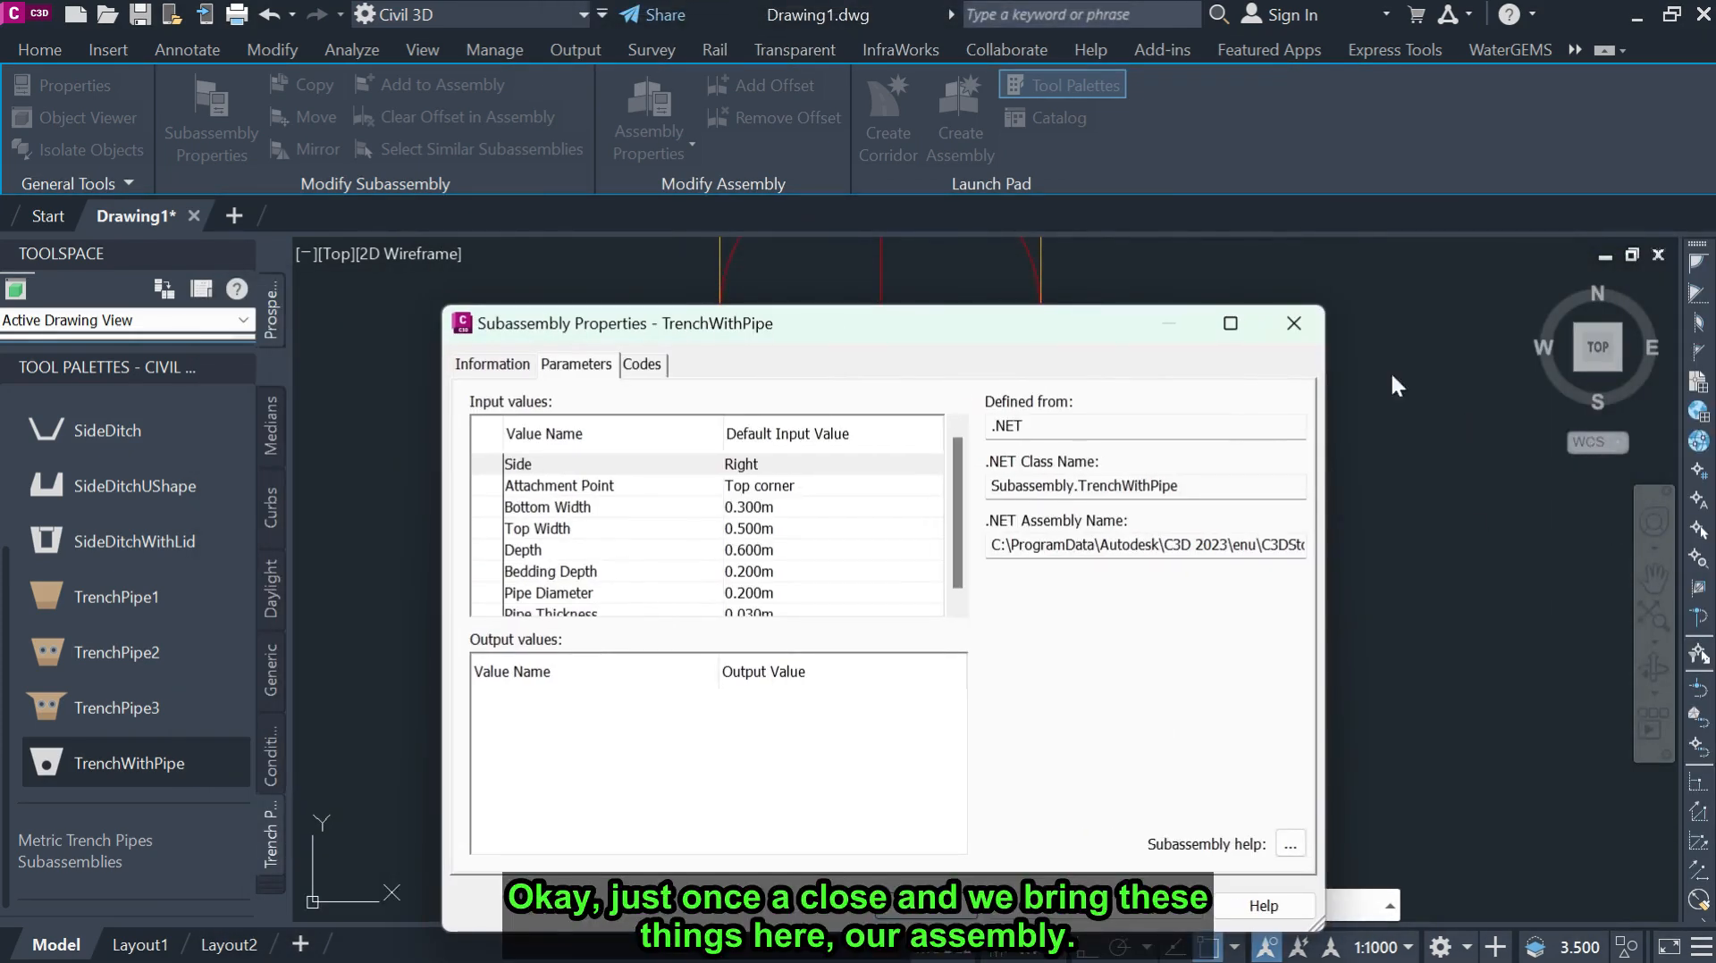
left_click(1294, 324)
Reopen the trench subassembly's properties beside the trench so both stay in view, and display its parameters.
scroll(570, 639, "down", 3)
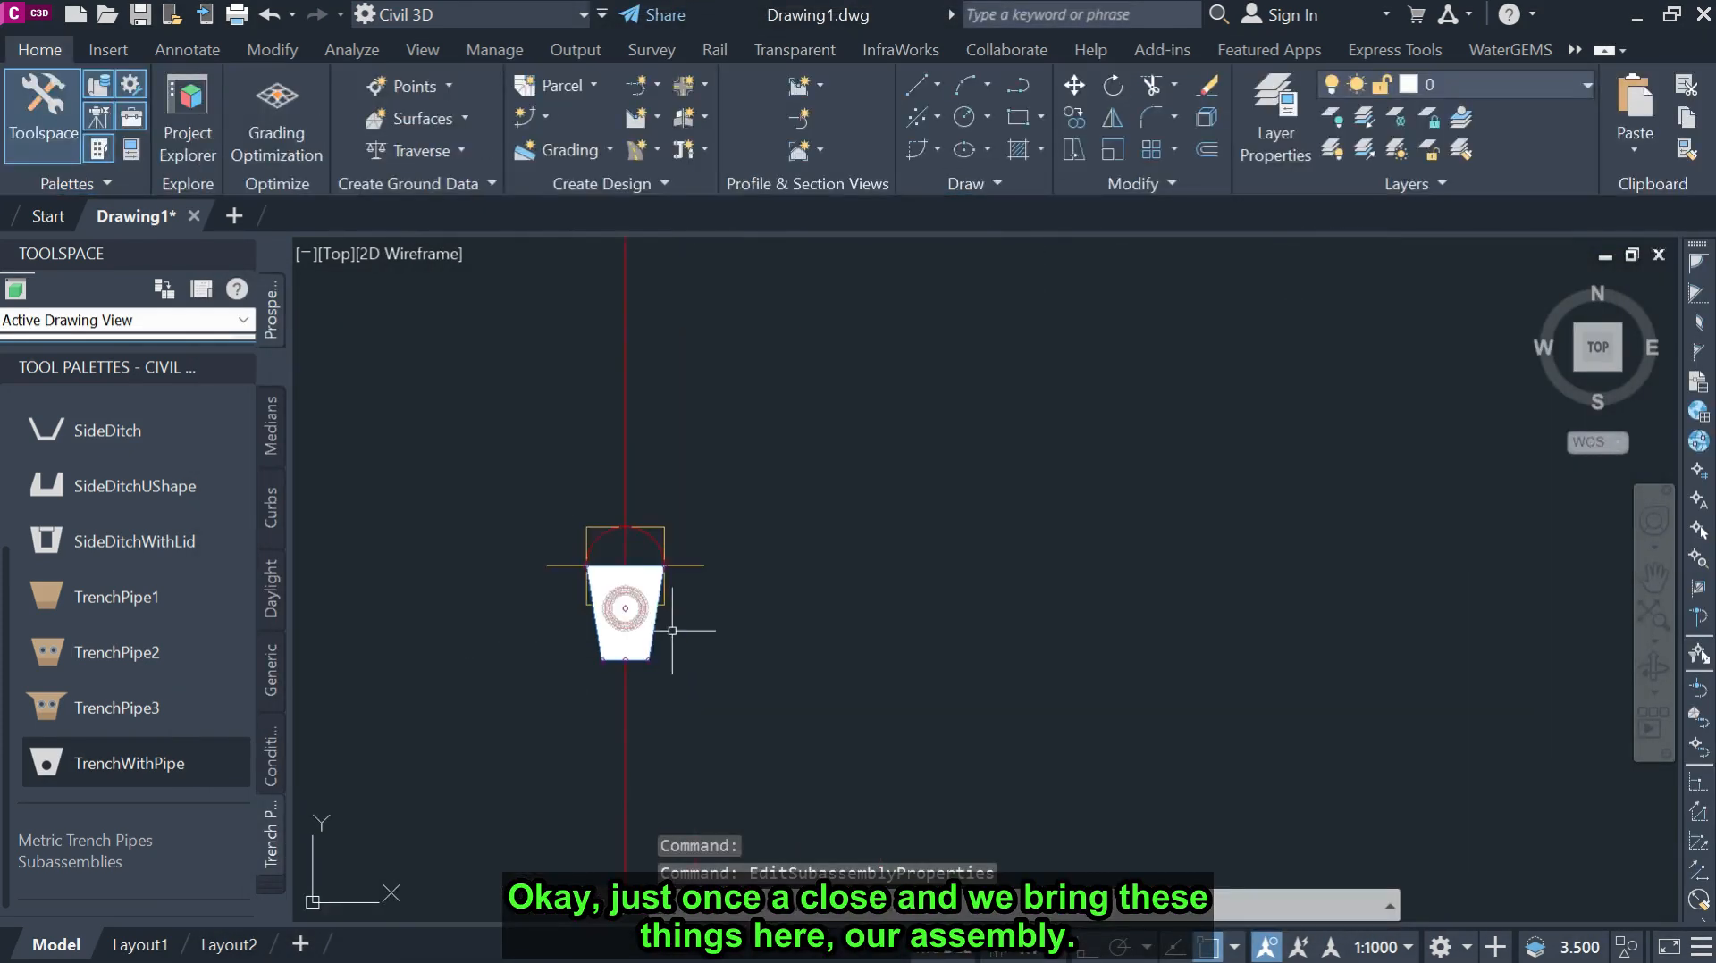
scroll(677, 596, "up", 4)
scroll(444, 766, "up", 2)
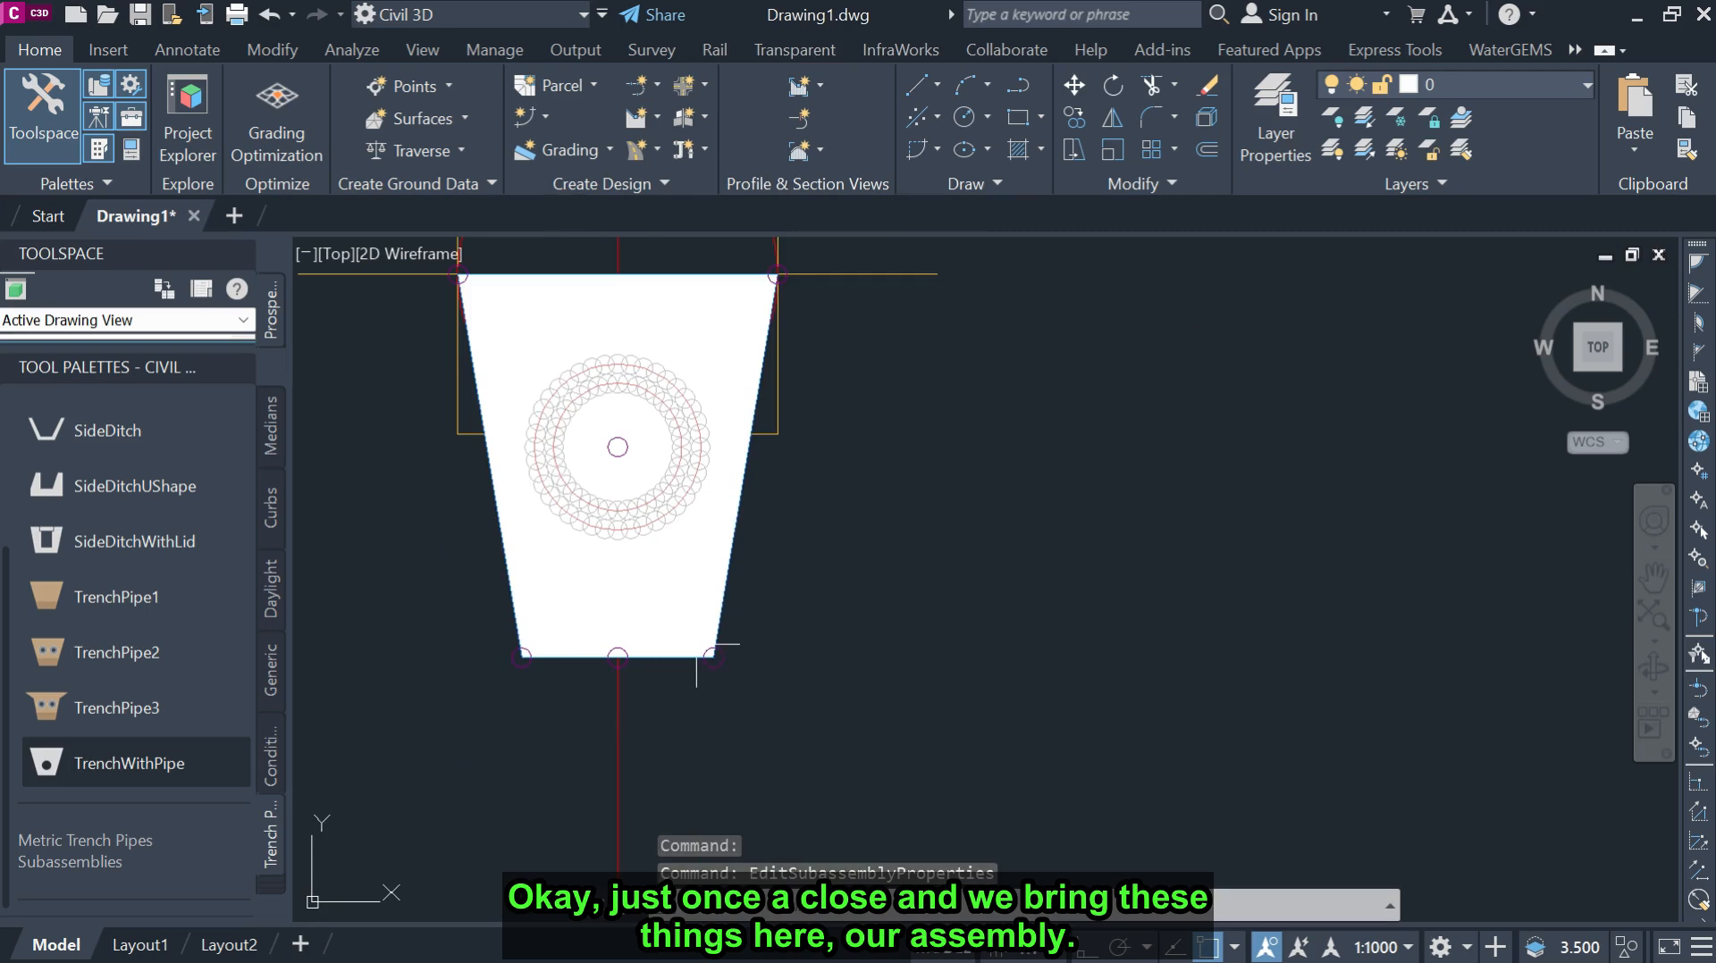
scroll(755, 626, "down", 2)
scroll(746, 639, "up", 2)
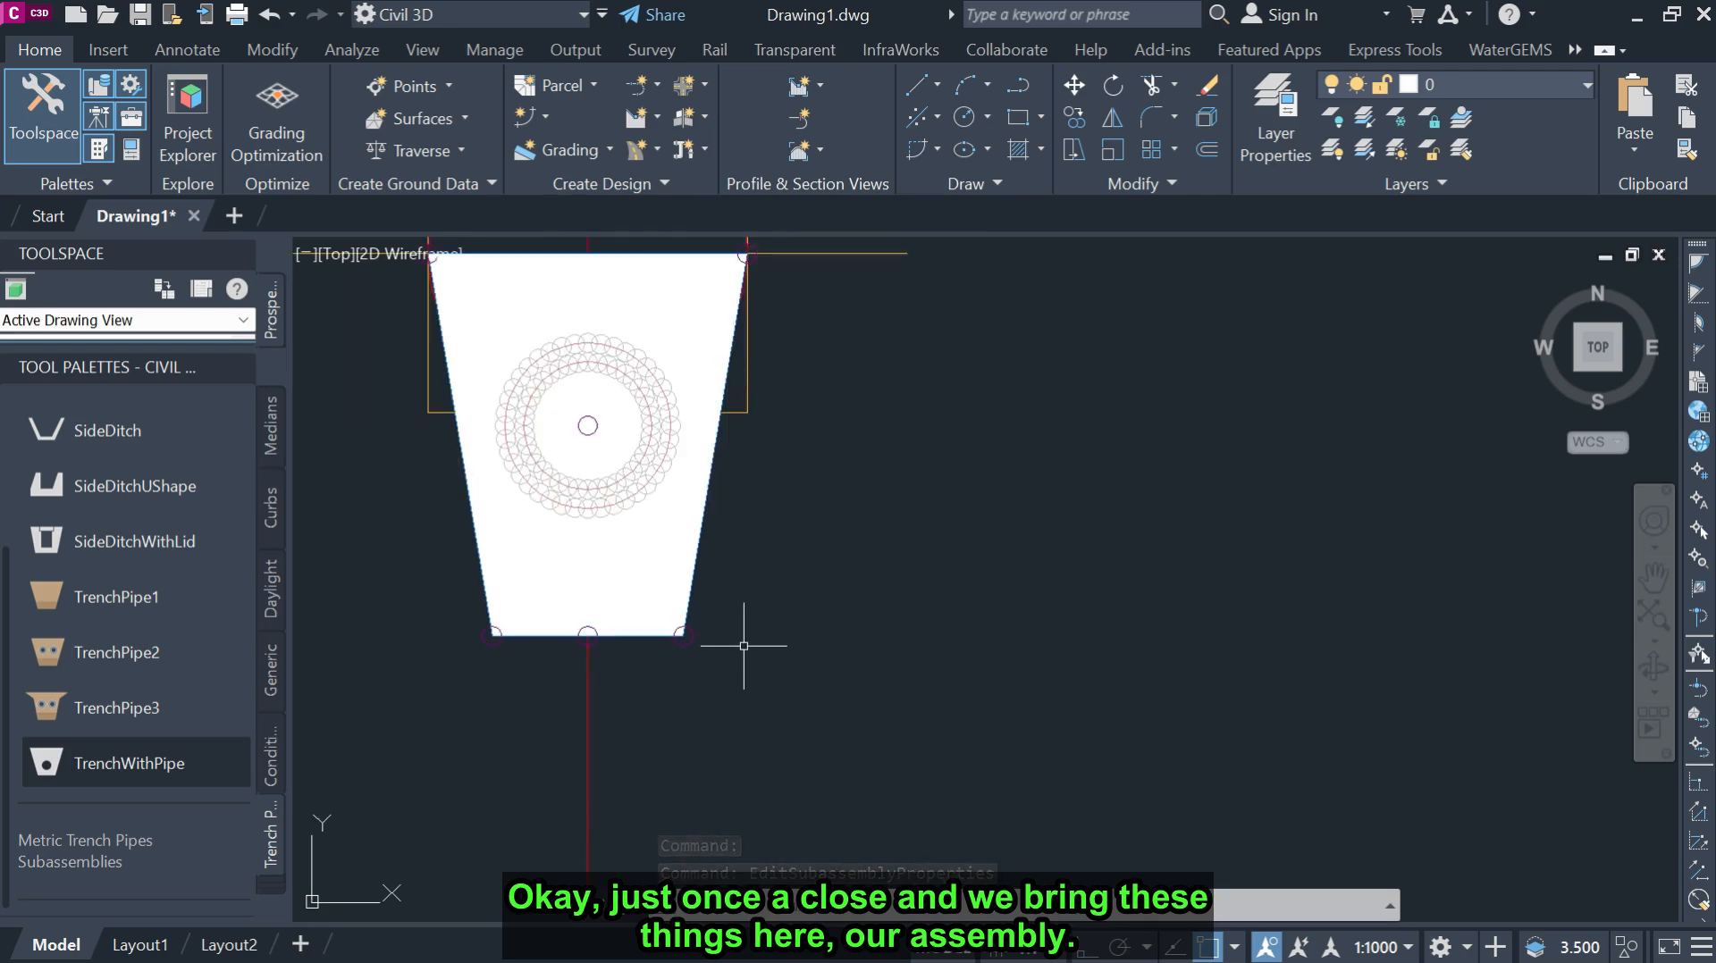
scroll(743, 645, "down", 2)
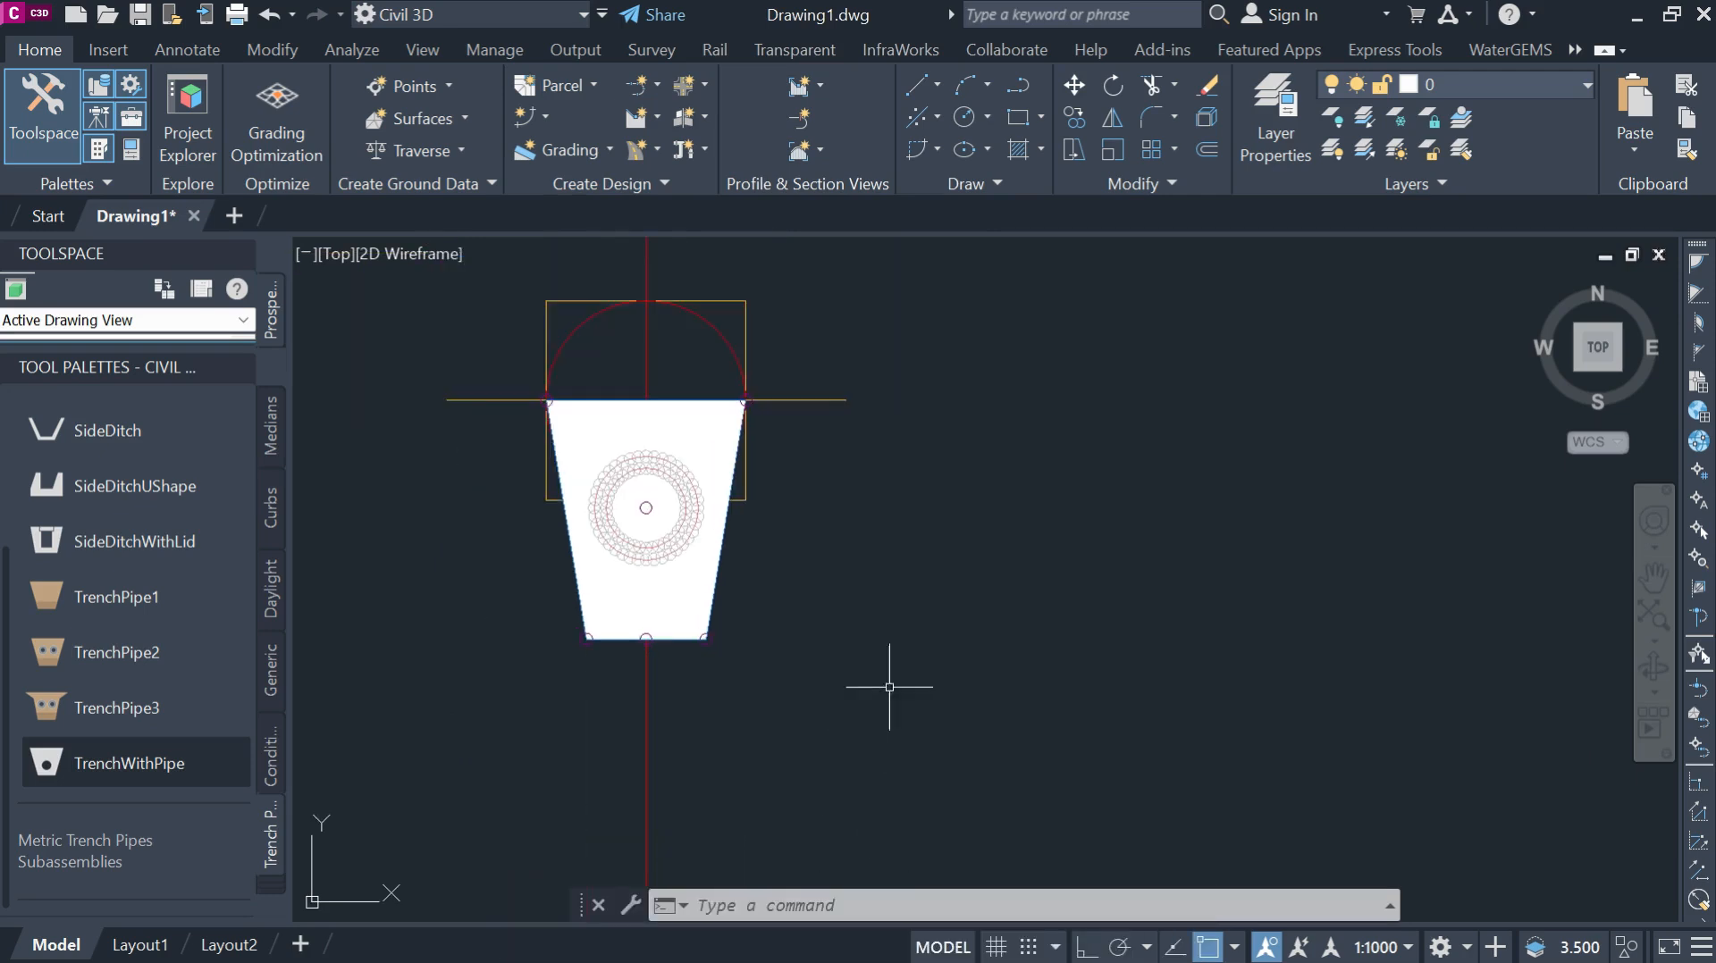
scroll(897, 434, "up", 2)
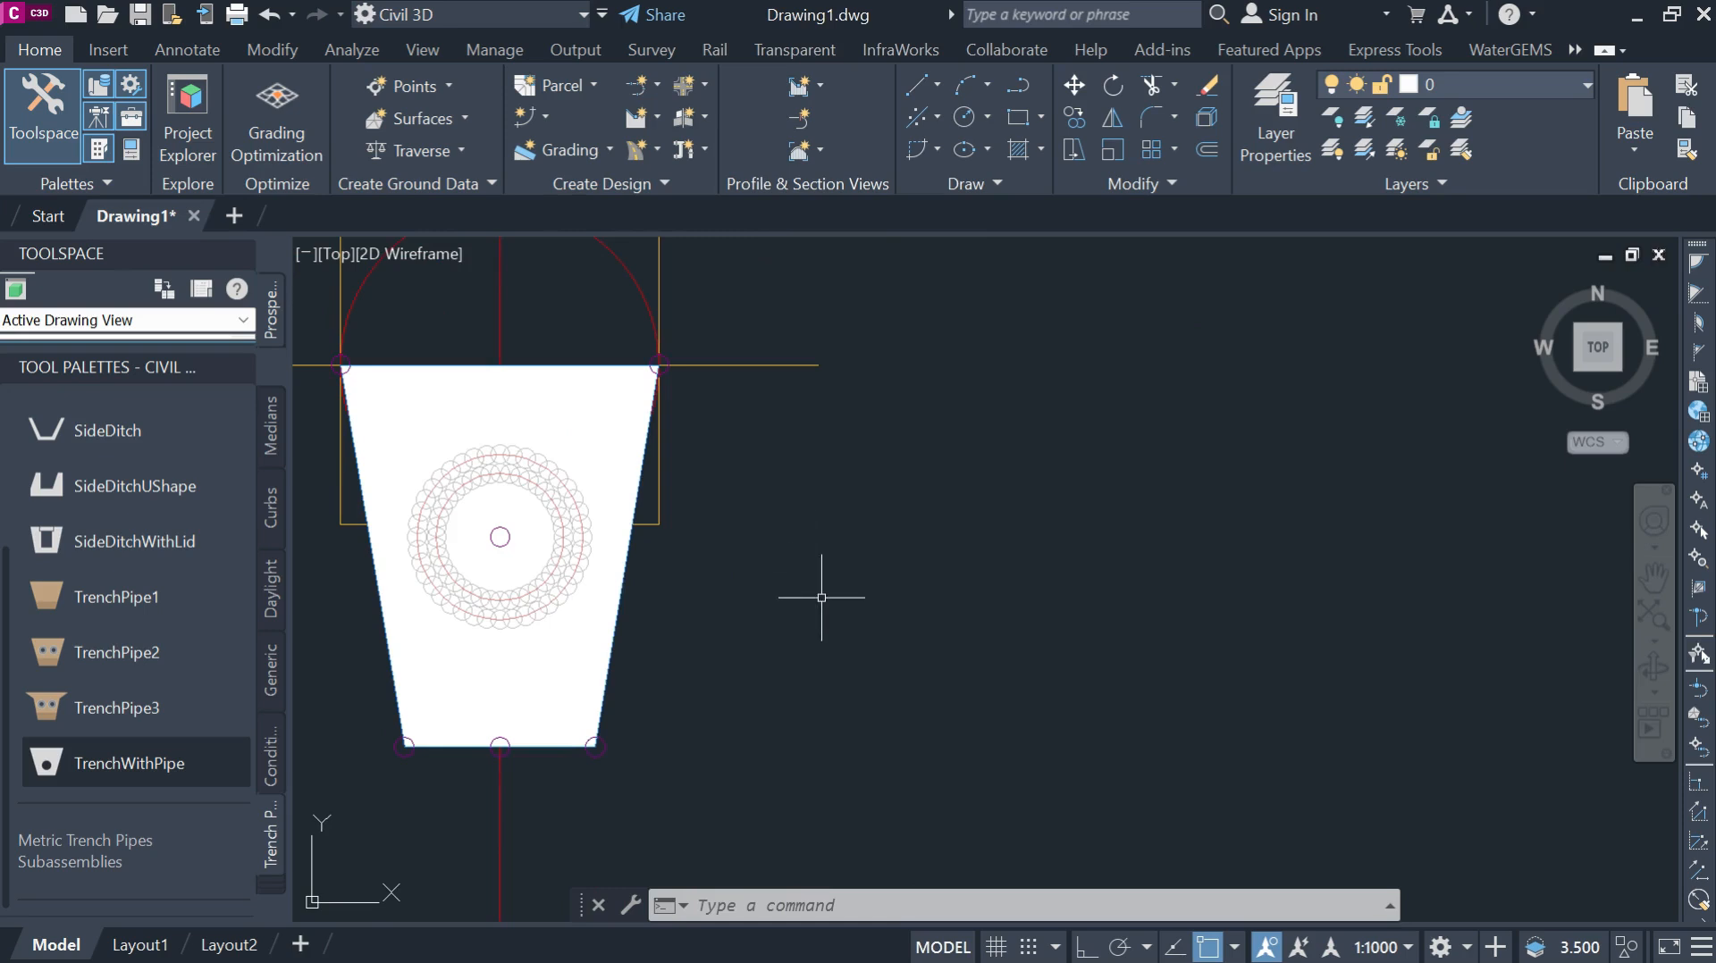
left_click(608, 617)
left_click(526, 640)
right_click(700, 605)
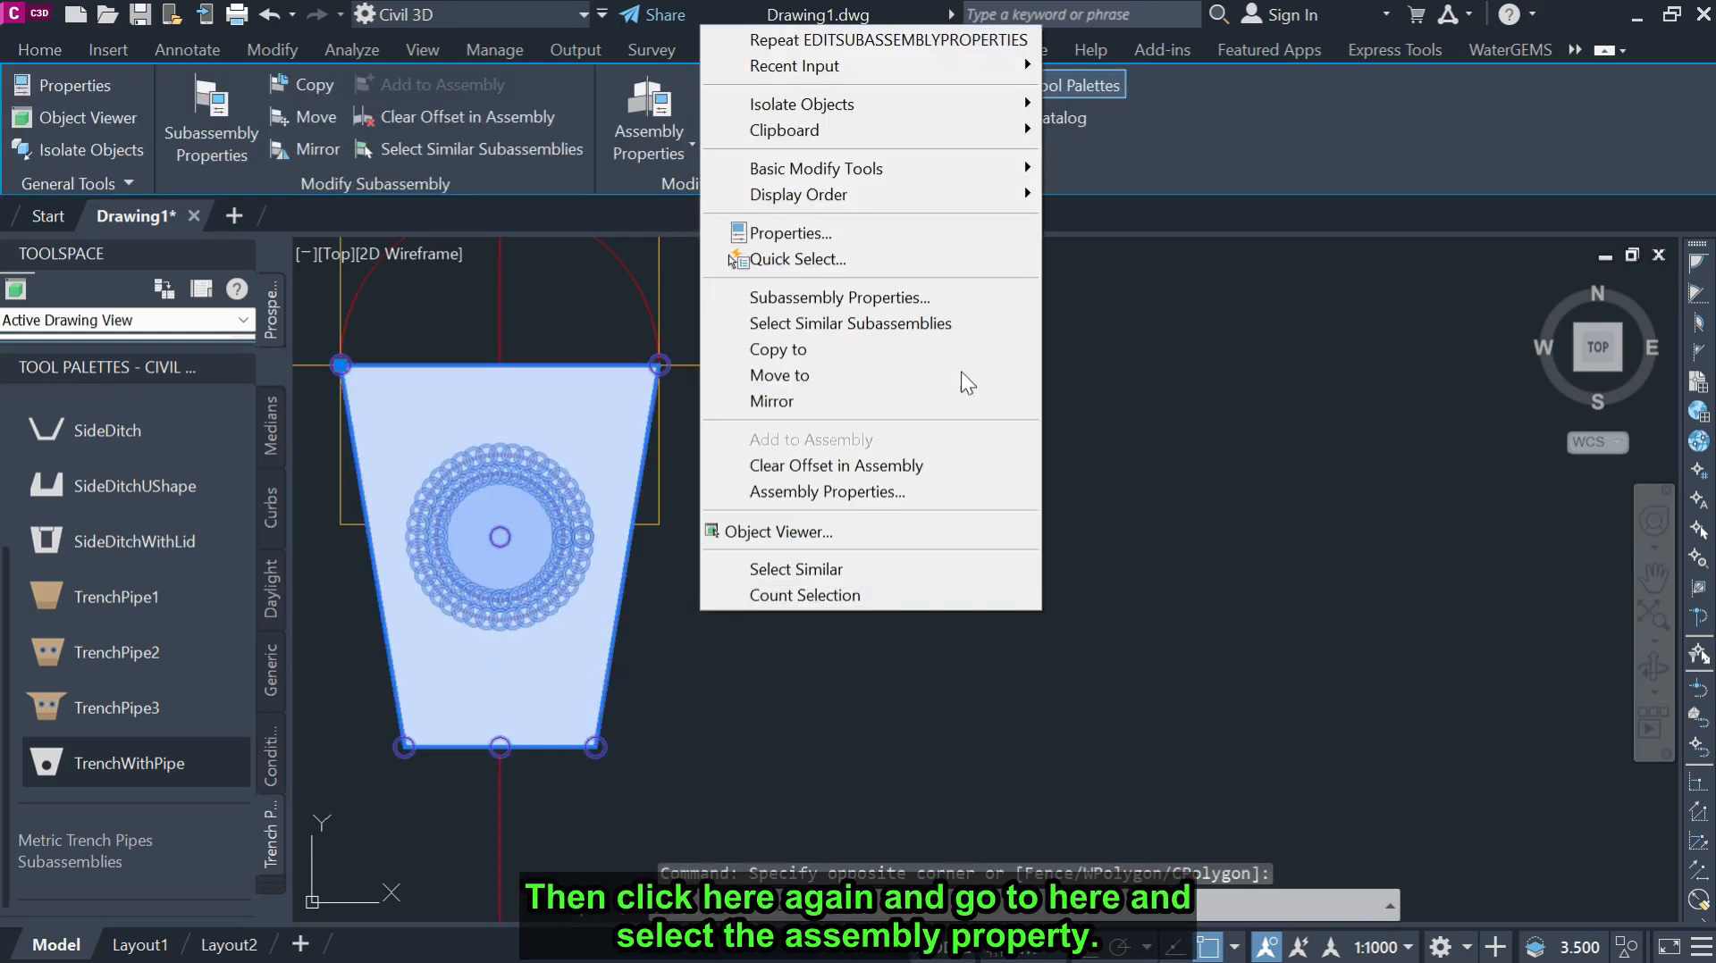
left_click(919, 298)
mouse_move(1029, 336)
left_mouse_down()
mouse_move(1403, 197)
mouse_move(1371, 230)
left_mouse_up()
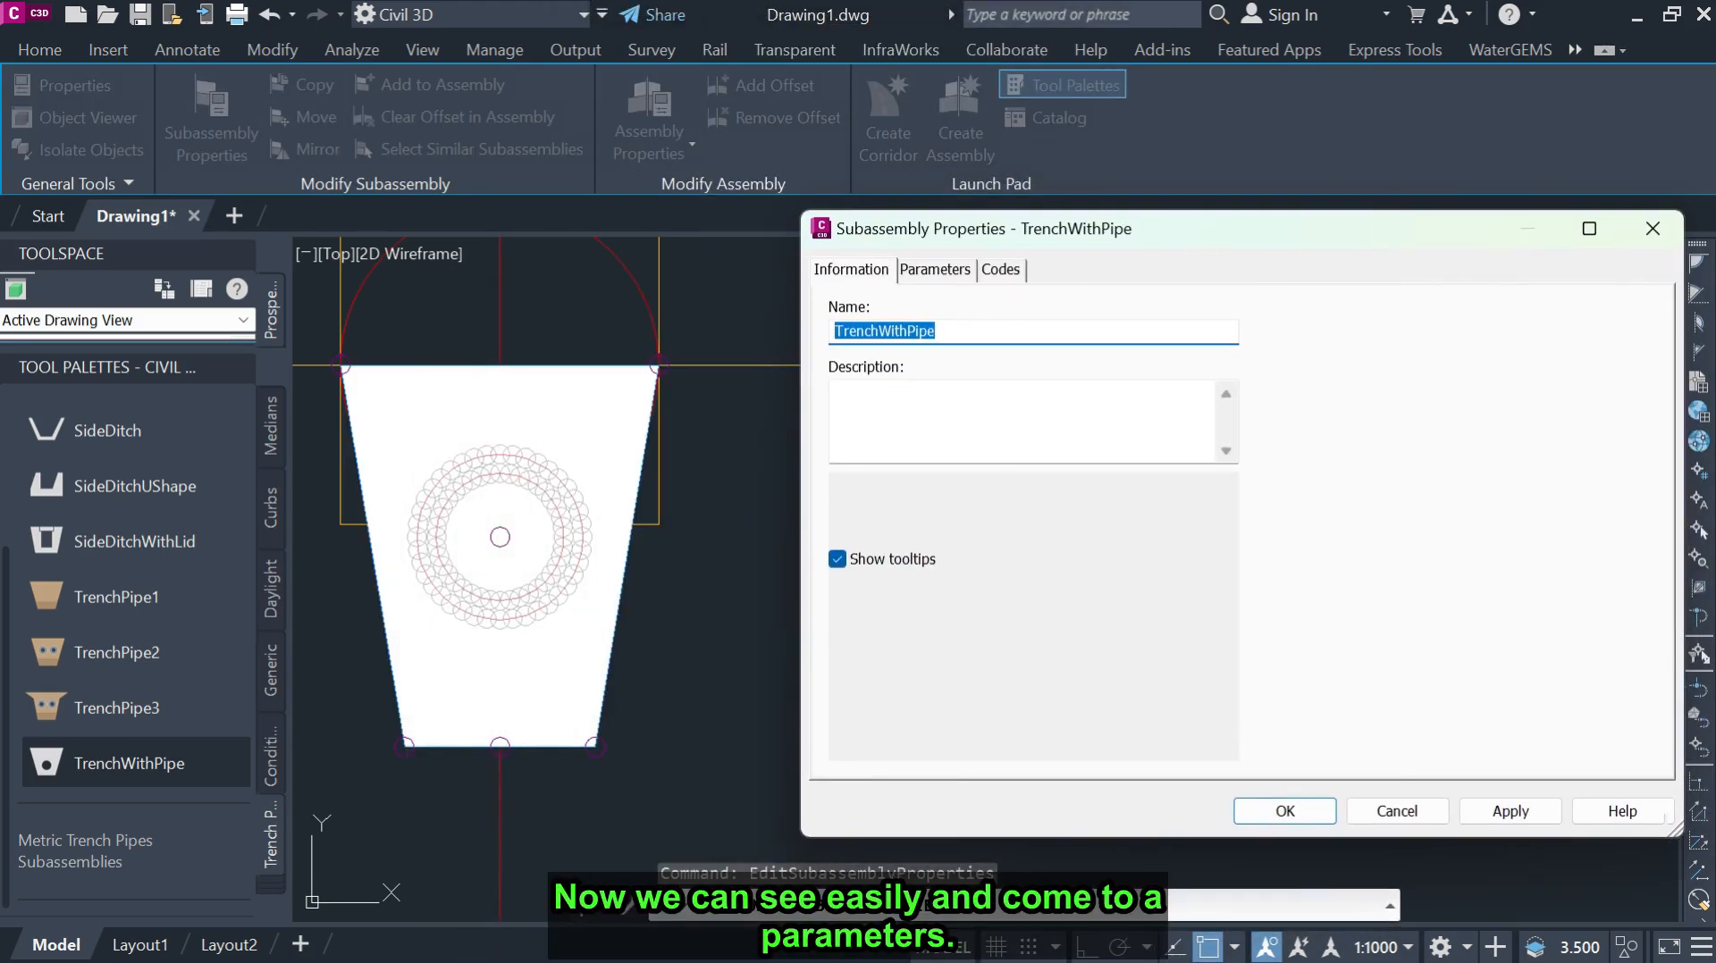
left_click(946, 273)
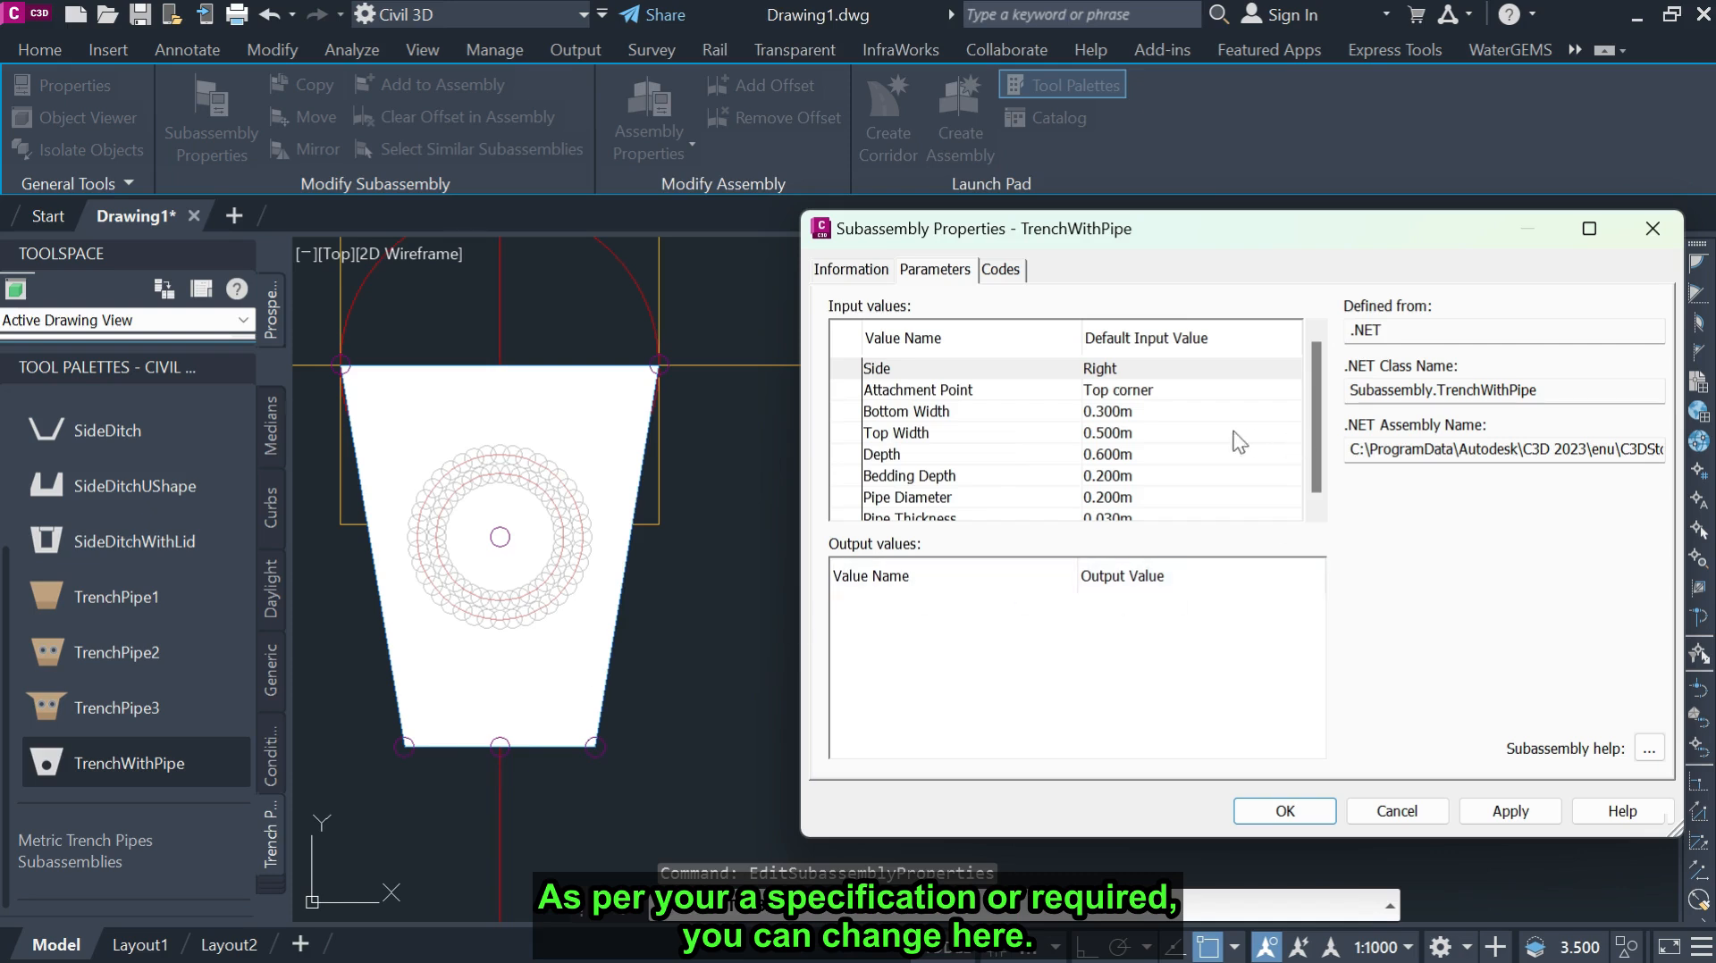
Set the trench subassembly's bottom width to 0.75 m and apply it.
left_click(1143, 416)
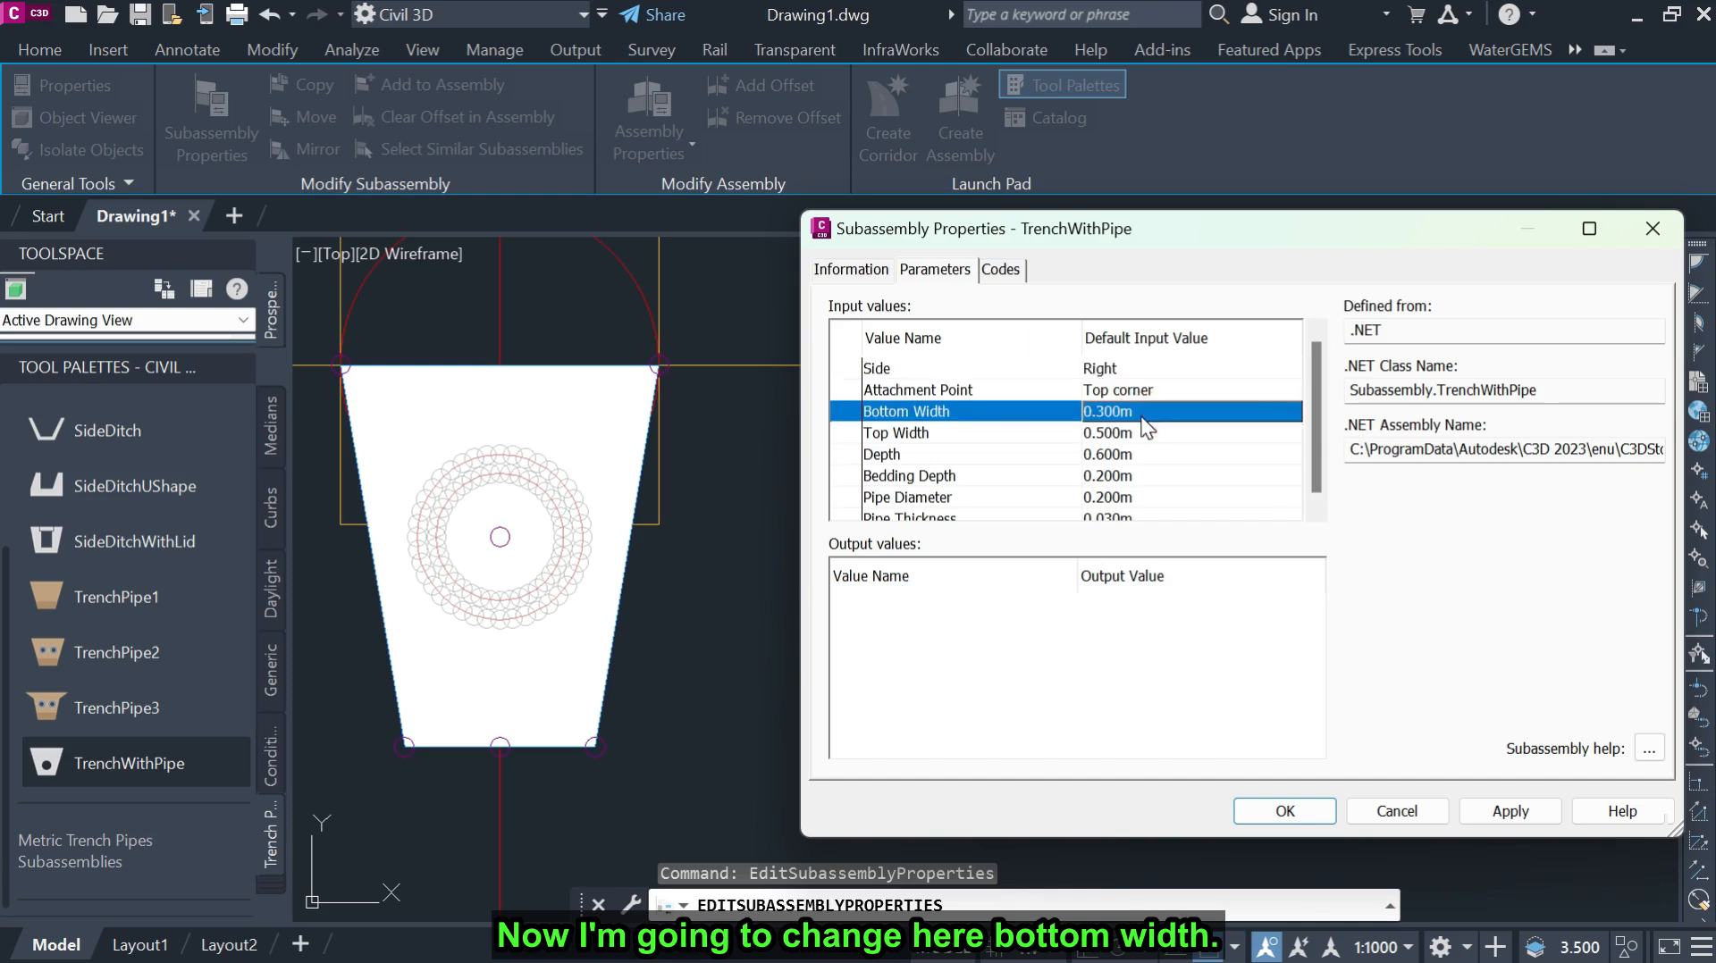
left_click(1117, 413)
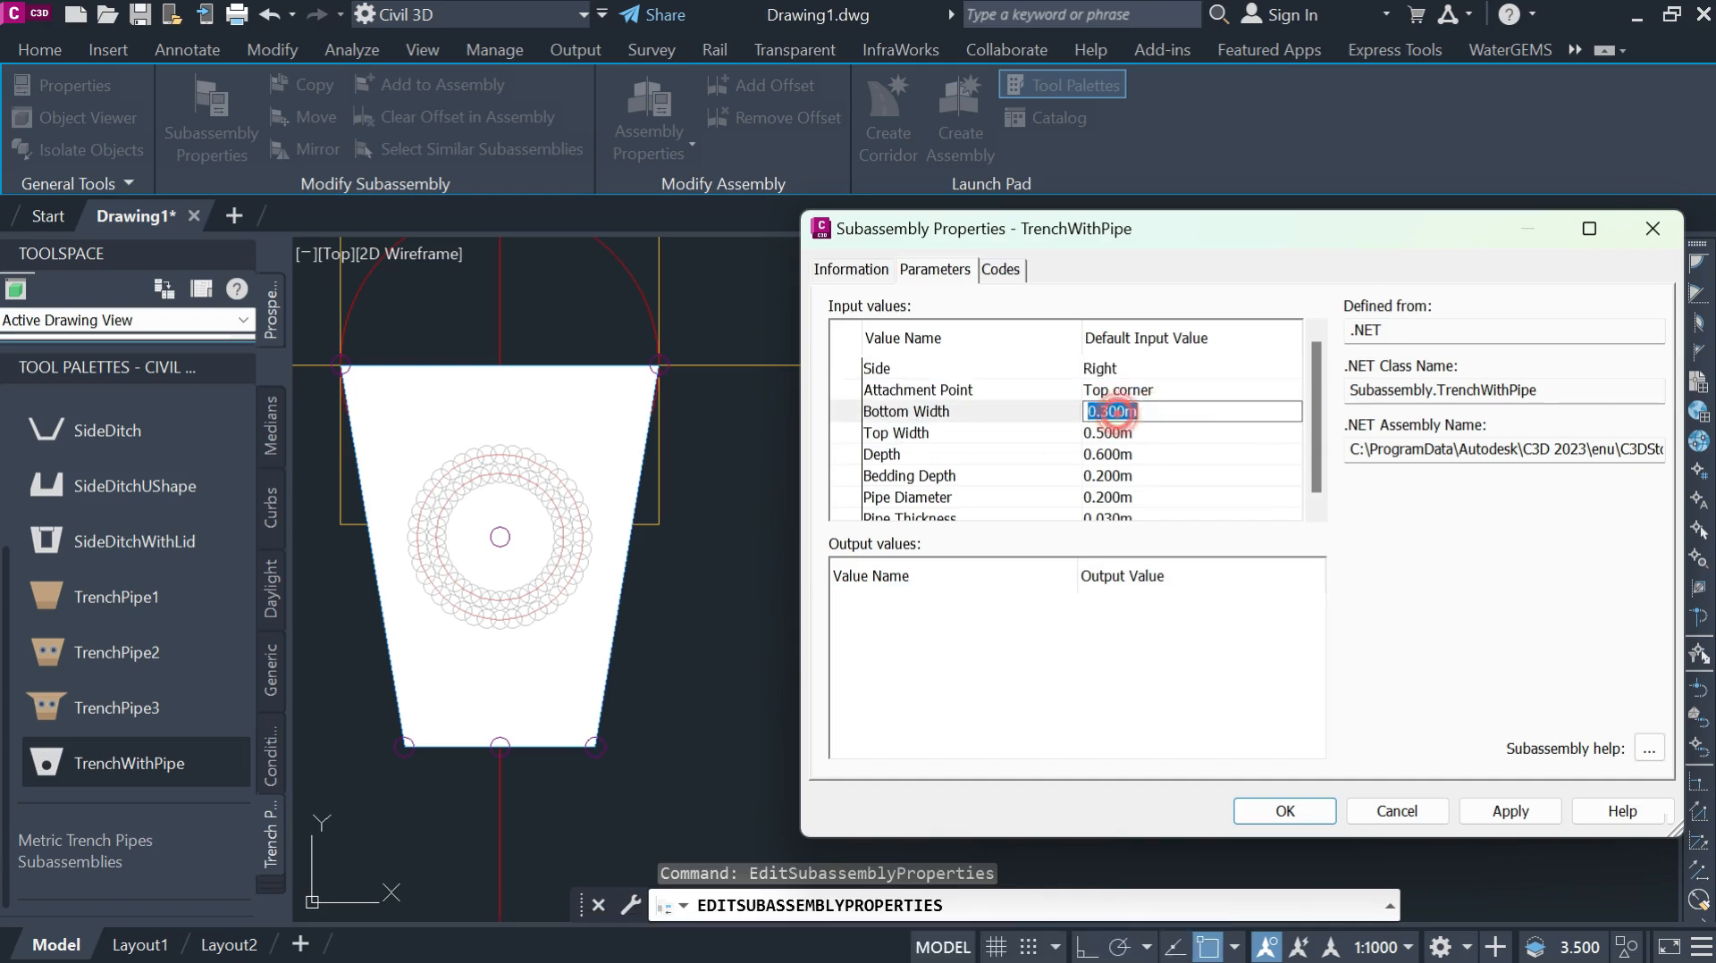
type(".")
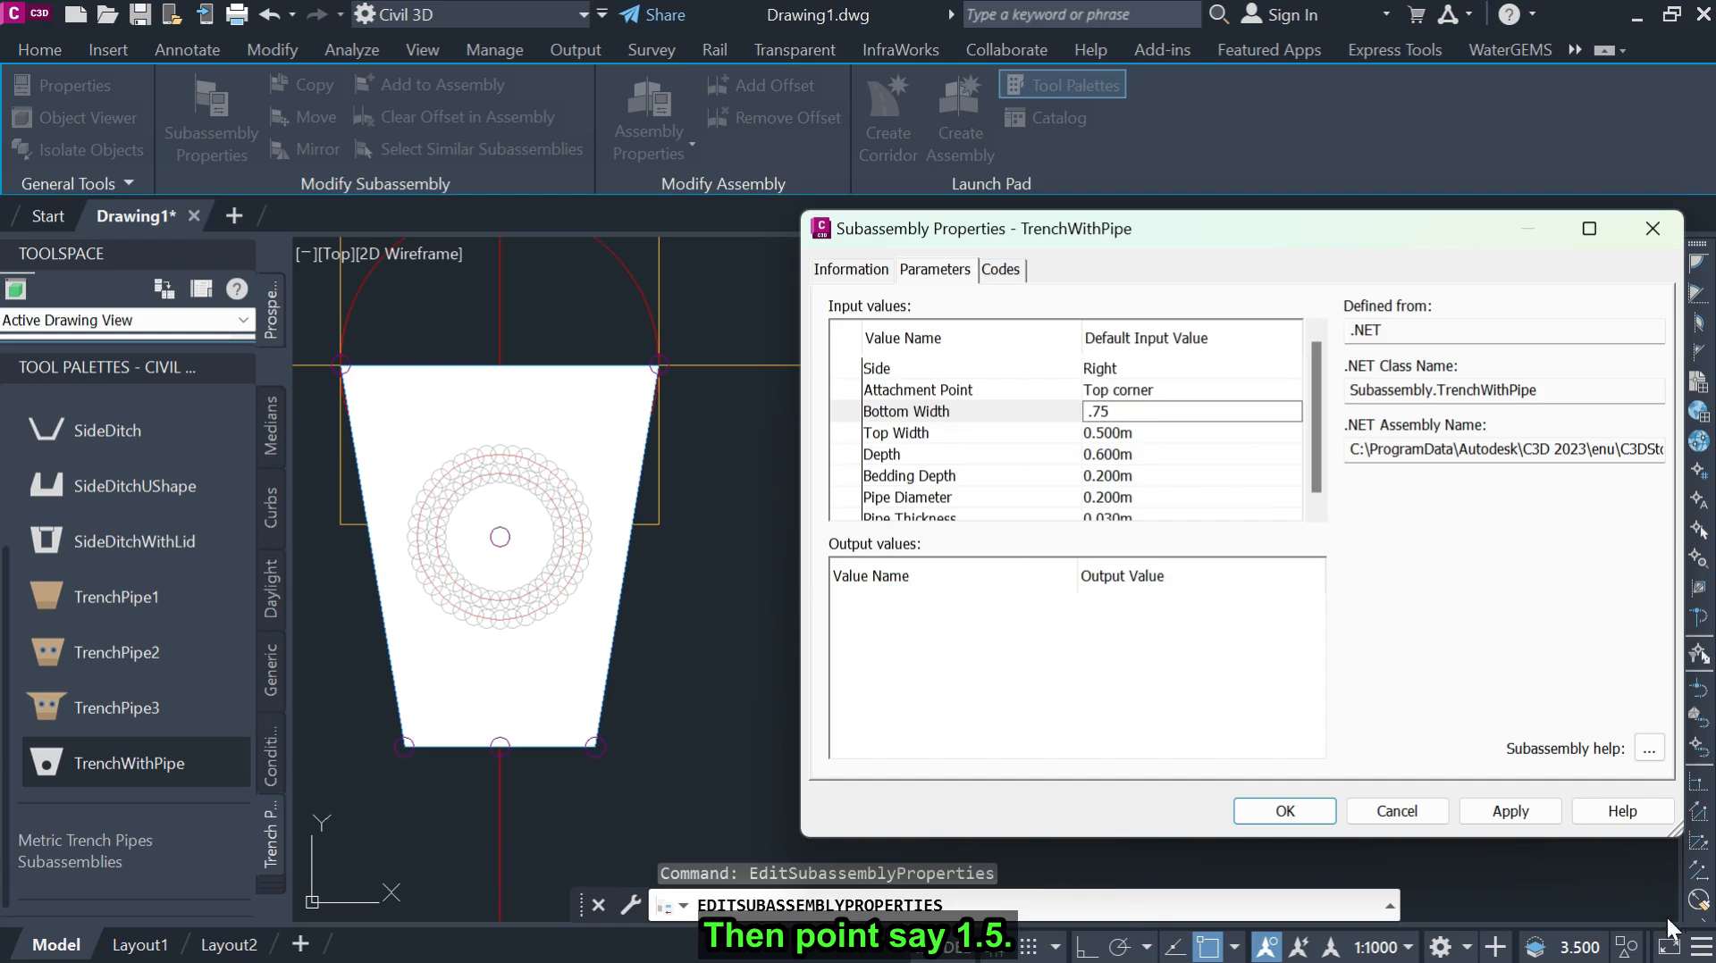
type("75")
left_click(1511, 808)
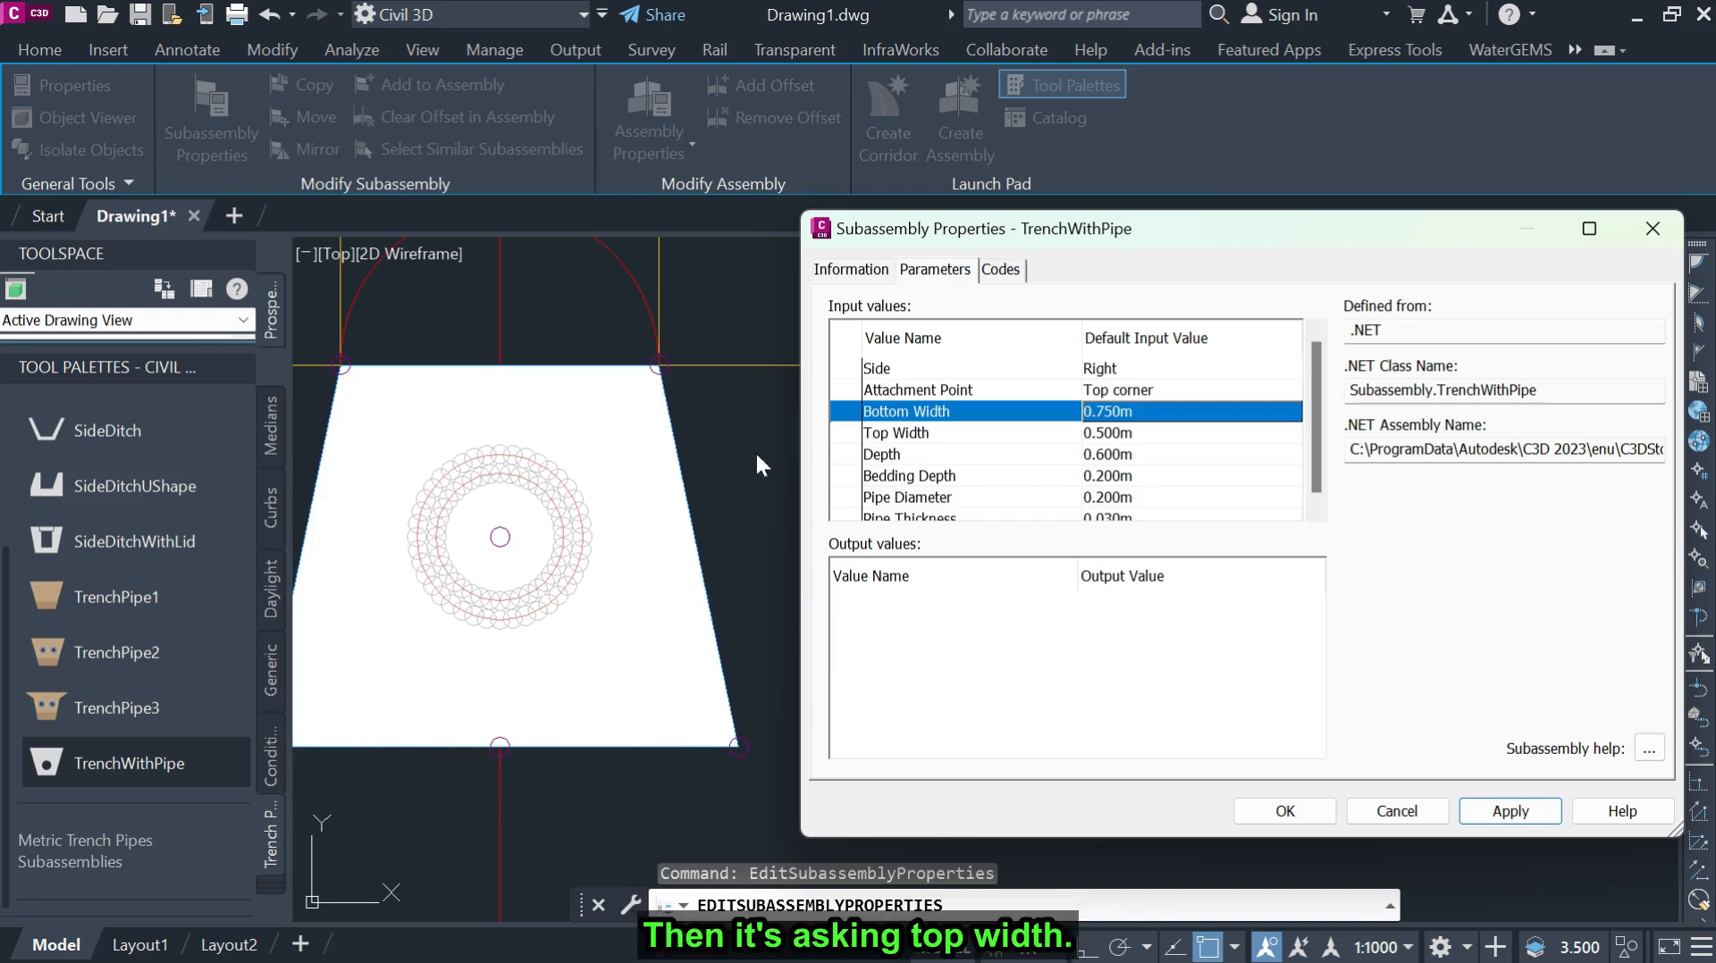
Set the trench subassembly's top width to 1.5 m and apply it.
double_click(1144, 435)
type("1.5")
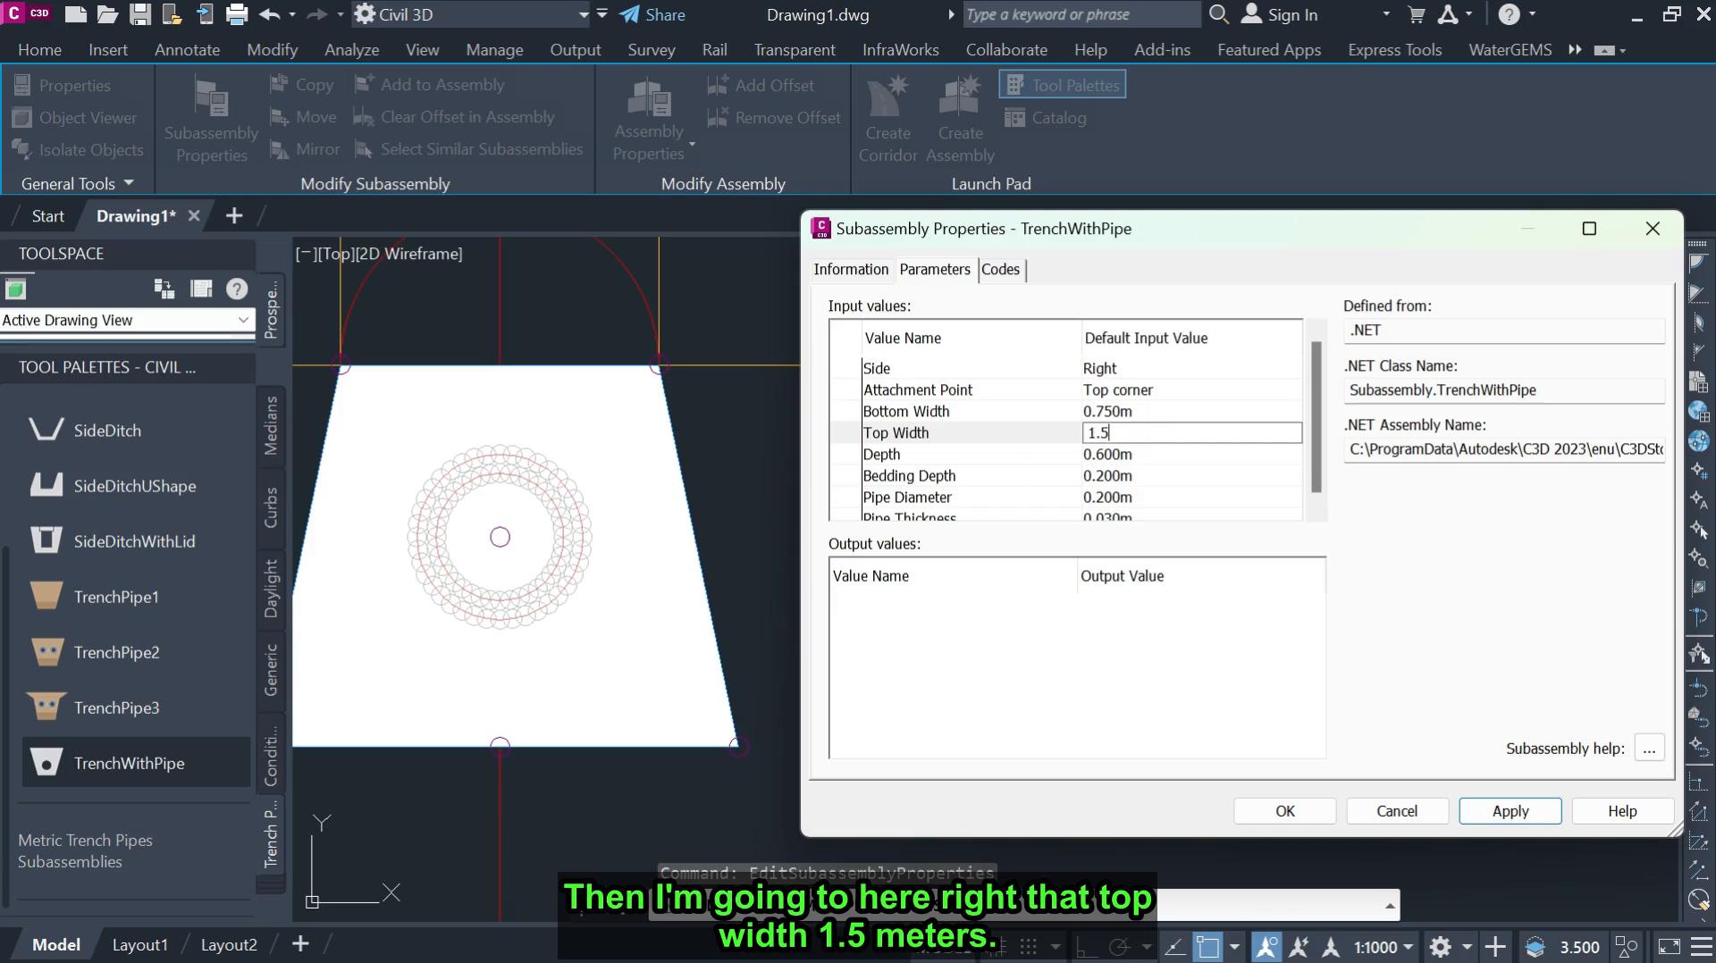
left_click(1519, 810)
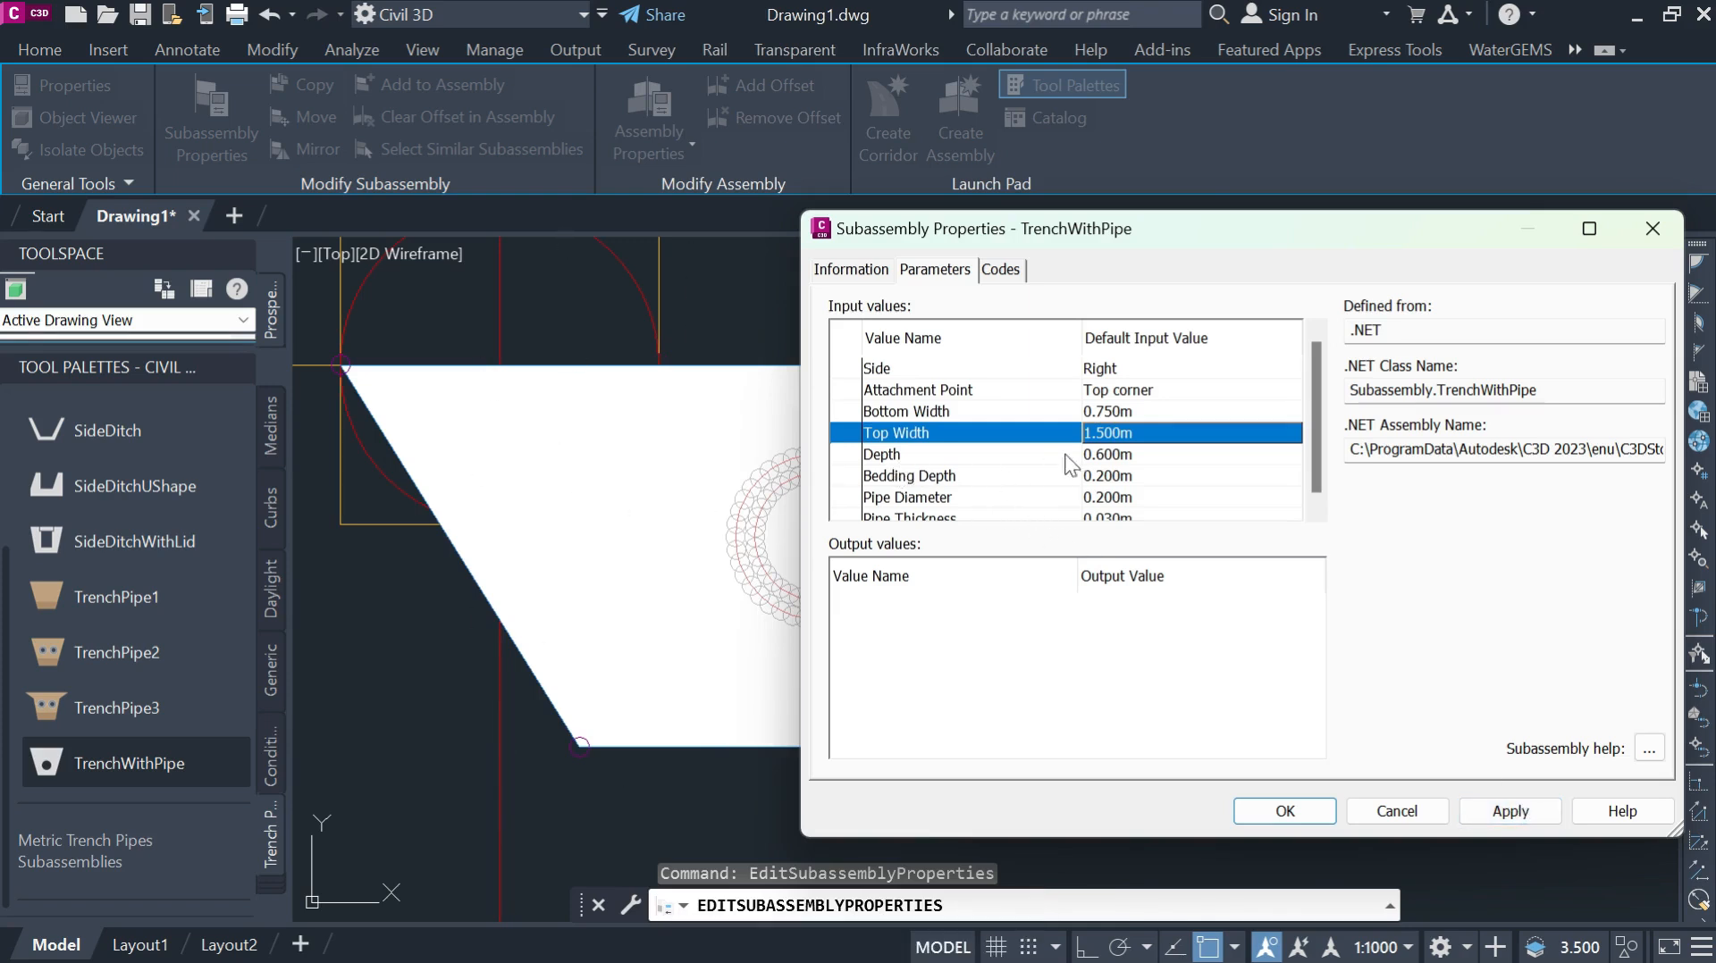
Set the trench subassembly's depth to 1.2 m and apply it.
left_click(1139, 456)
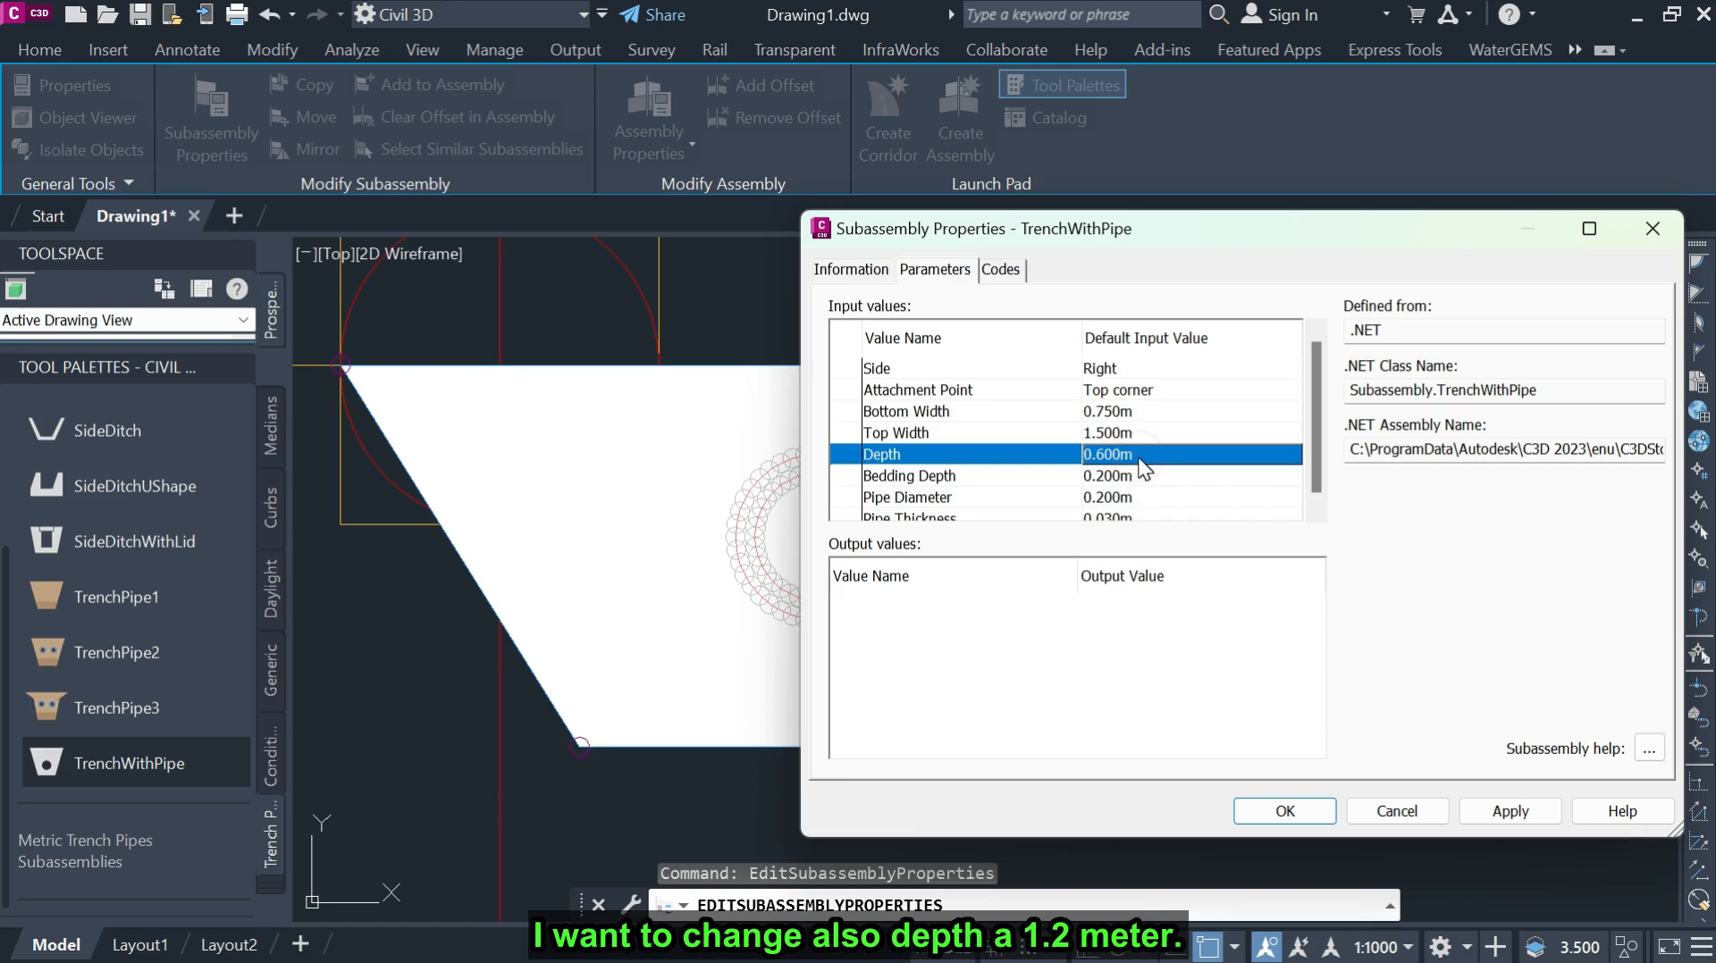
left_click(1139, 456)
type("1.2")
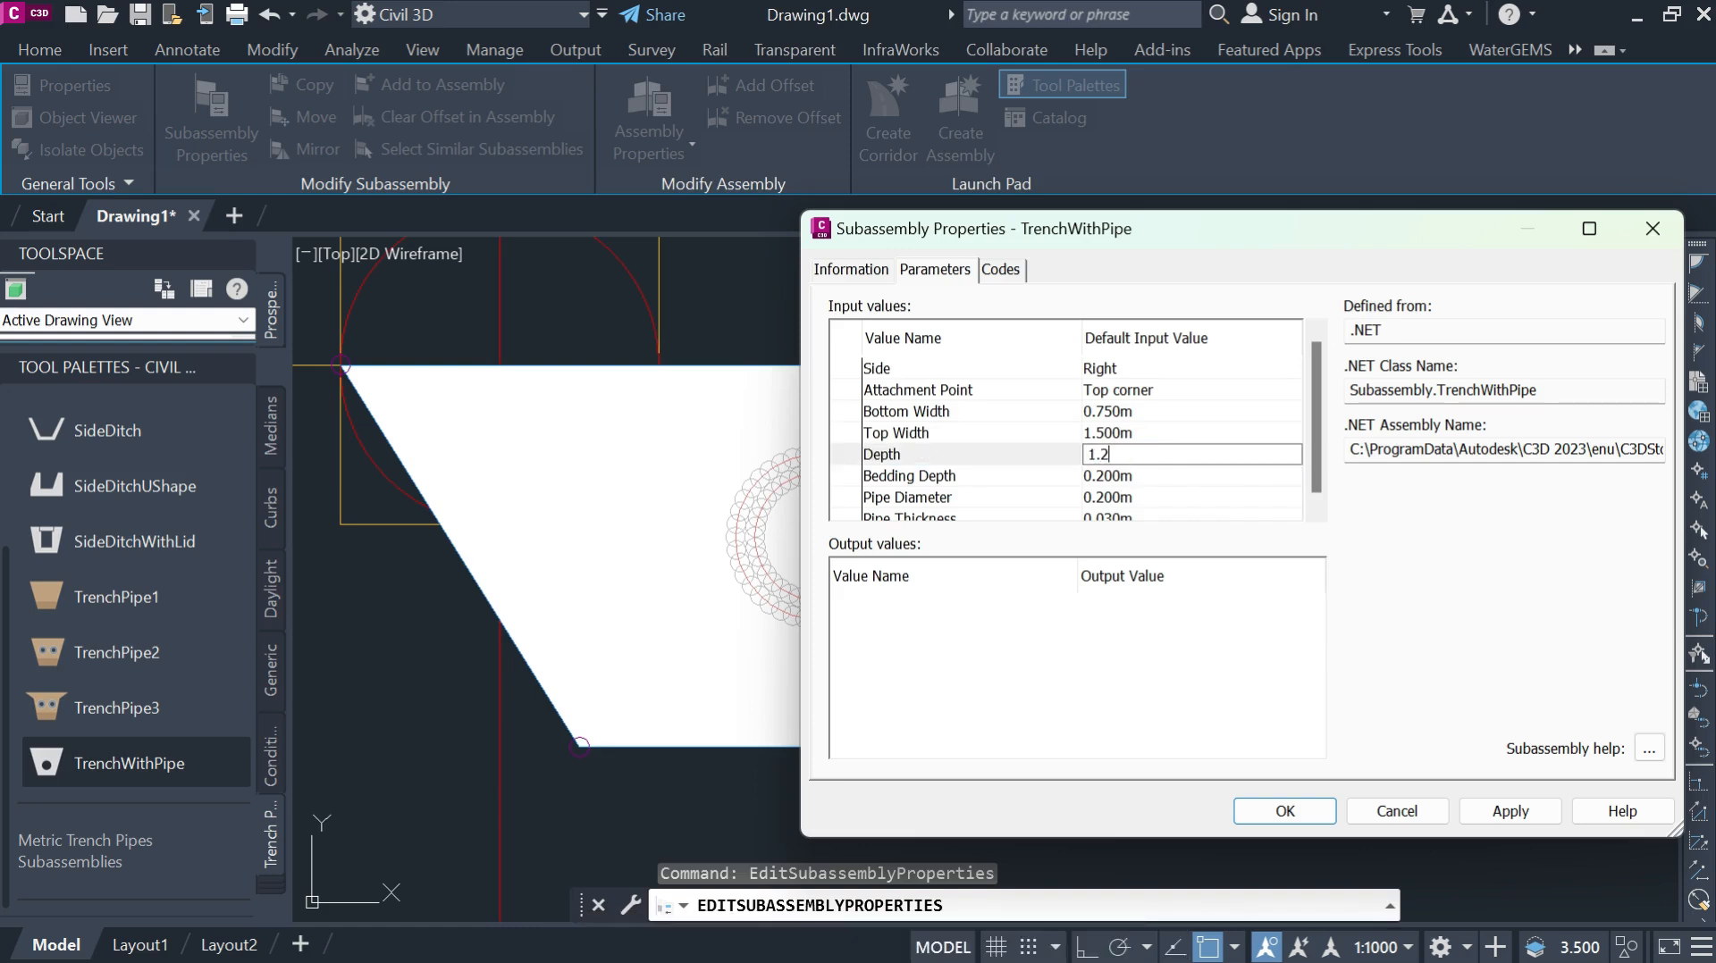
left_click(1520, 812)
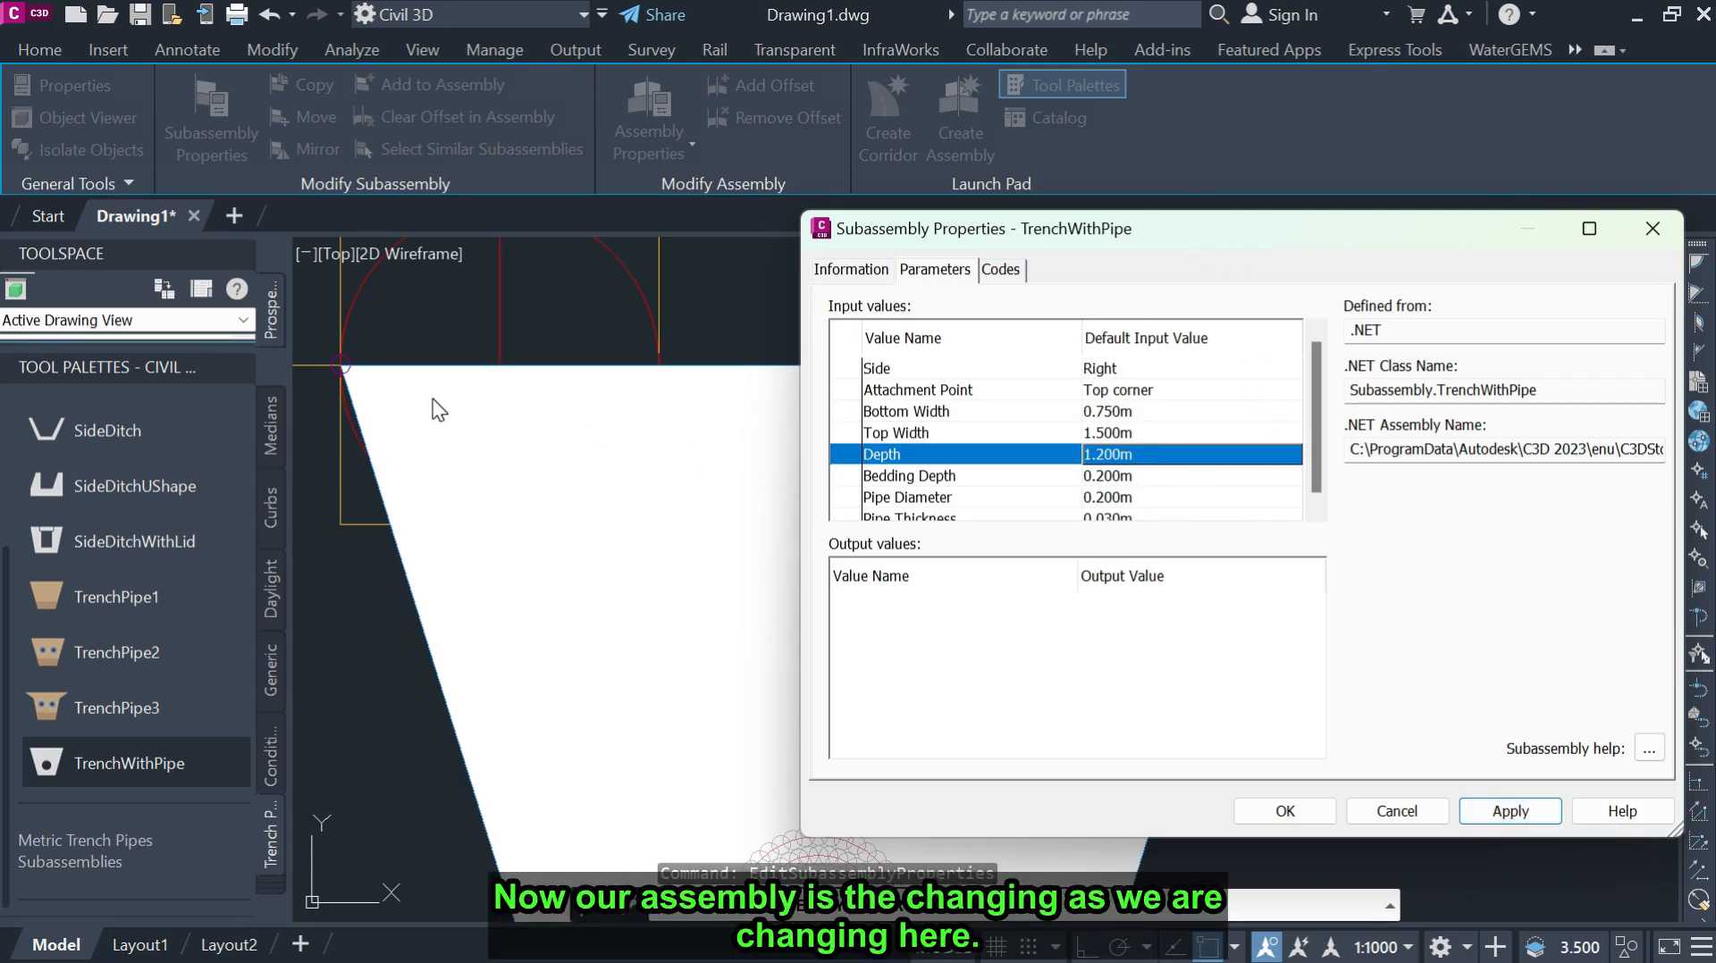
Set the trench subassembly's bedding depth to 0.5 m and accept the subassembly properties.
left_click_drag(1230, 240, 1478, 227)
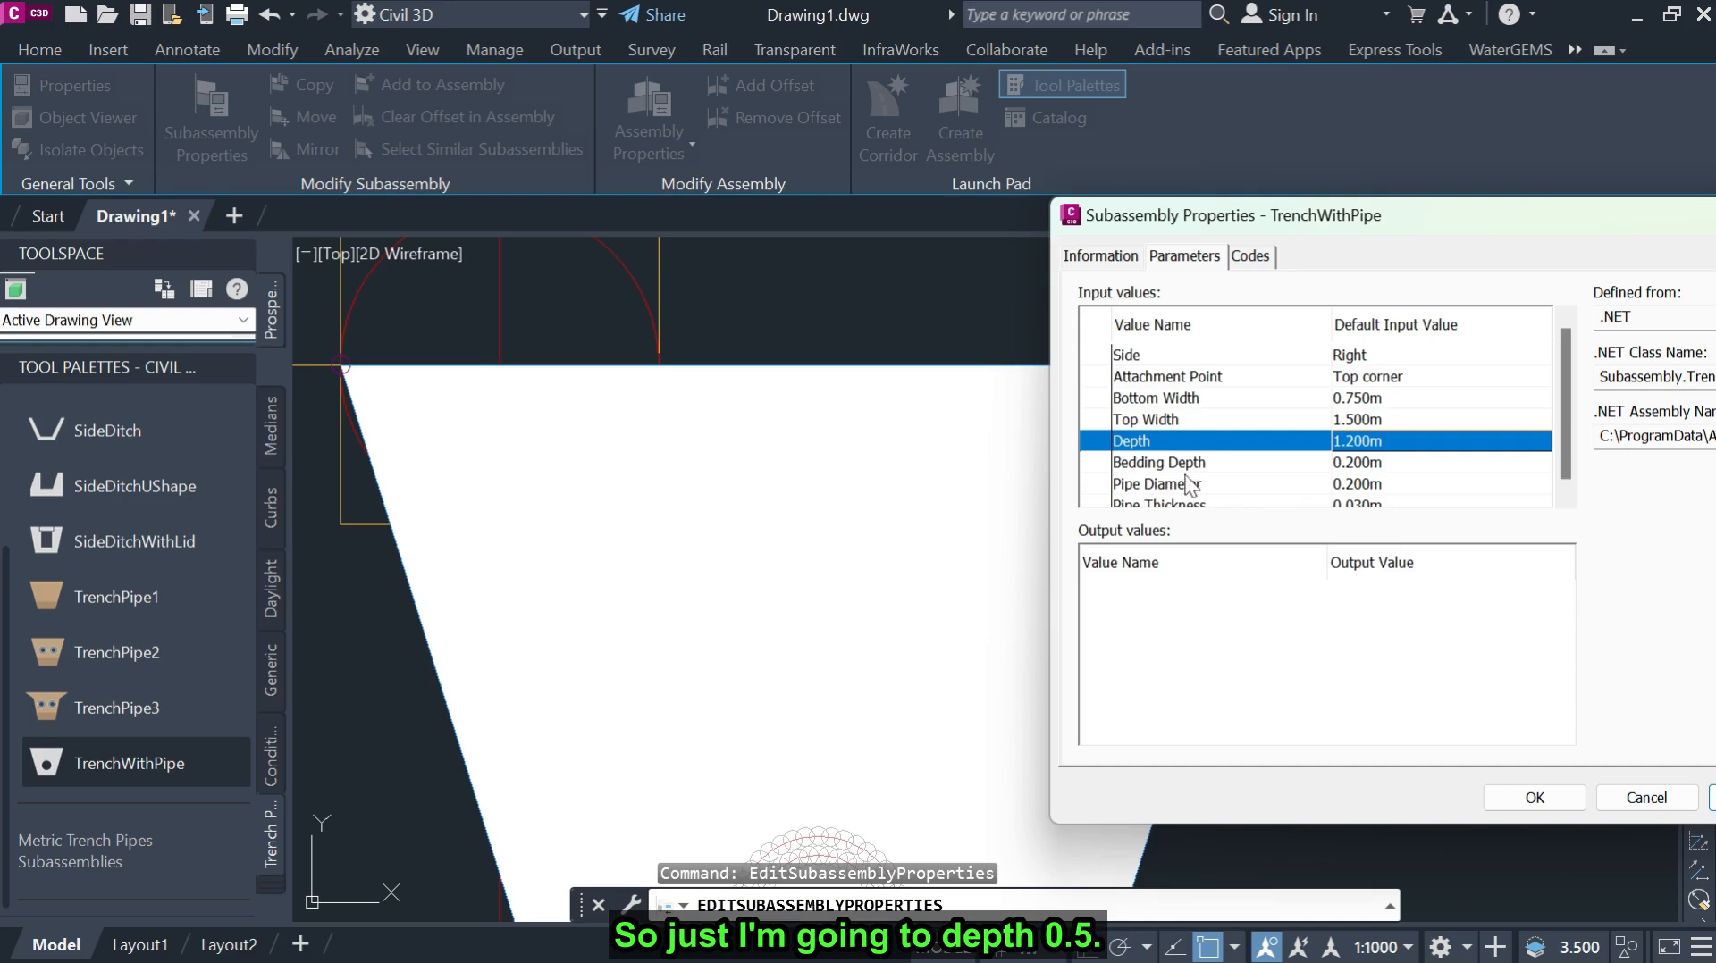
left_click(1391, 463)
left_click(1391, 463)
type(".")
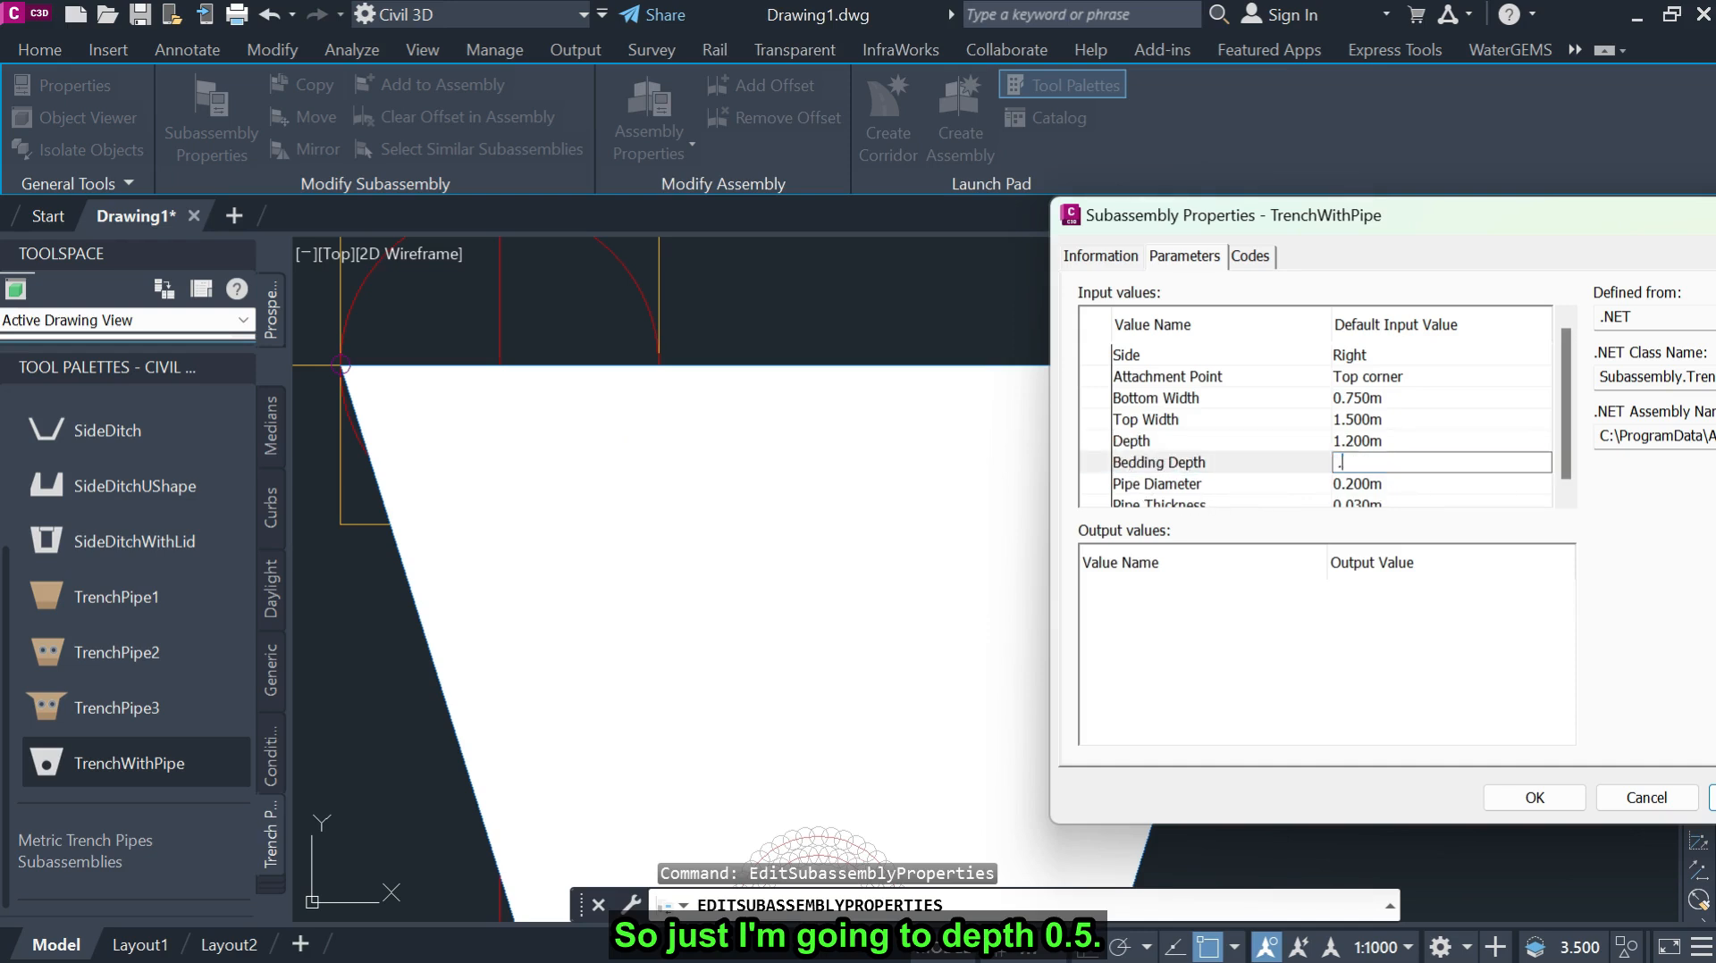
left_click(1563, 796)
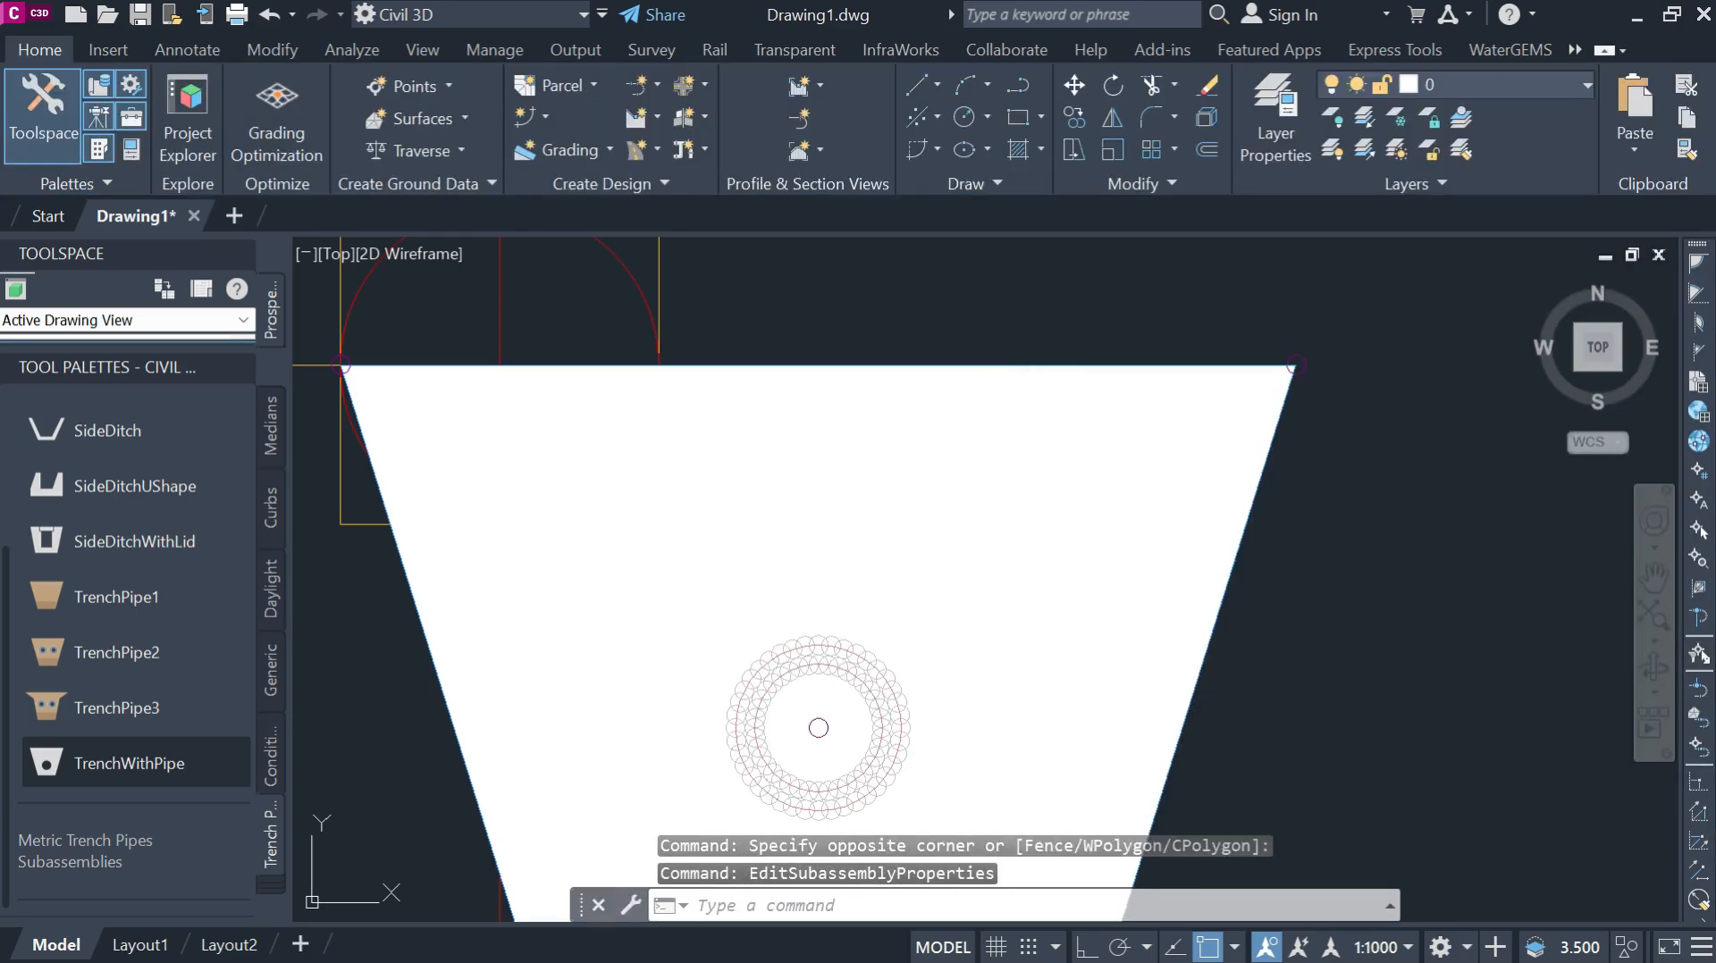
Set the trench subassembly's pipe diameter to 0.4 m and apply it.
scroll(618, 471, "down", 4)
scroll(754, 631, "up", 2)
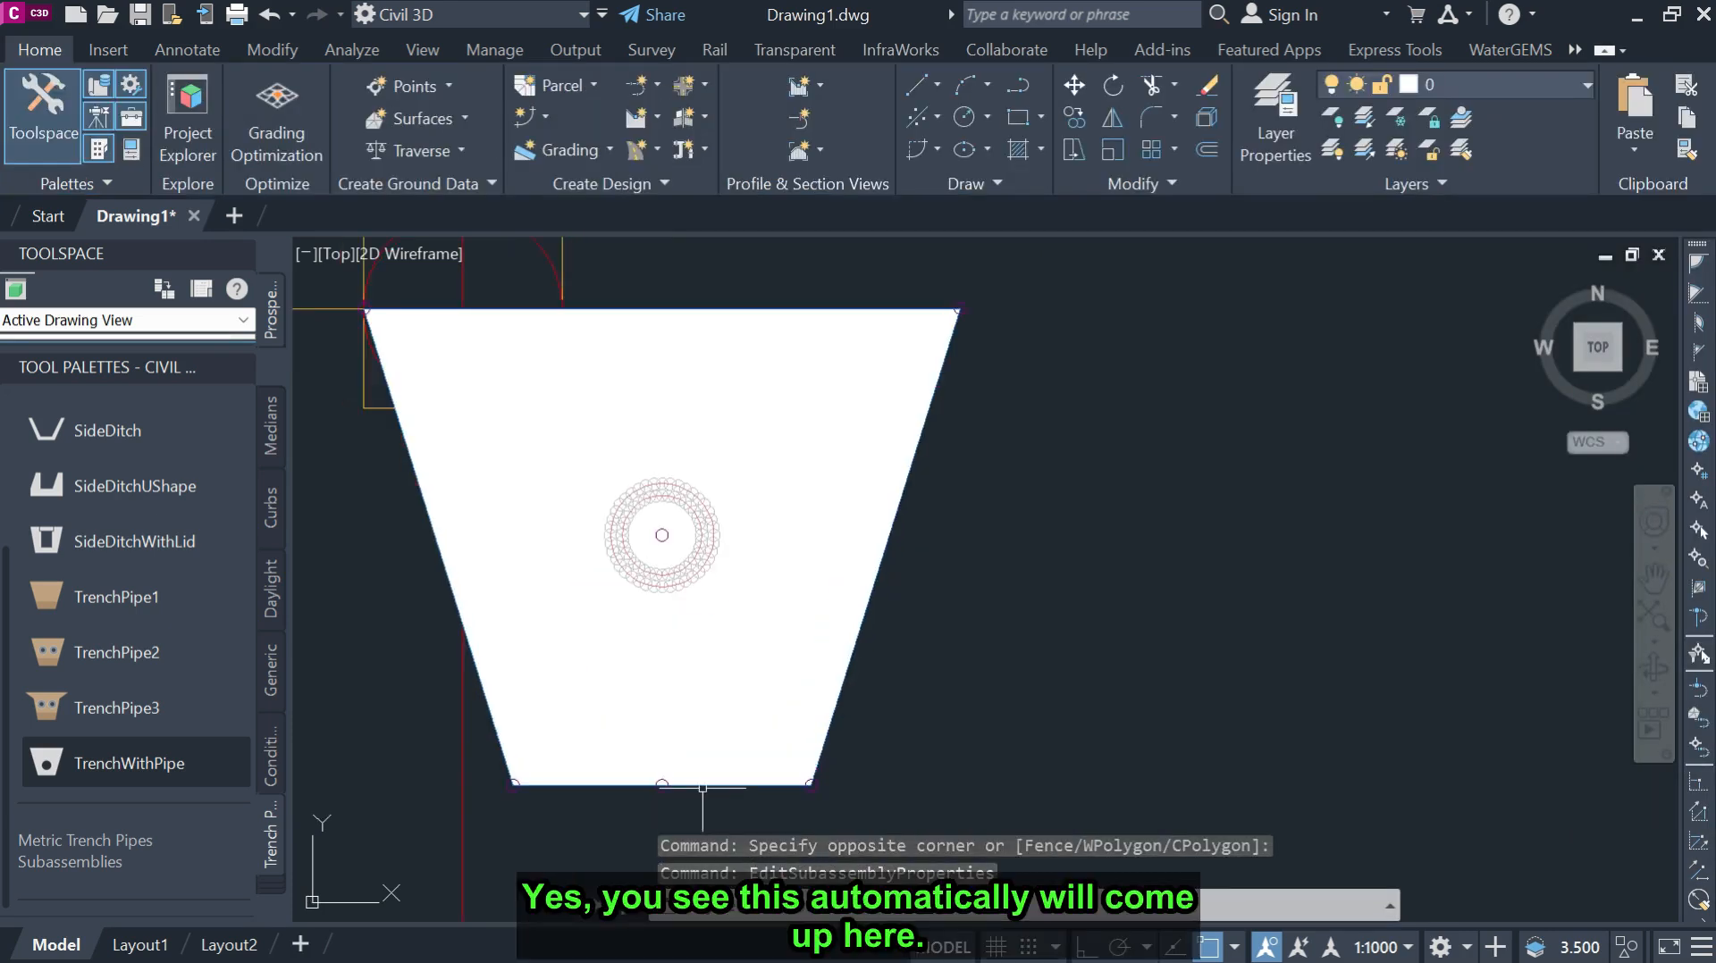
scroll(491, 514, "down", 2)
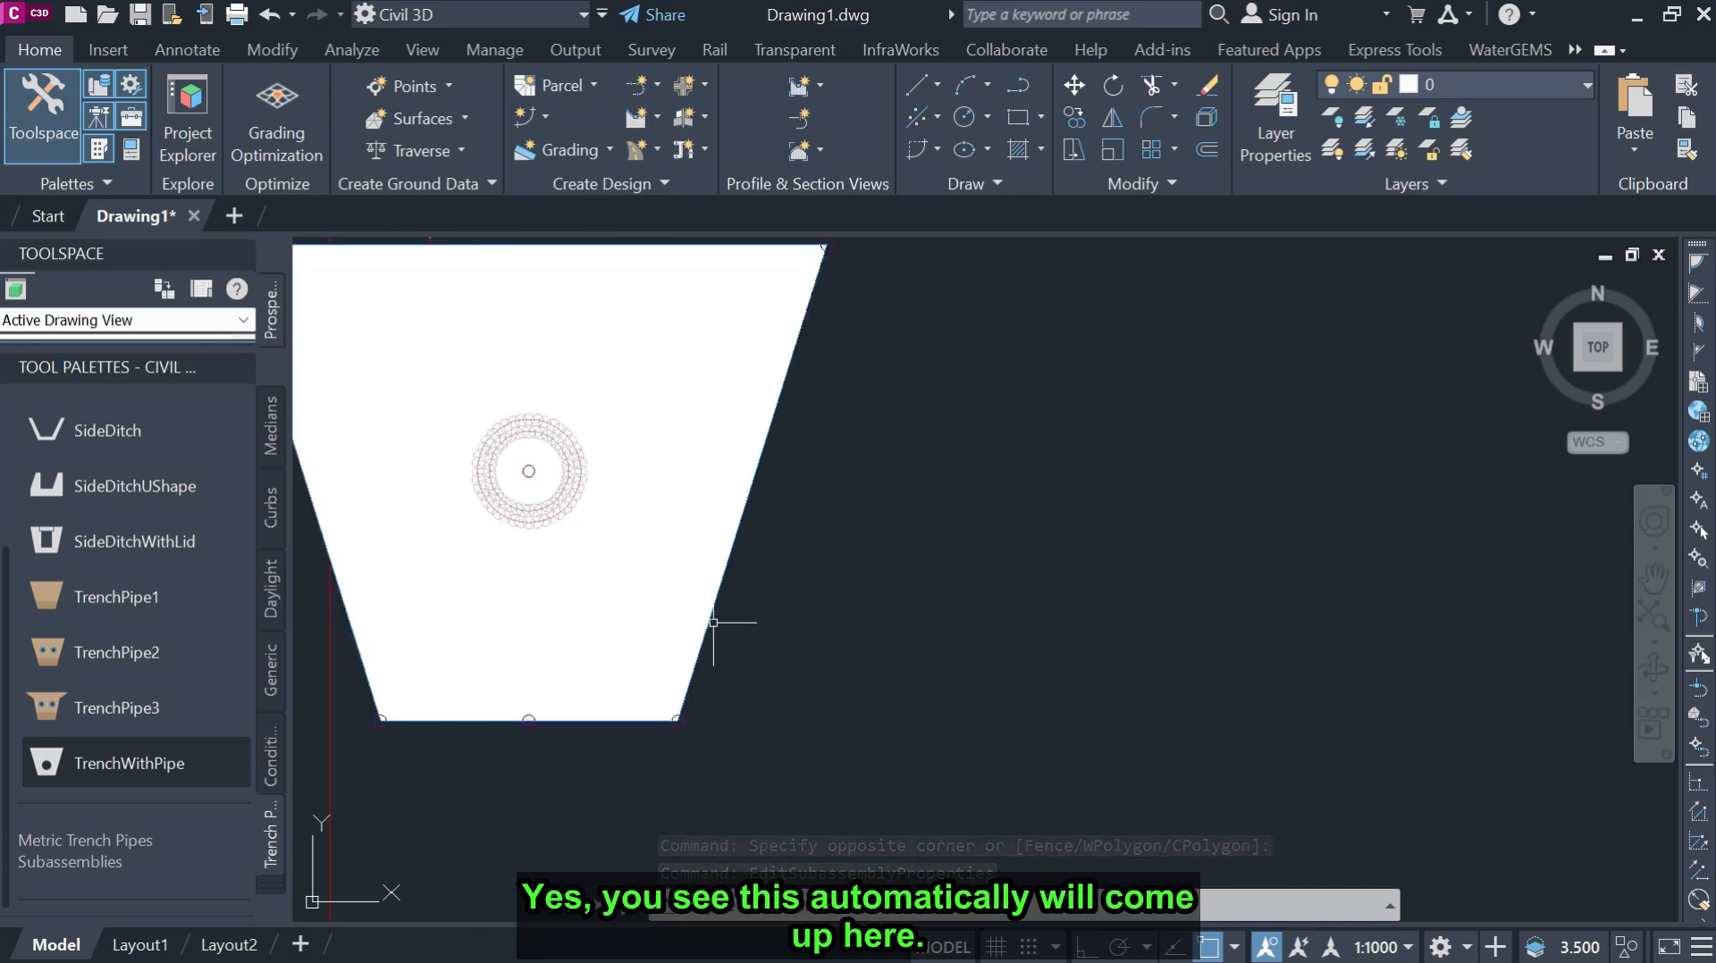
left_click(721, 522)
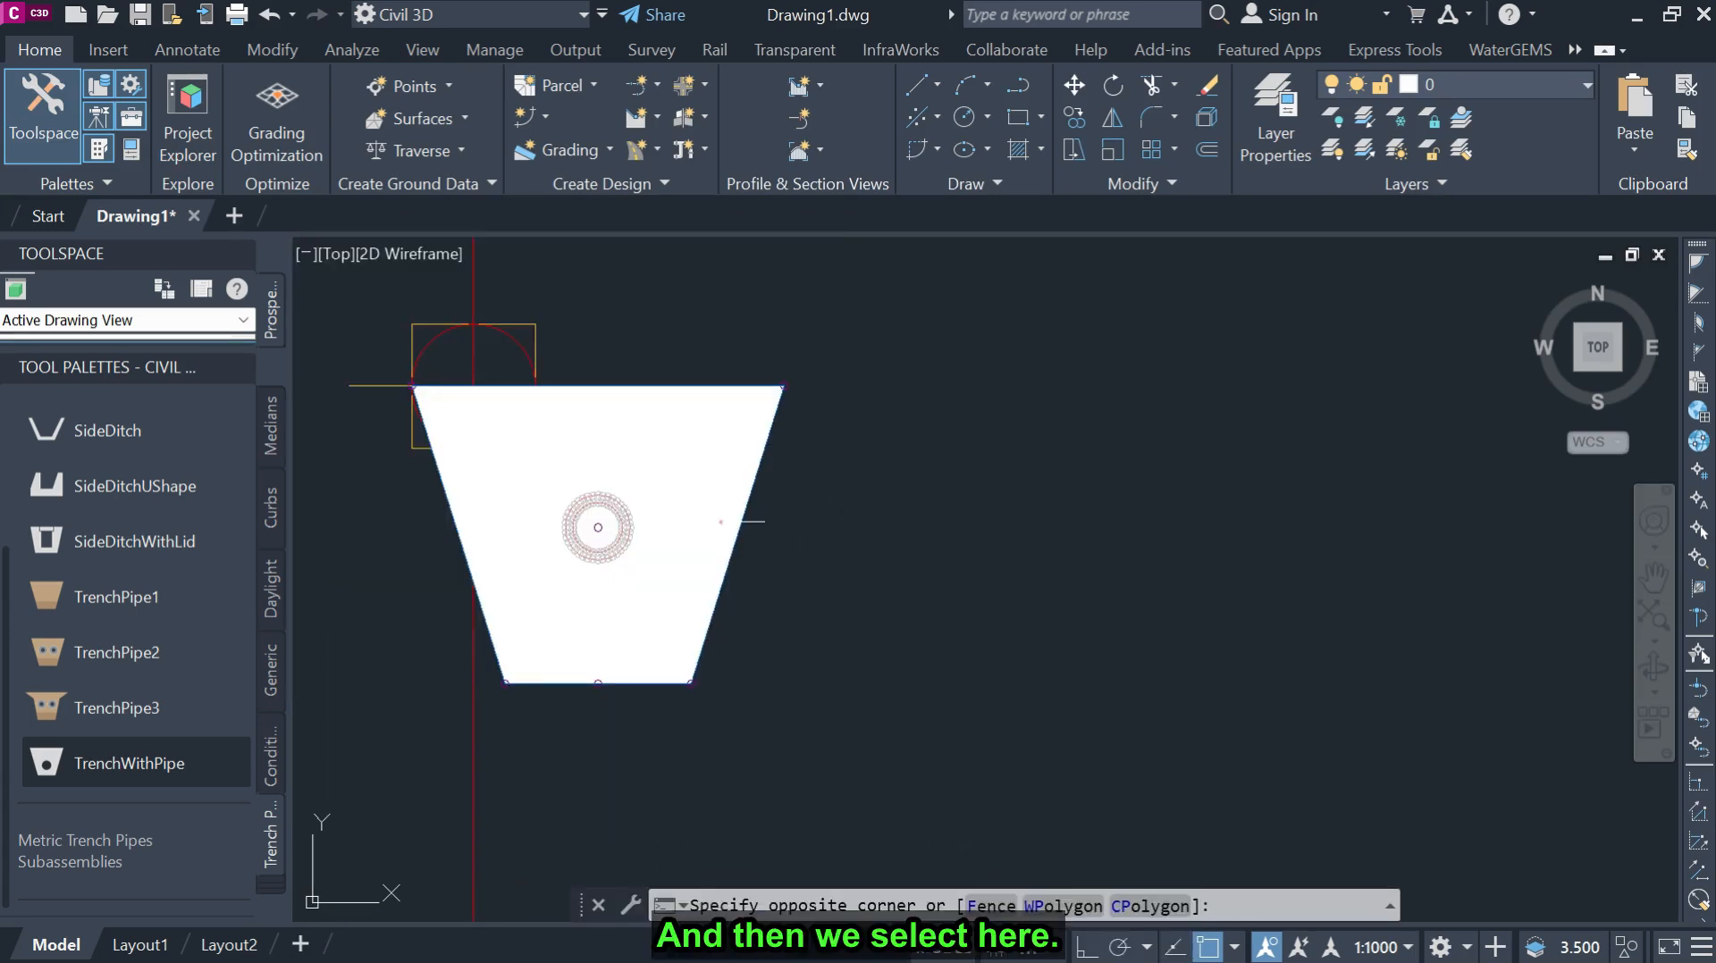
left_click(694, 484)
left_click(835, 431)
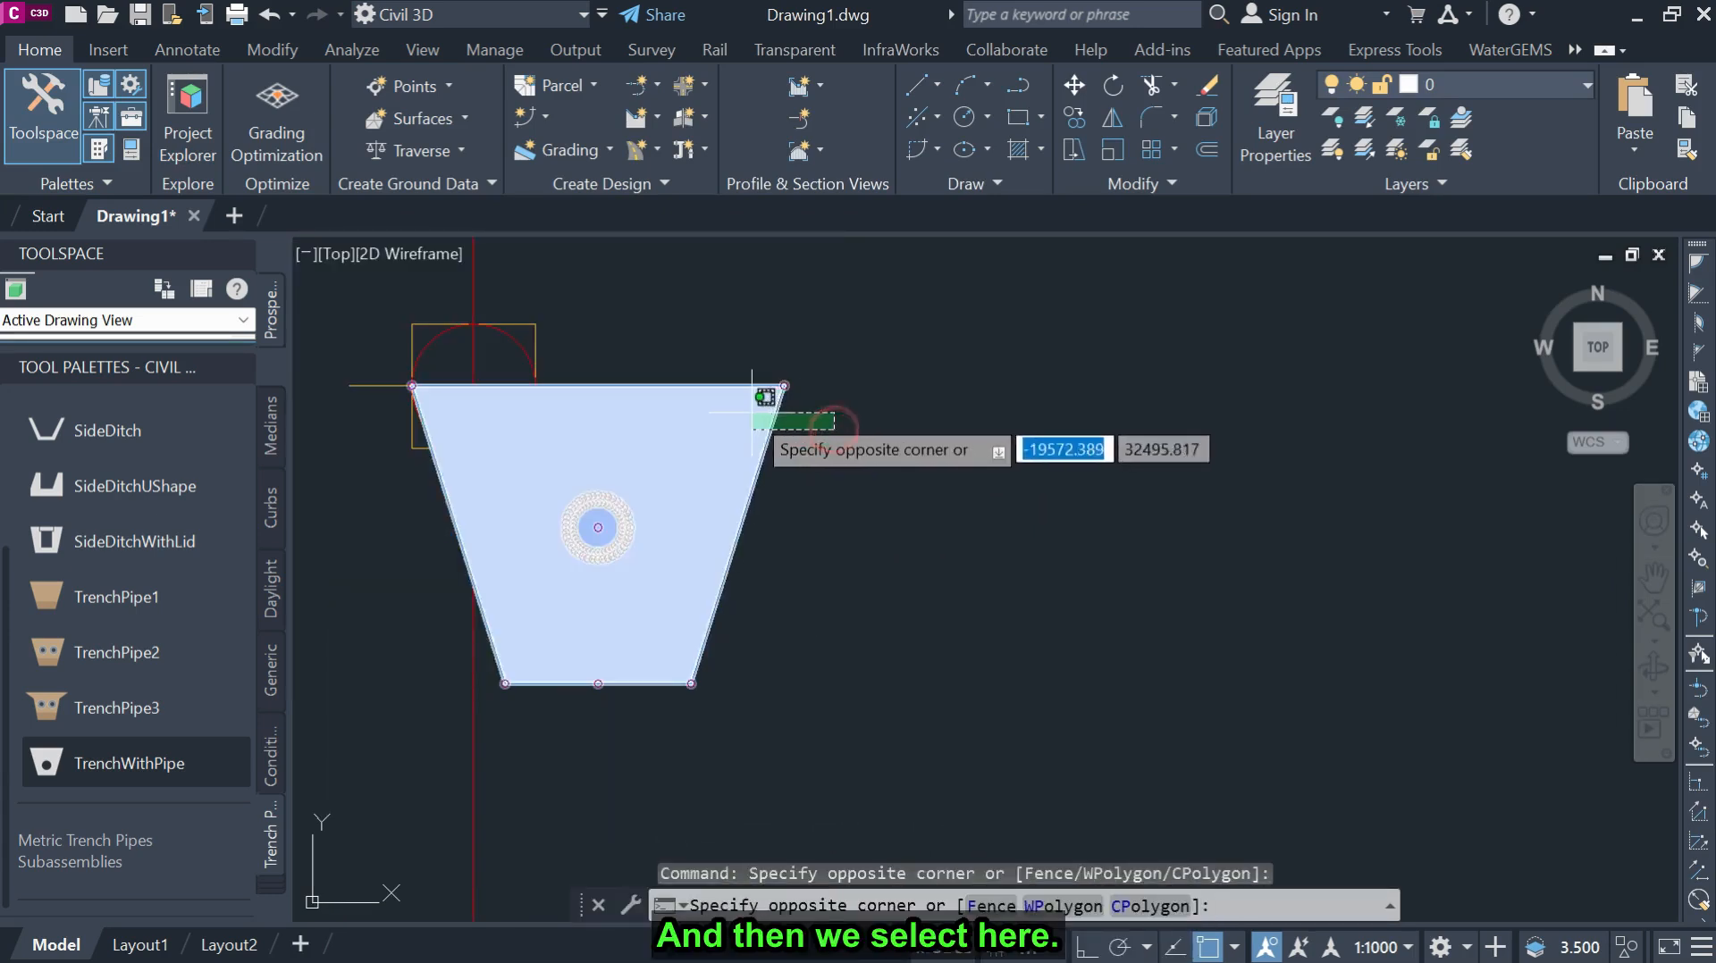
left_click(751, 414)
right_click(916, 426)
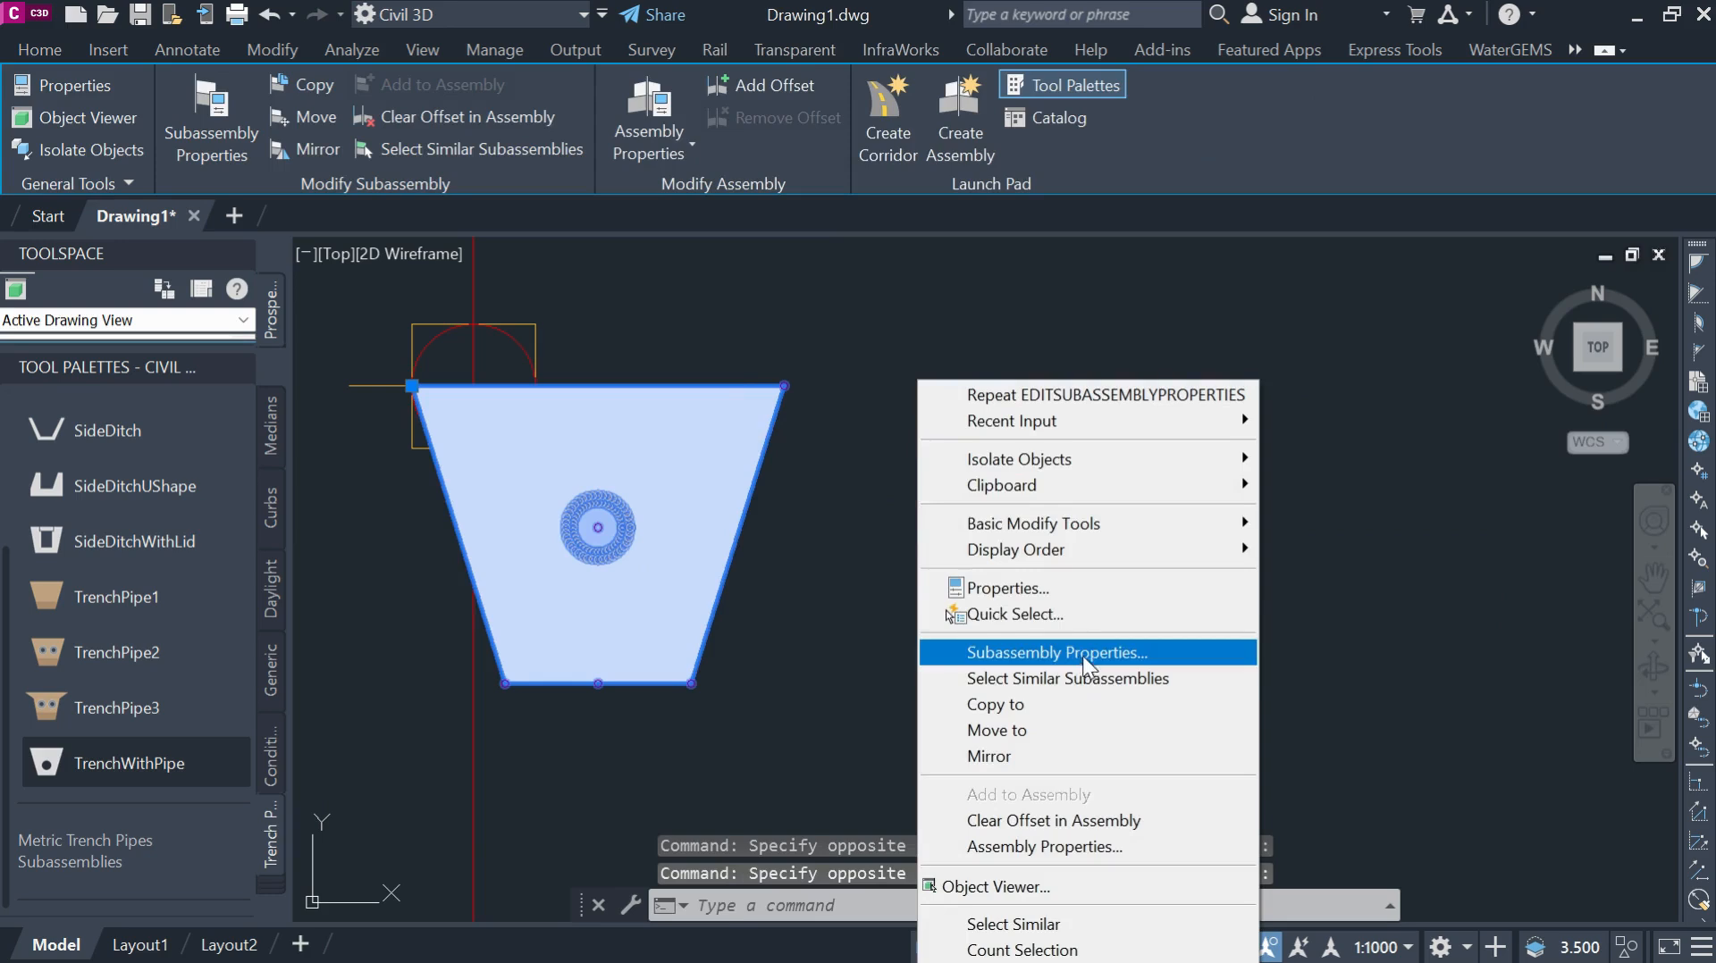
left_click(1082, 652)
left_click(960, 257)
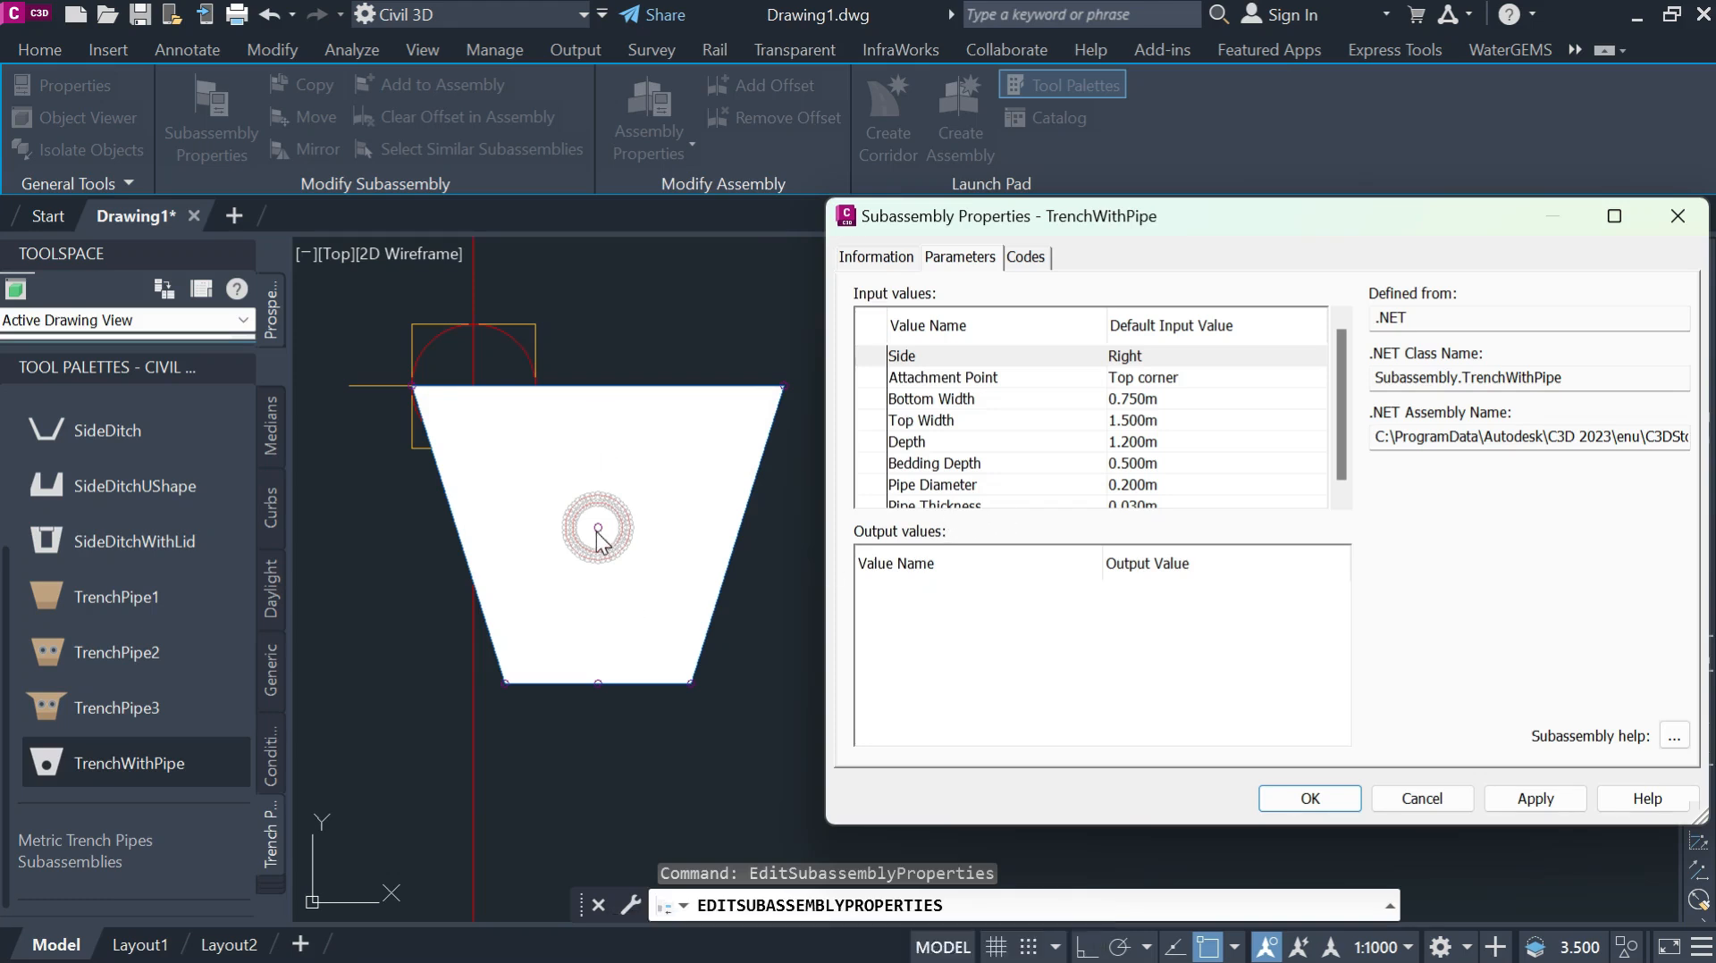
left_click(1167, 485)
left_click(1167, 486)
type(".4")
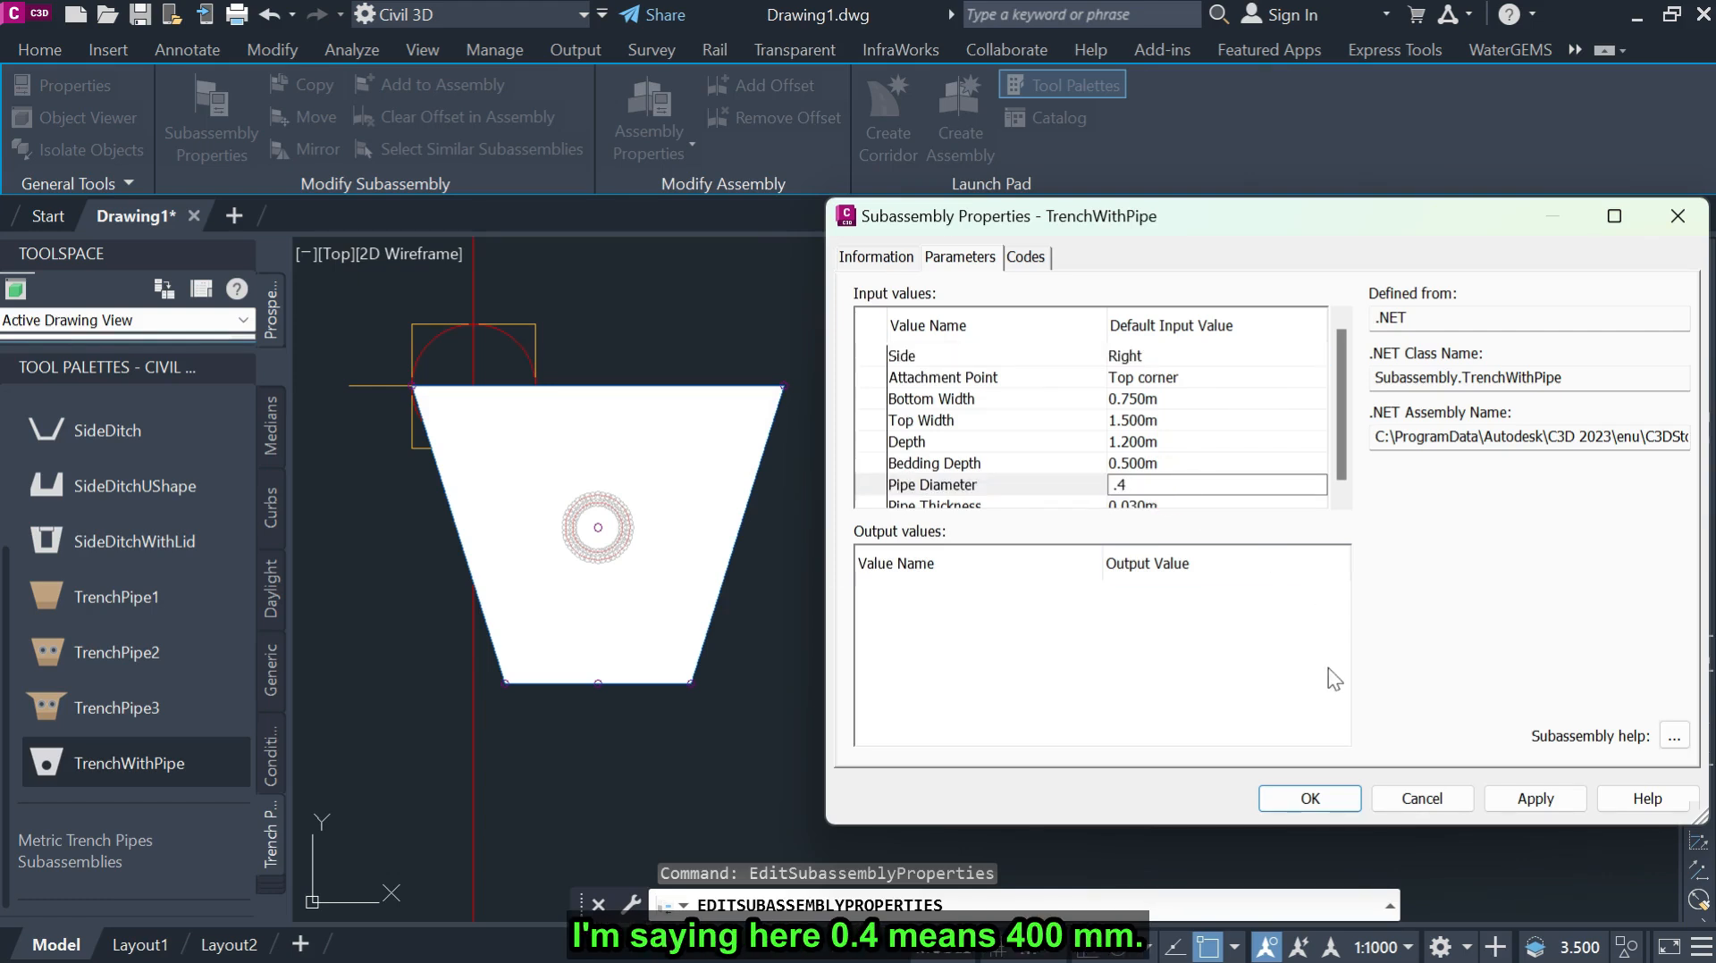
left_click(1527, 791)
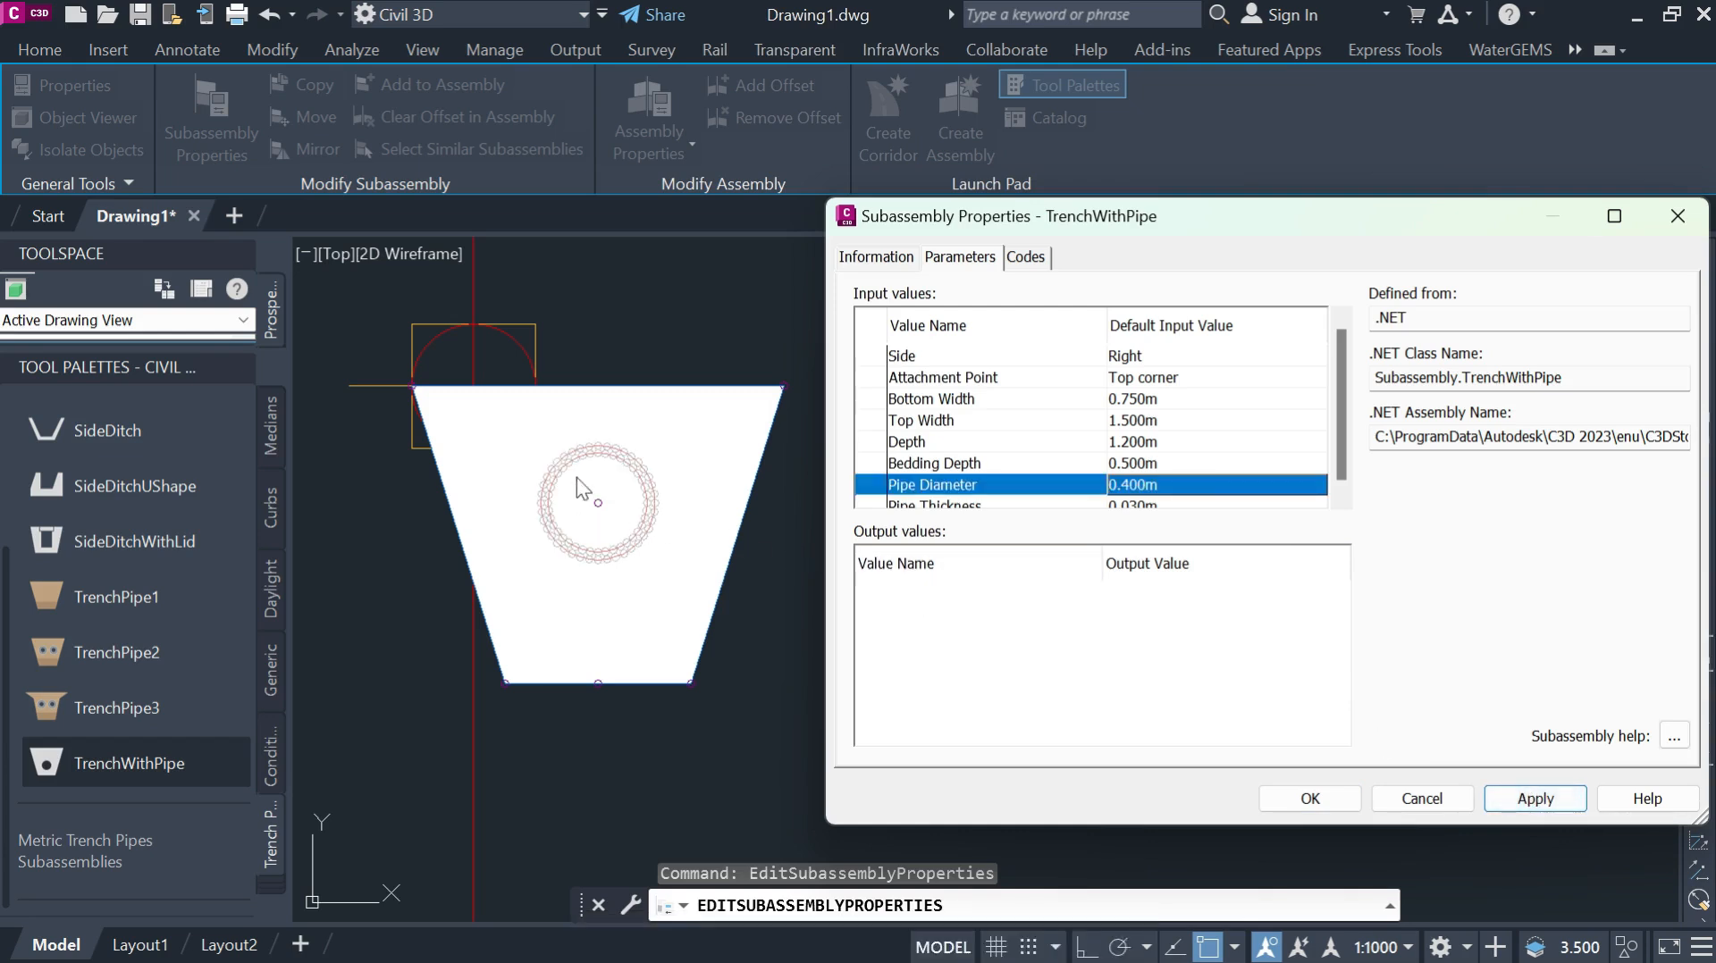
Set the trench subassembly's pipe thickness to 0.05 m, apply it and accept the subassembly properties.
scroll(1291, 444, "down", 1)
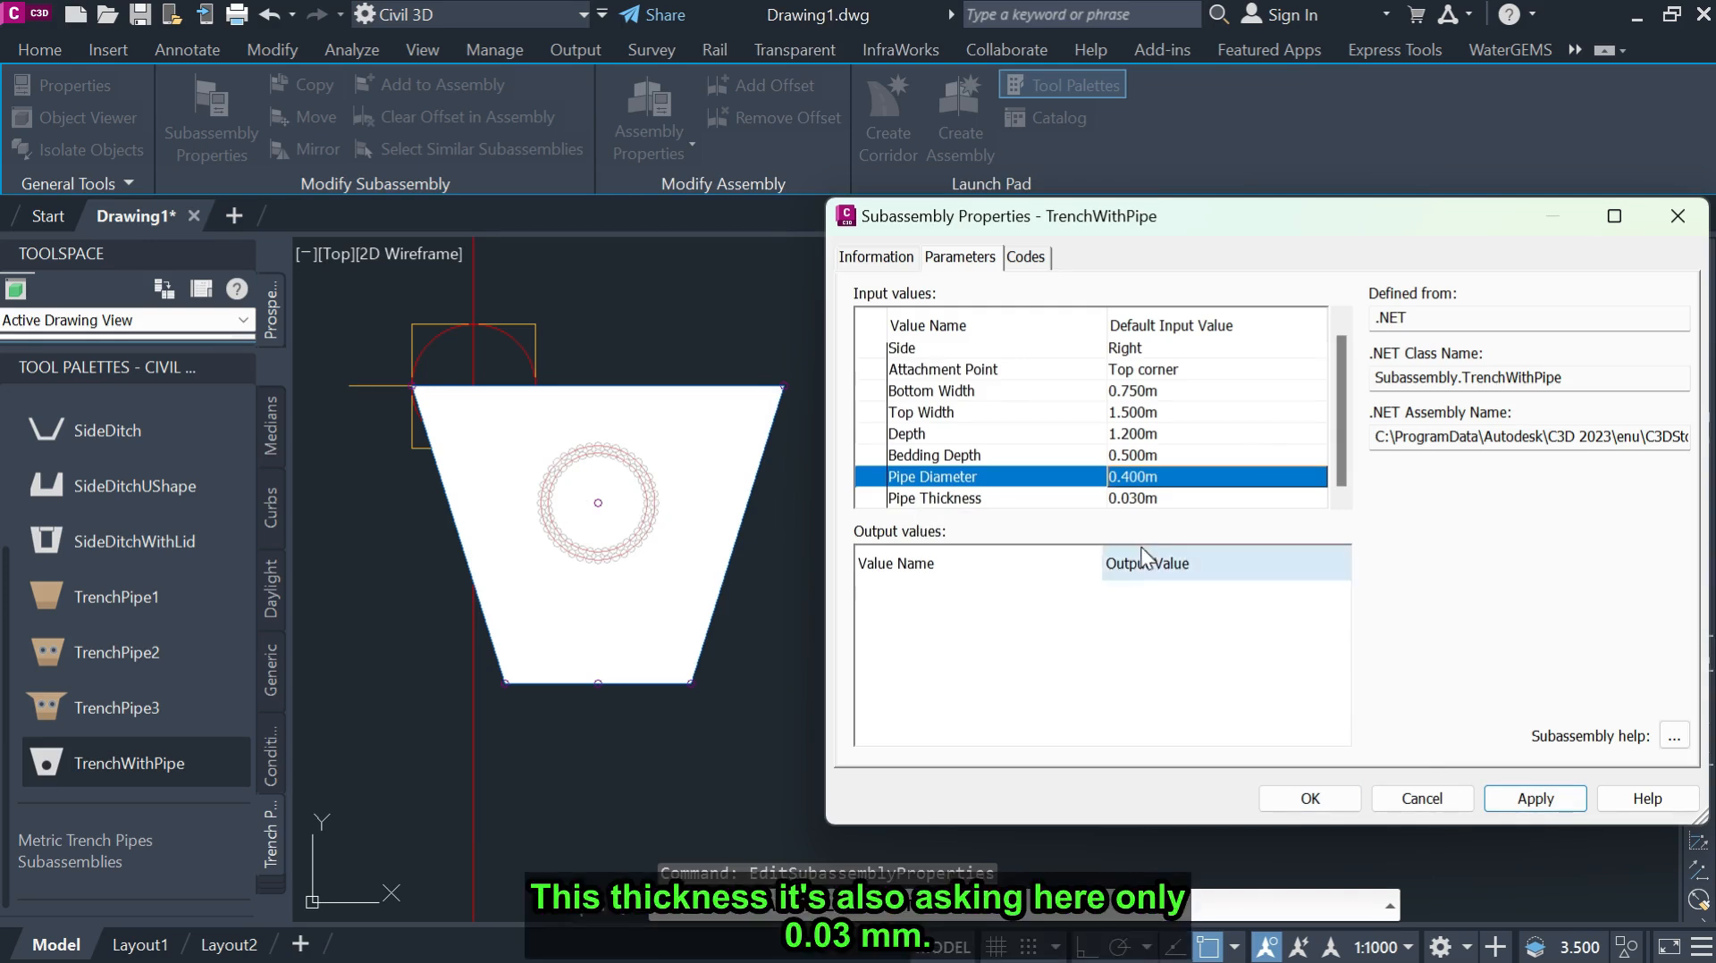
left_click(1176, 499)
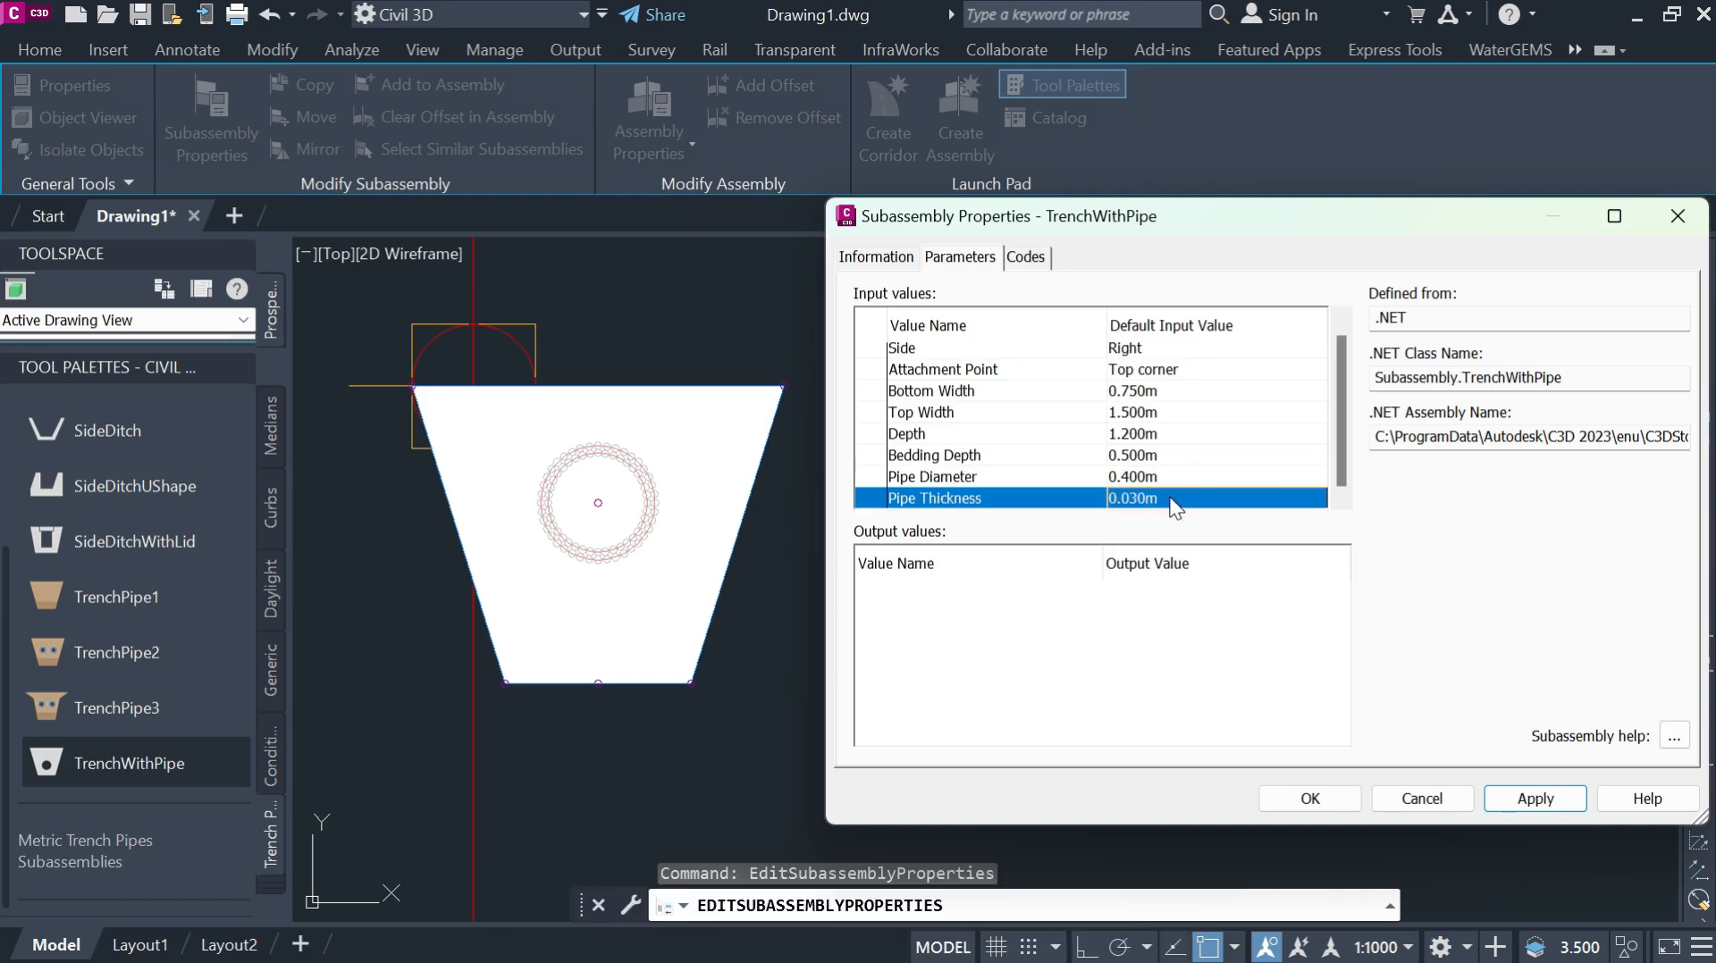
left_click(1171, 499)
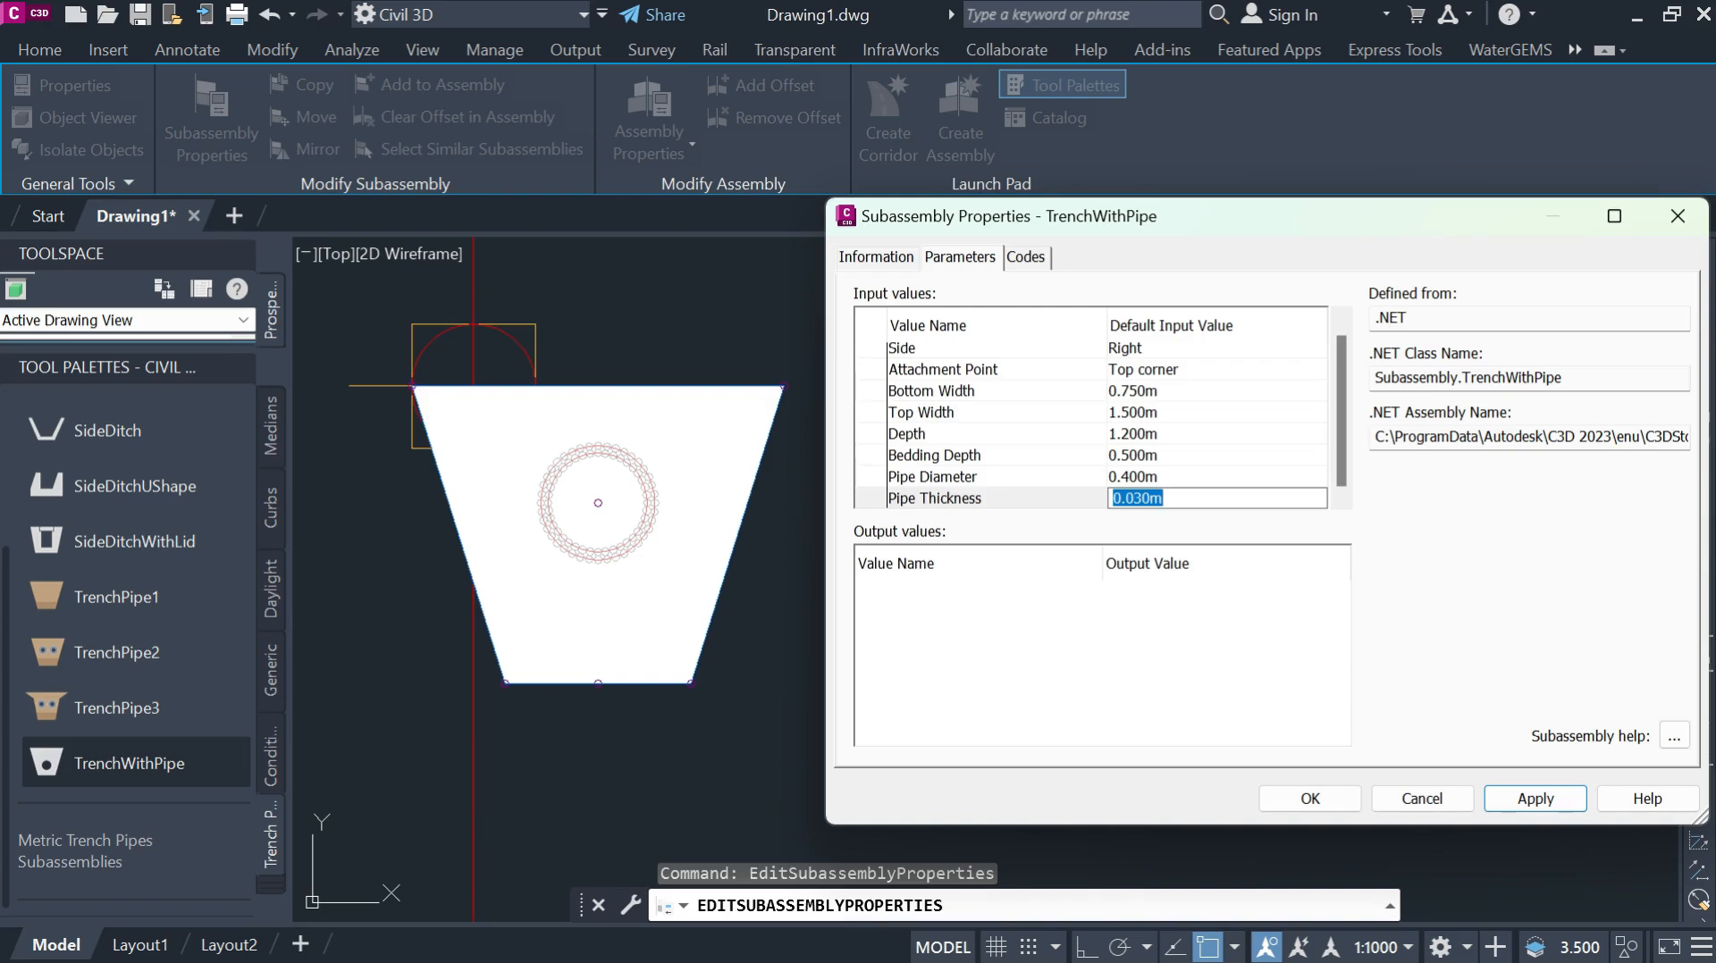
type(".05")
left_click(1543, 797)
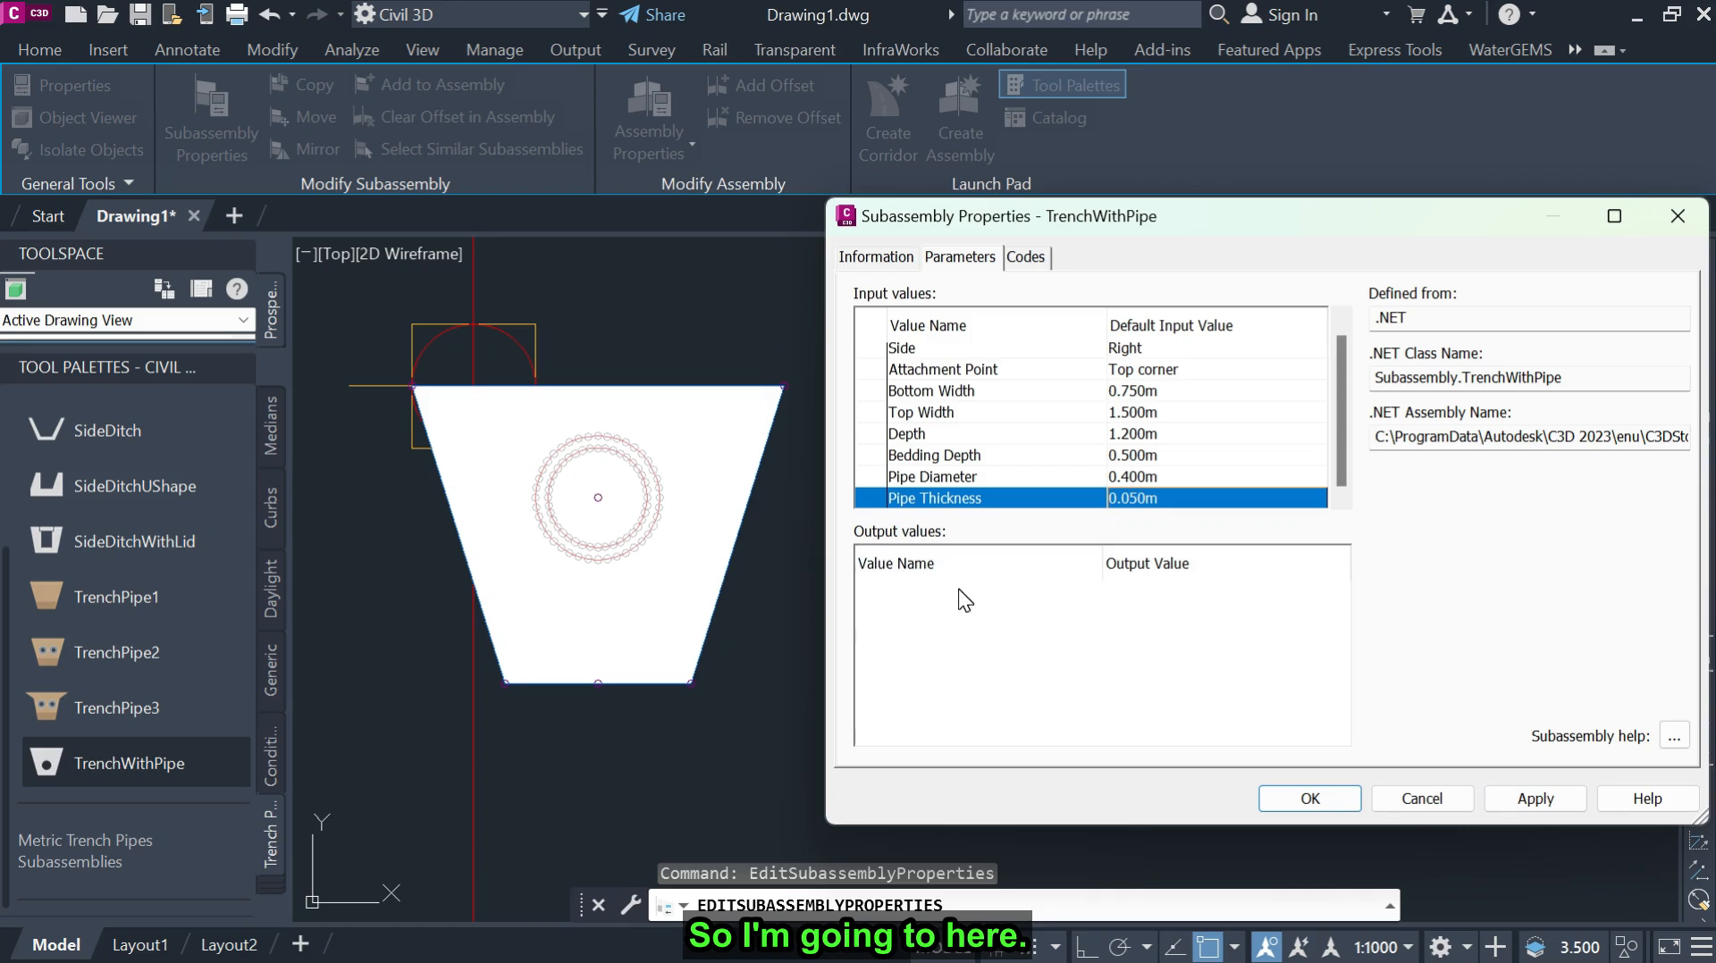
left_click(1021, 261)
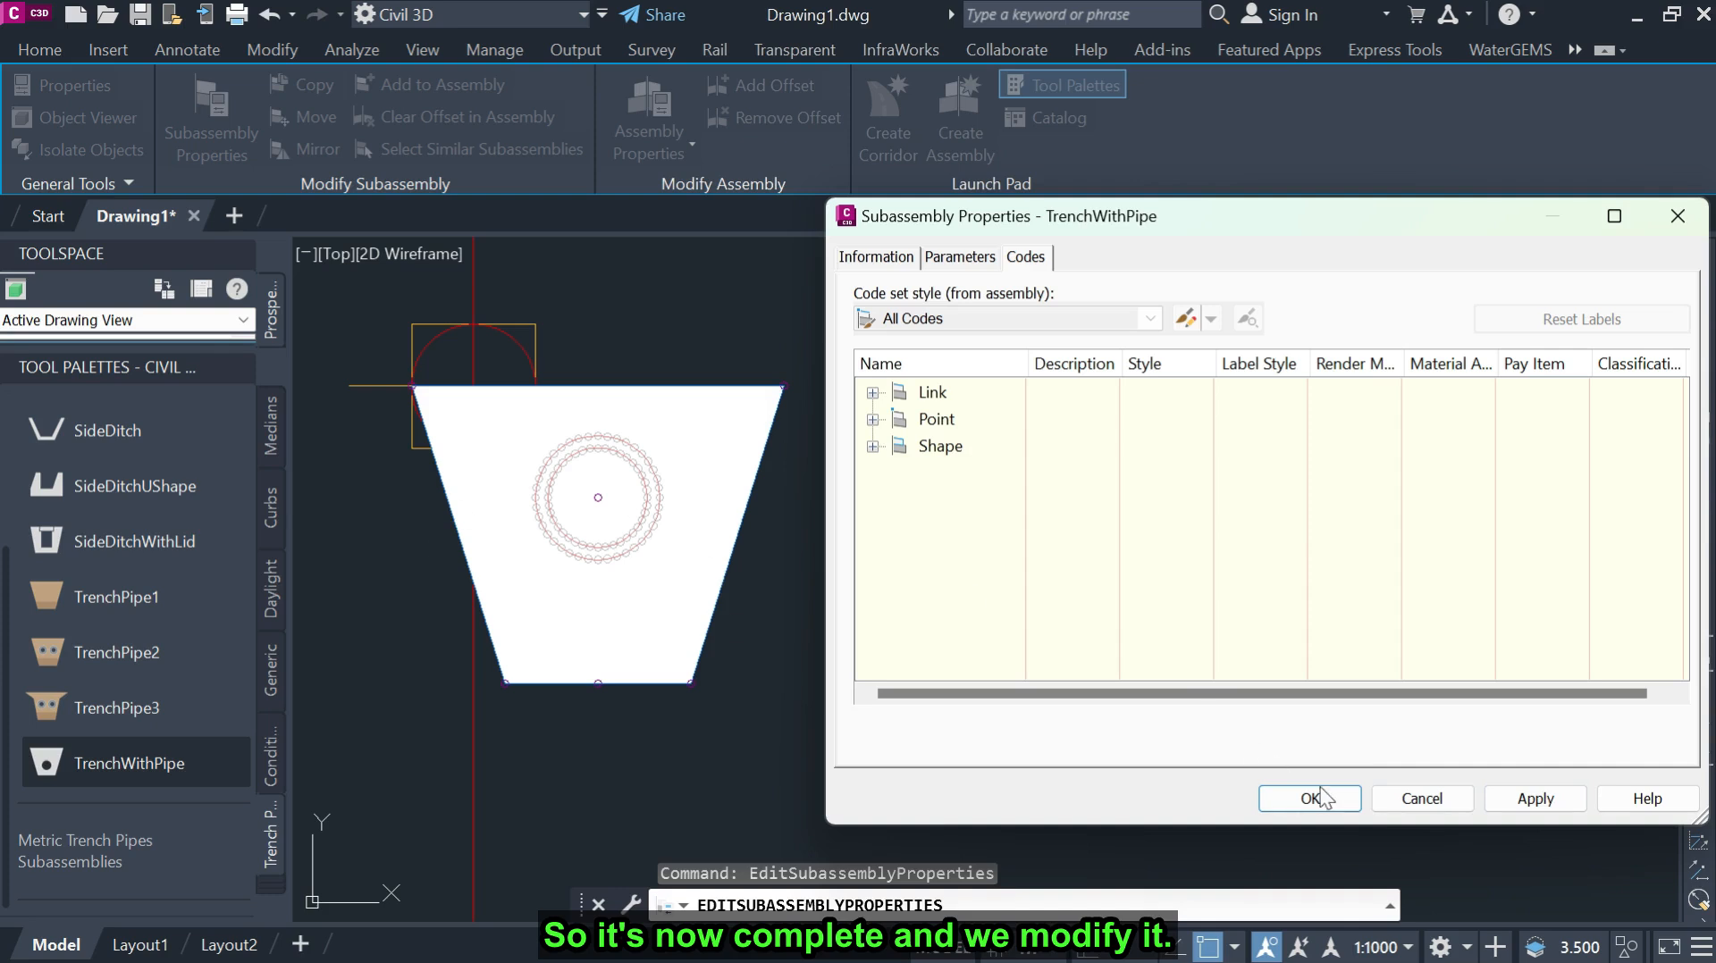
left_click(1300, 799)
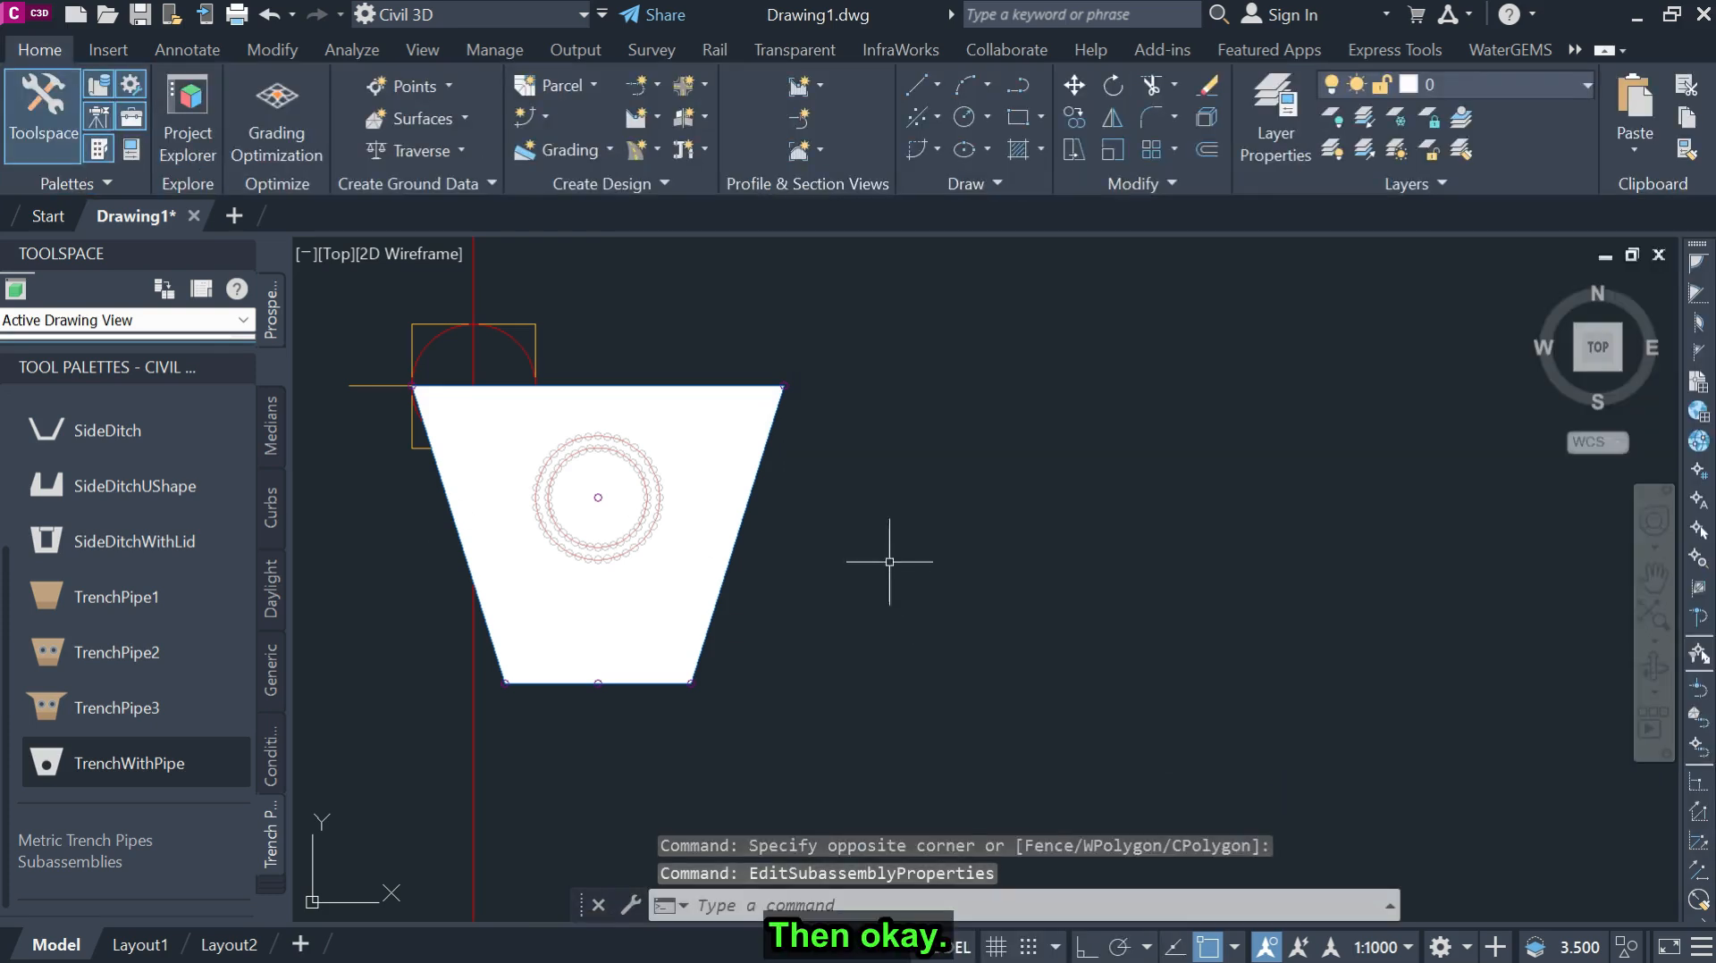
Look through the Generic and Basic subassembly collections and return to the Trench Pipes subassemblies.
scroll(1064, 510, "down", 5)
scroll(907, 591, "up", 3)
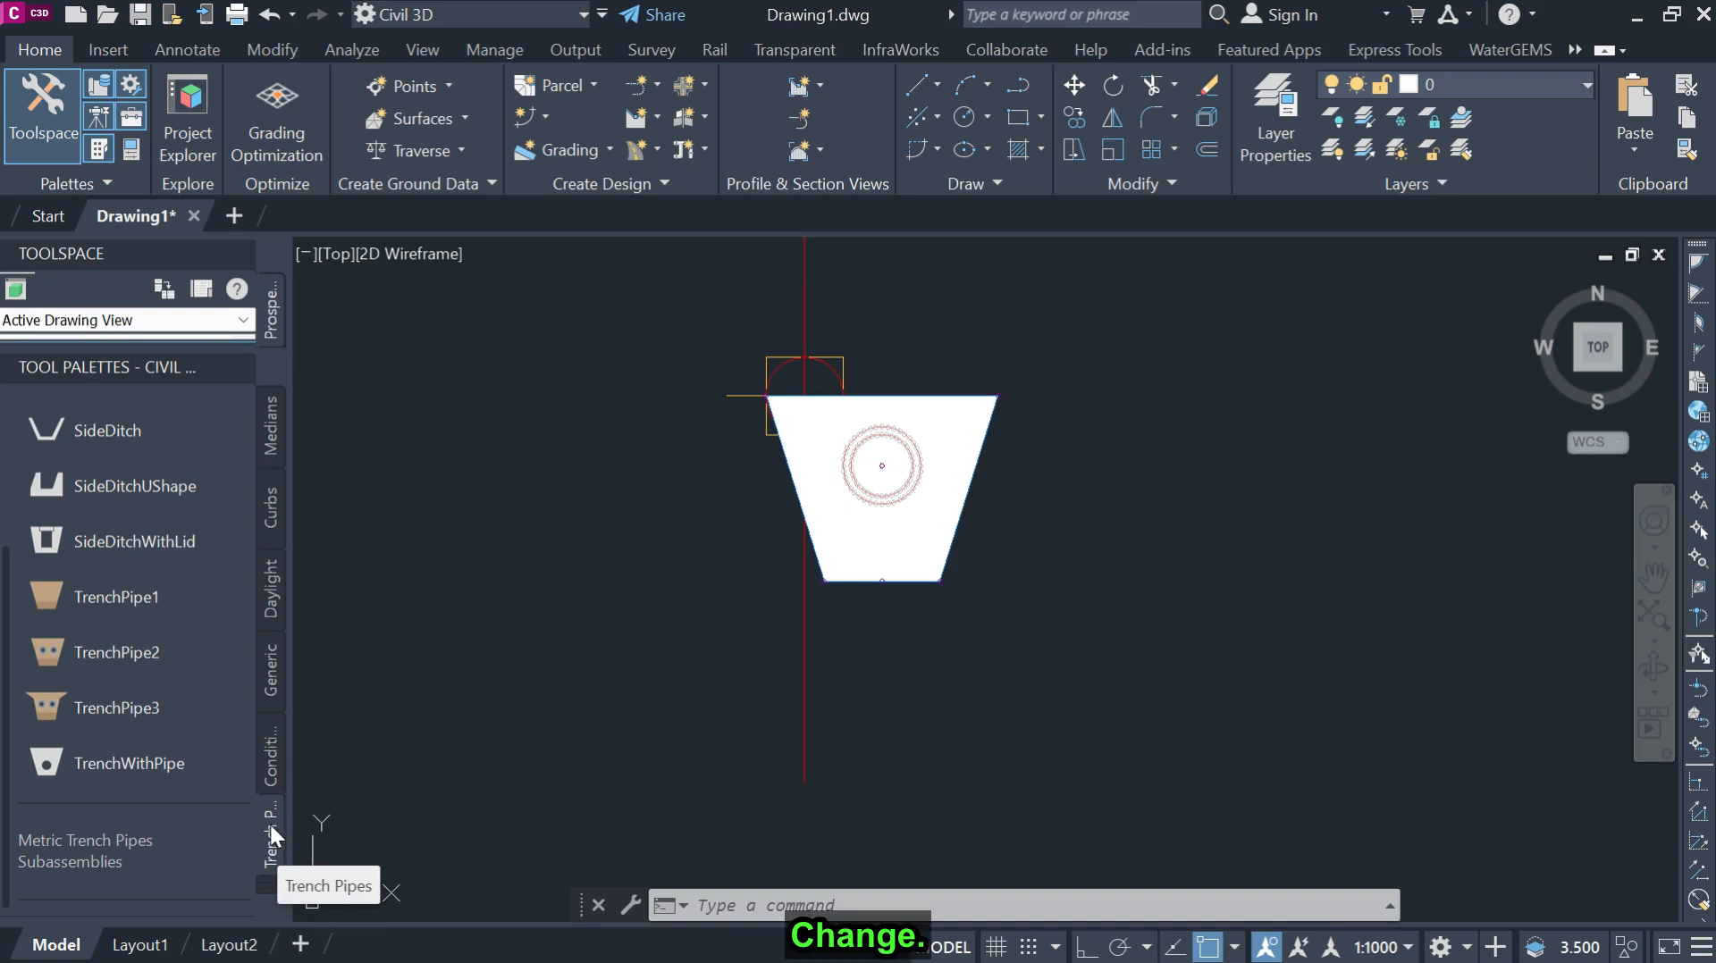
left_click(272, 887)
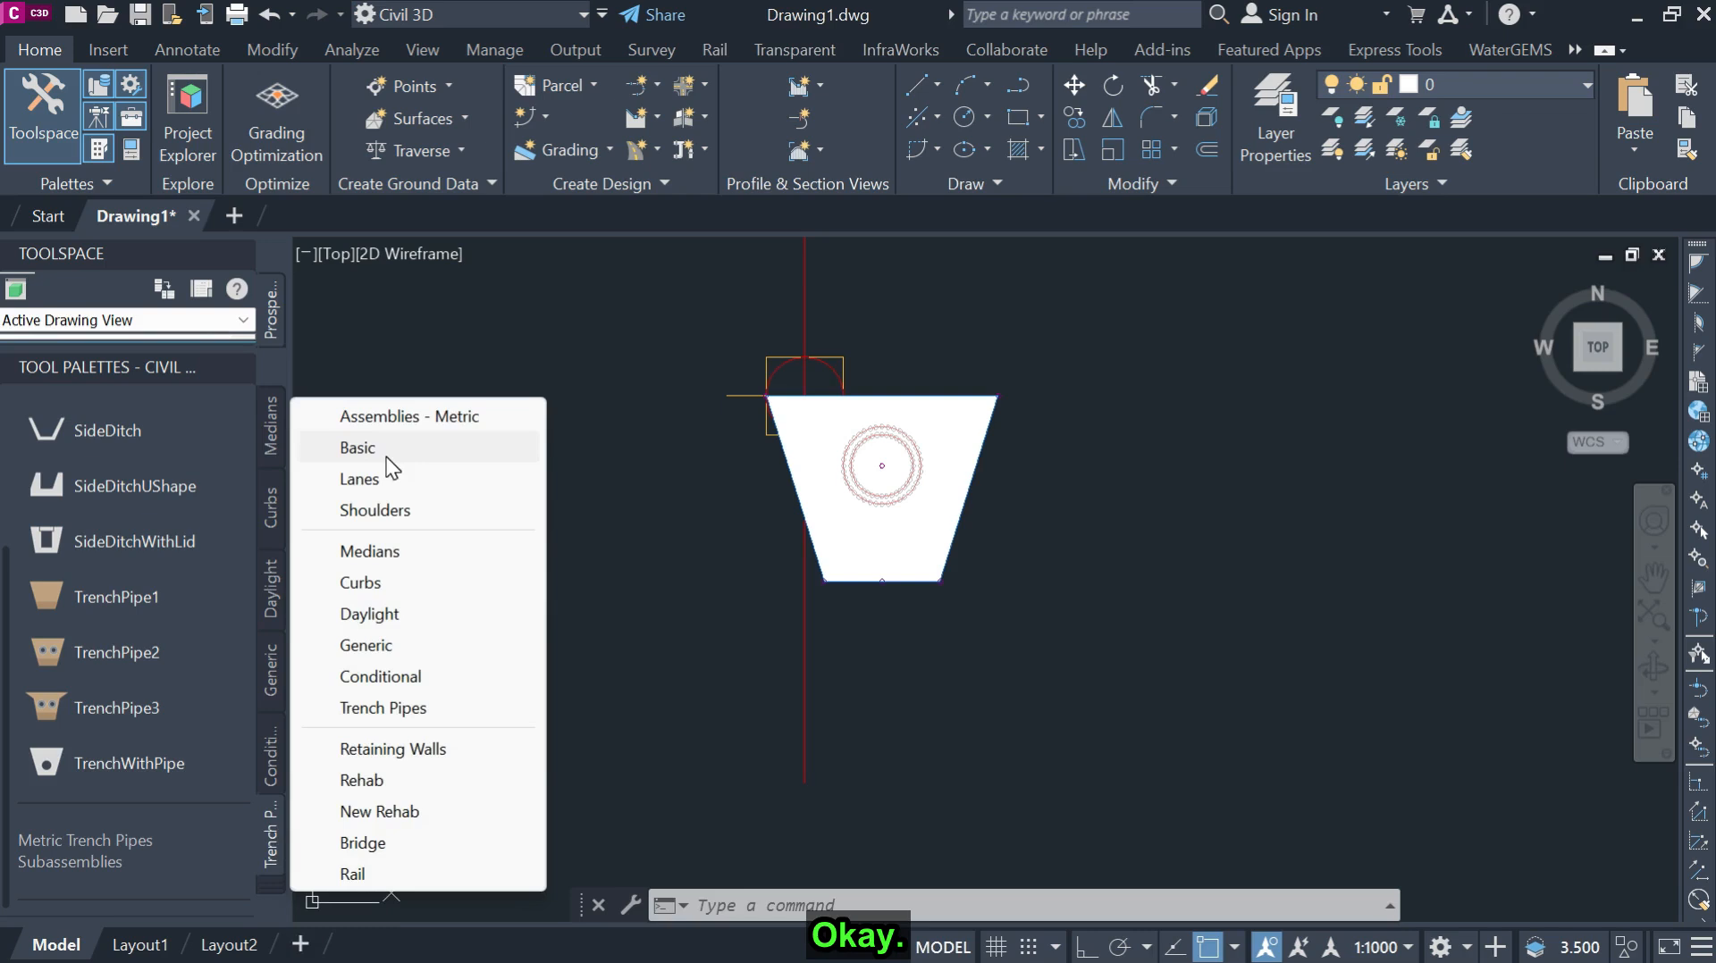
left_click(395, 645)
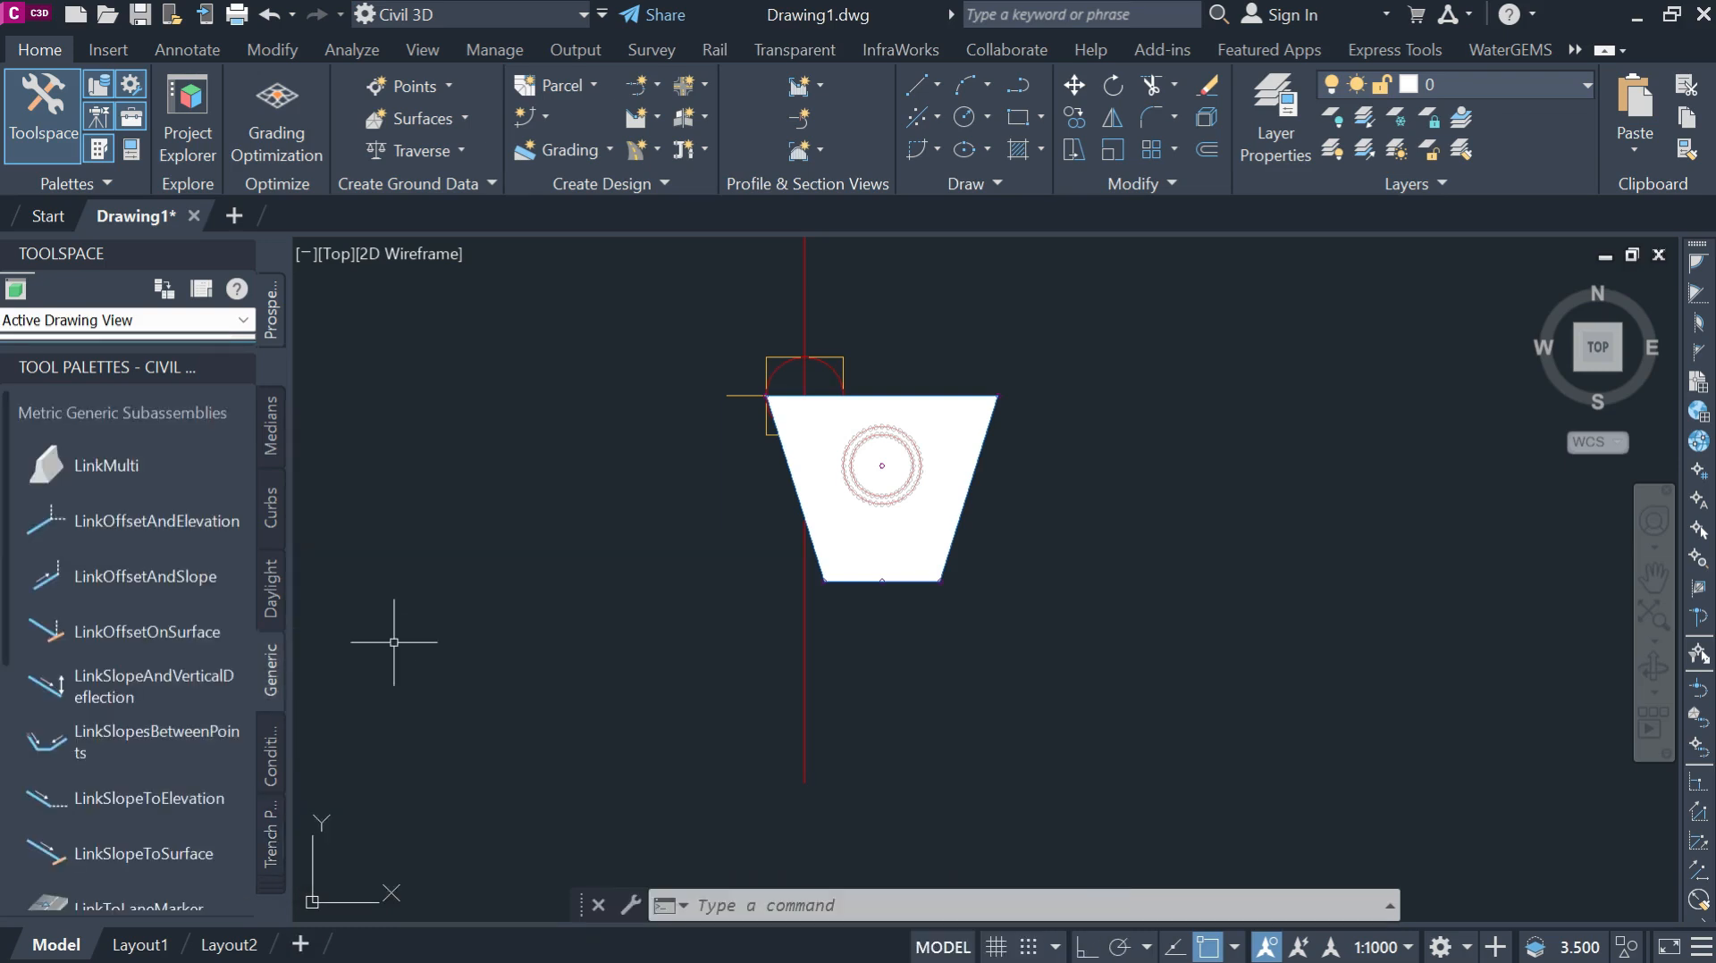
scroll(141, 609, "down", 3)
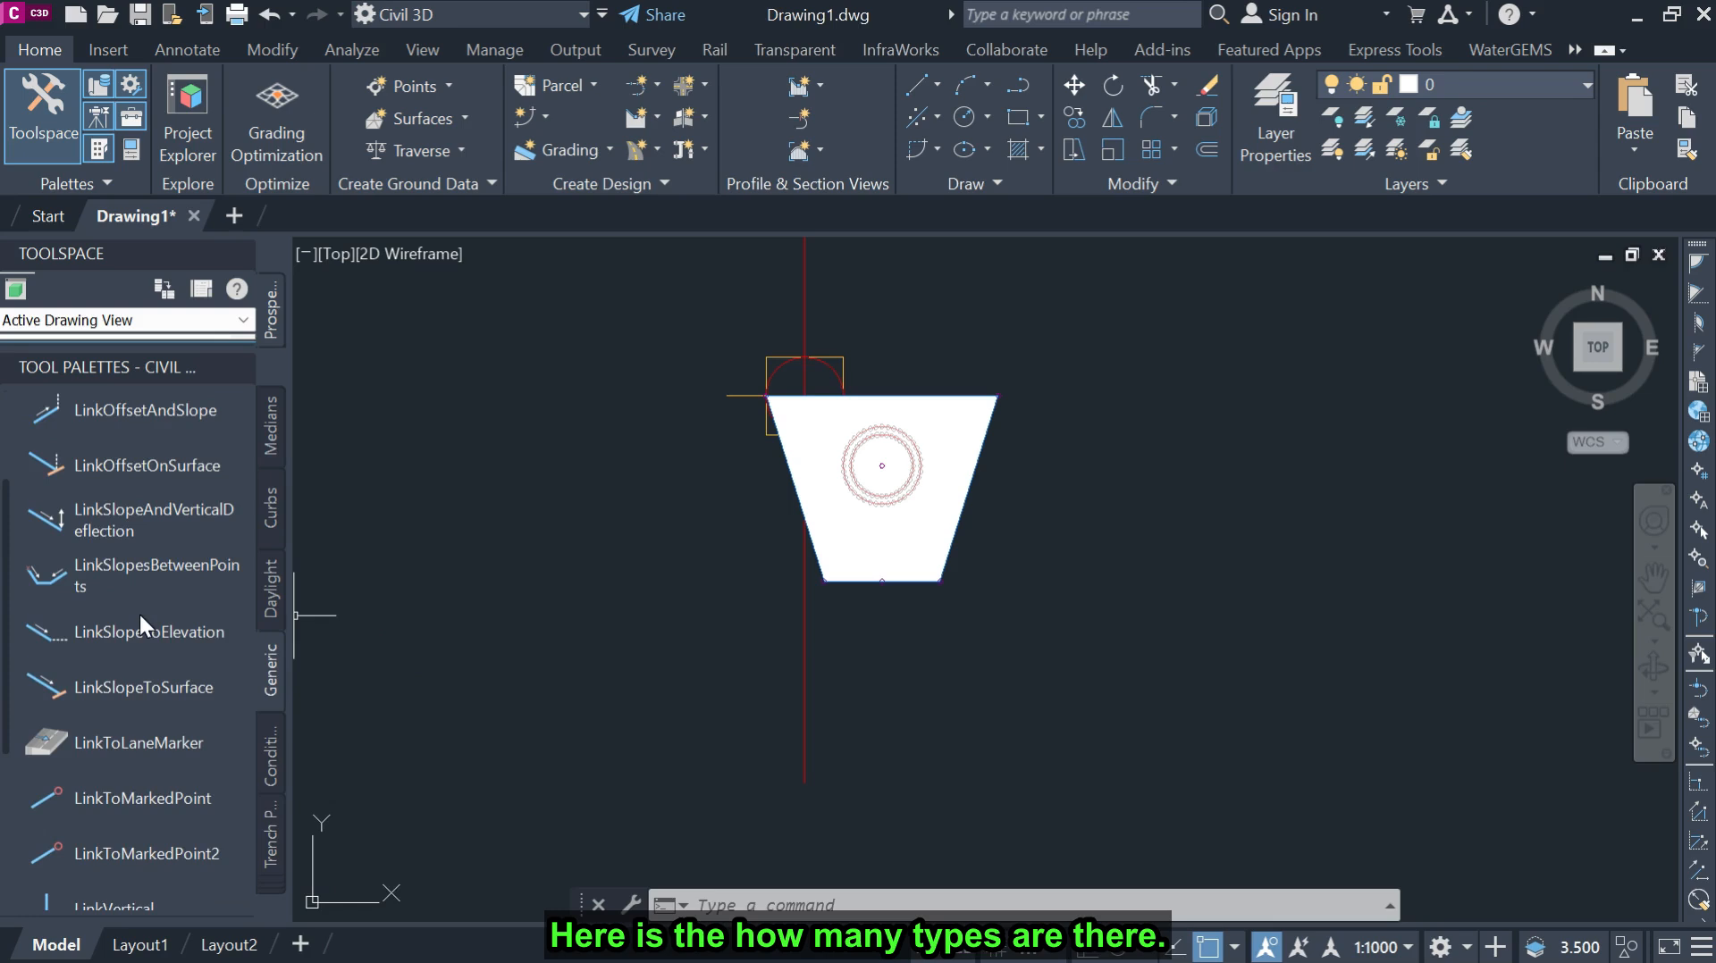
scroll(140, 615, "down", 5)
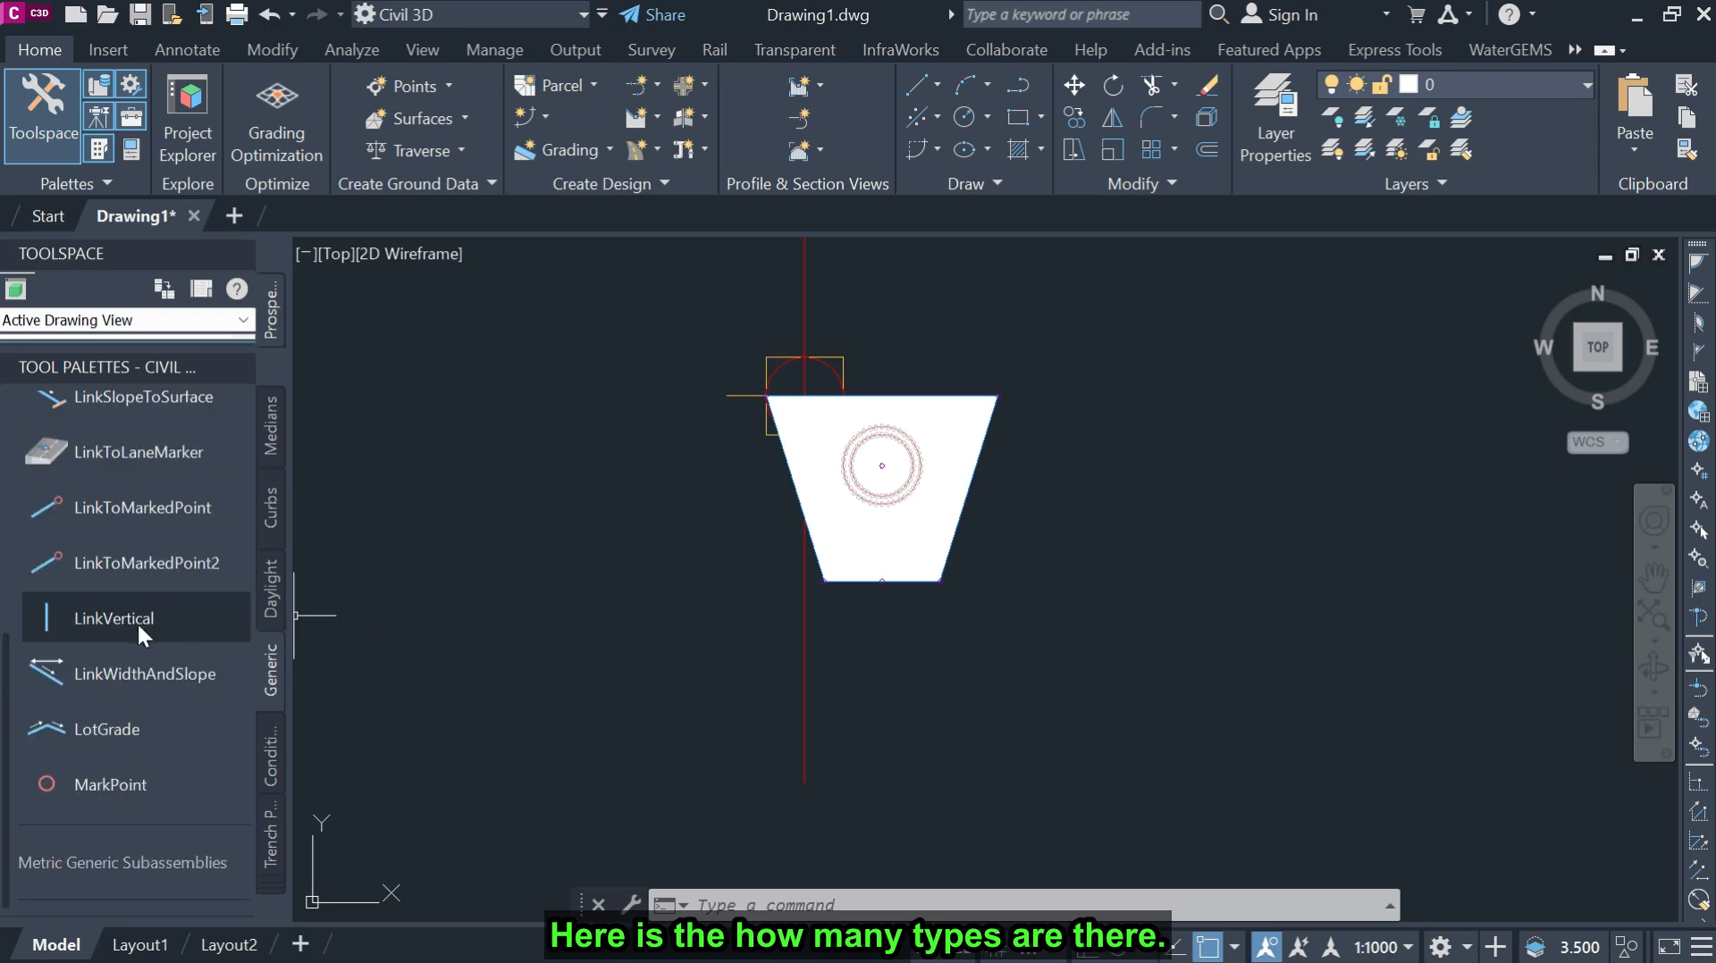
scroll(152, 726, "up", 3)
scroll(152, 727, "up", 5)
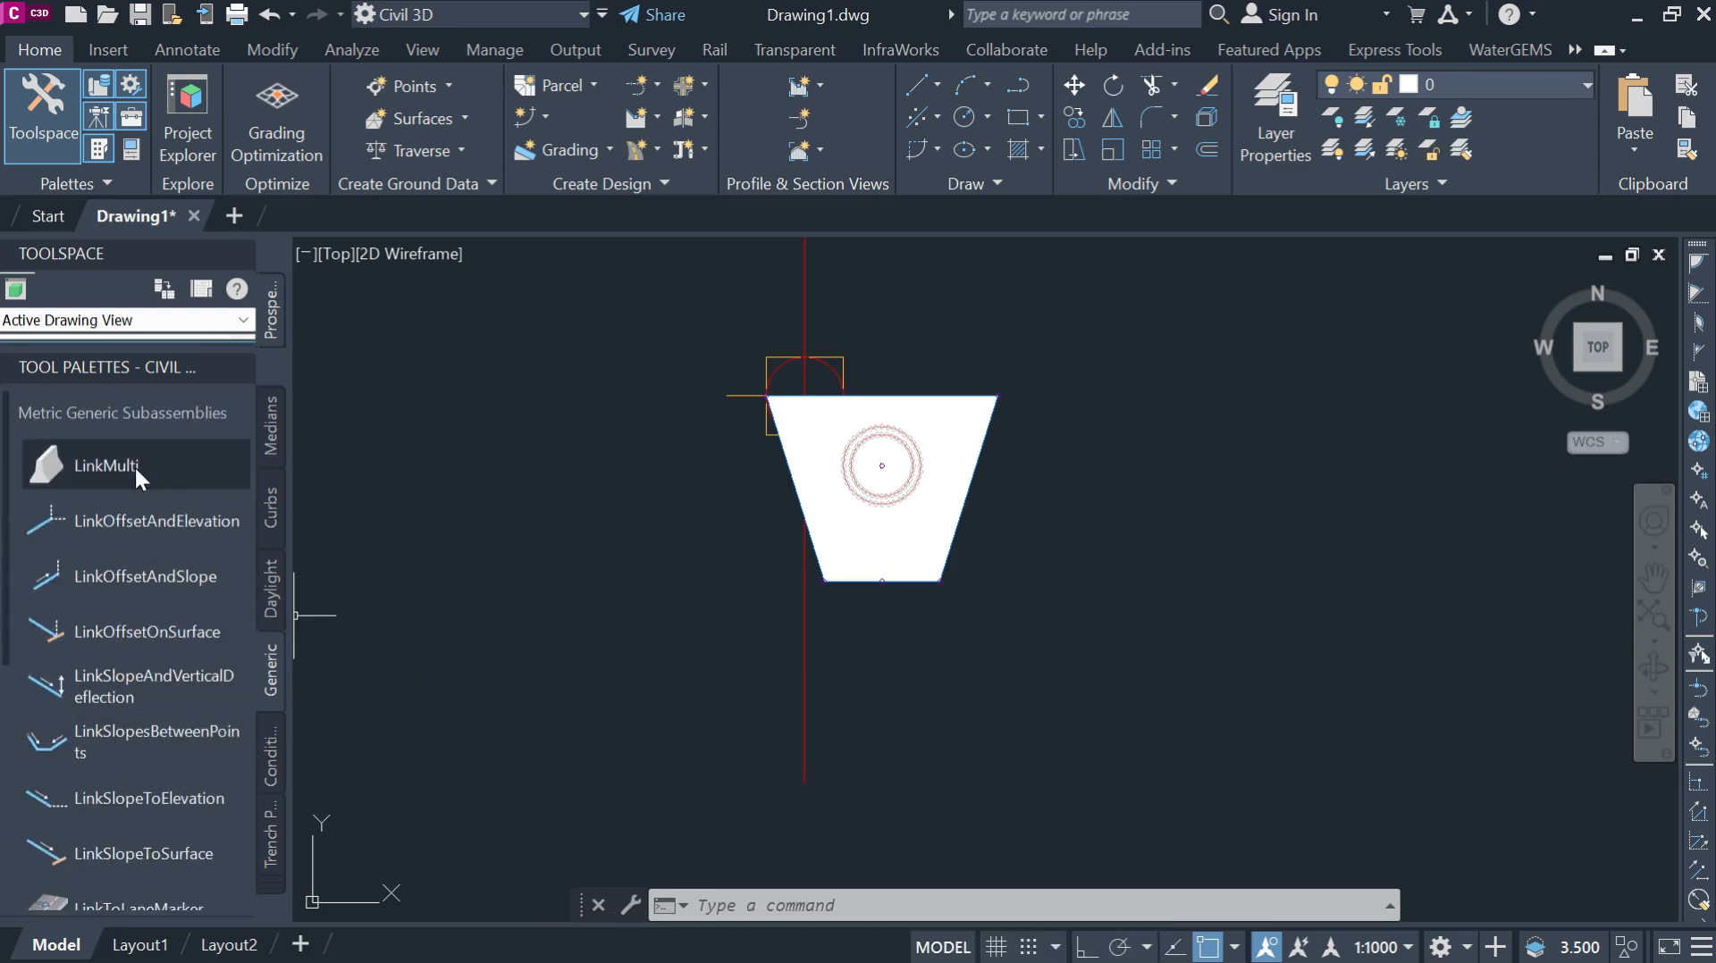
left_click(272, 884)
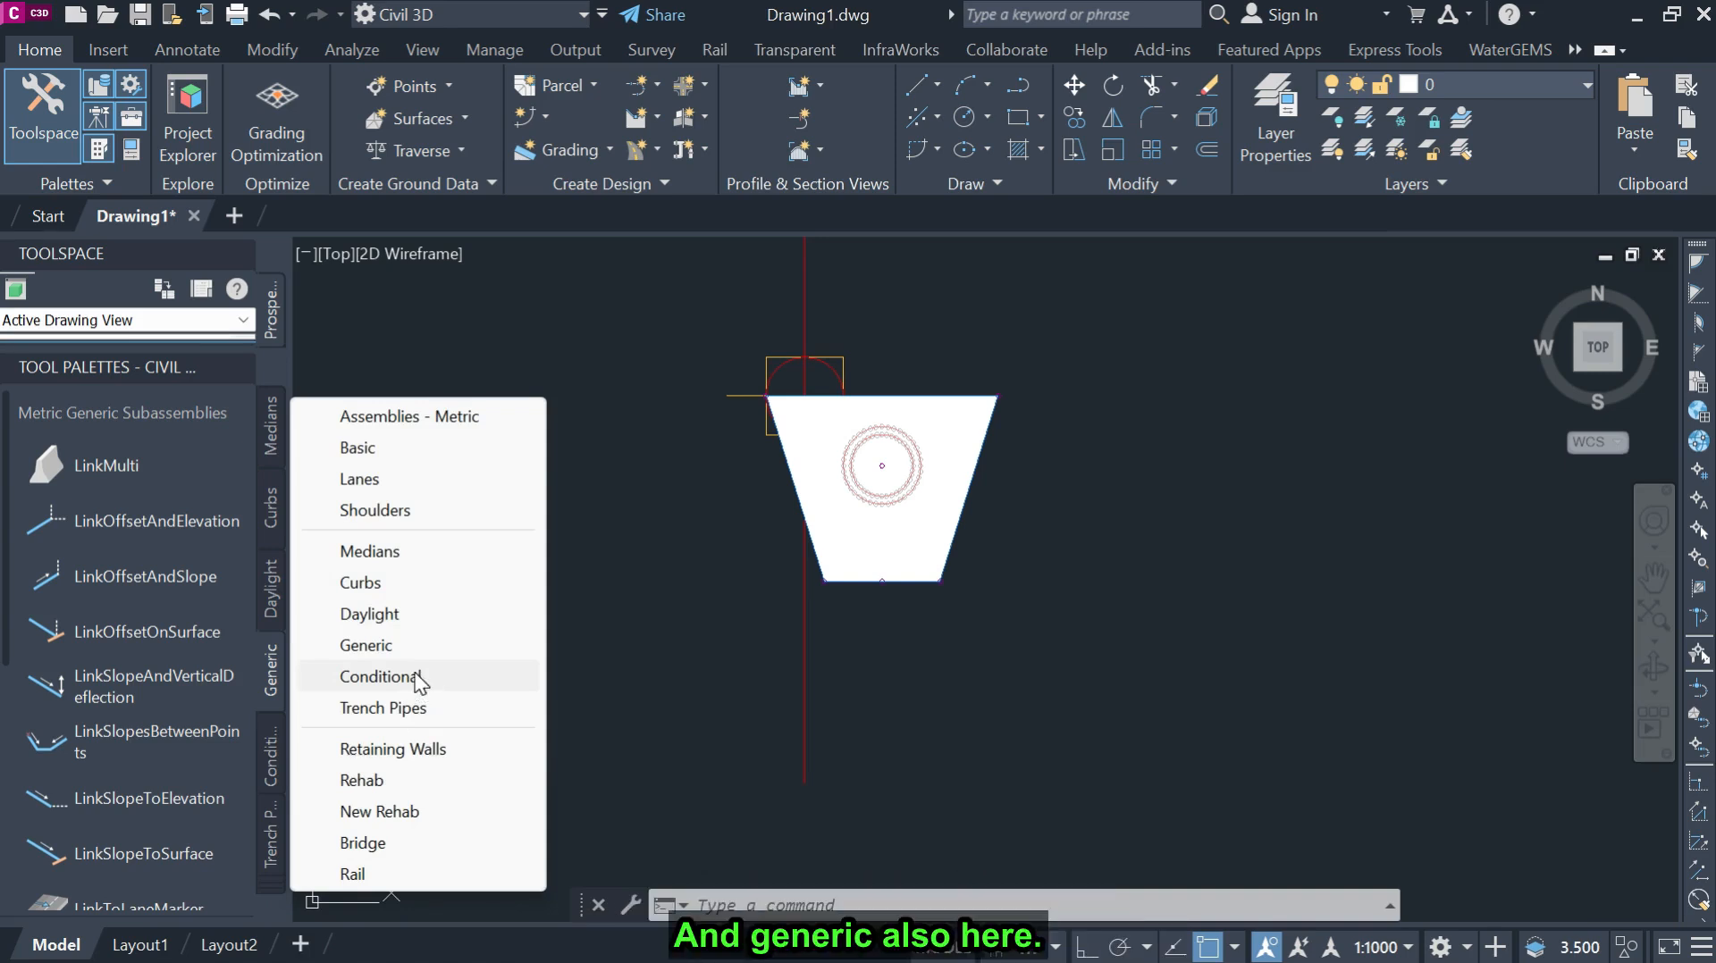
left_click(368, 448)
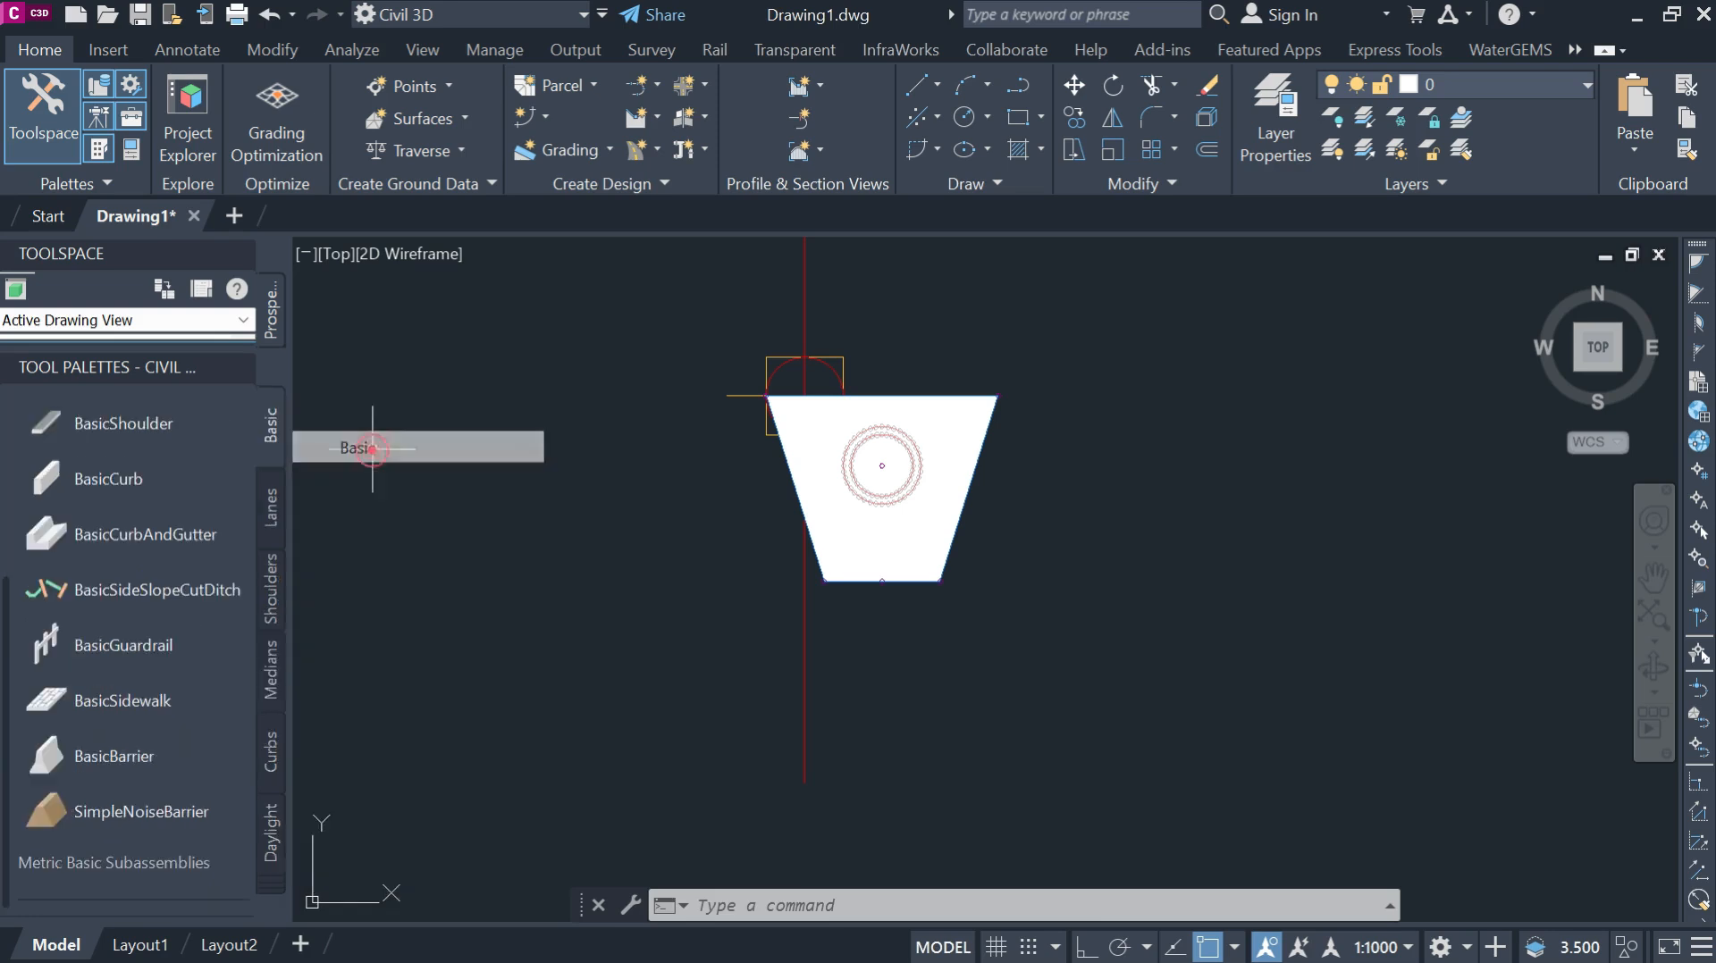
left_click(277, 882)
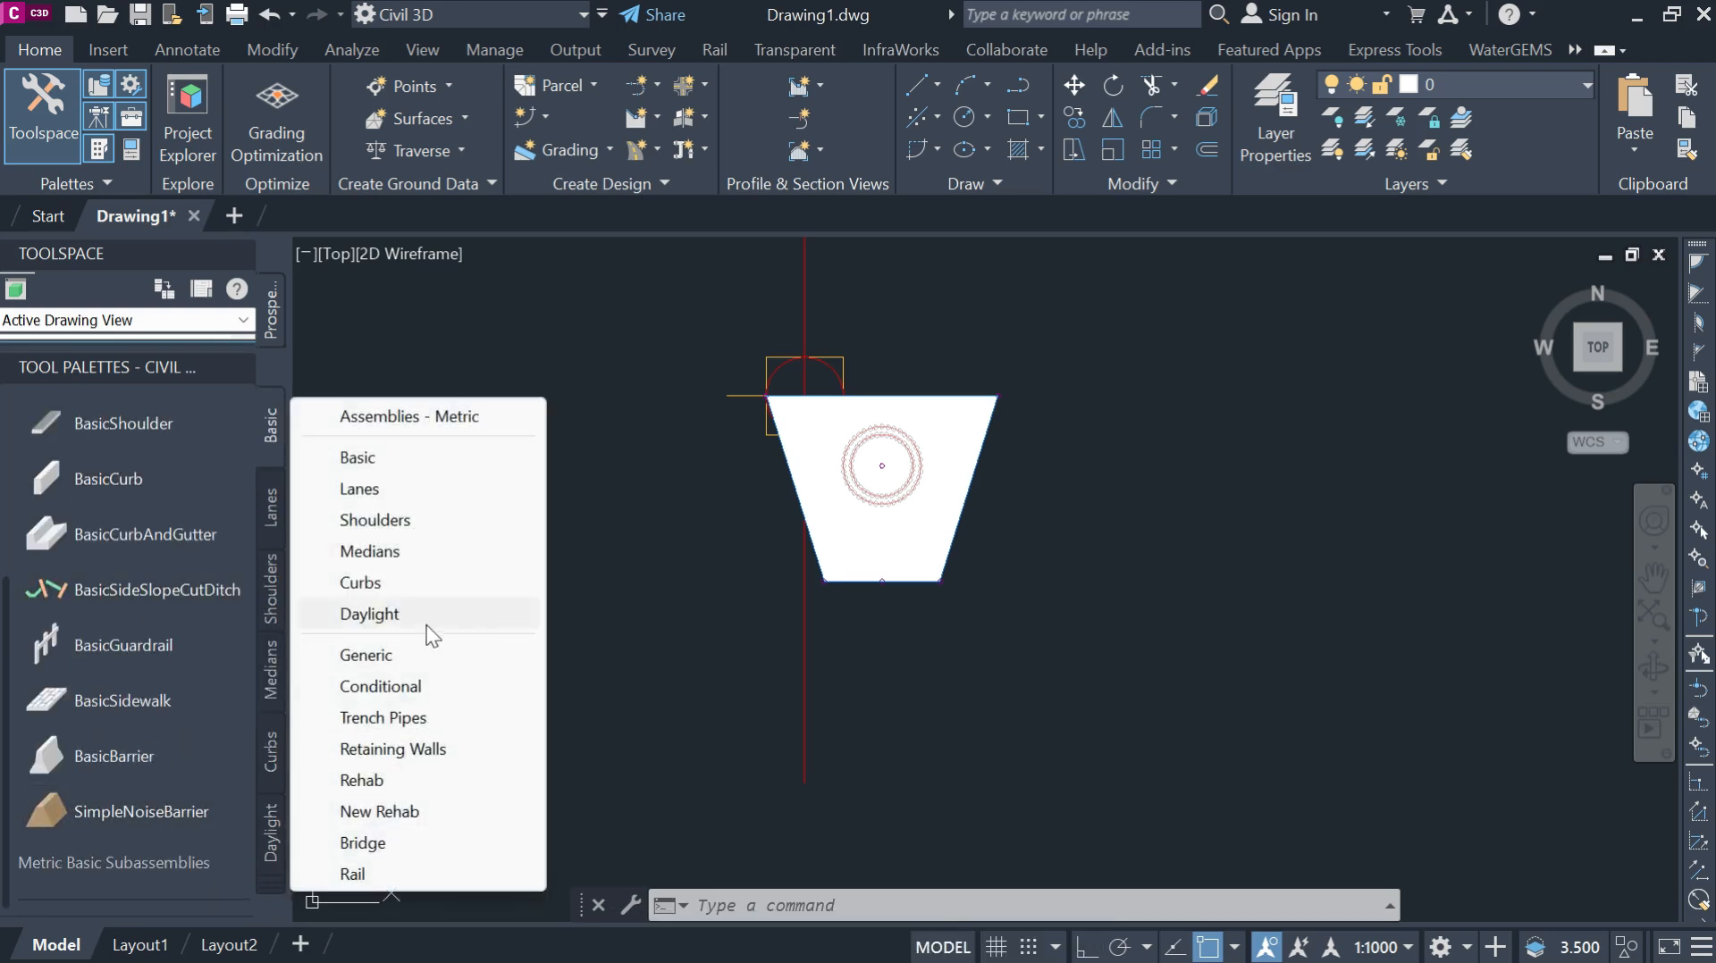
left_click(385, 717)
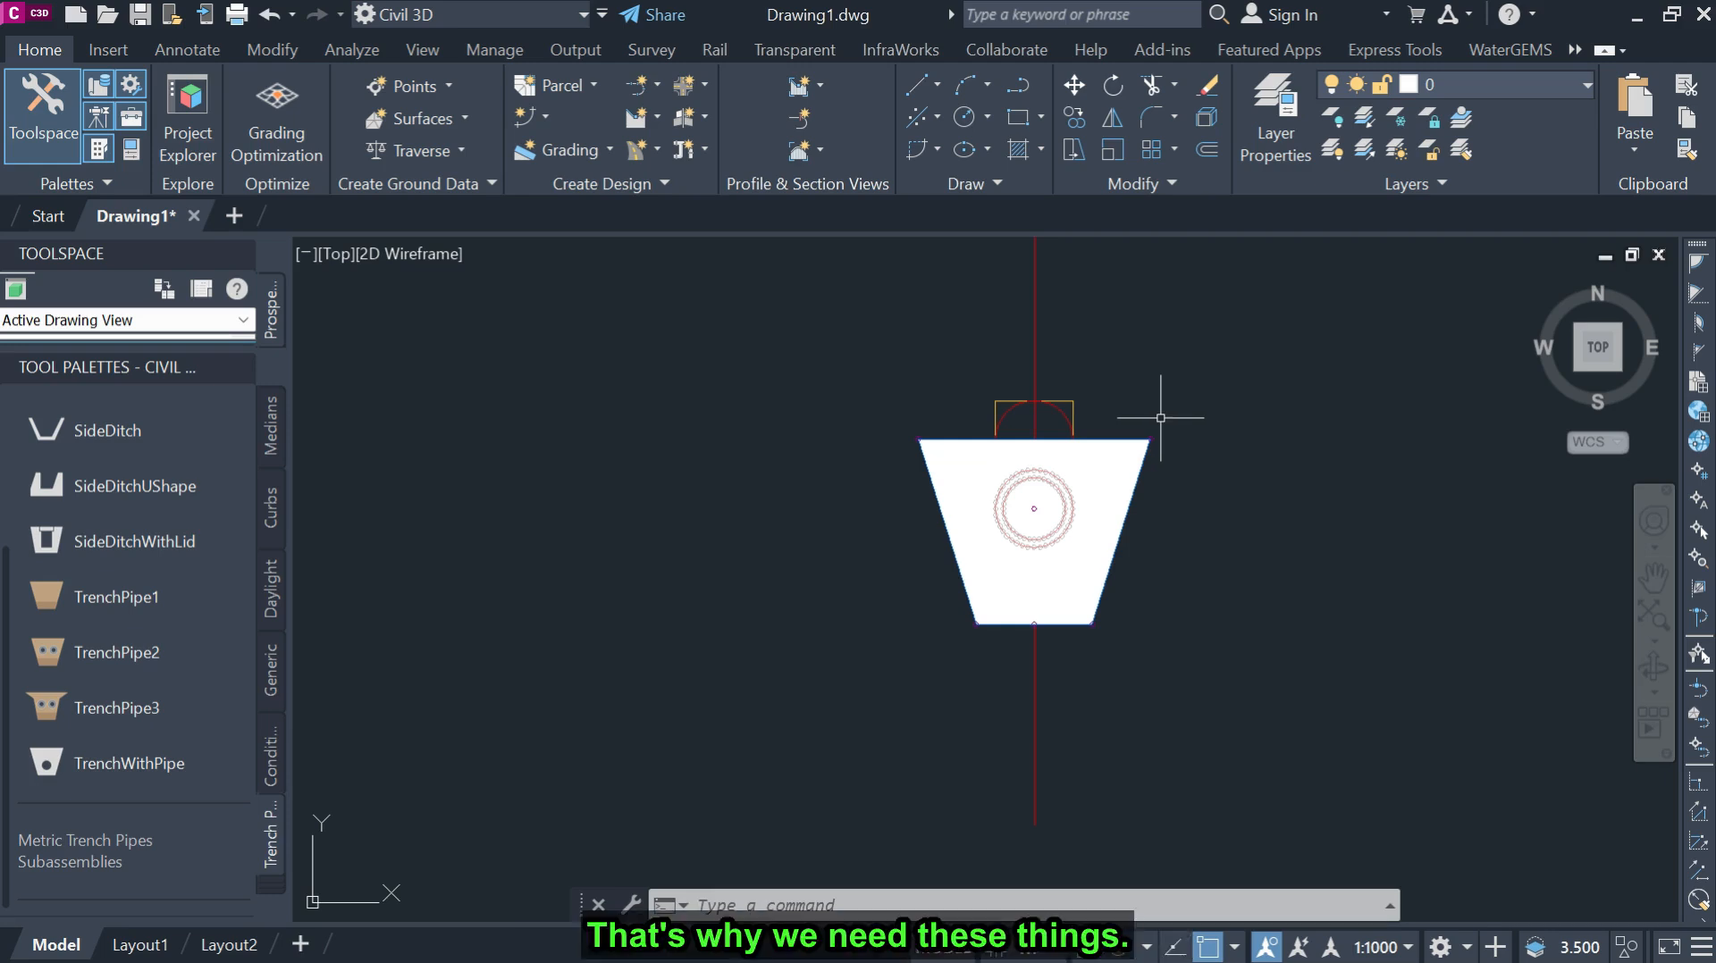
Attach a right-side DaylightMaxOffset subassembly to the trench's upper right corner marker and end the placement.
left_click(270, 595)
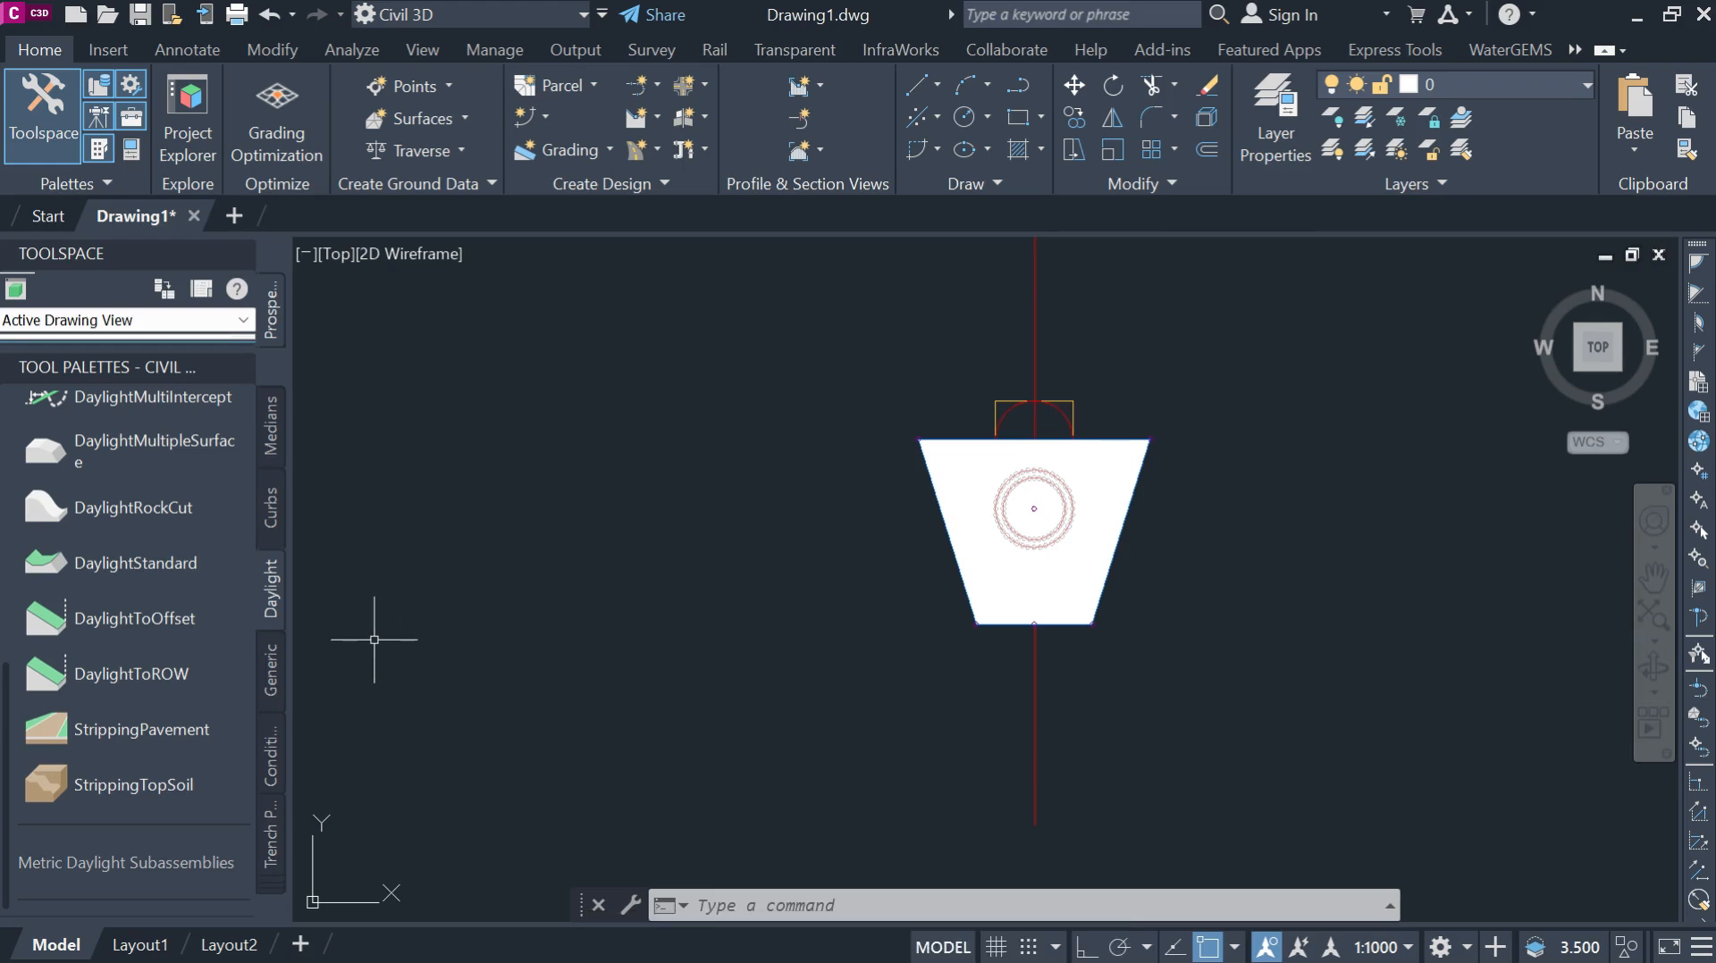
scroll(147, 584, "up", 6)
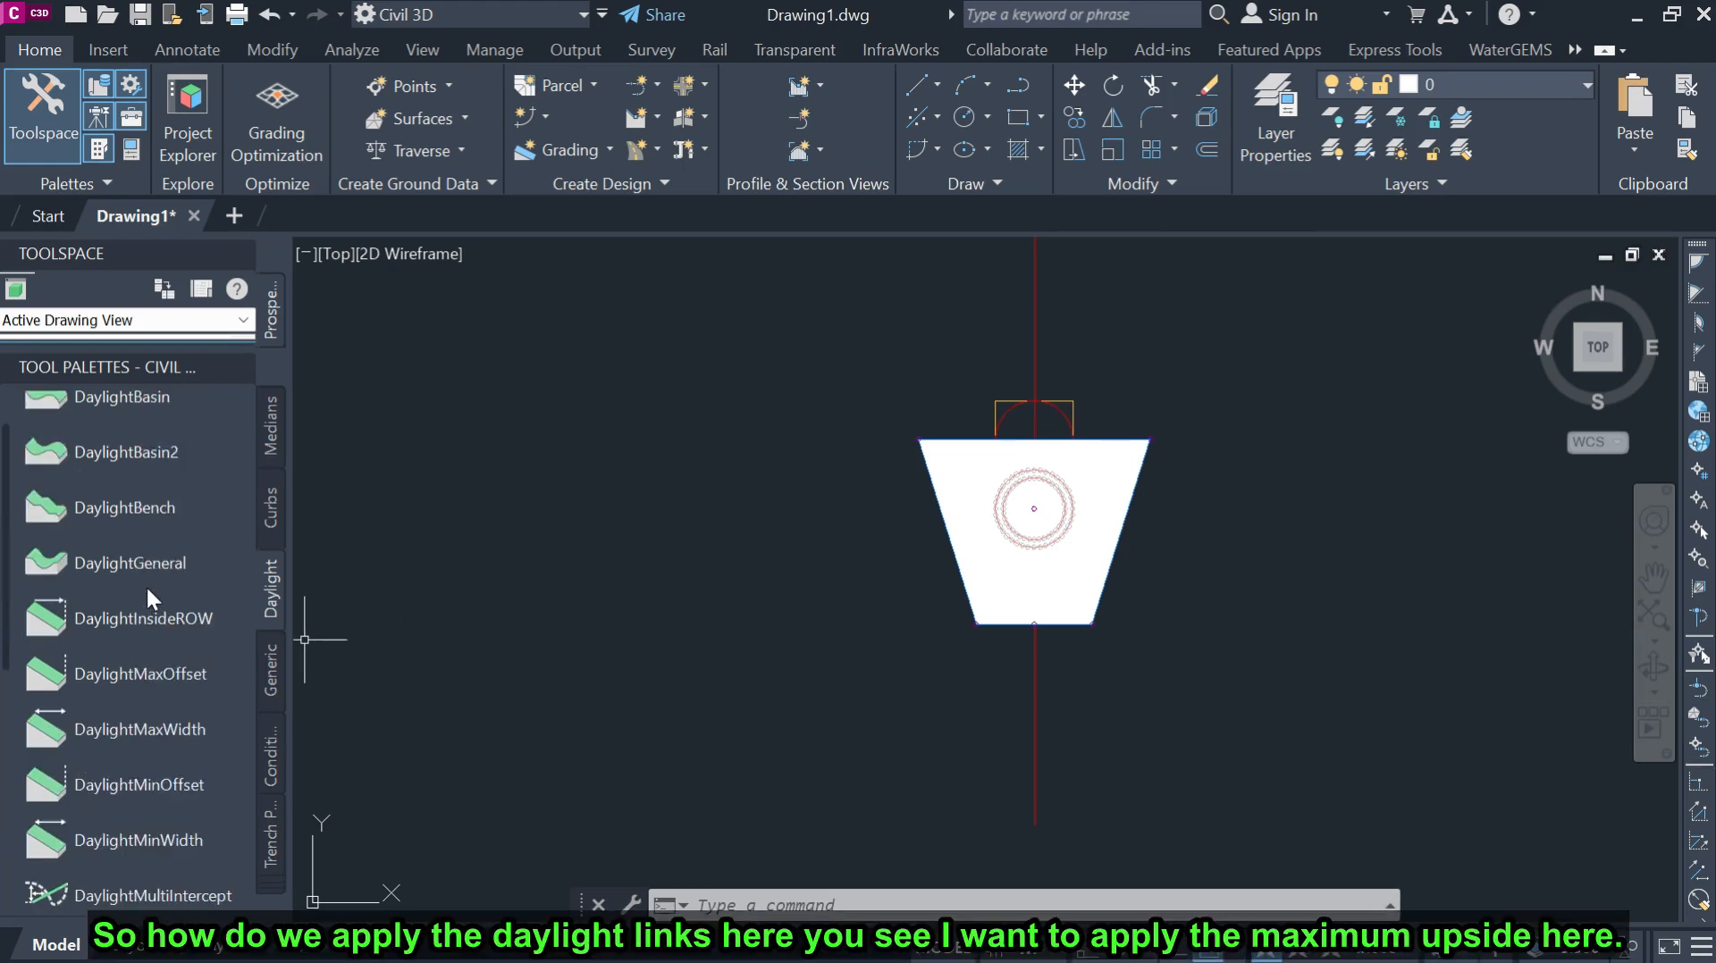
left_click(153, 674)
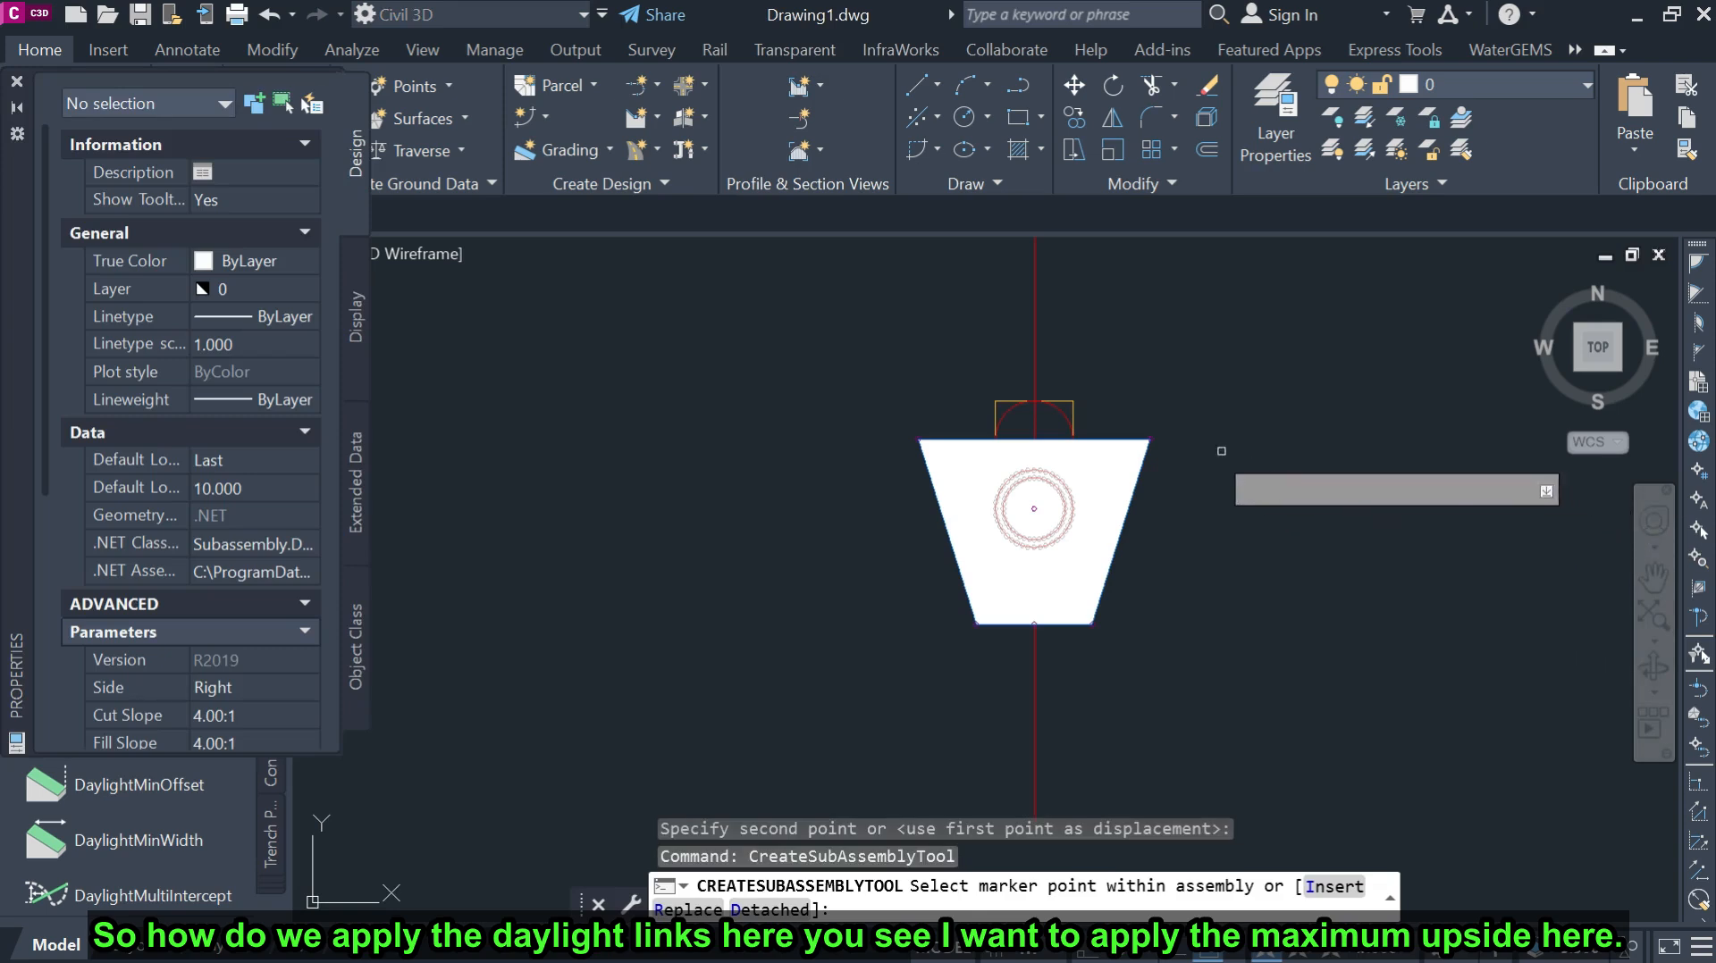
scroll(1150, 438, "up", 5)
scroll(1151, 435, "up", 2)
left_click(1107, 459)
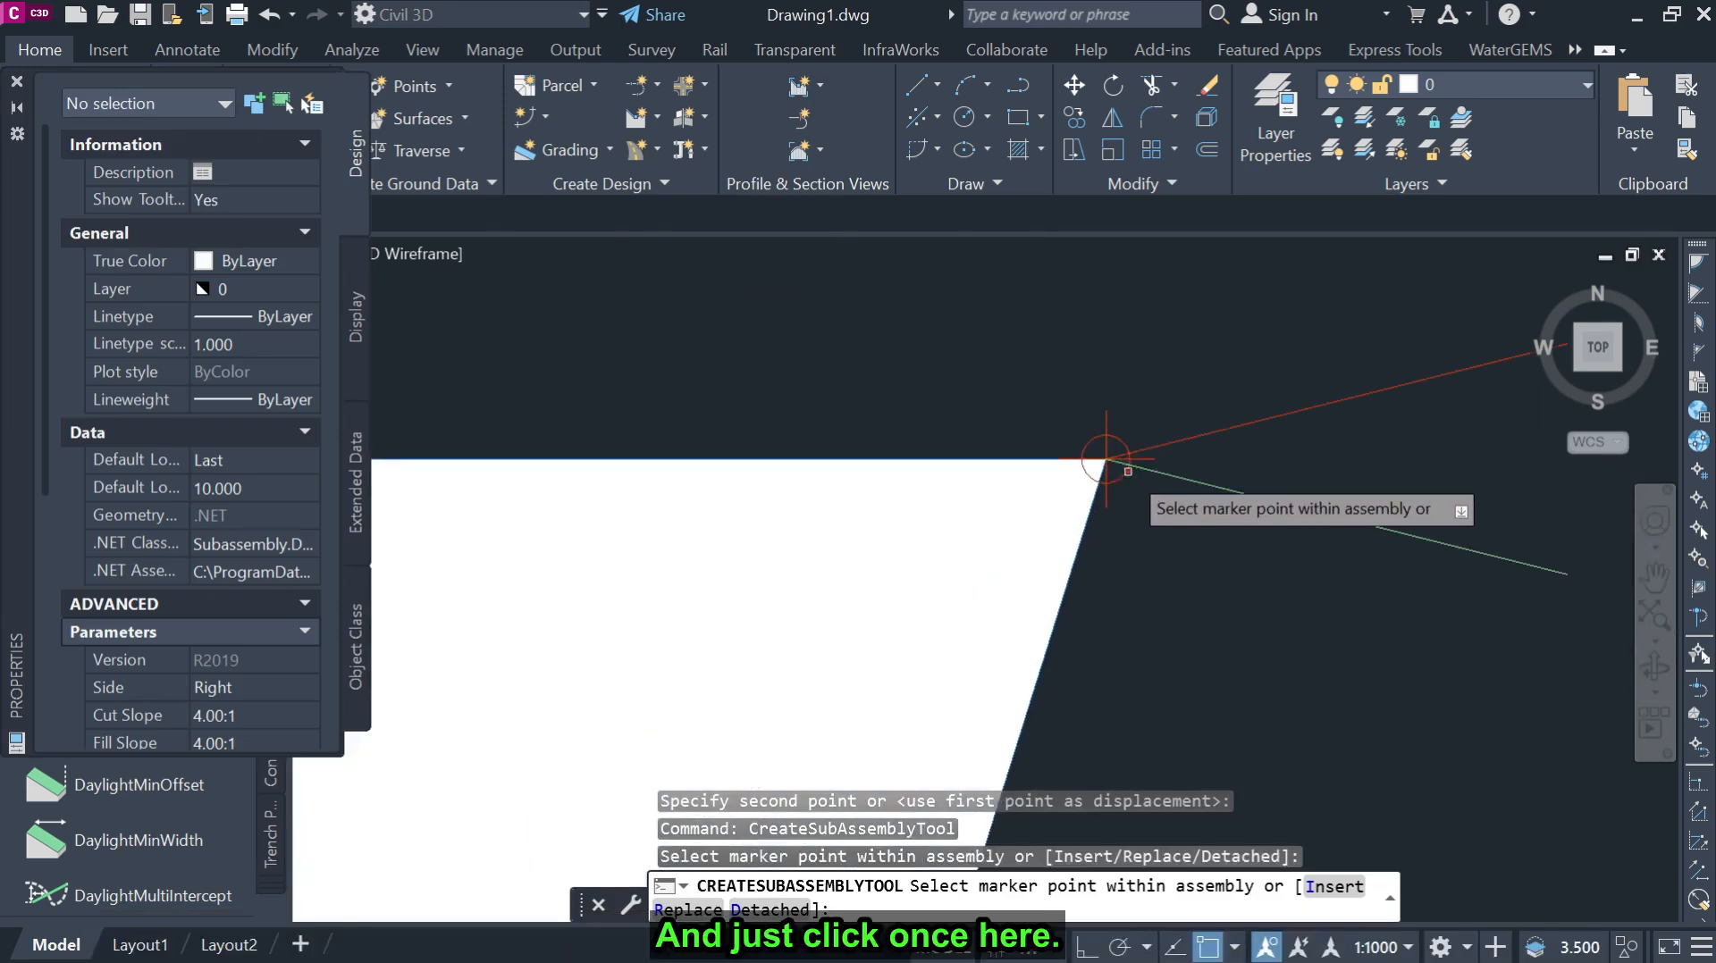
scroll(1106, 459, "down", 8)
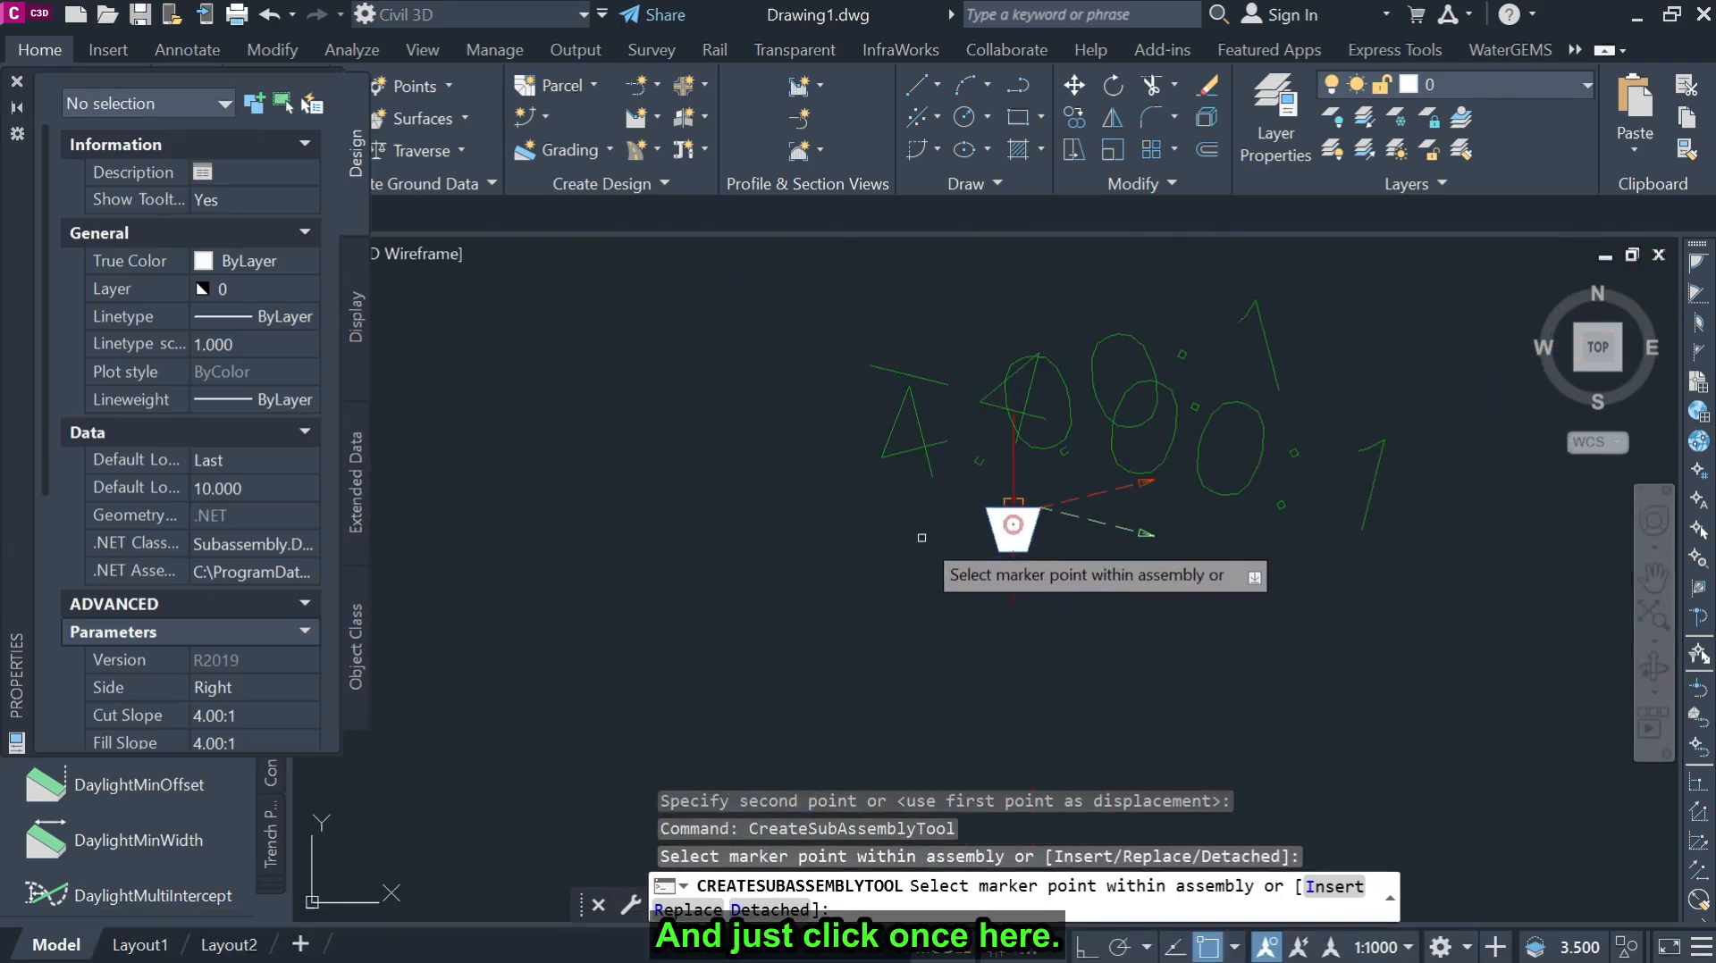
key("Escape")
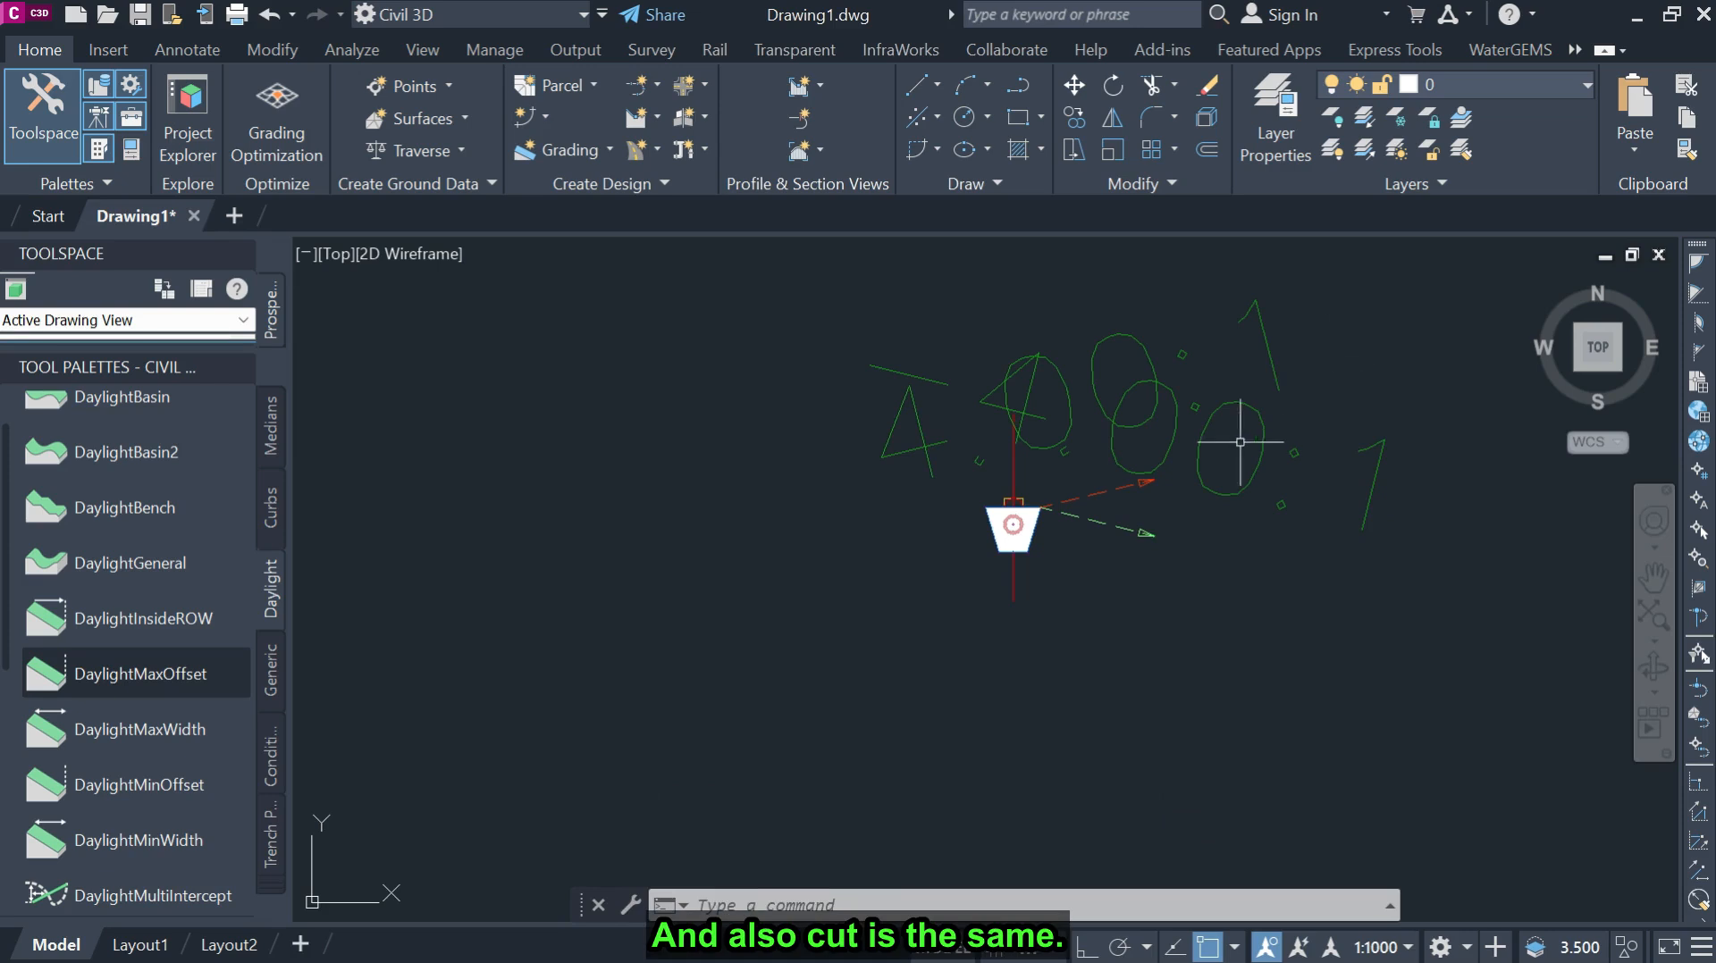
Open the subassembly properties of the right DaylightMaxOffset and set its Cut Slope parameter to 2:1.
scroll(1200, 478, "up", 2)
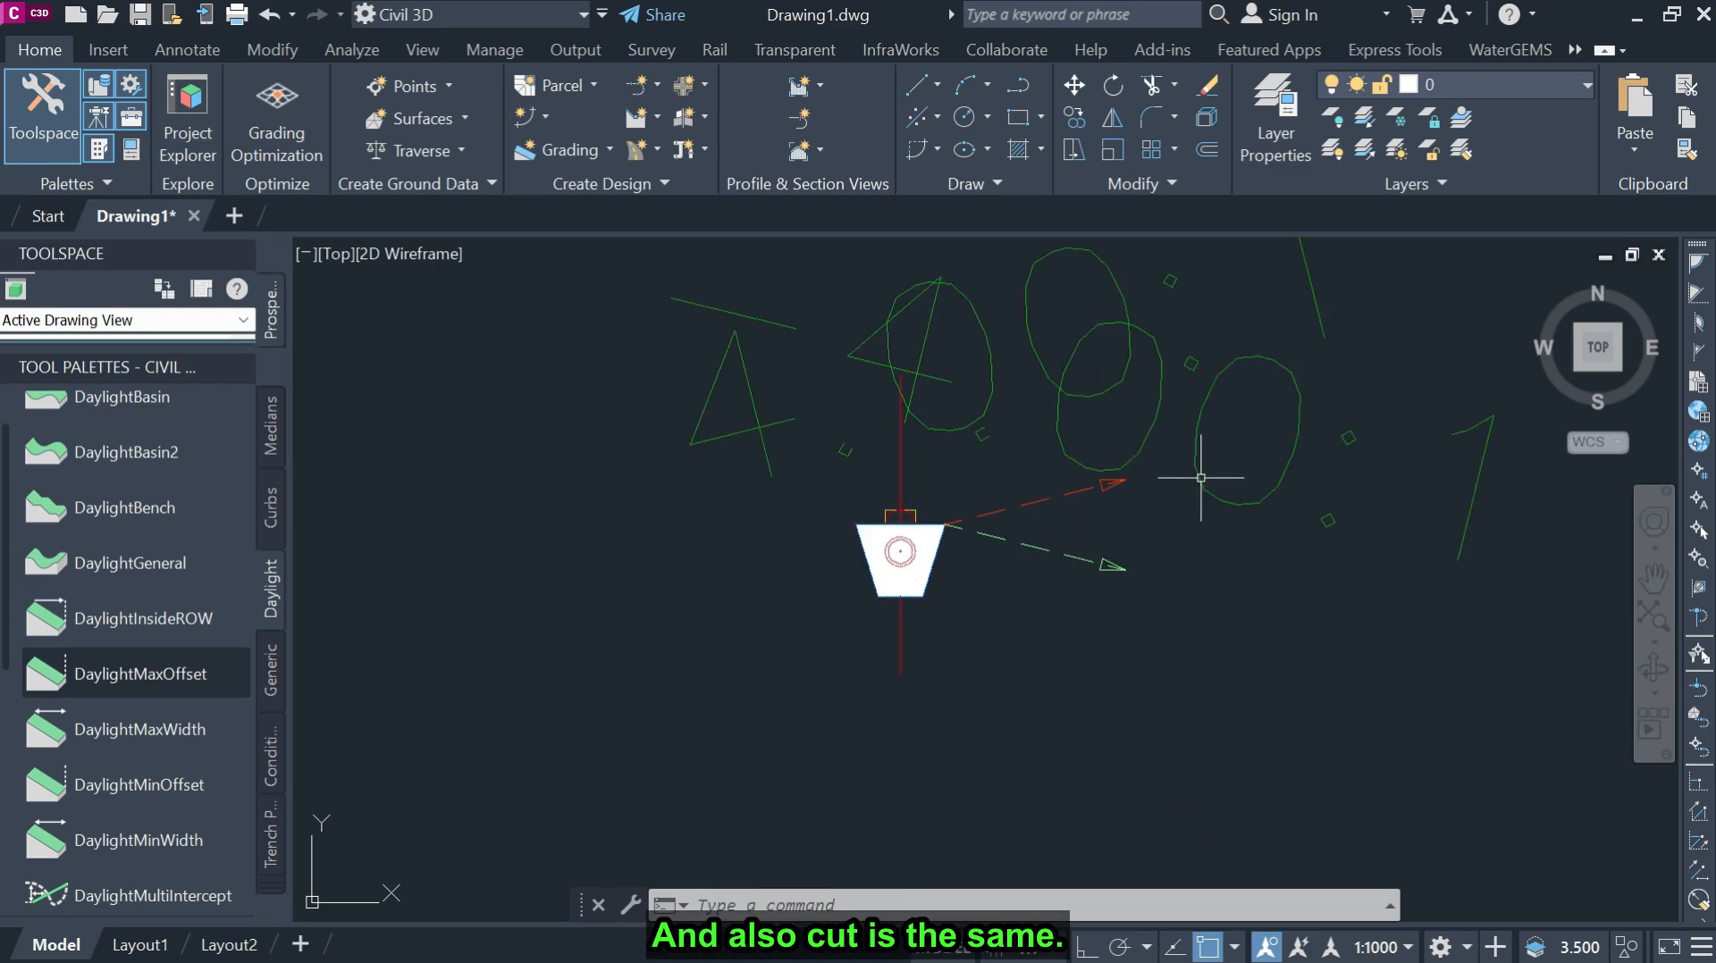
left_click(1119, 572)
right_click(1119, 572)
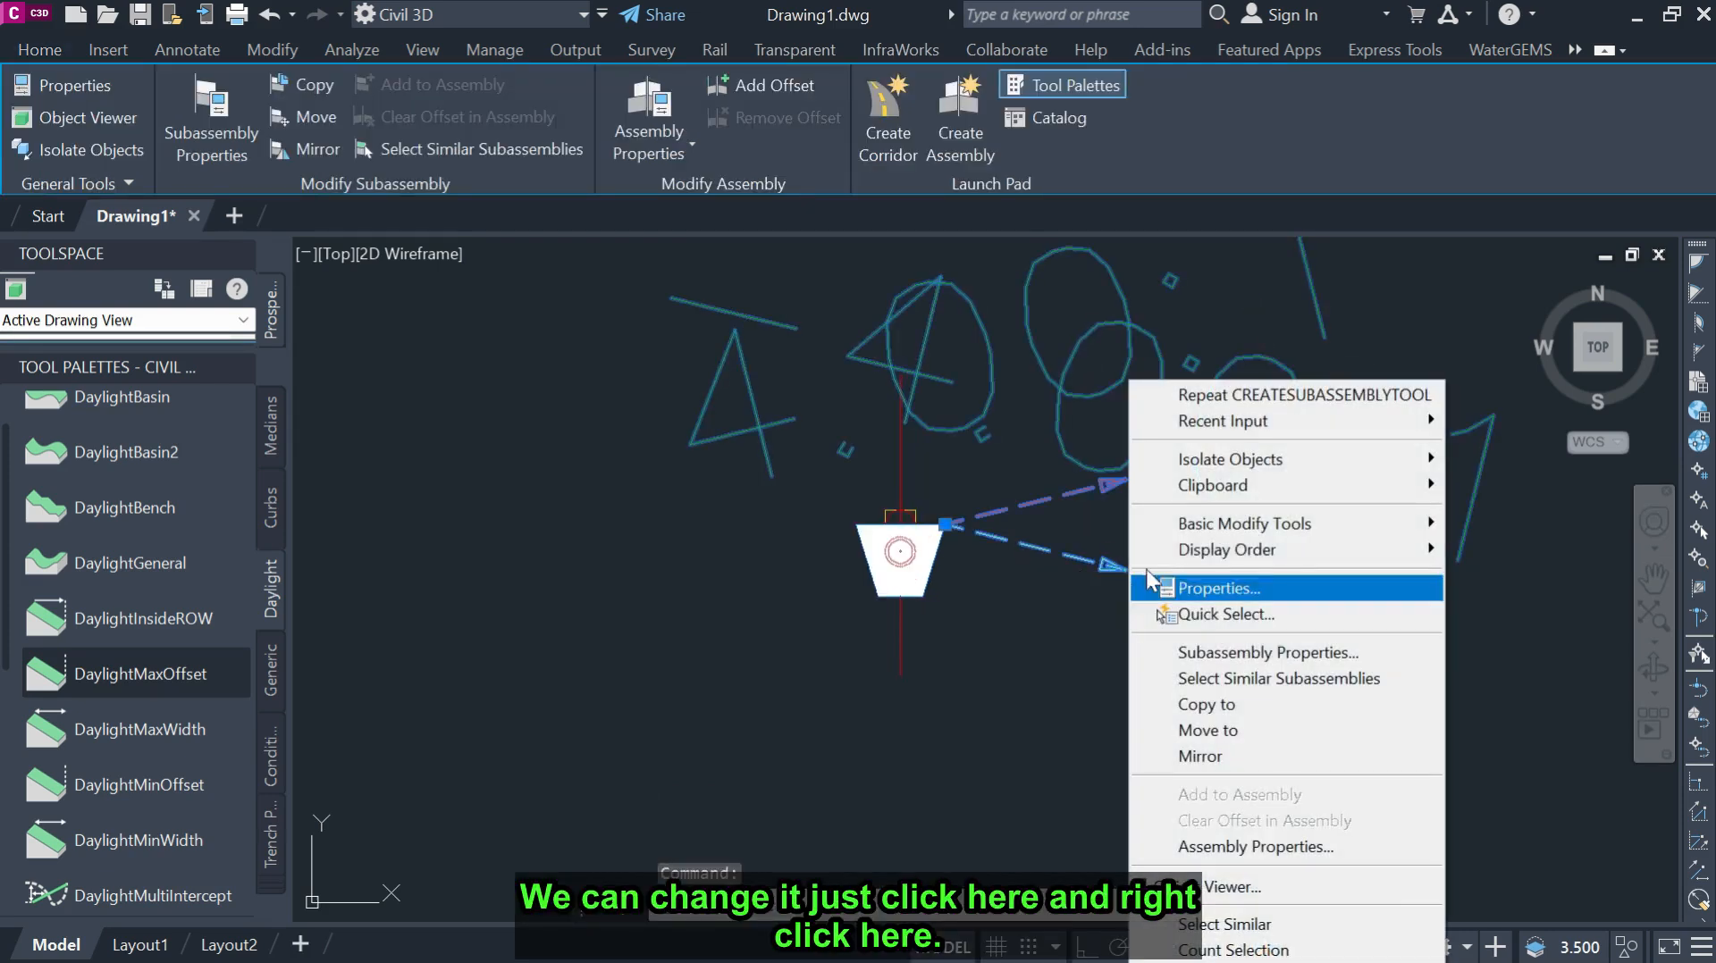
left_click(1288, 652)
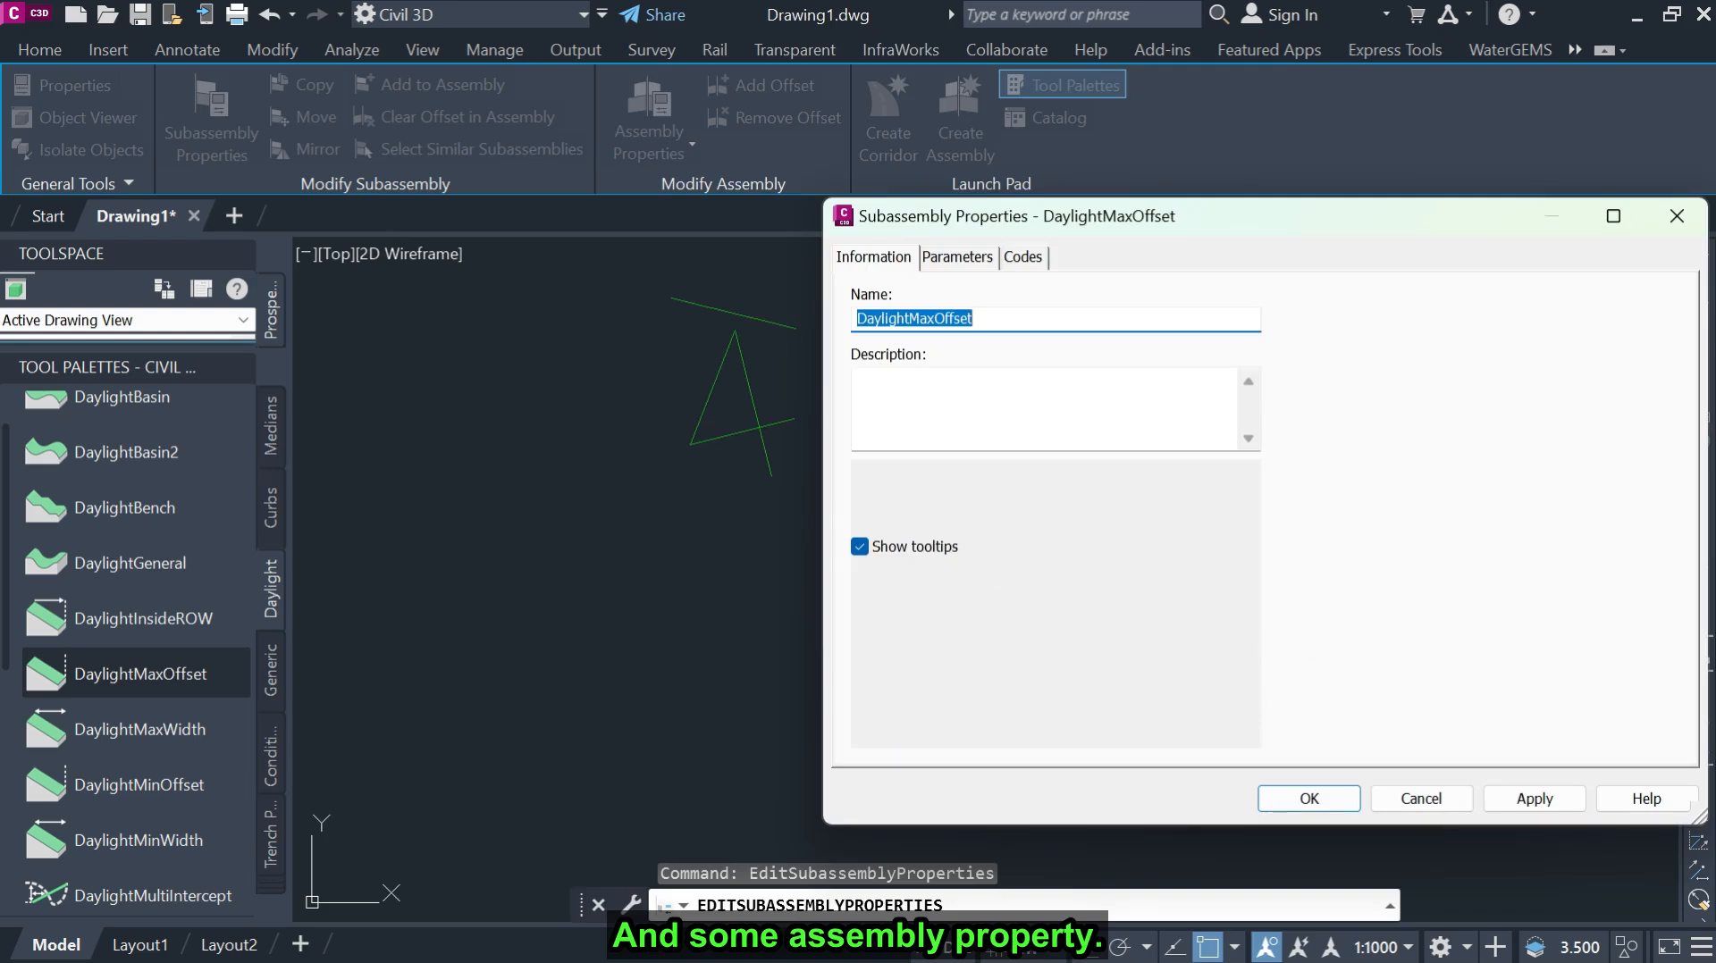
left_click(956, 257)
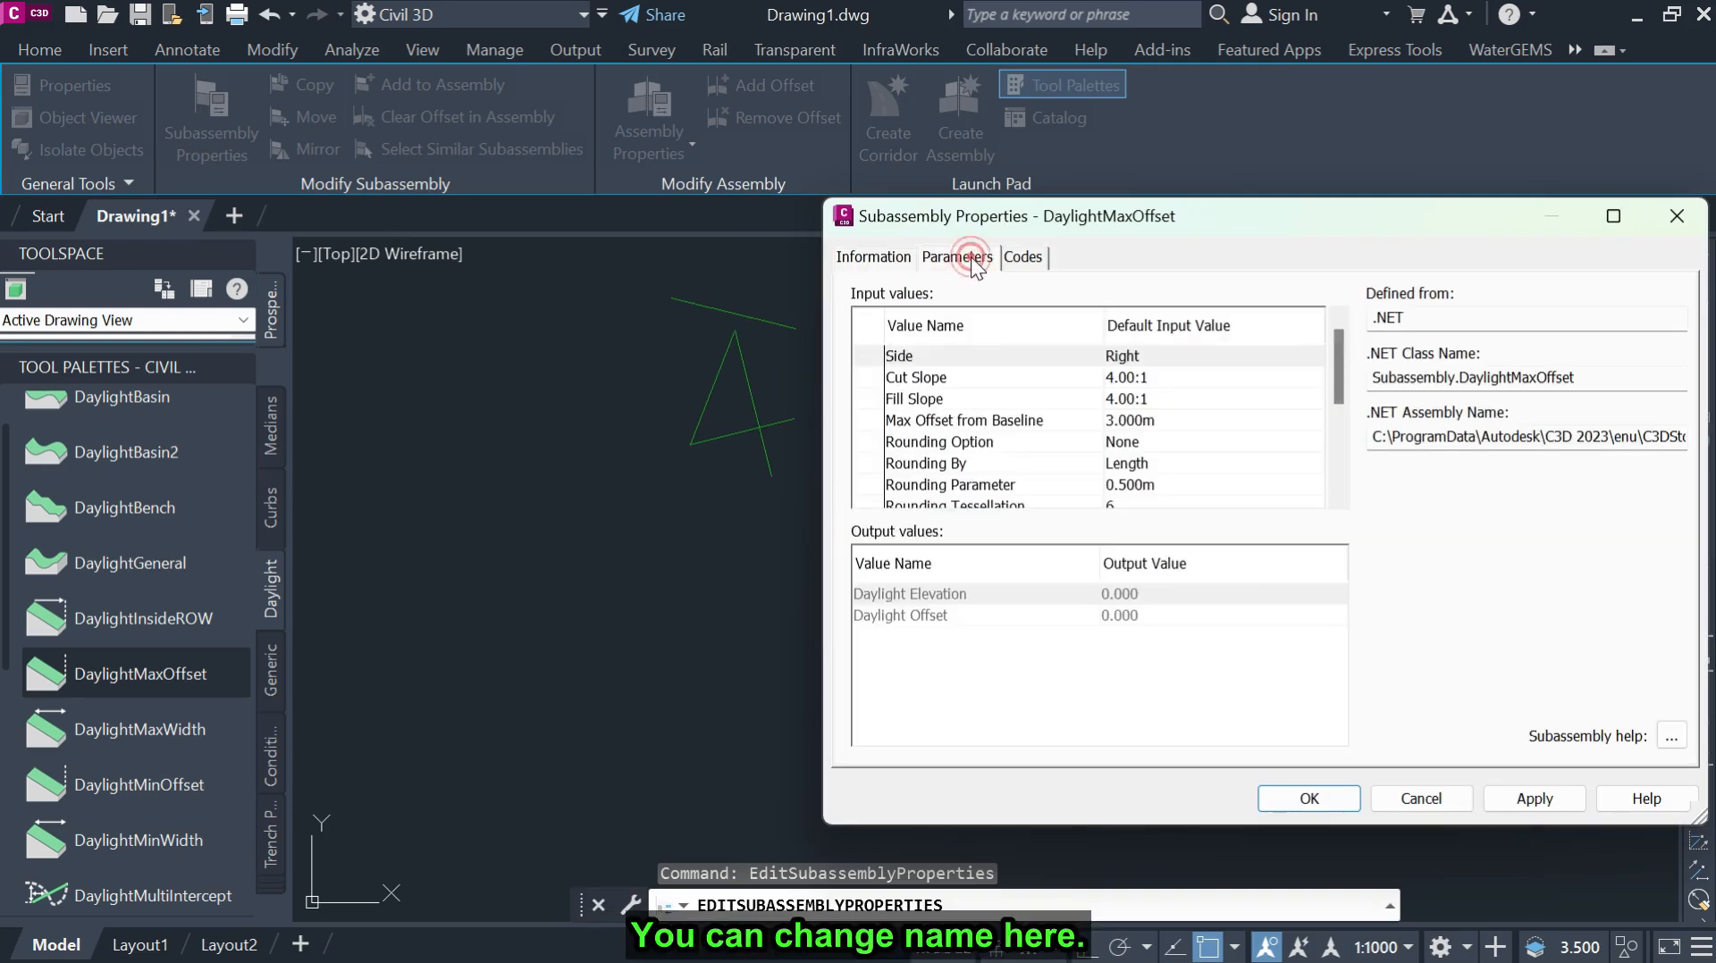
left_click(1171, 376)
left_click(1170, 375)
type("2")
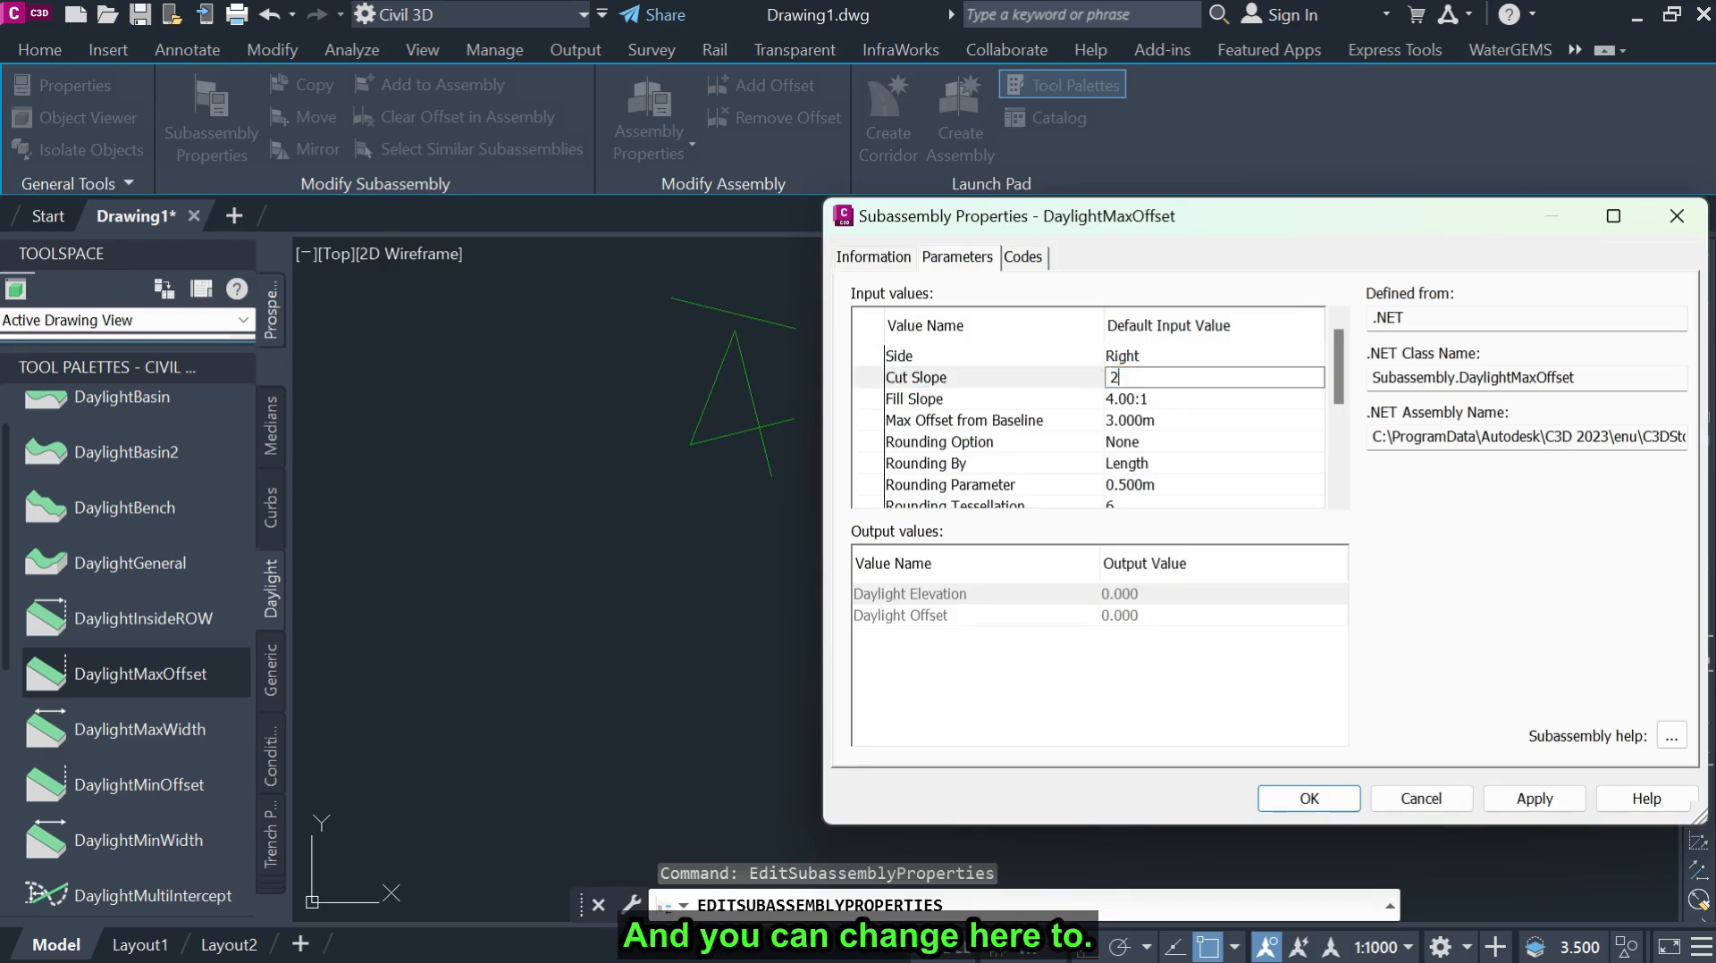
Set the DaylightMaxOffset subassembly's Fill Slope to 2:1.
left_click(1157, 420)
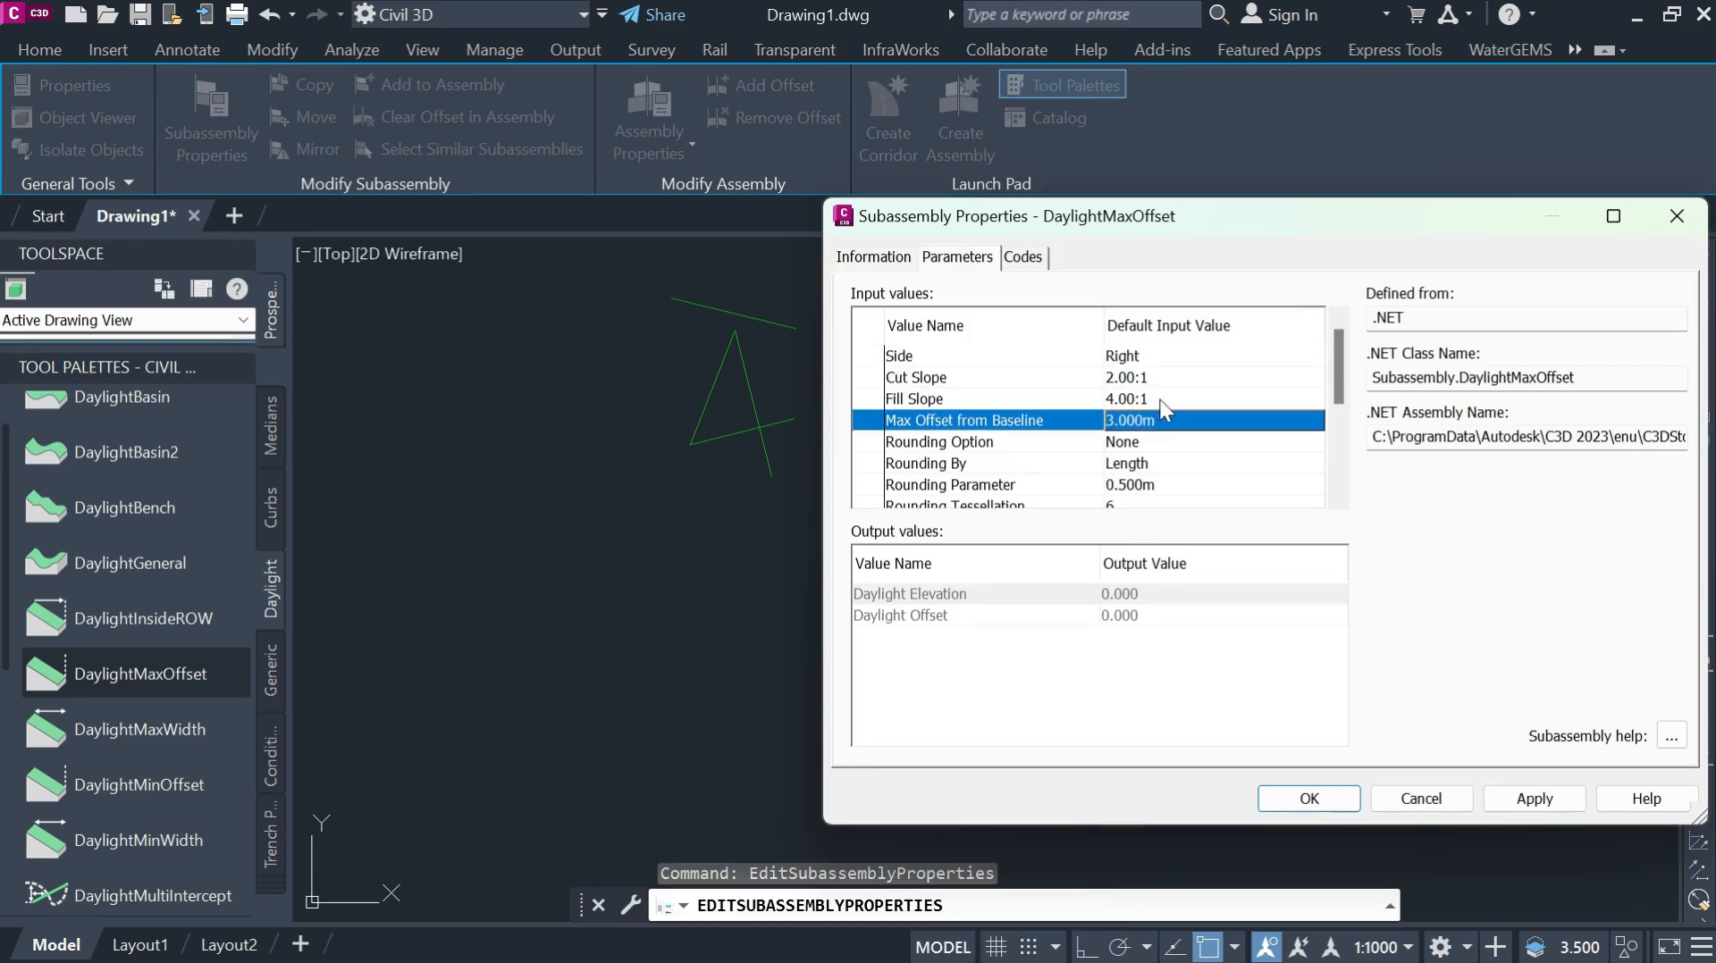
left_click(1160, 399)
left_click(1160, 399)
type("2")
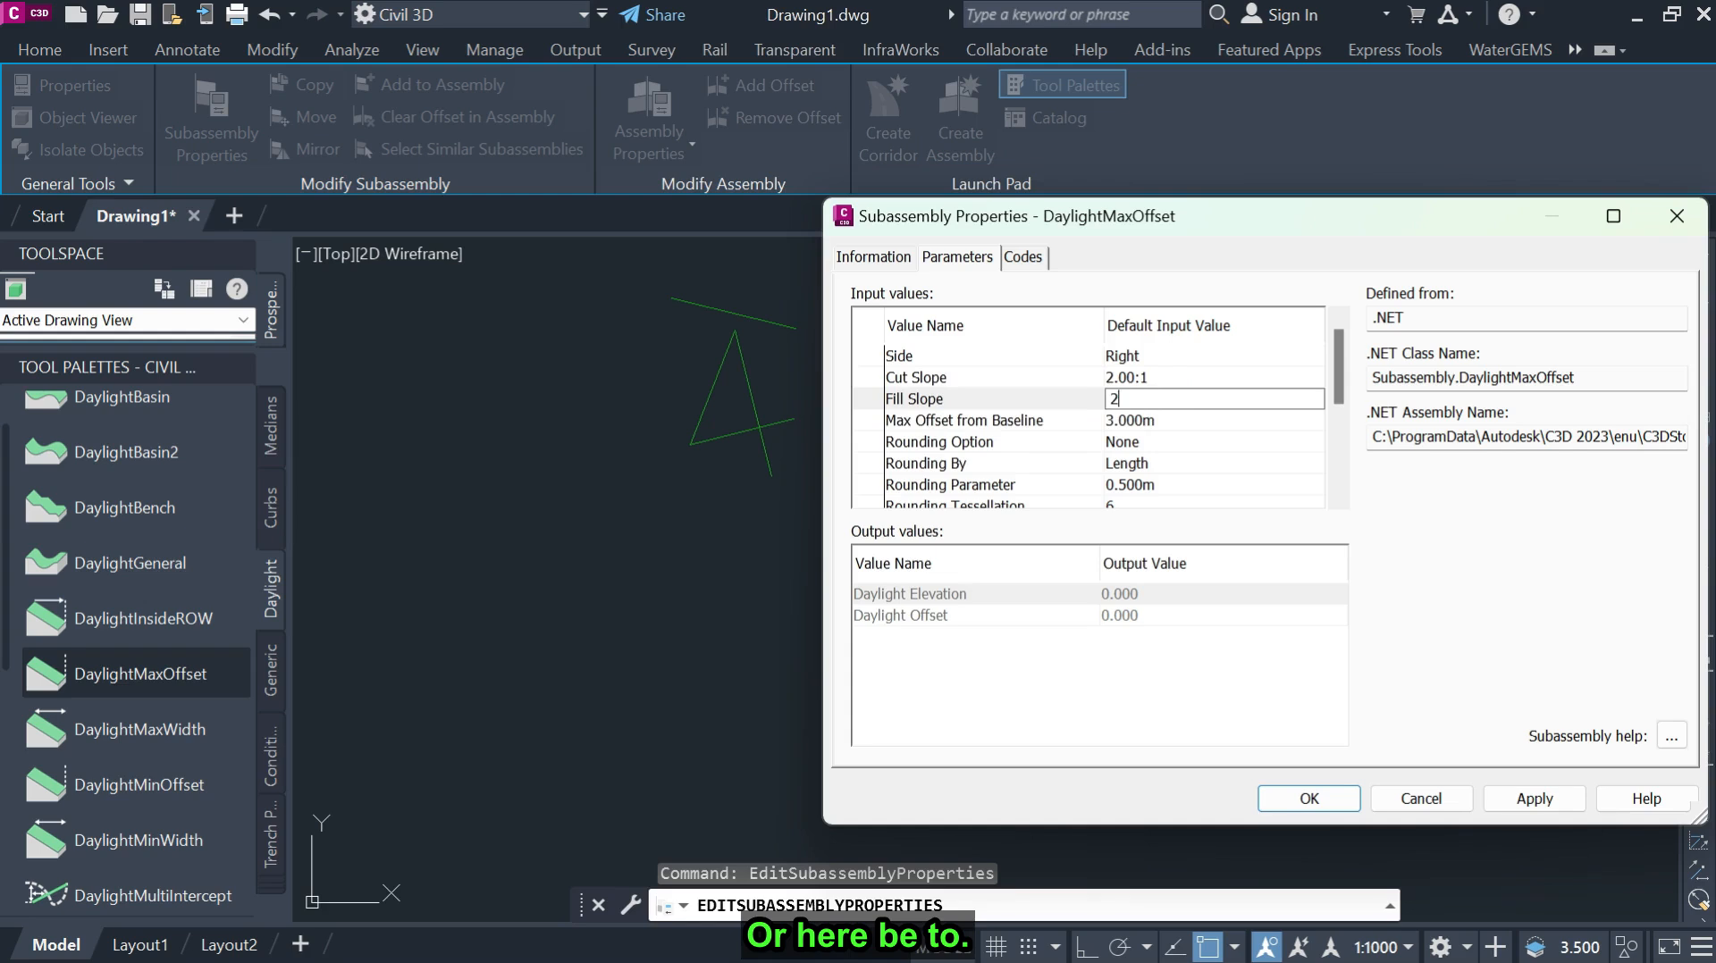
Set the daylight subassembly's Max Offset from Baseline to 5 m, apply it and accept the properties.
left_click(1162, 420)
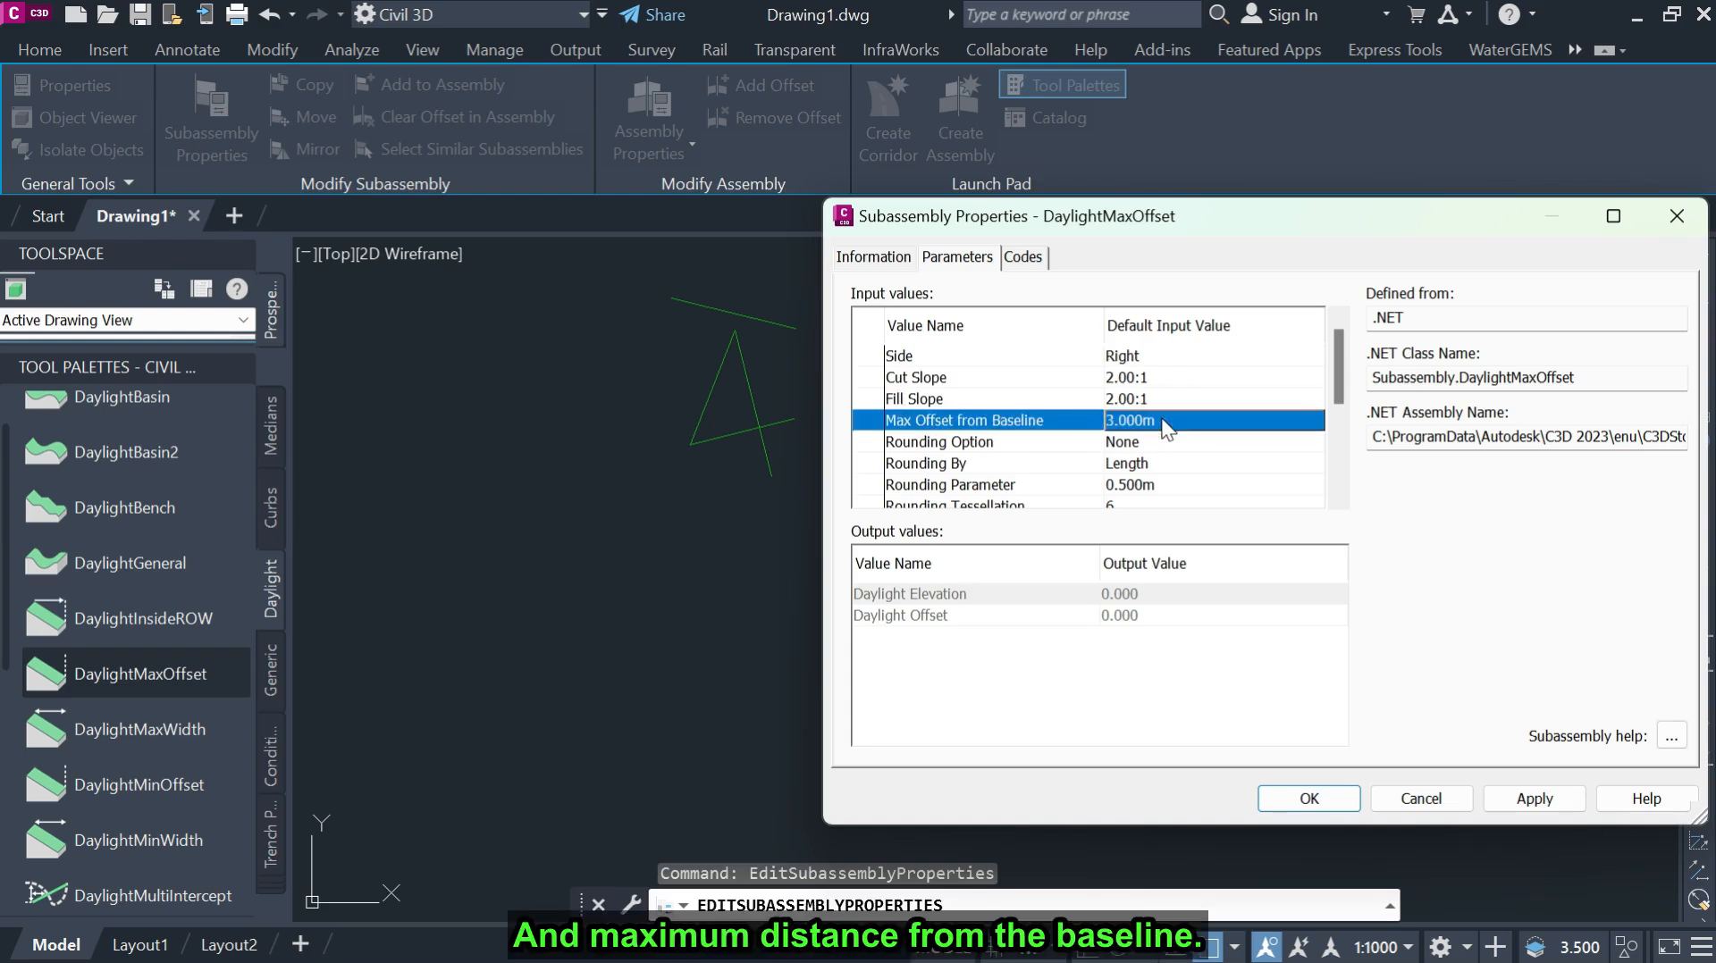
left_click(1165, 420)
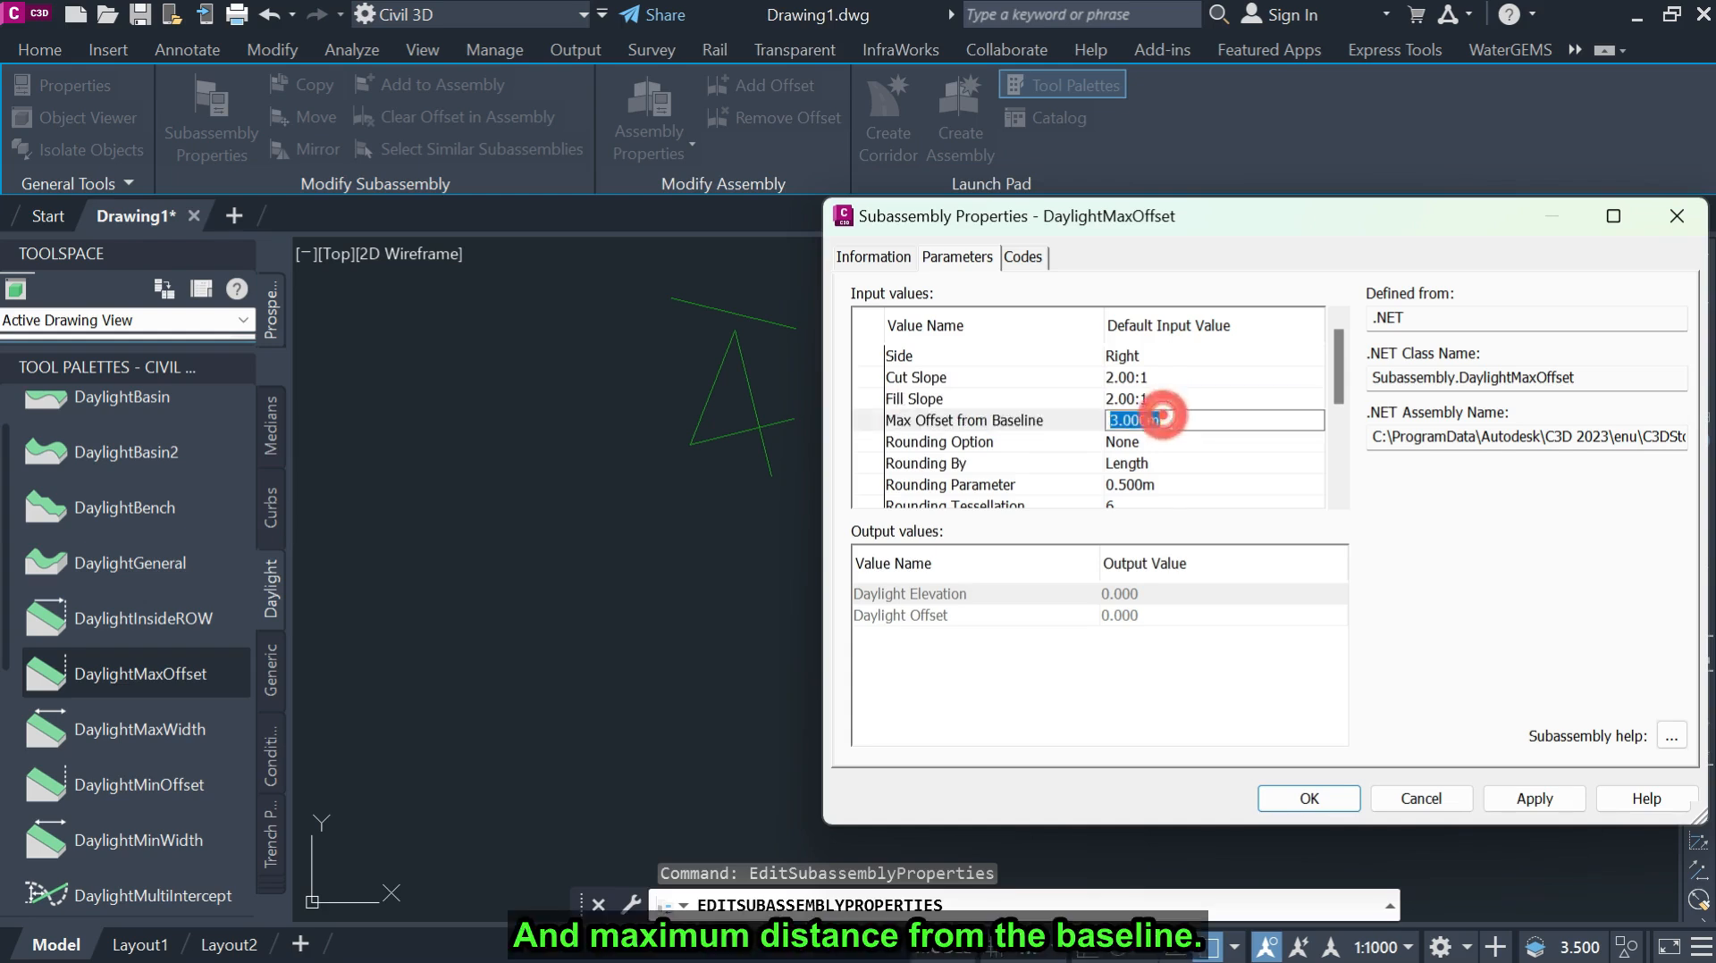
type("5")
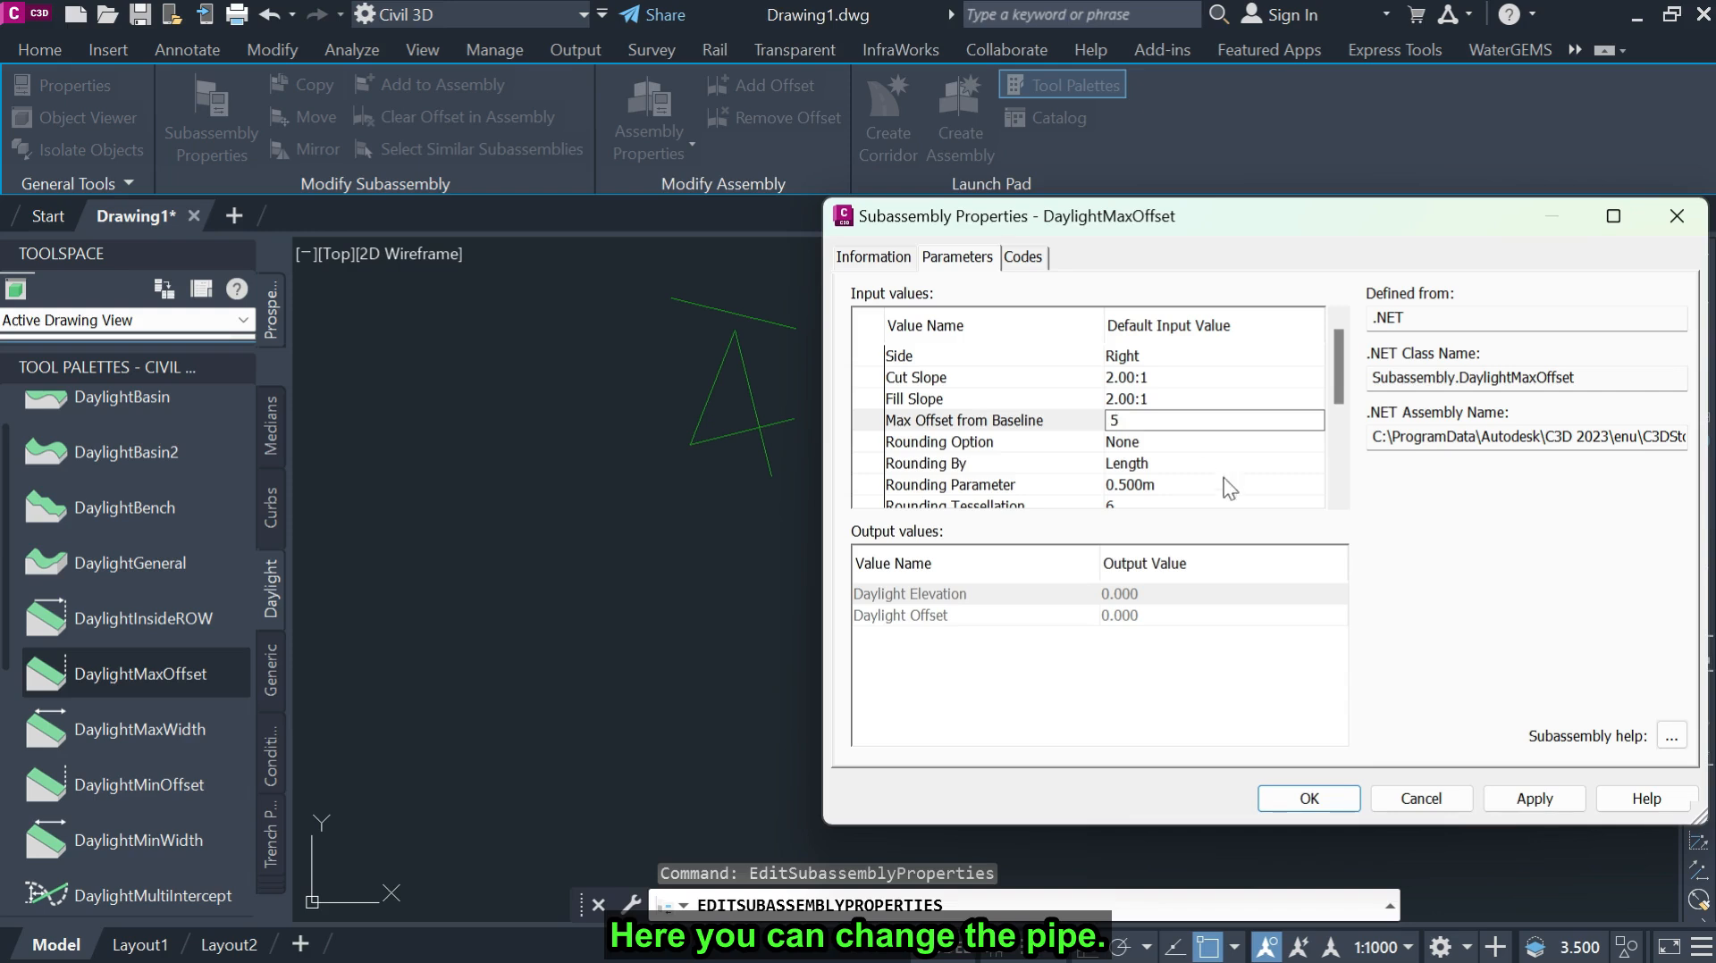
left_click(1521, 798)
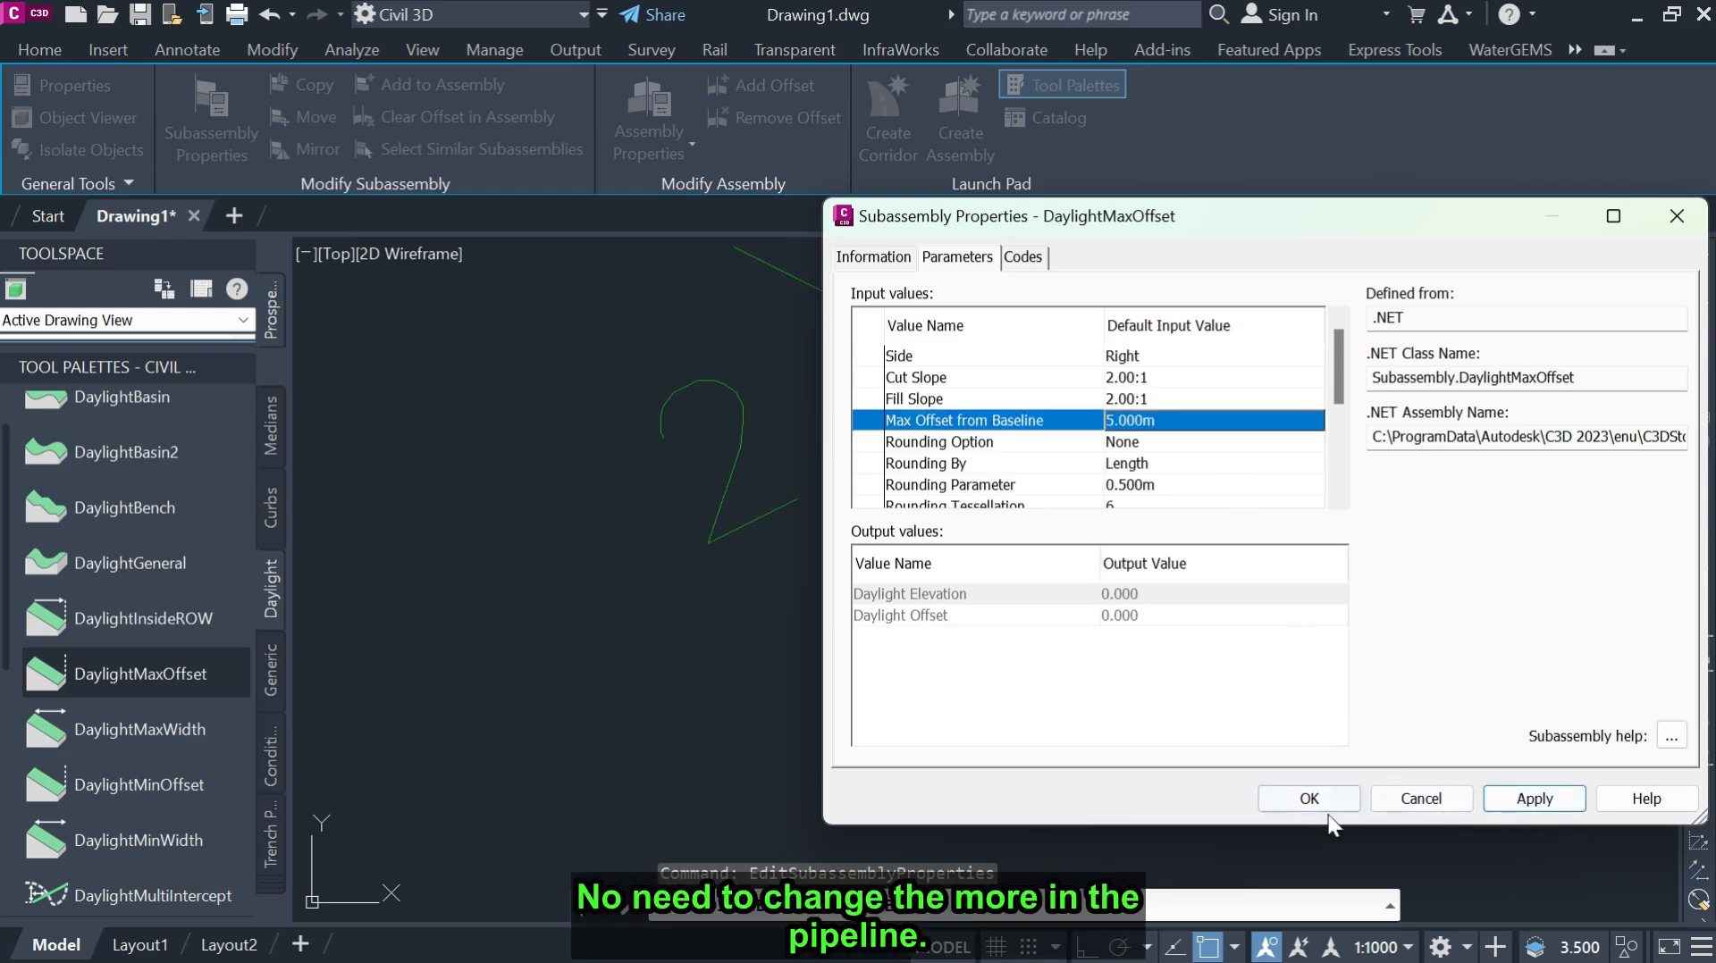
left_click(1309, 798)
scroll(1007, 525, "up", 5)
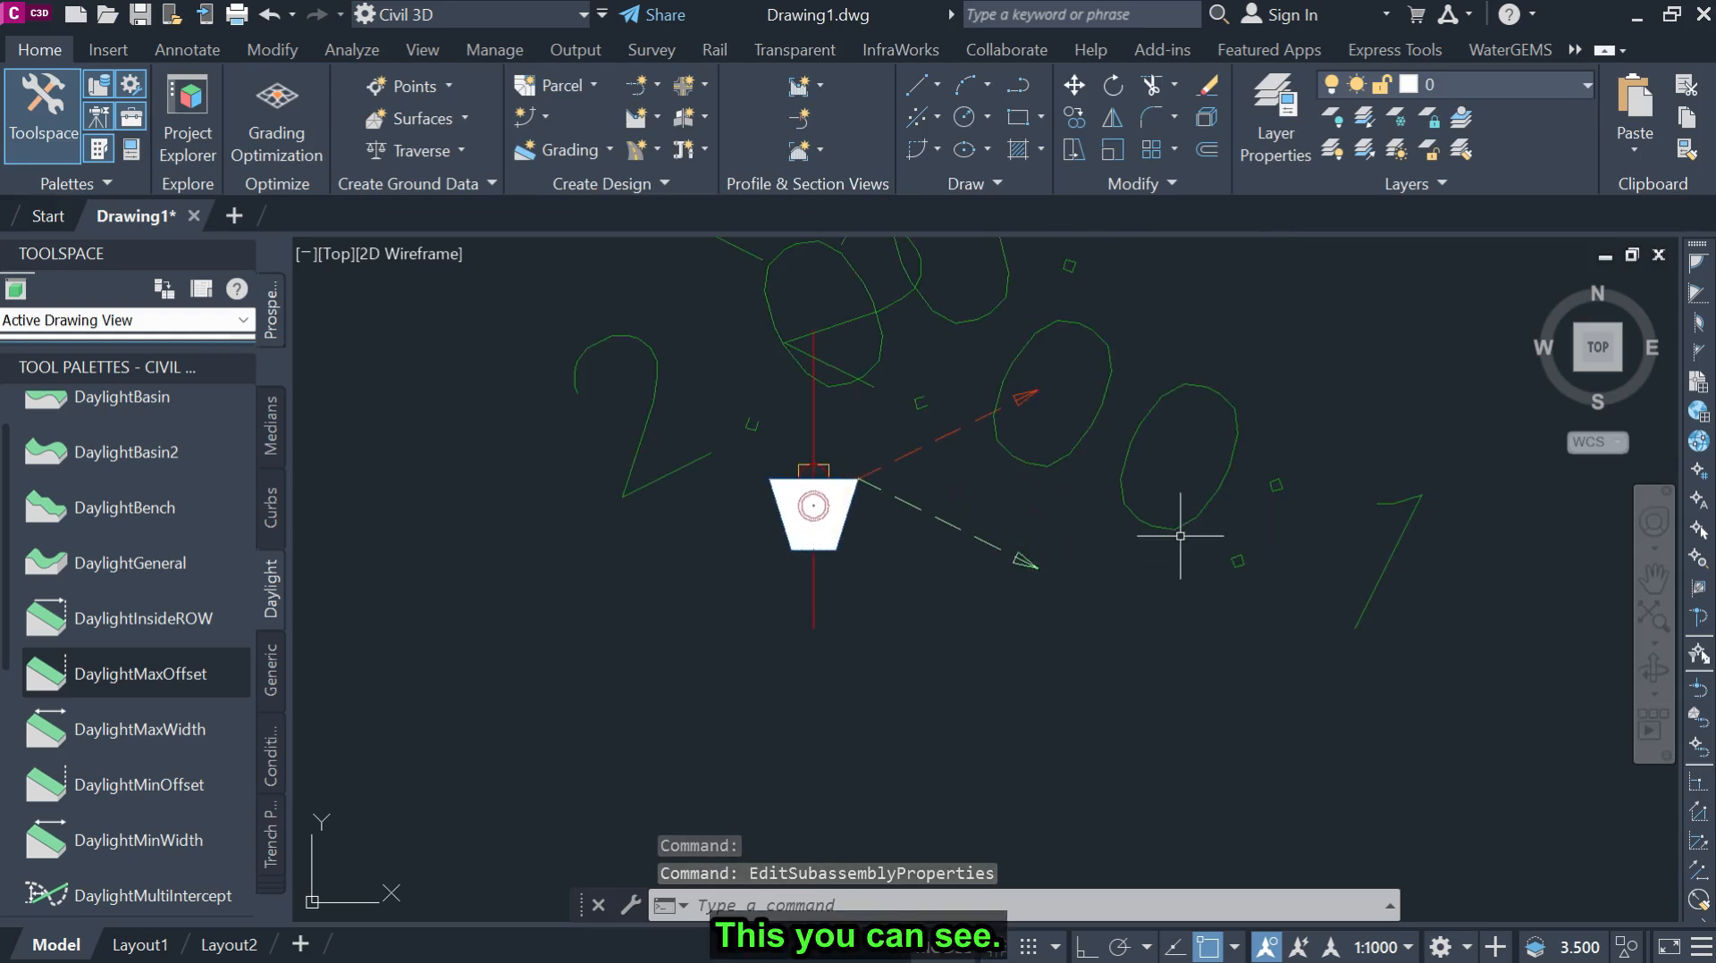
Open the label properties of the downward daylight slope's label and assign the Flat Grades label style.
left_click(1176, 530)
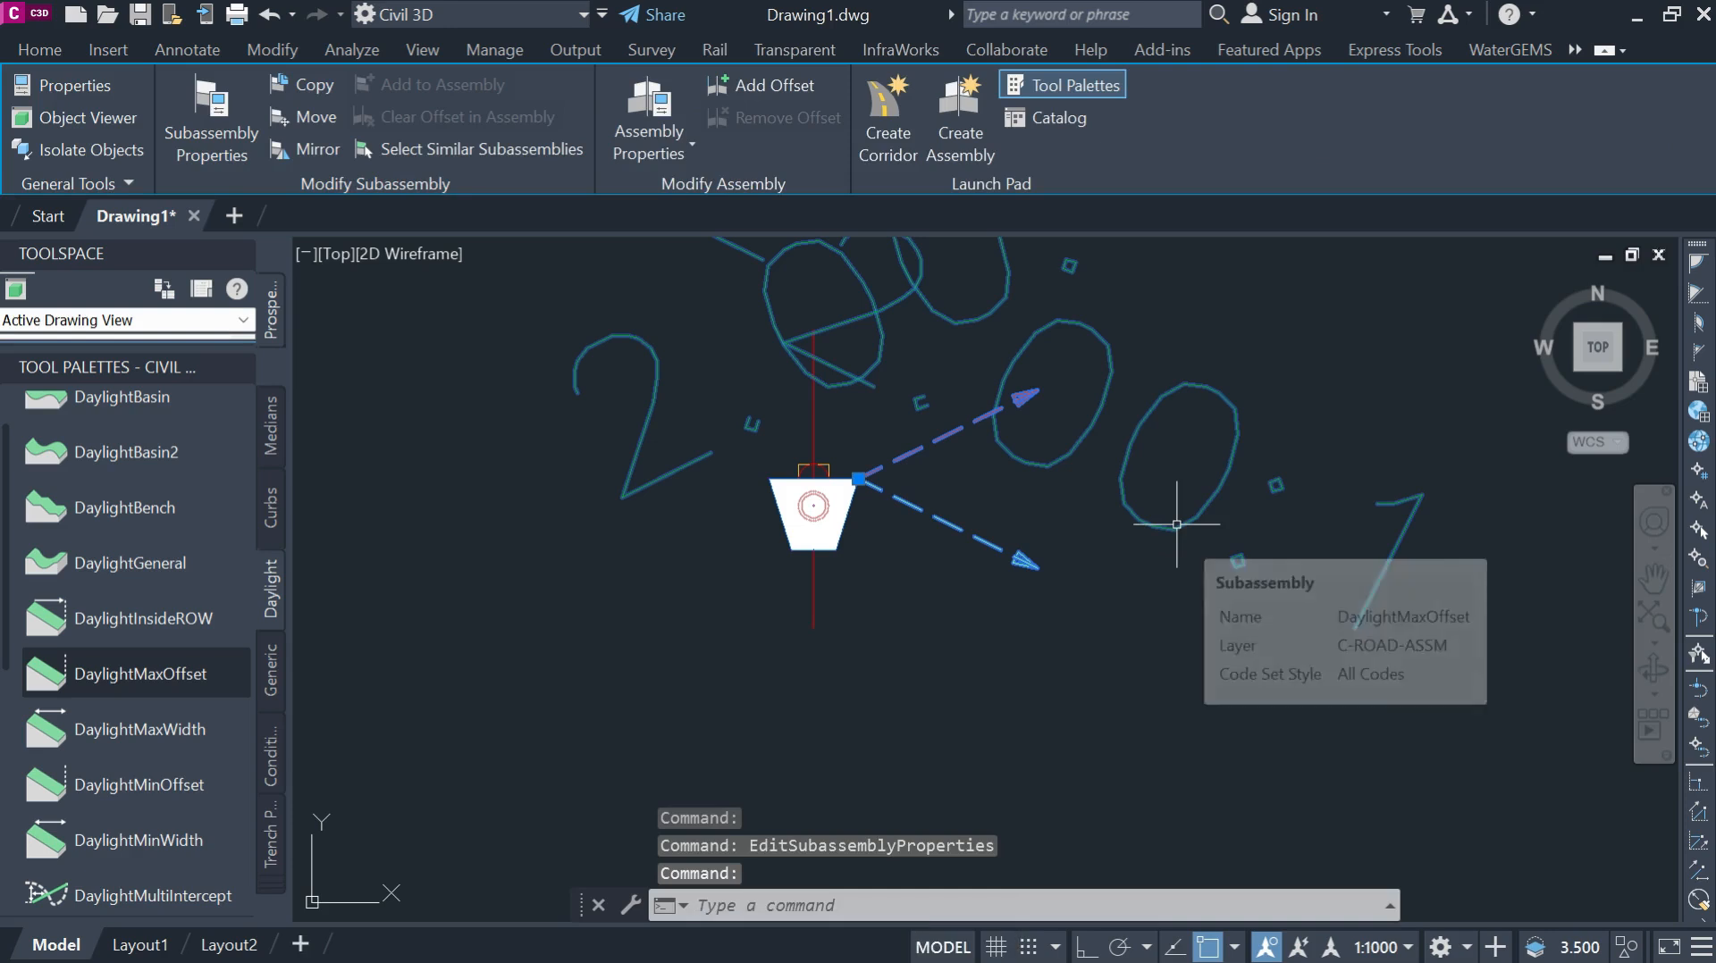
right_click(1176, 530)
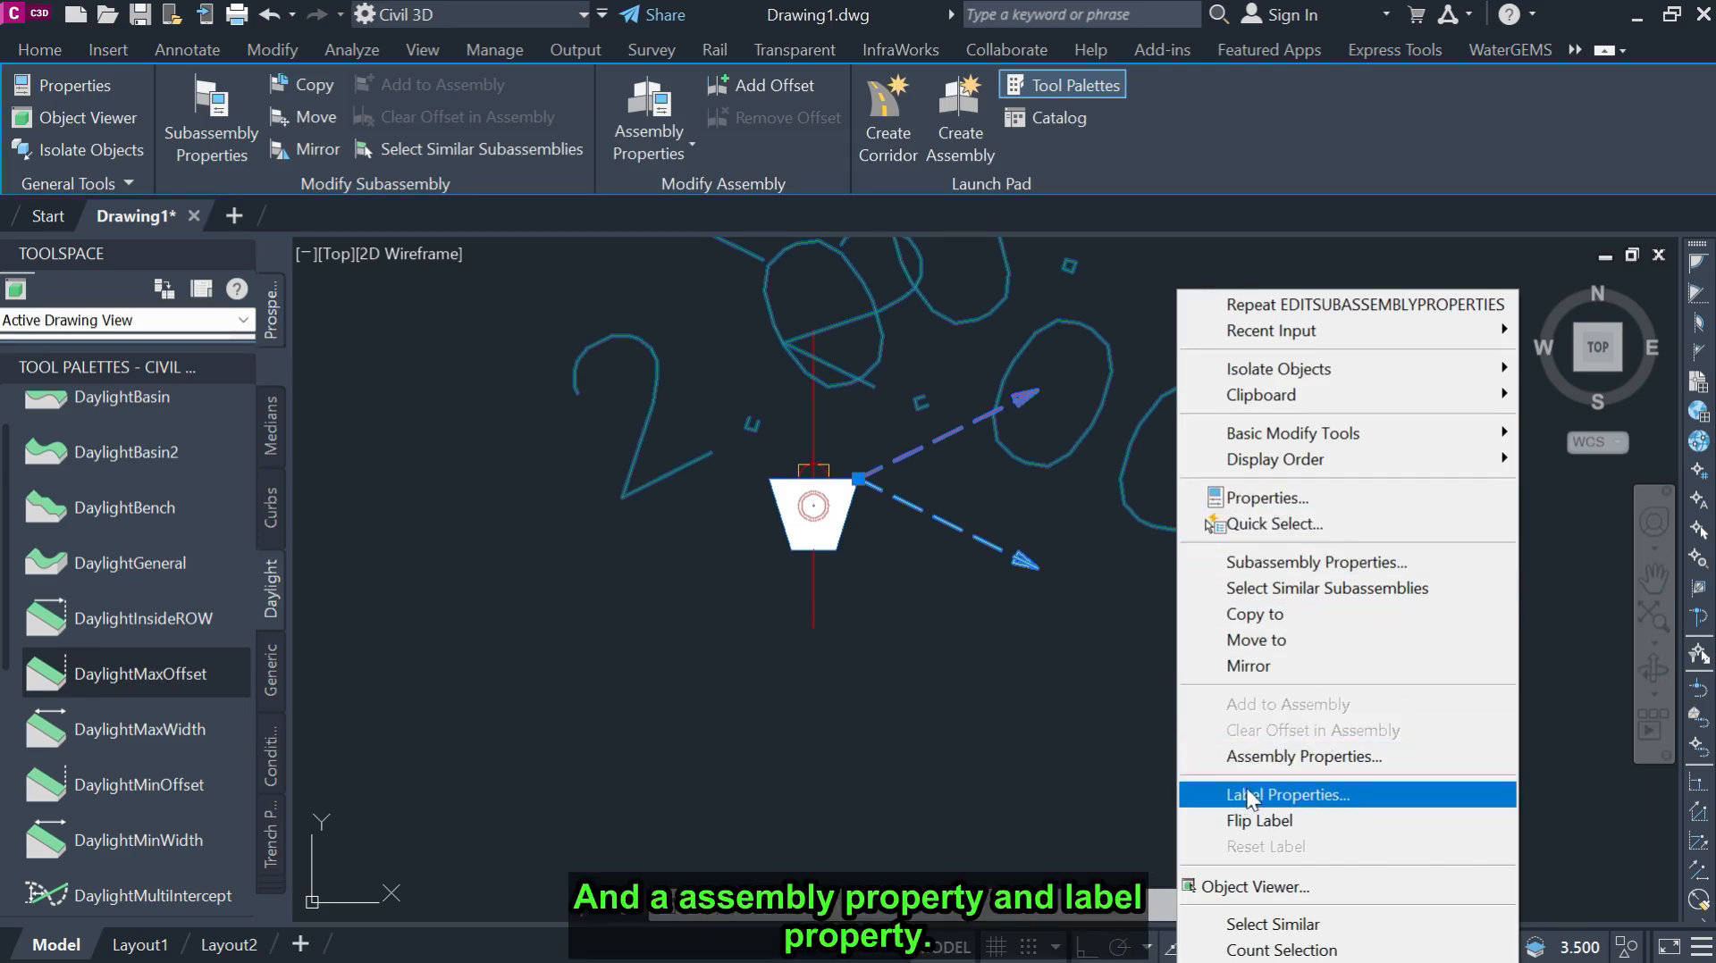
left_click(1299, 798)
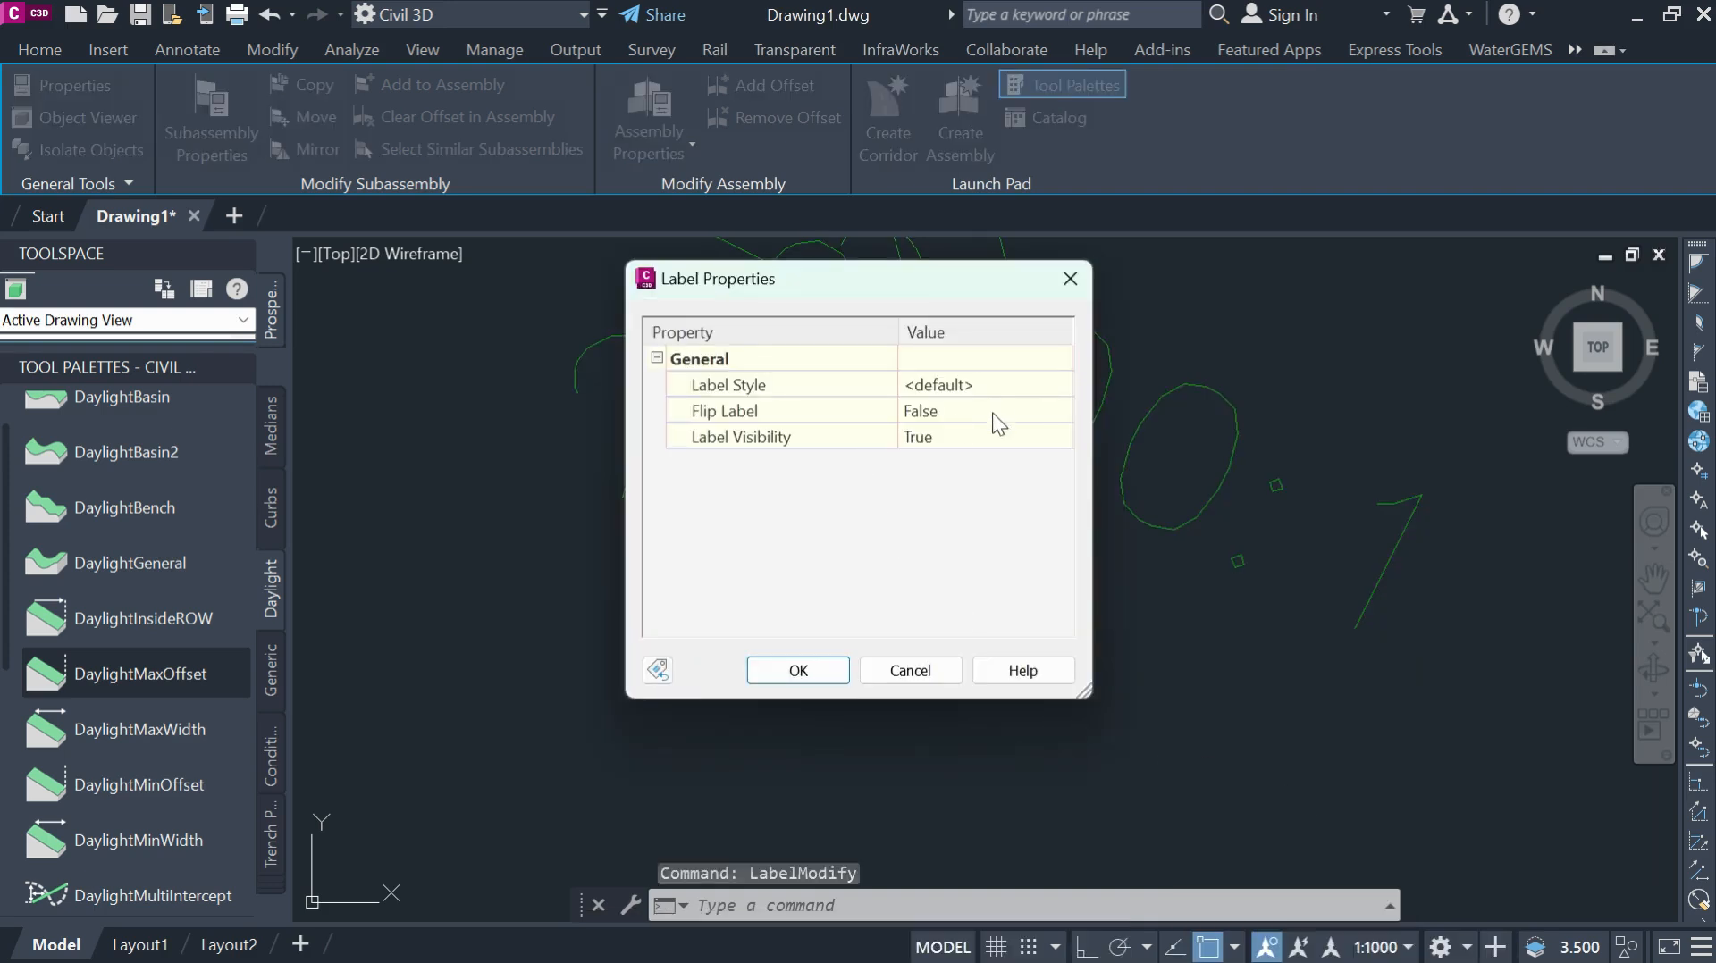
left_click(999, 388)
left_click(1059, 385)
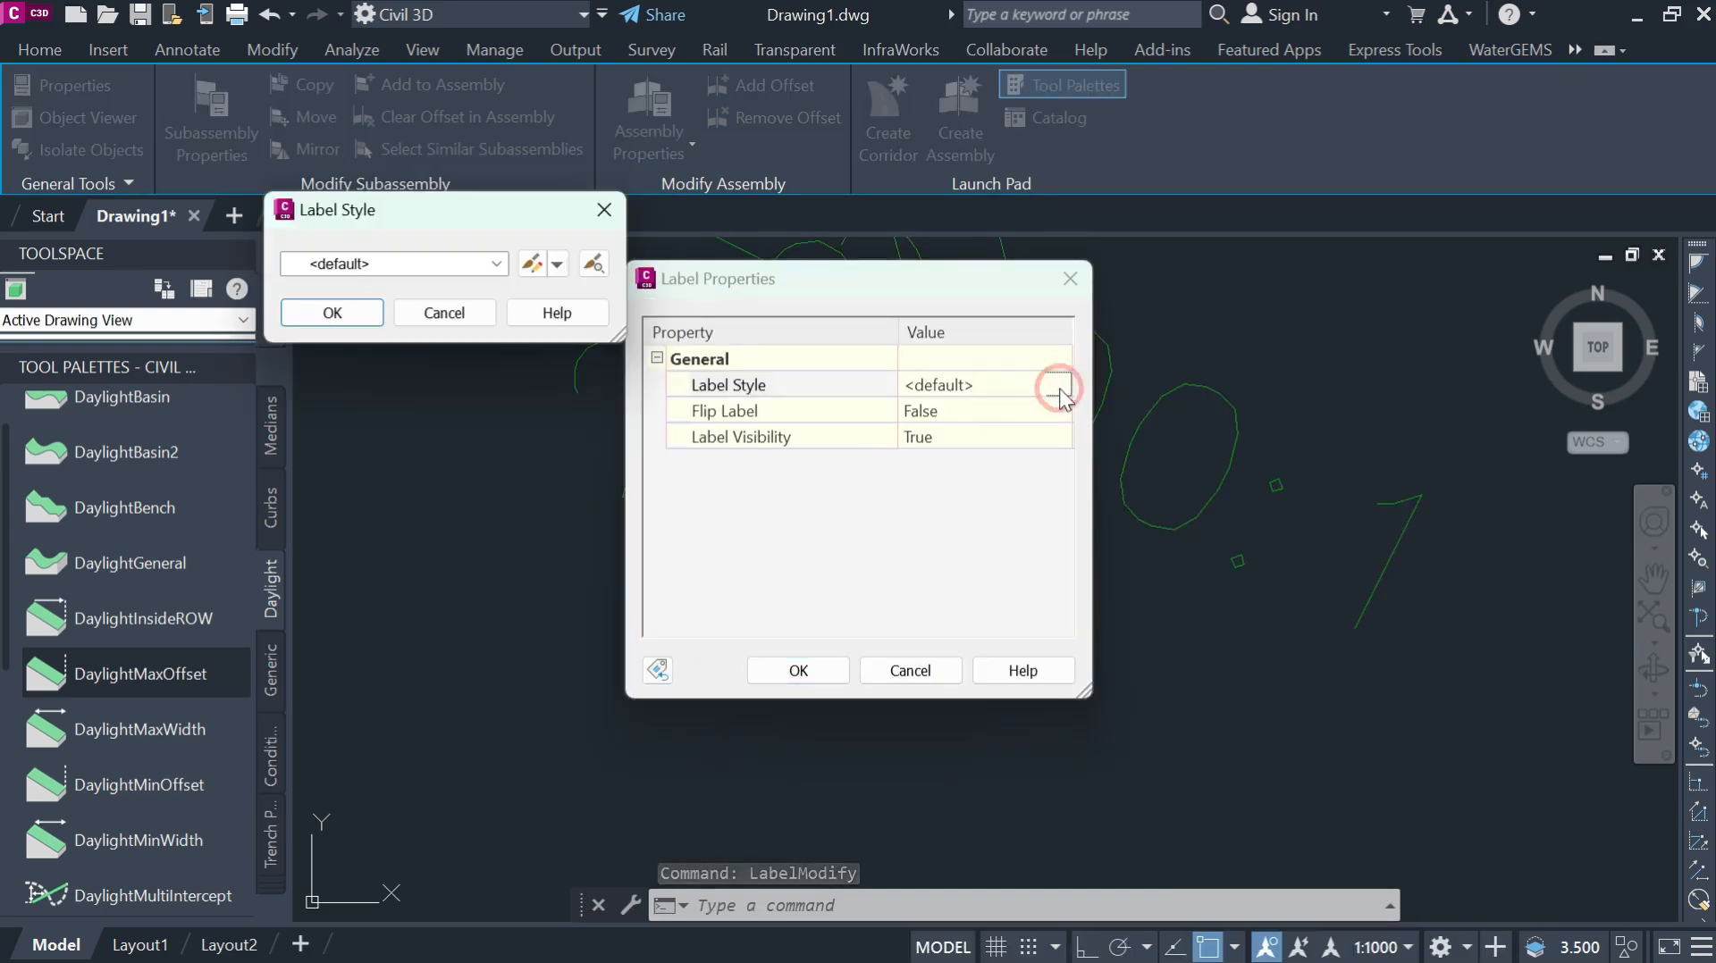
left_click(498, 264)
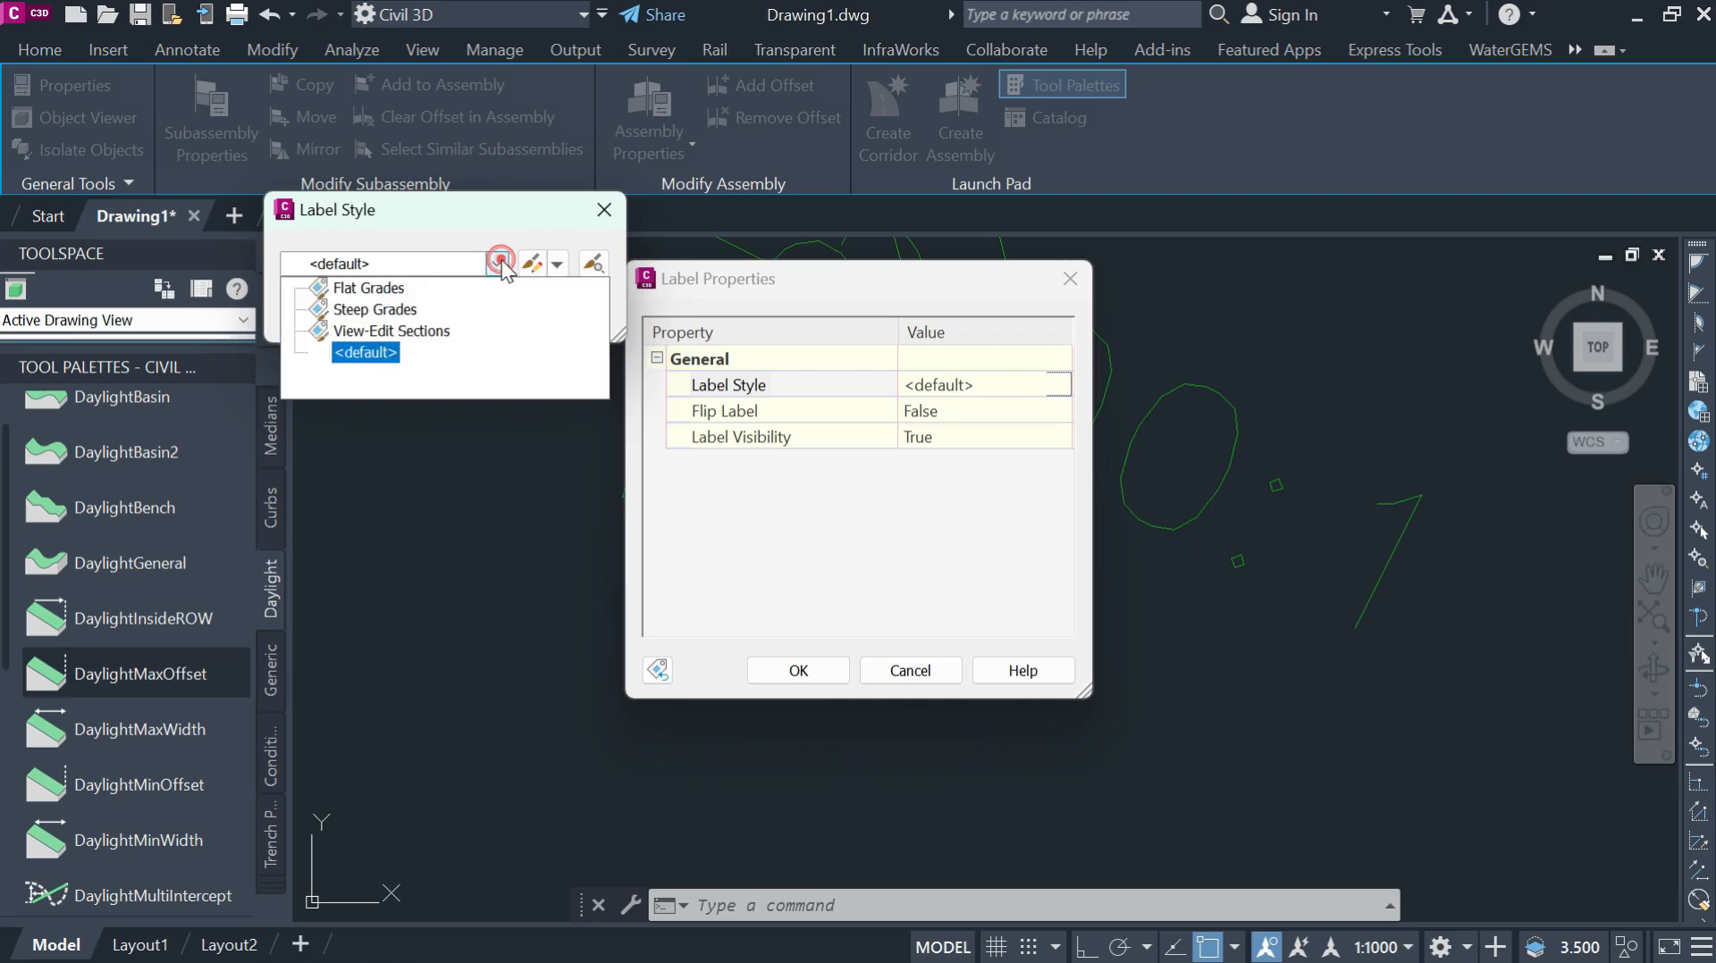
left_click(362, 288)
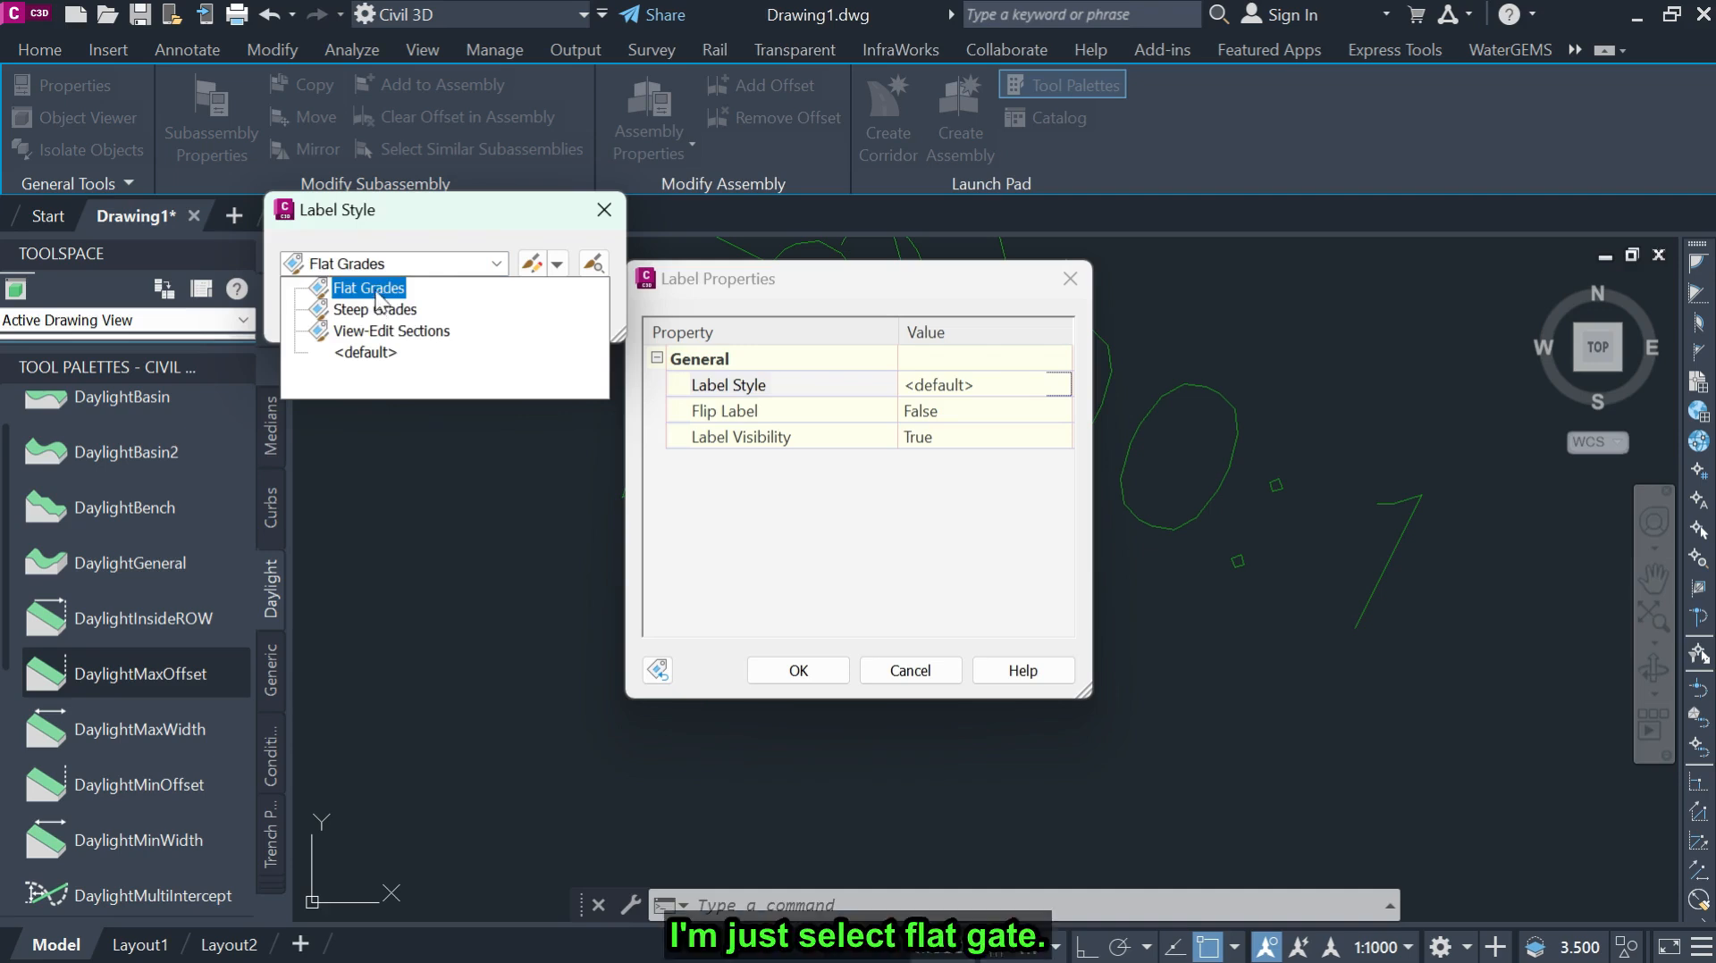
left_click(376, 292)
left_click(348, 316)
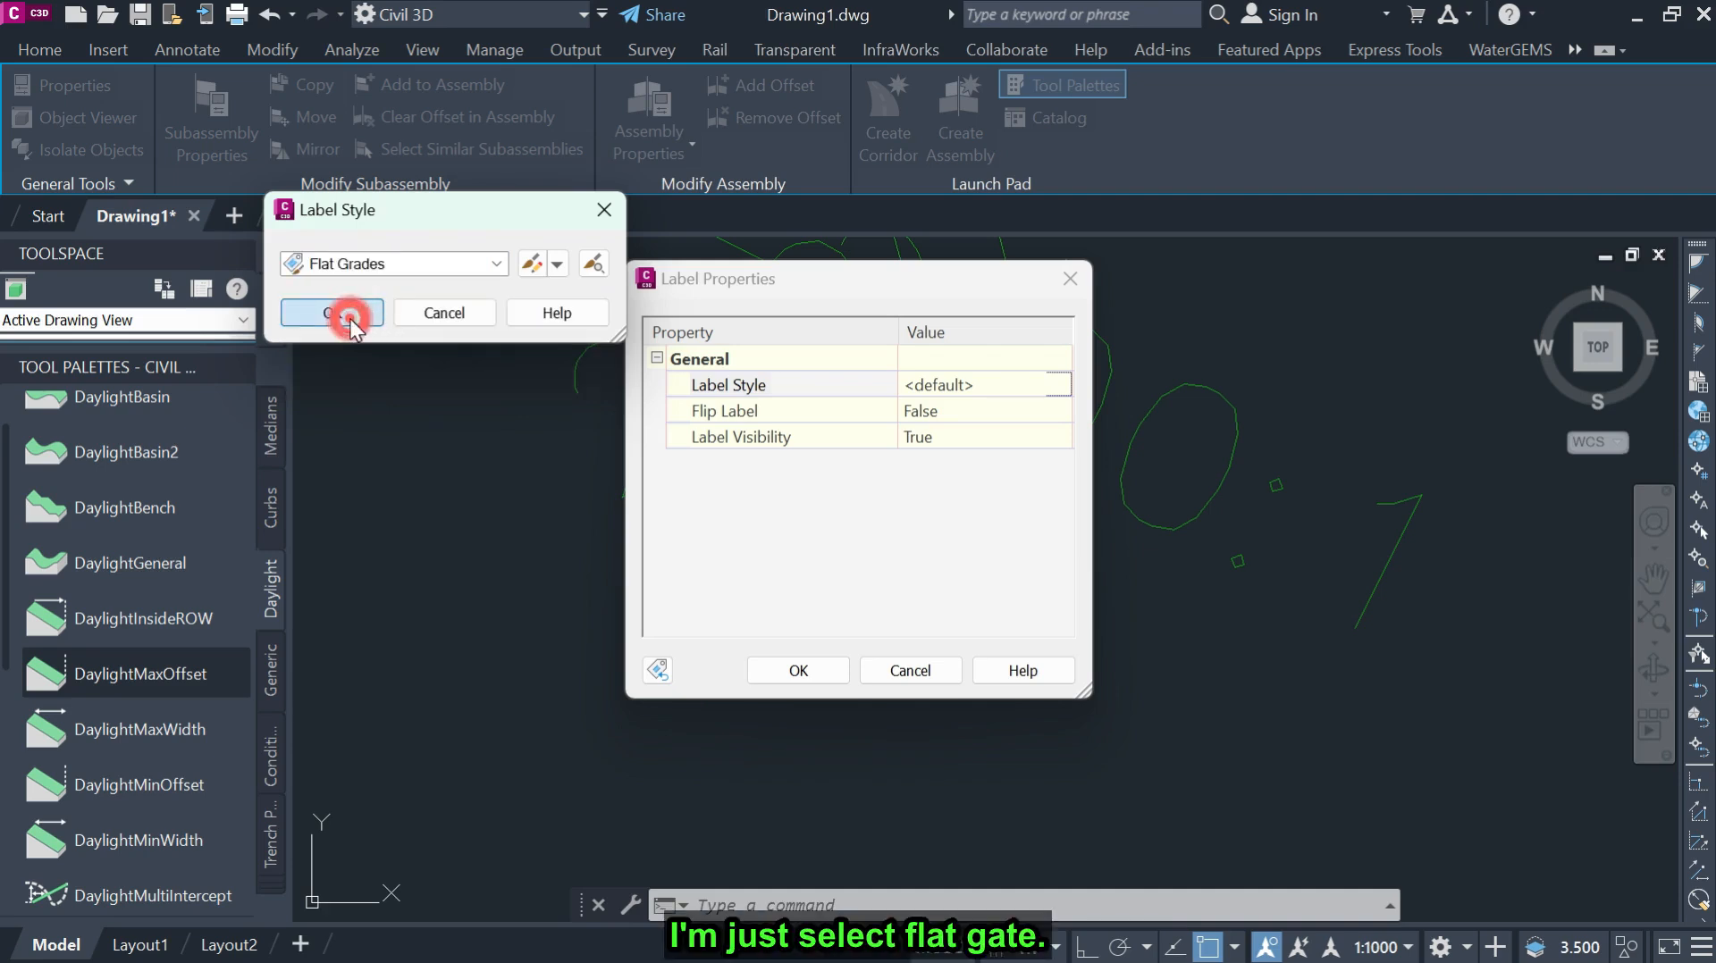
Set Flip Label to True, keep Label Visibility at True and accept the slope label's properties.
left_click(990, 415)
left_click(989, 414)
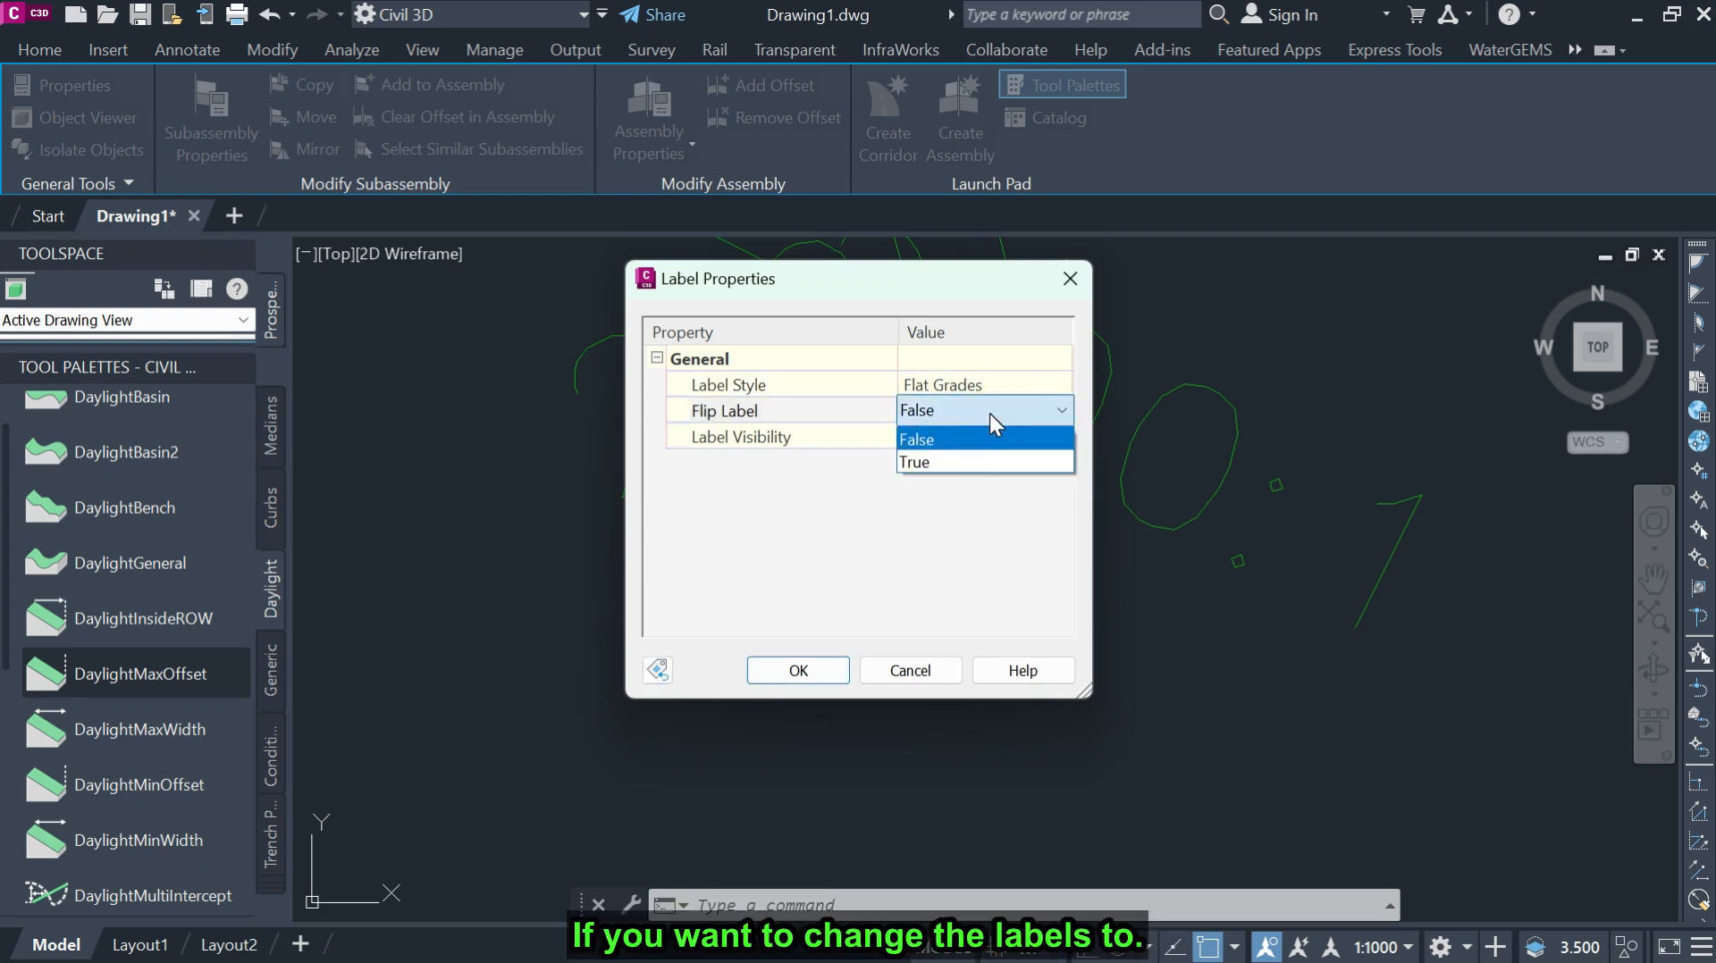
left_click(958, 461)
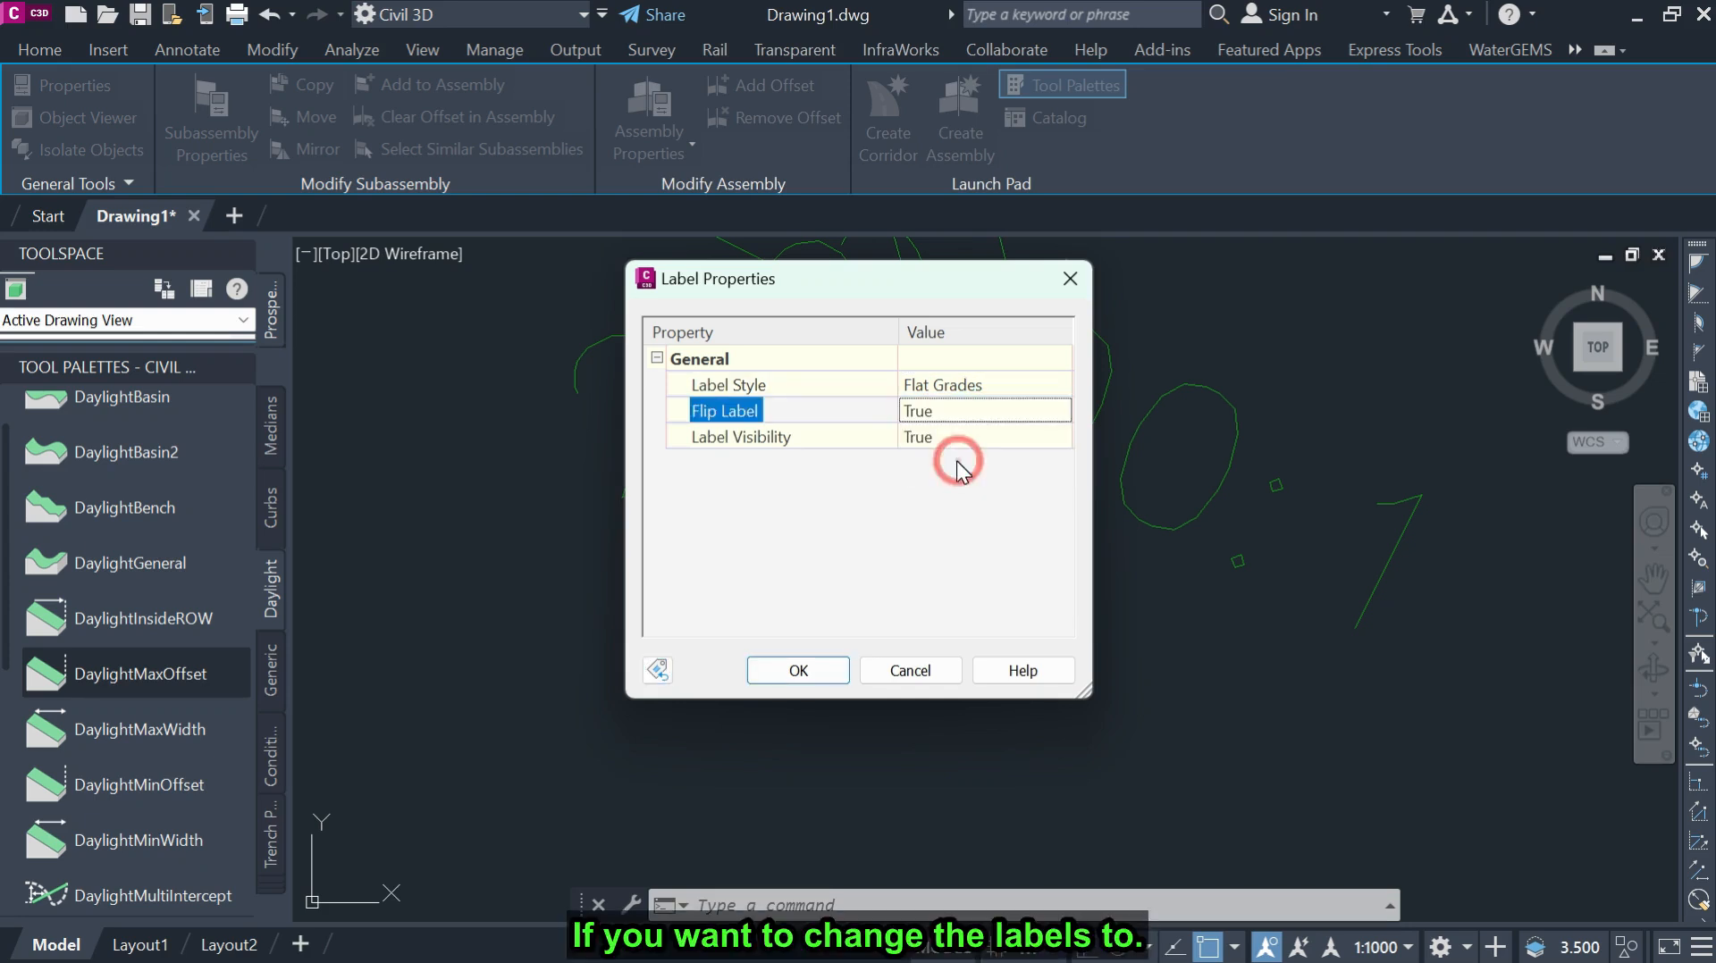
left_click(958, 437)
left_click(958, 437)
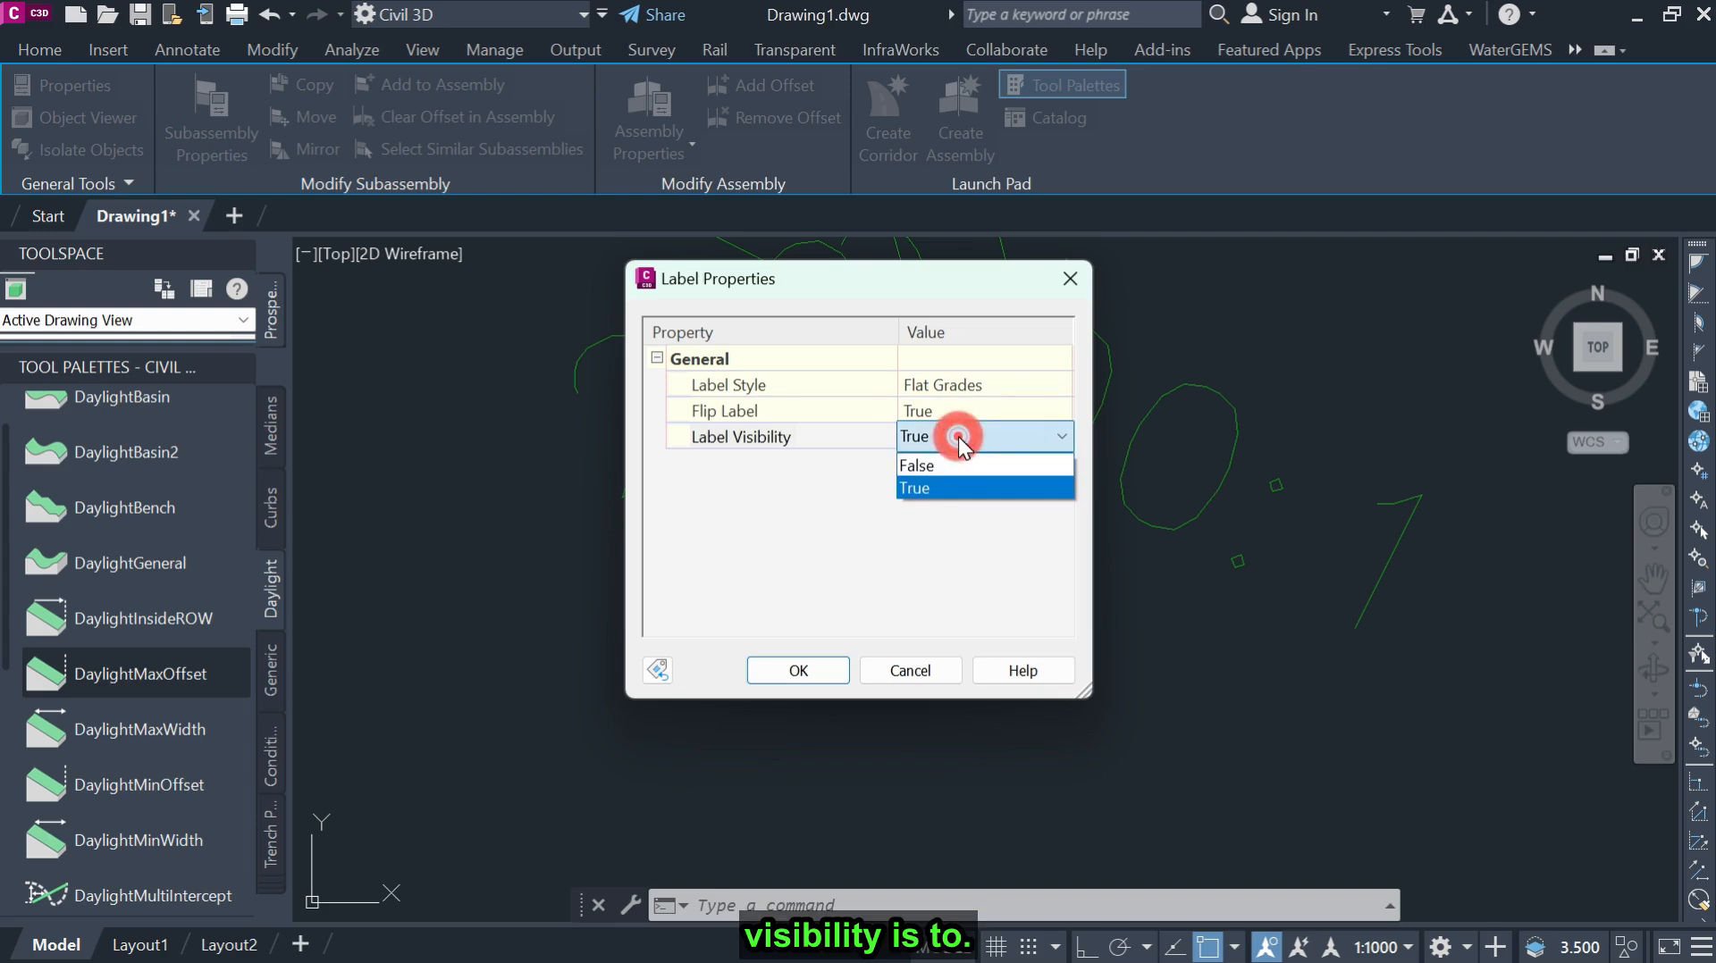
left_click(958, 437)
left_click(809, 672)
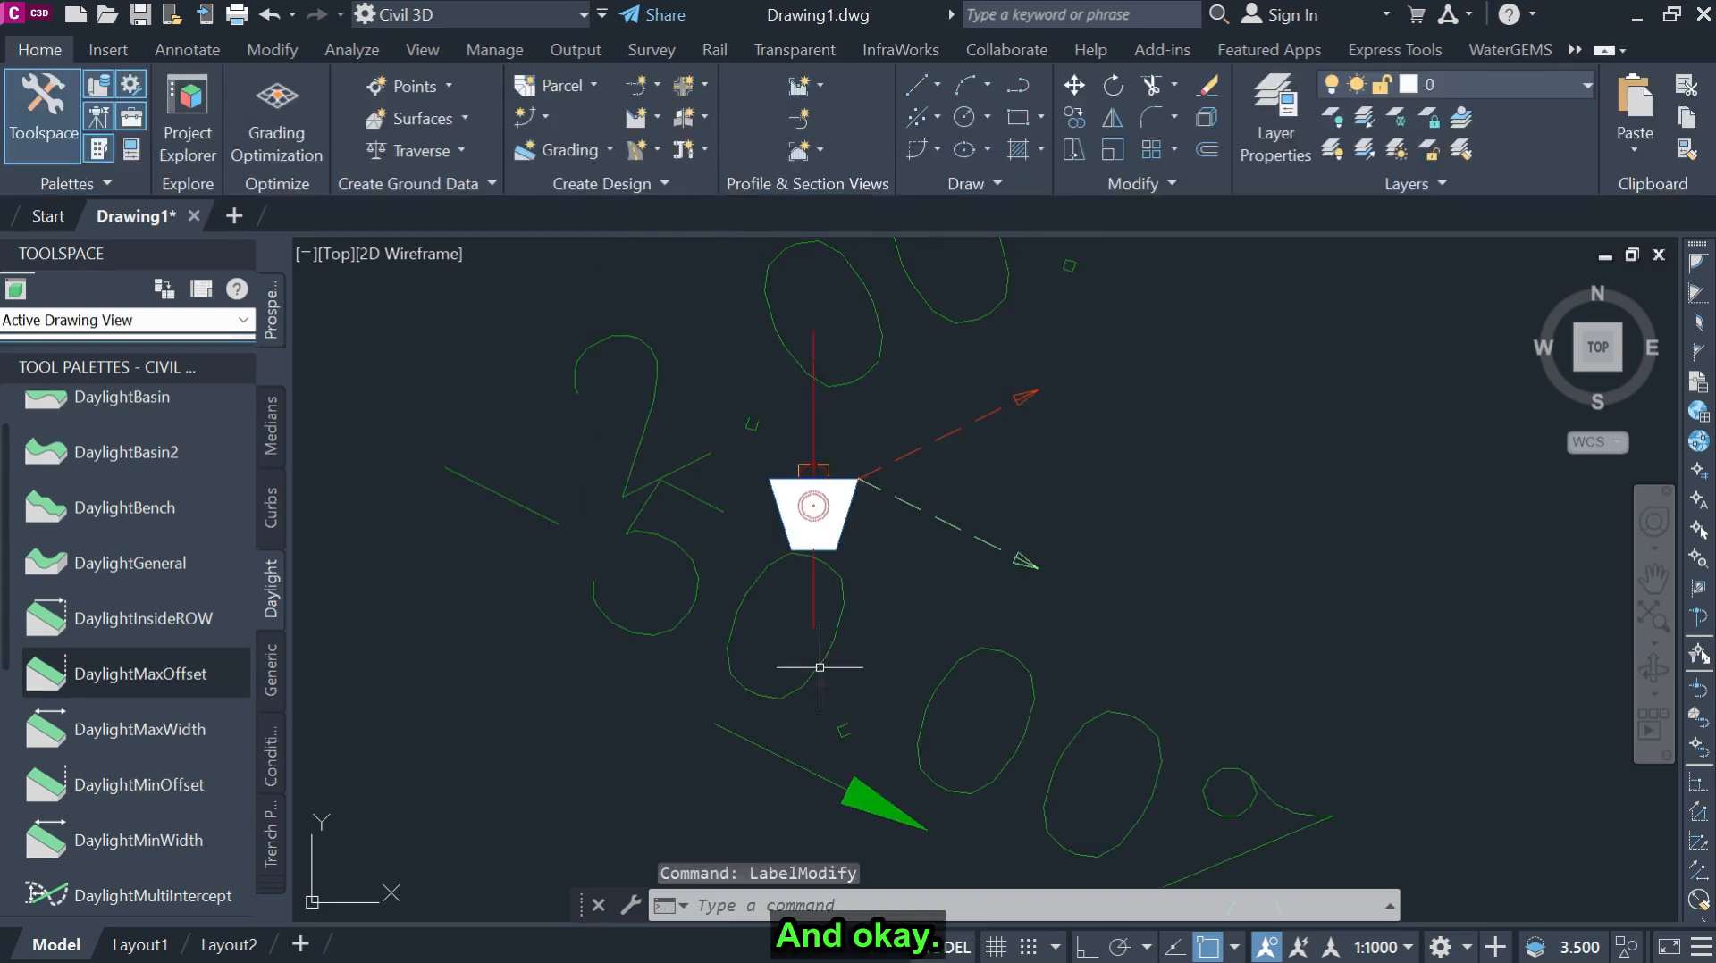
scroll(1111, 471, "down", 3)
scroll(1072, 599, "up", 2)
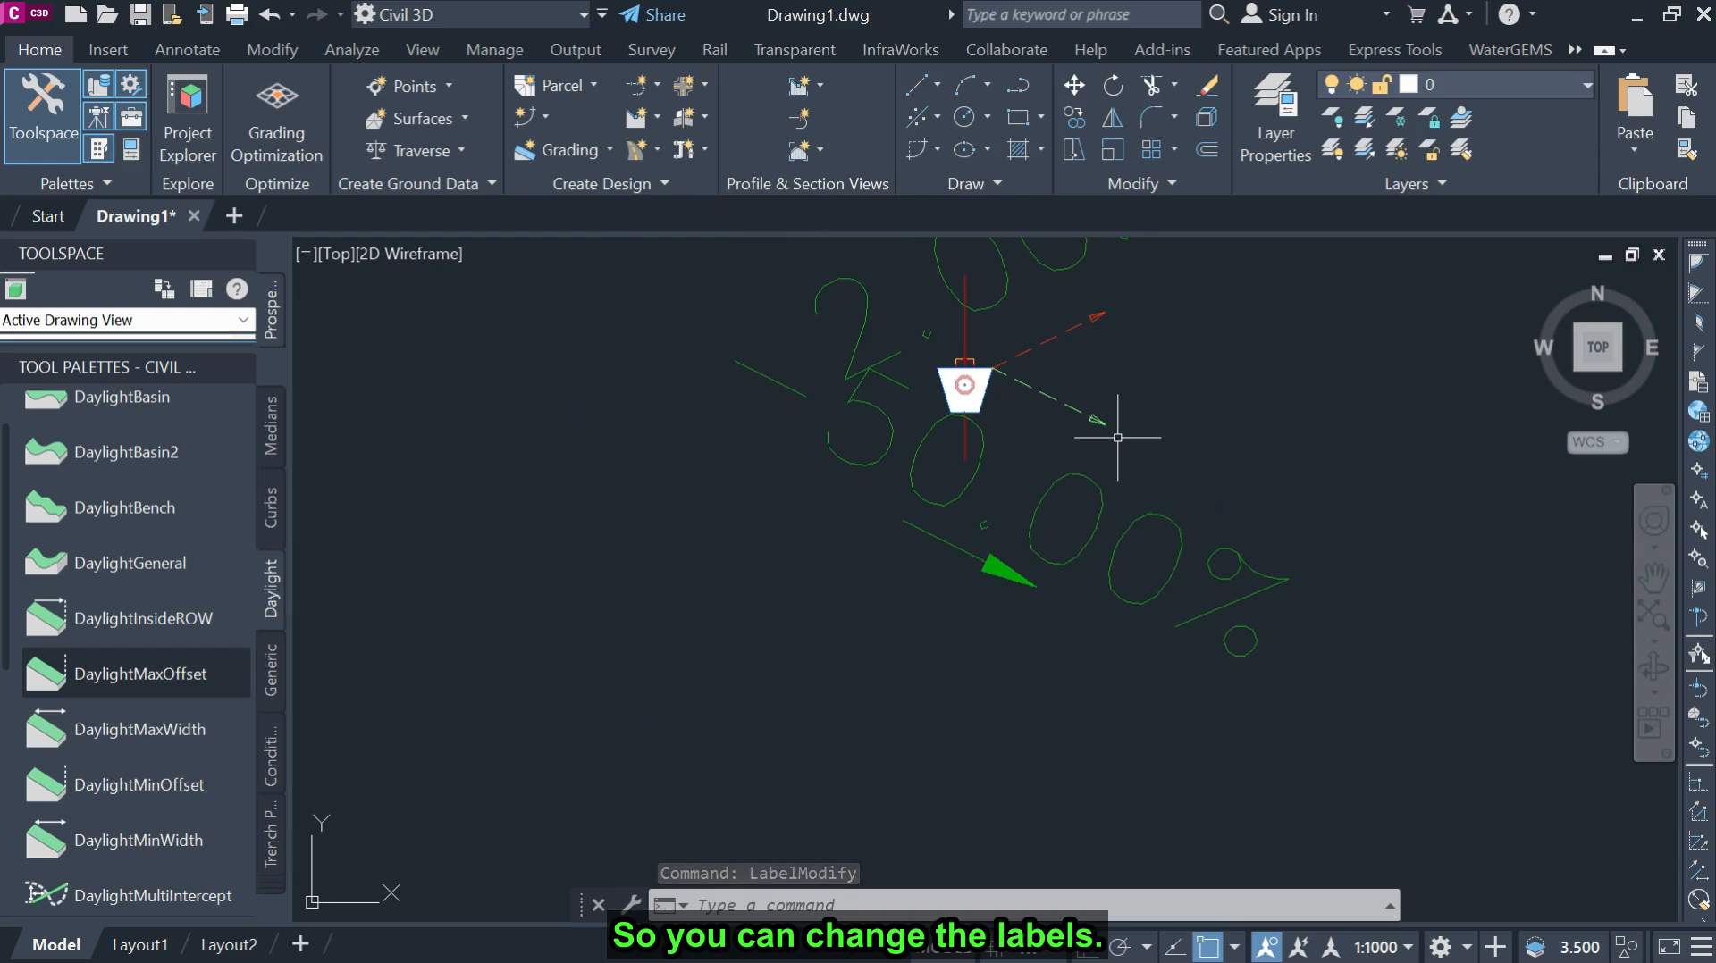
Reopen the downward slope label's properties, edit its Flat Grades style and bring up the style's layout settings.
left_click(1102, 488)
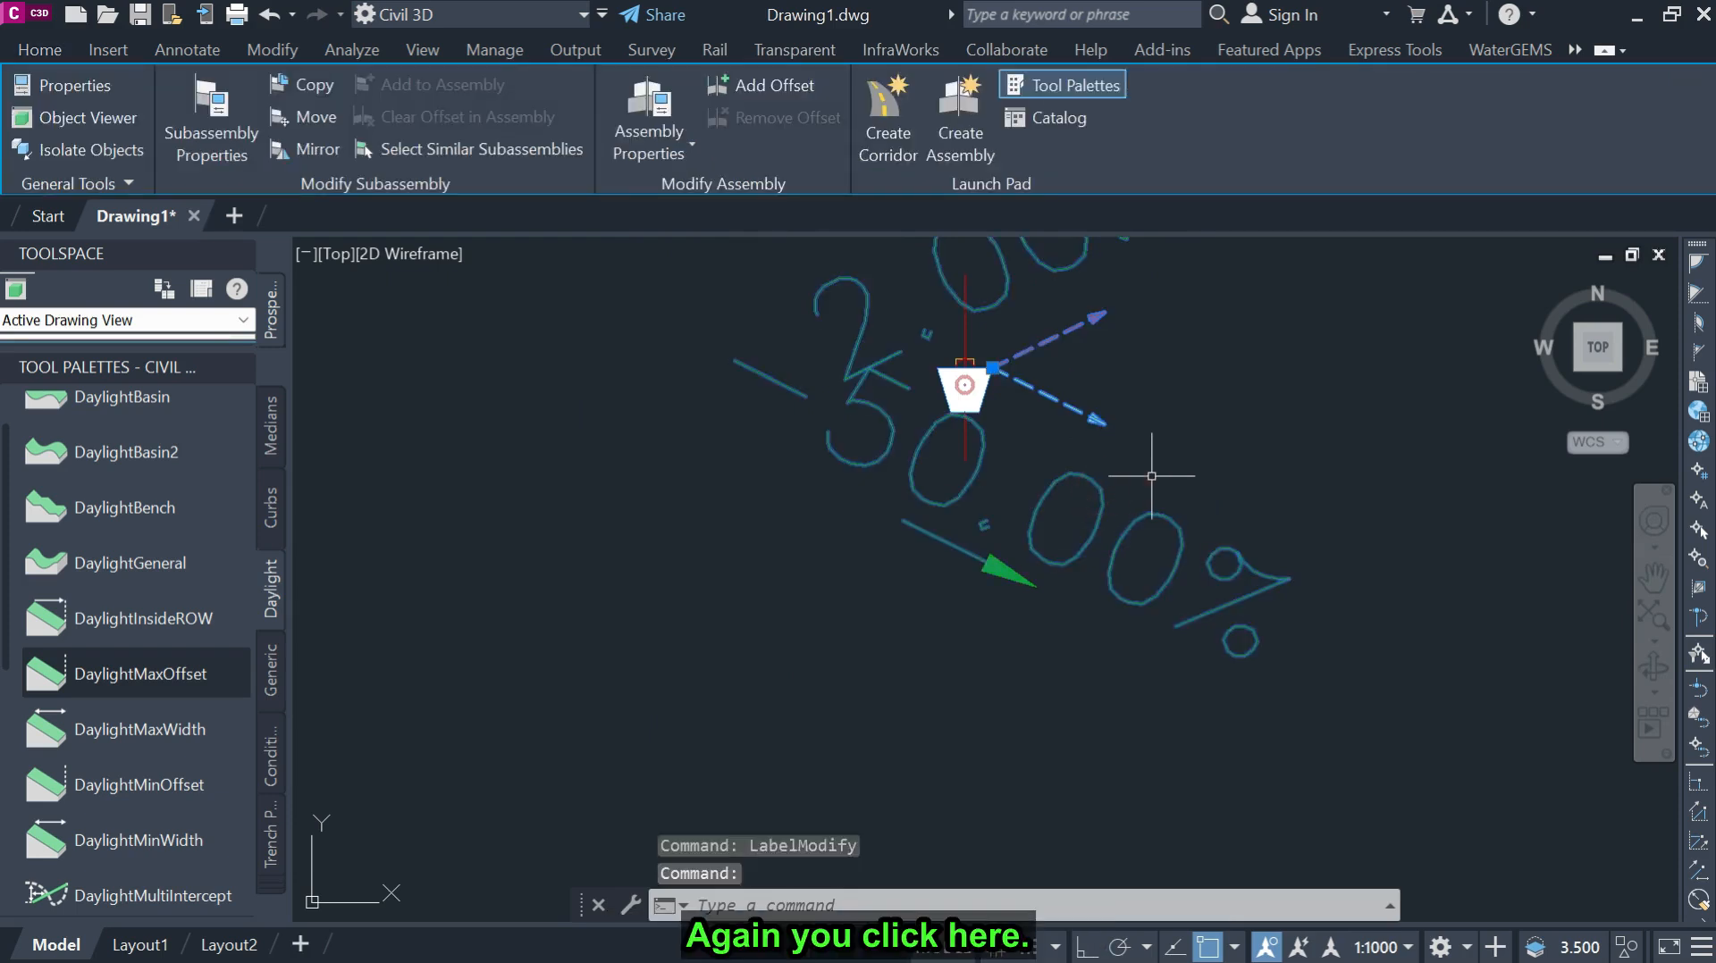
double_click(1151, 475)
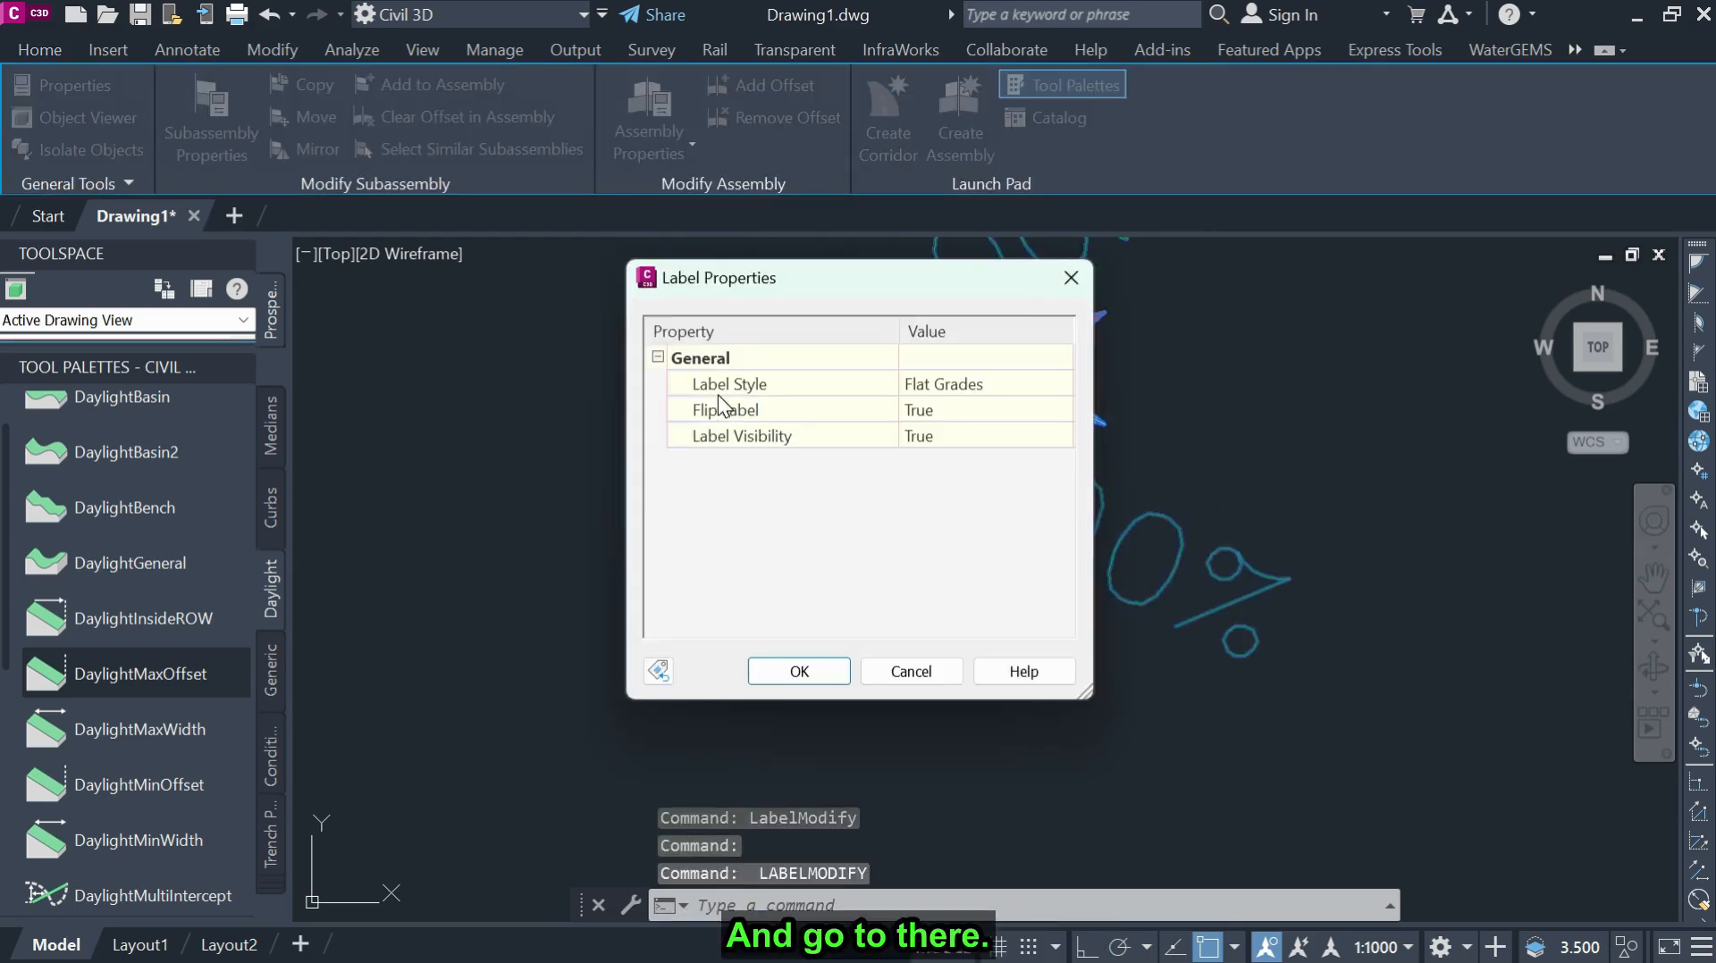
left_click(958, 381)
left_click(1060, 383)
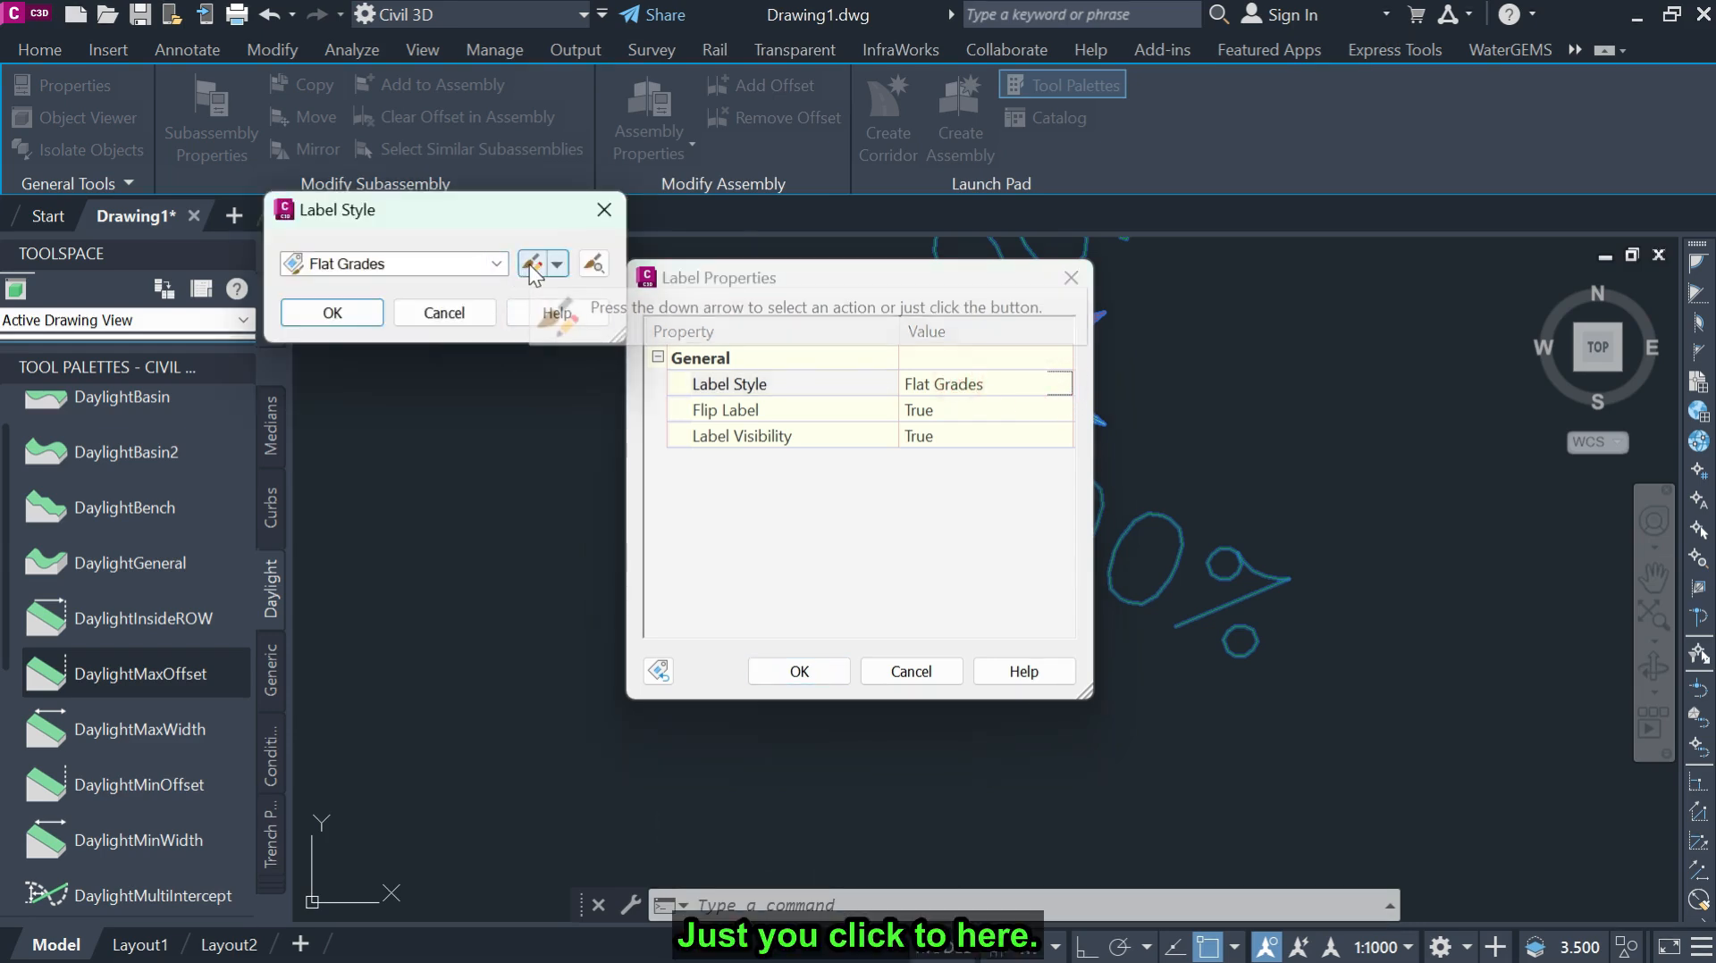
left_click(529, 265)
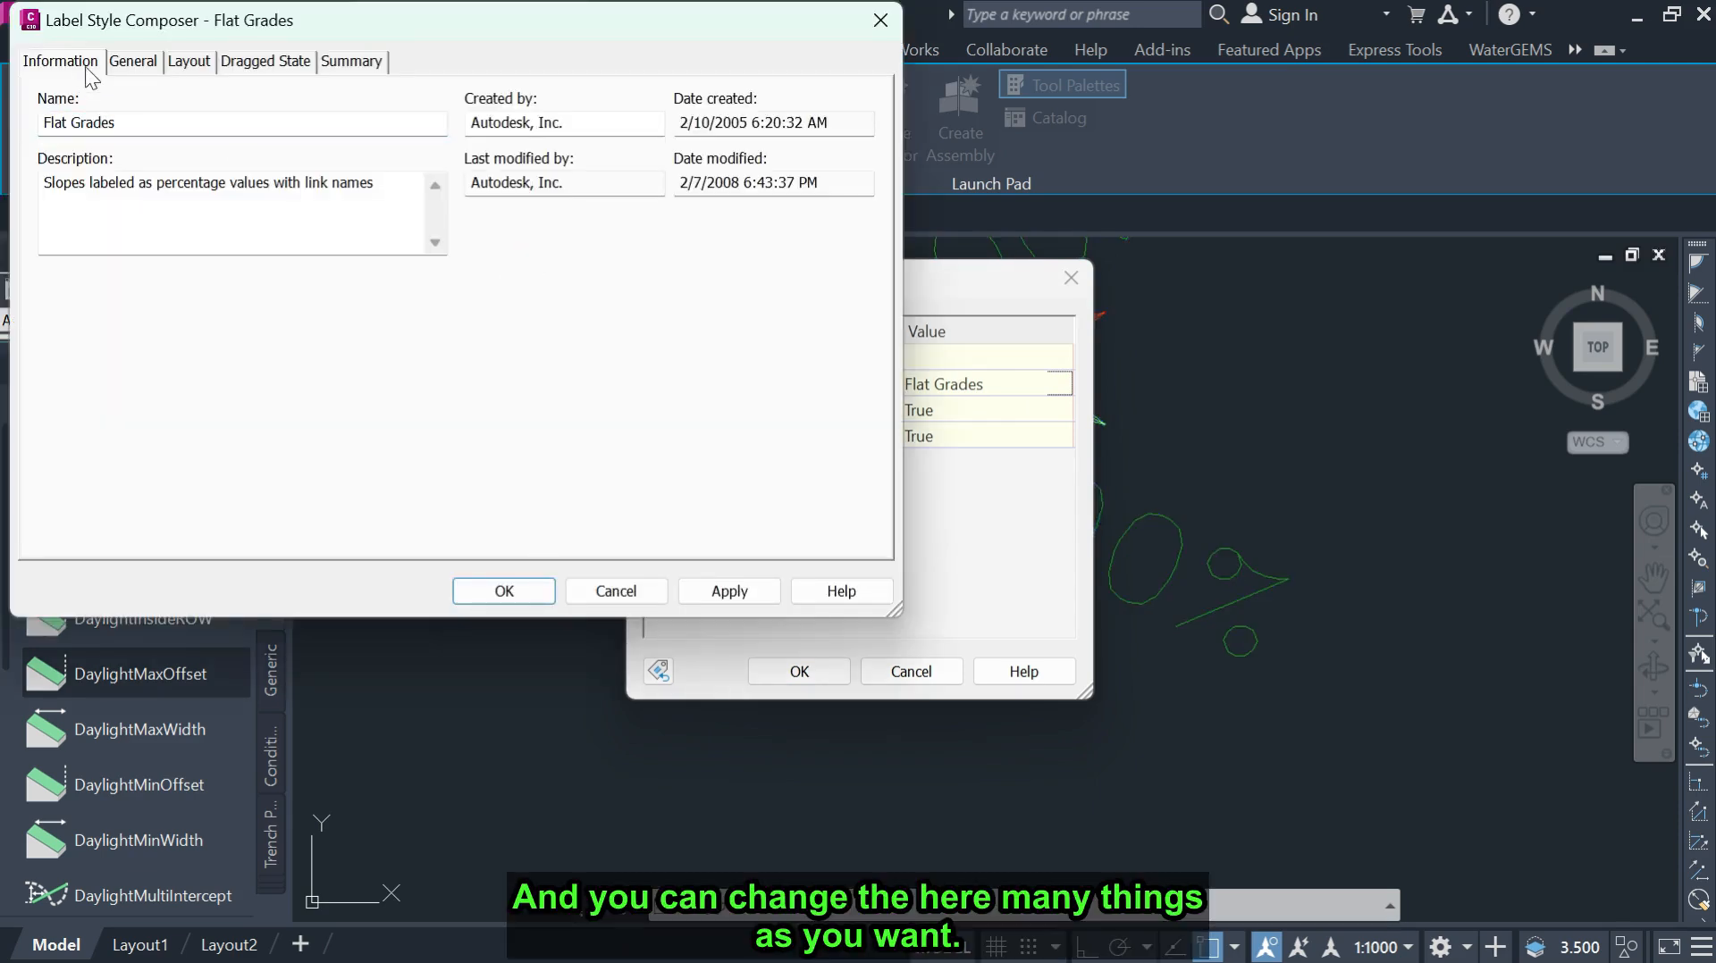
left_click(130, 61)
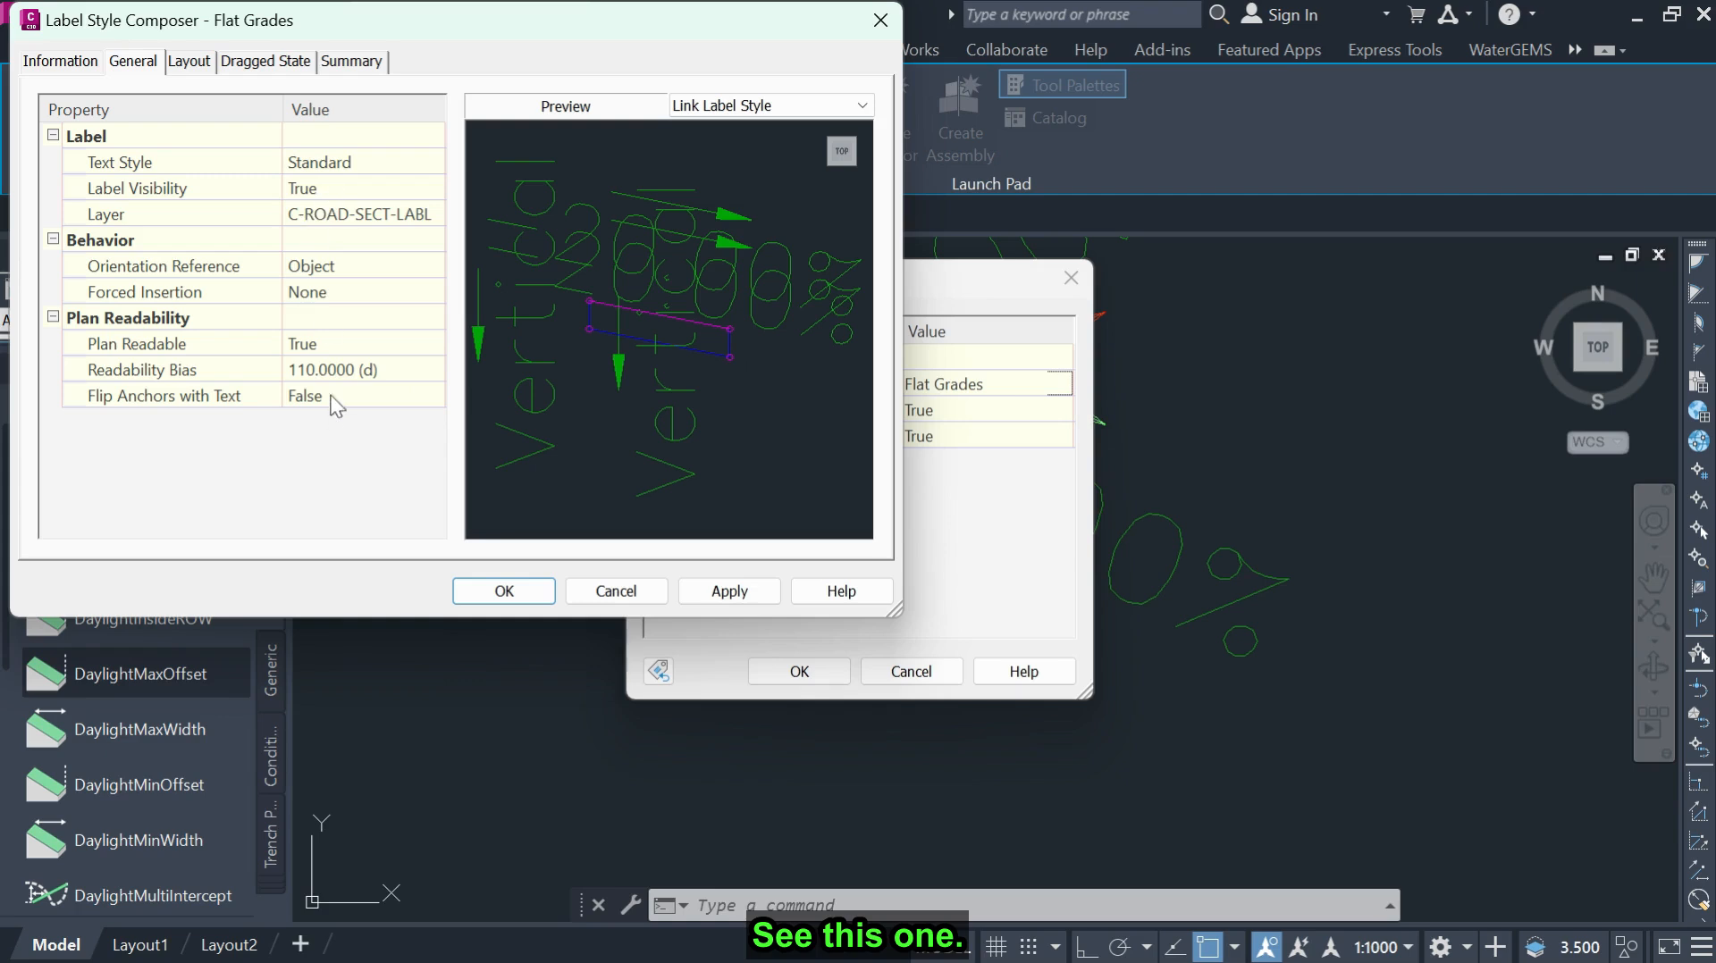
left_click(197, 64)
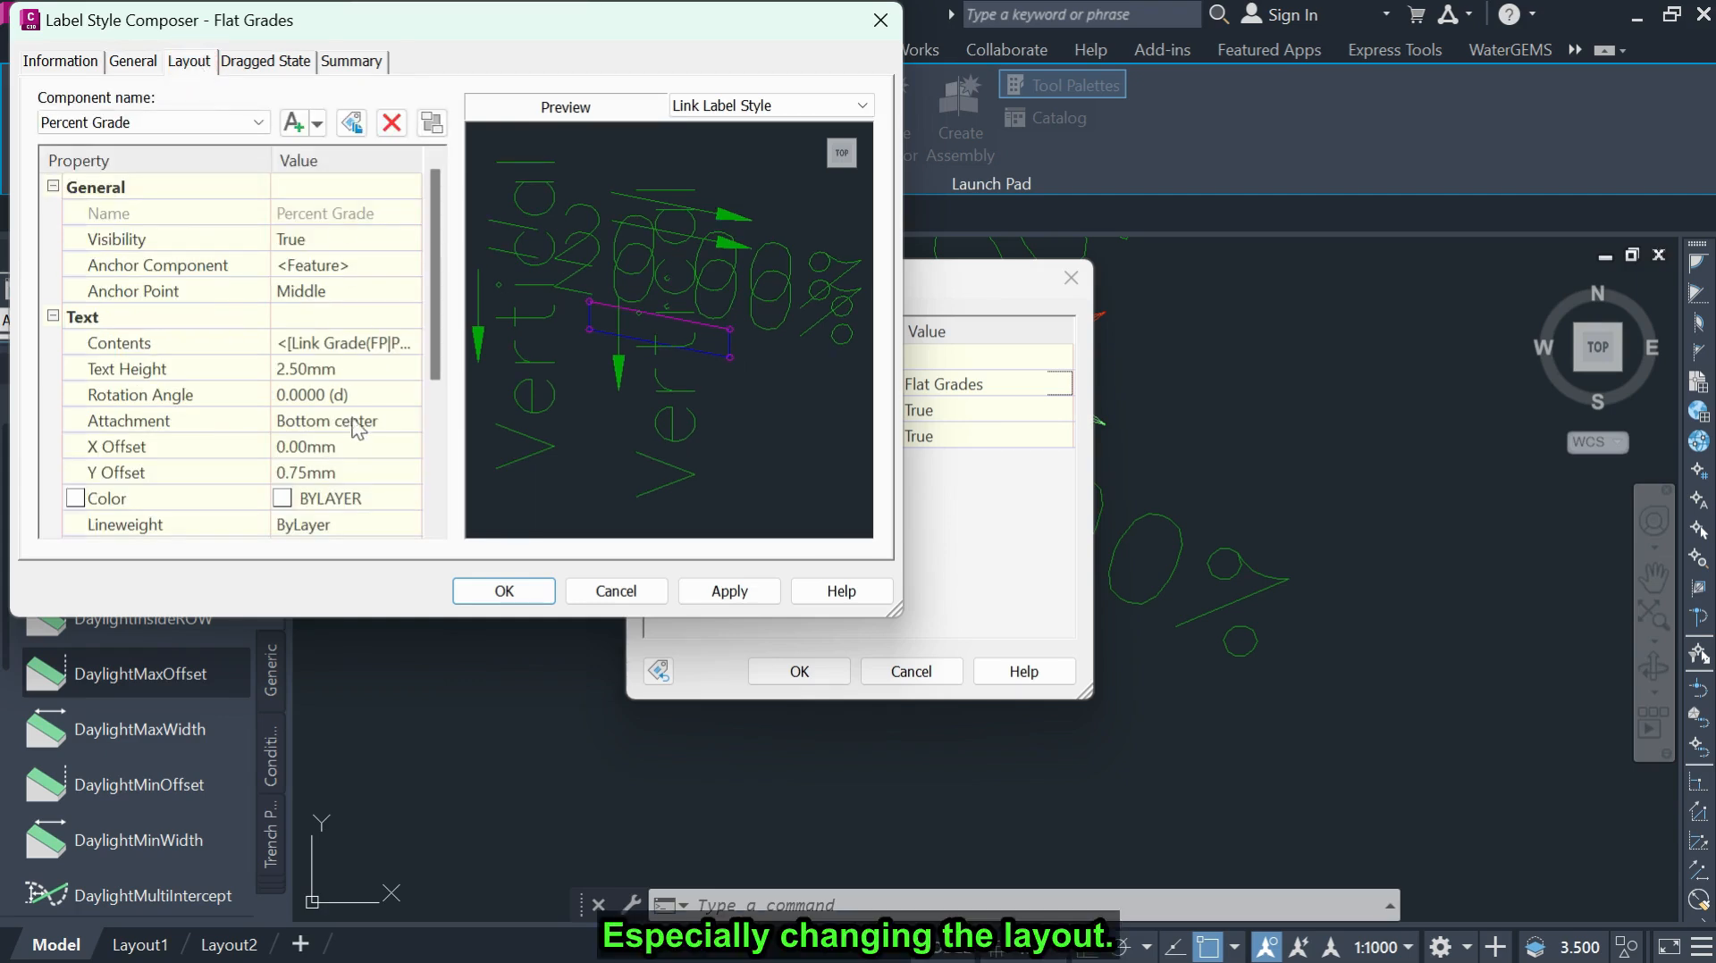
Set the Percent Grade component's text height to 0.5 mm, apply it and accept the Flat Grades label style.
left_click(361, 372)
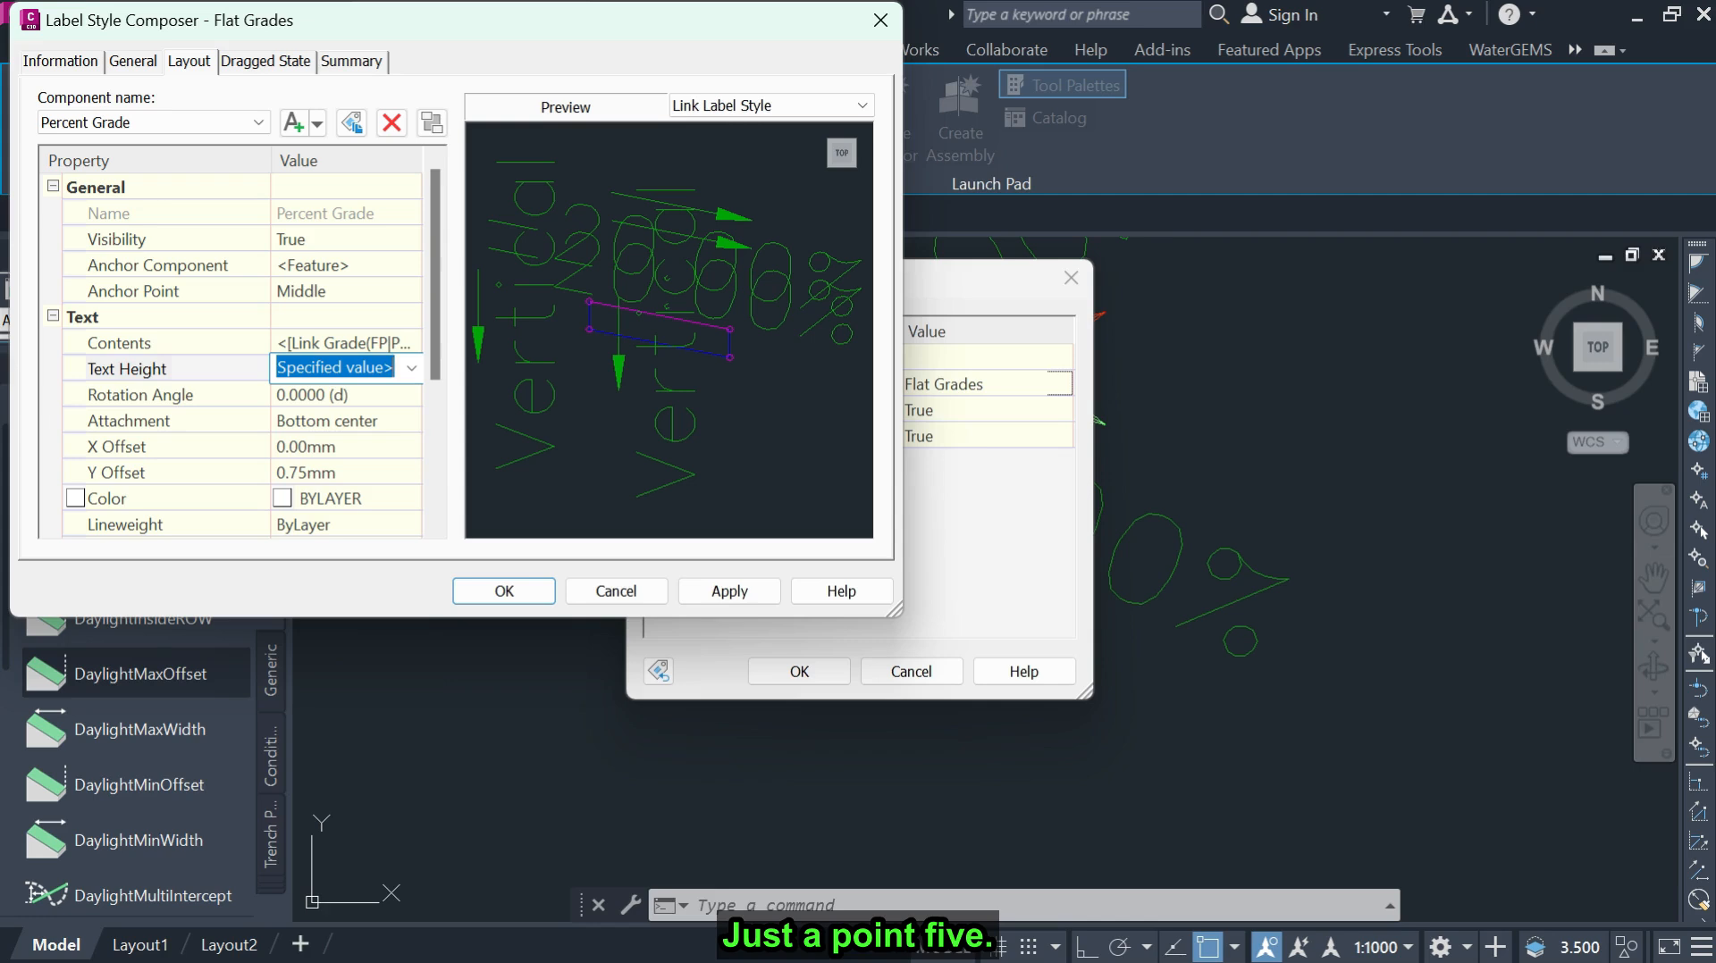
type(".")
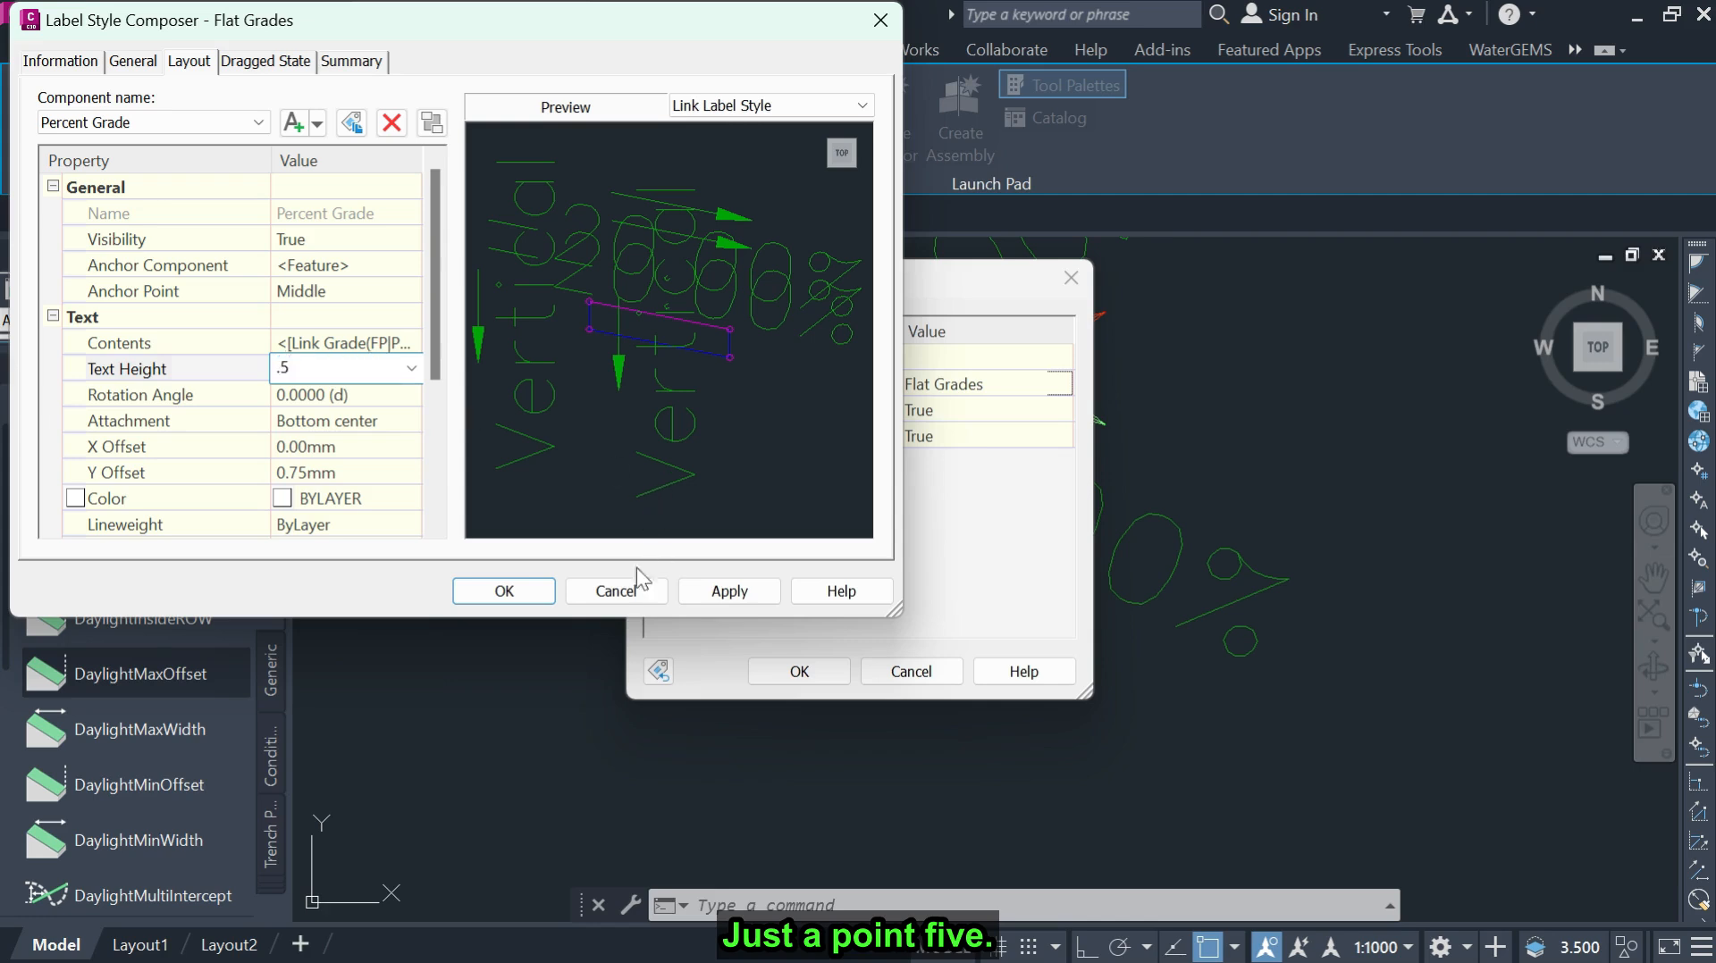
type("5")
left_click(739, 598)
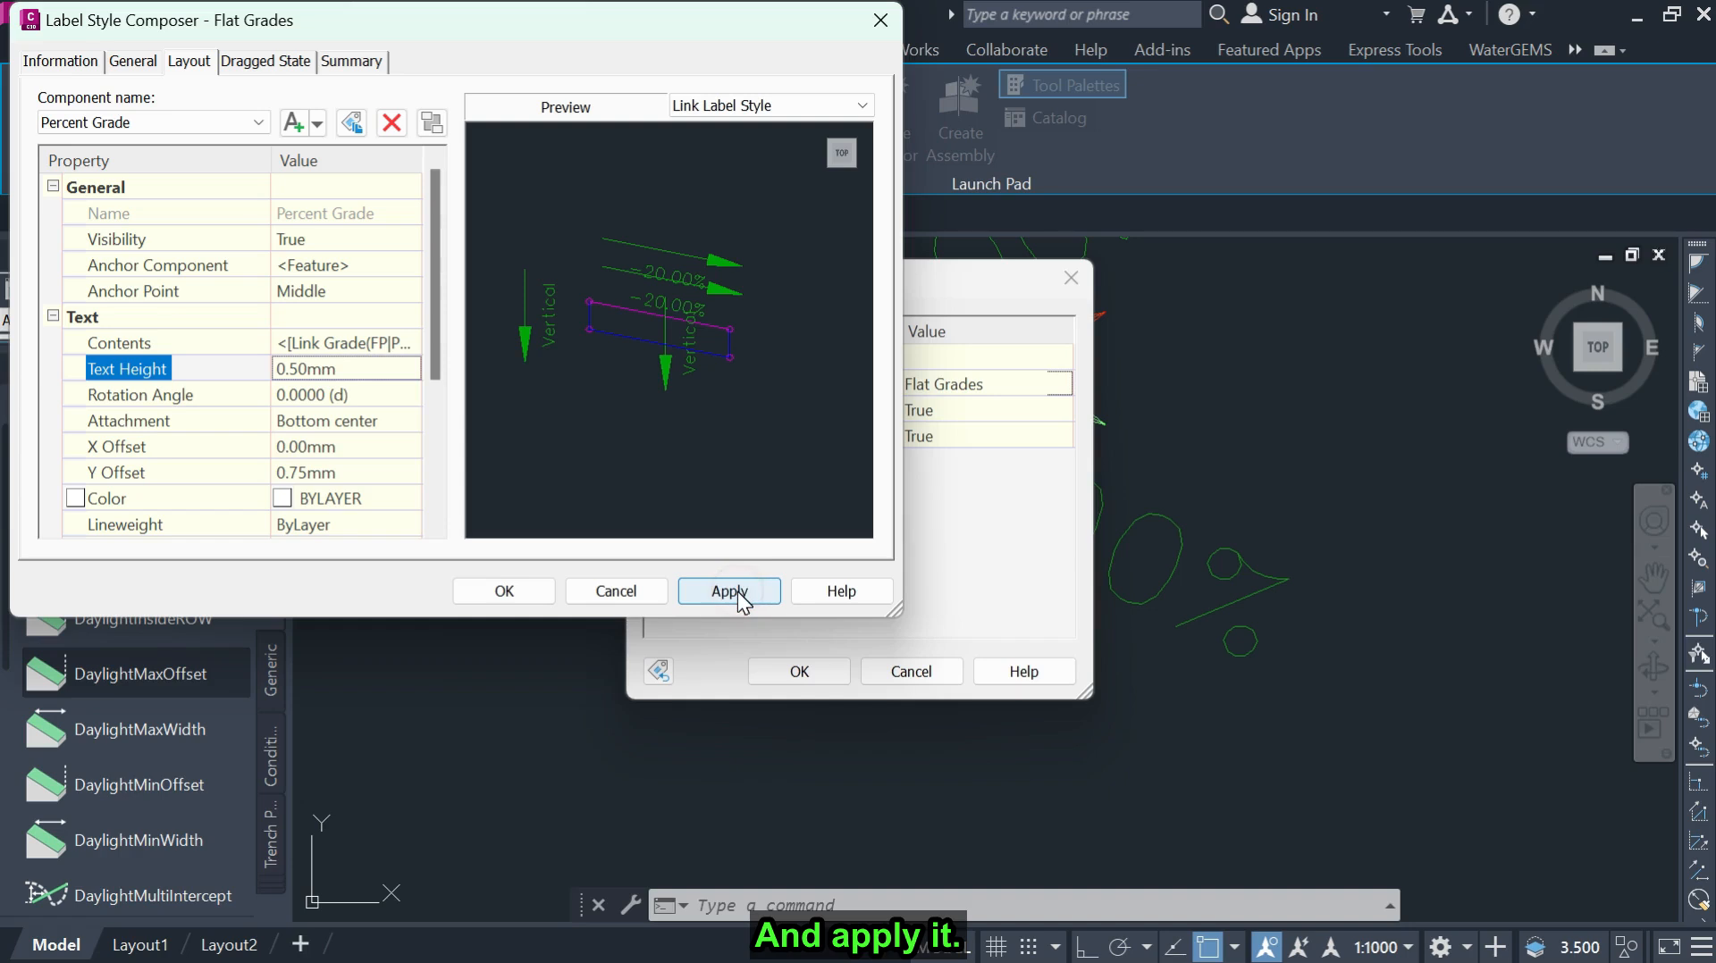
left_click(505, 593)
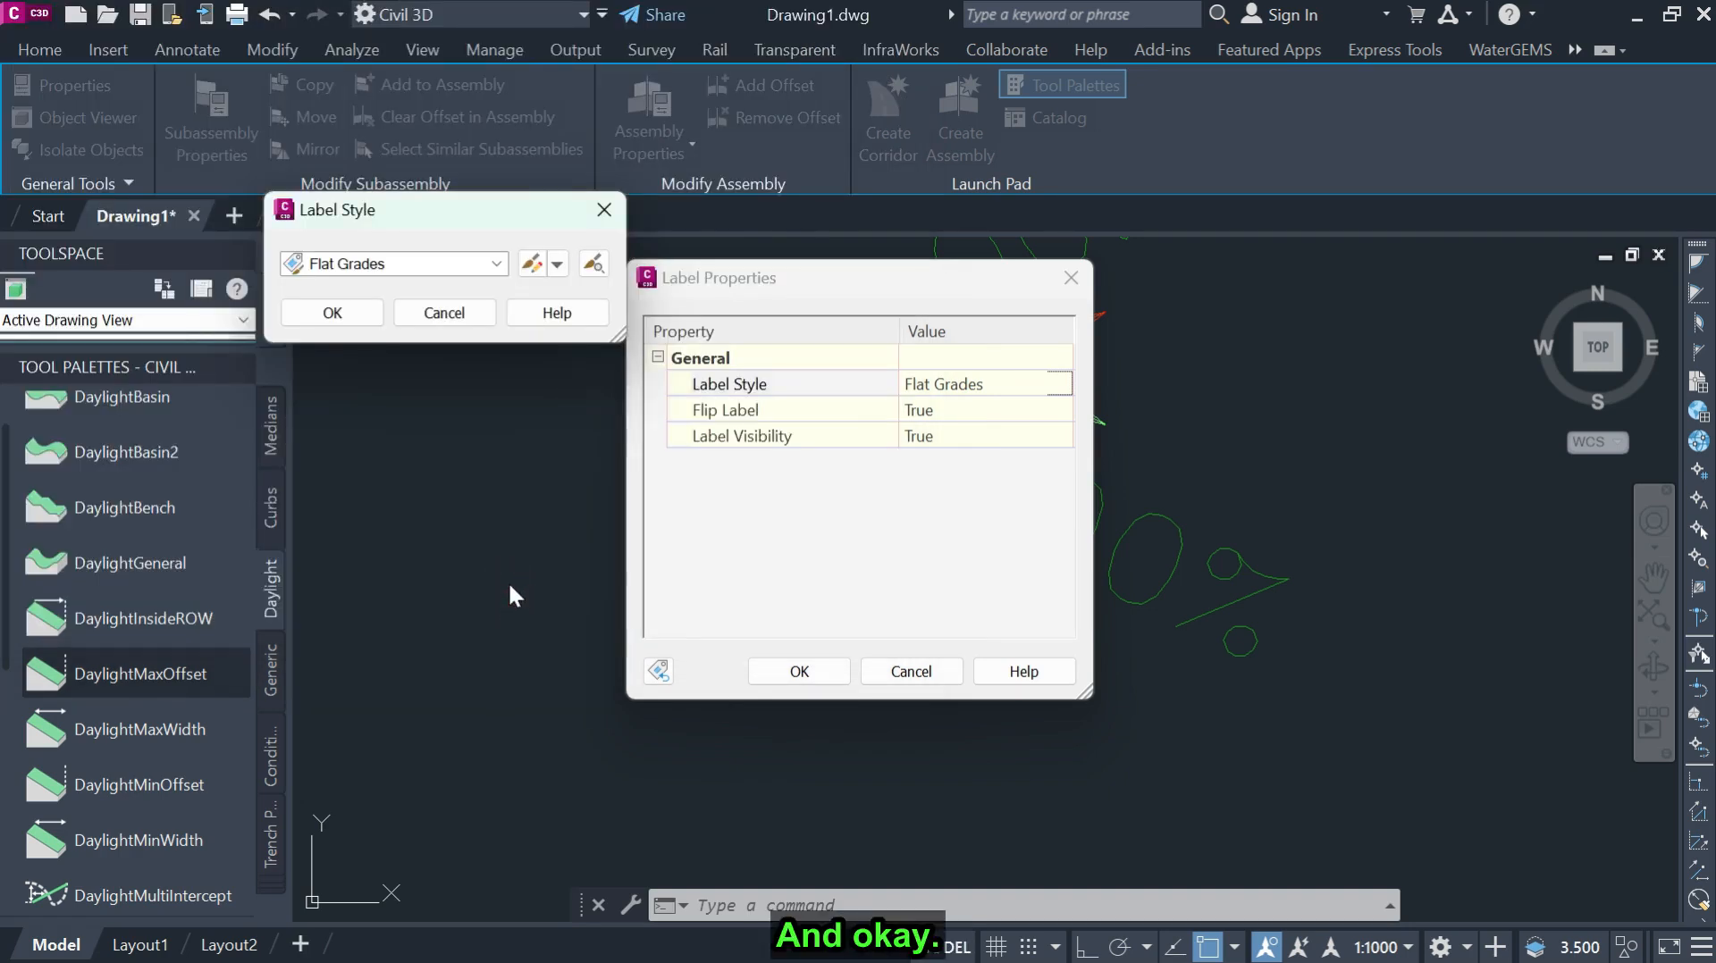
left_click(344, 320)
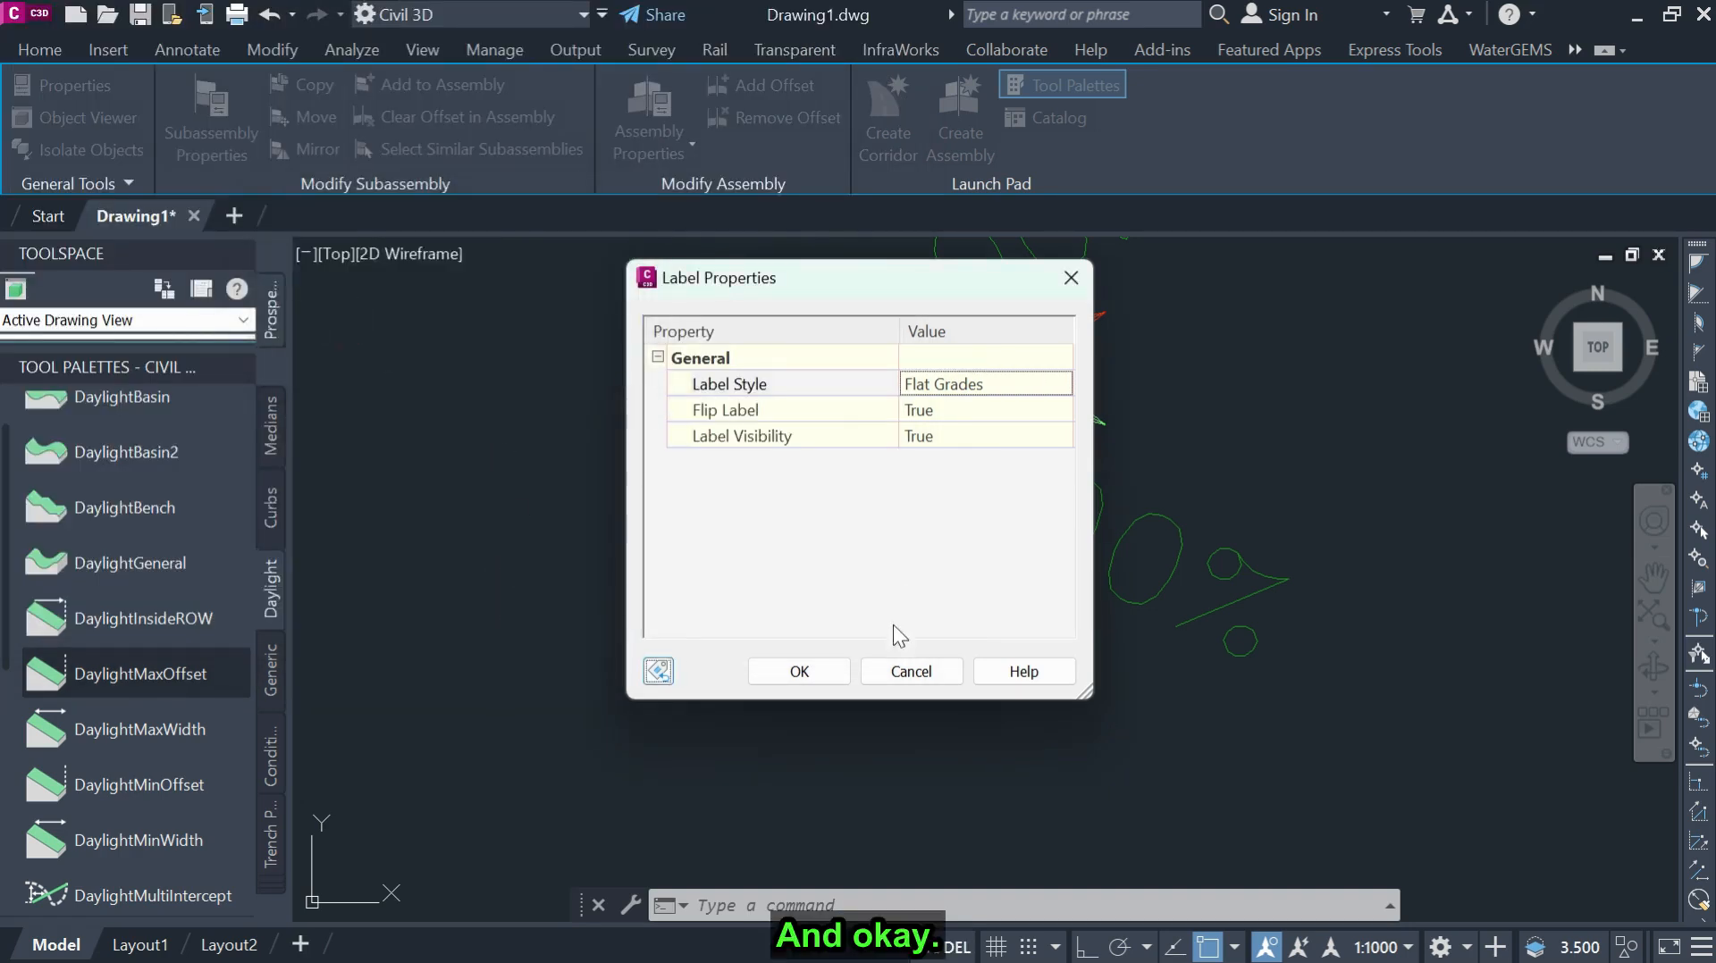
Accept the downward slope label's properties with the Flat Grades label style.
left_click(823, 672)
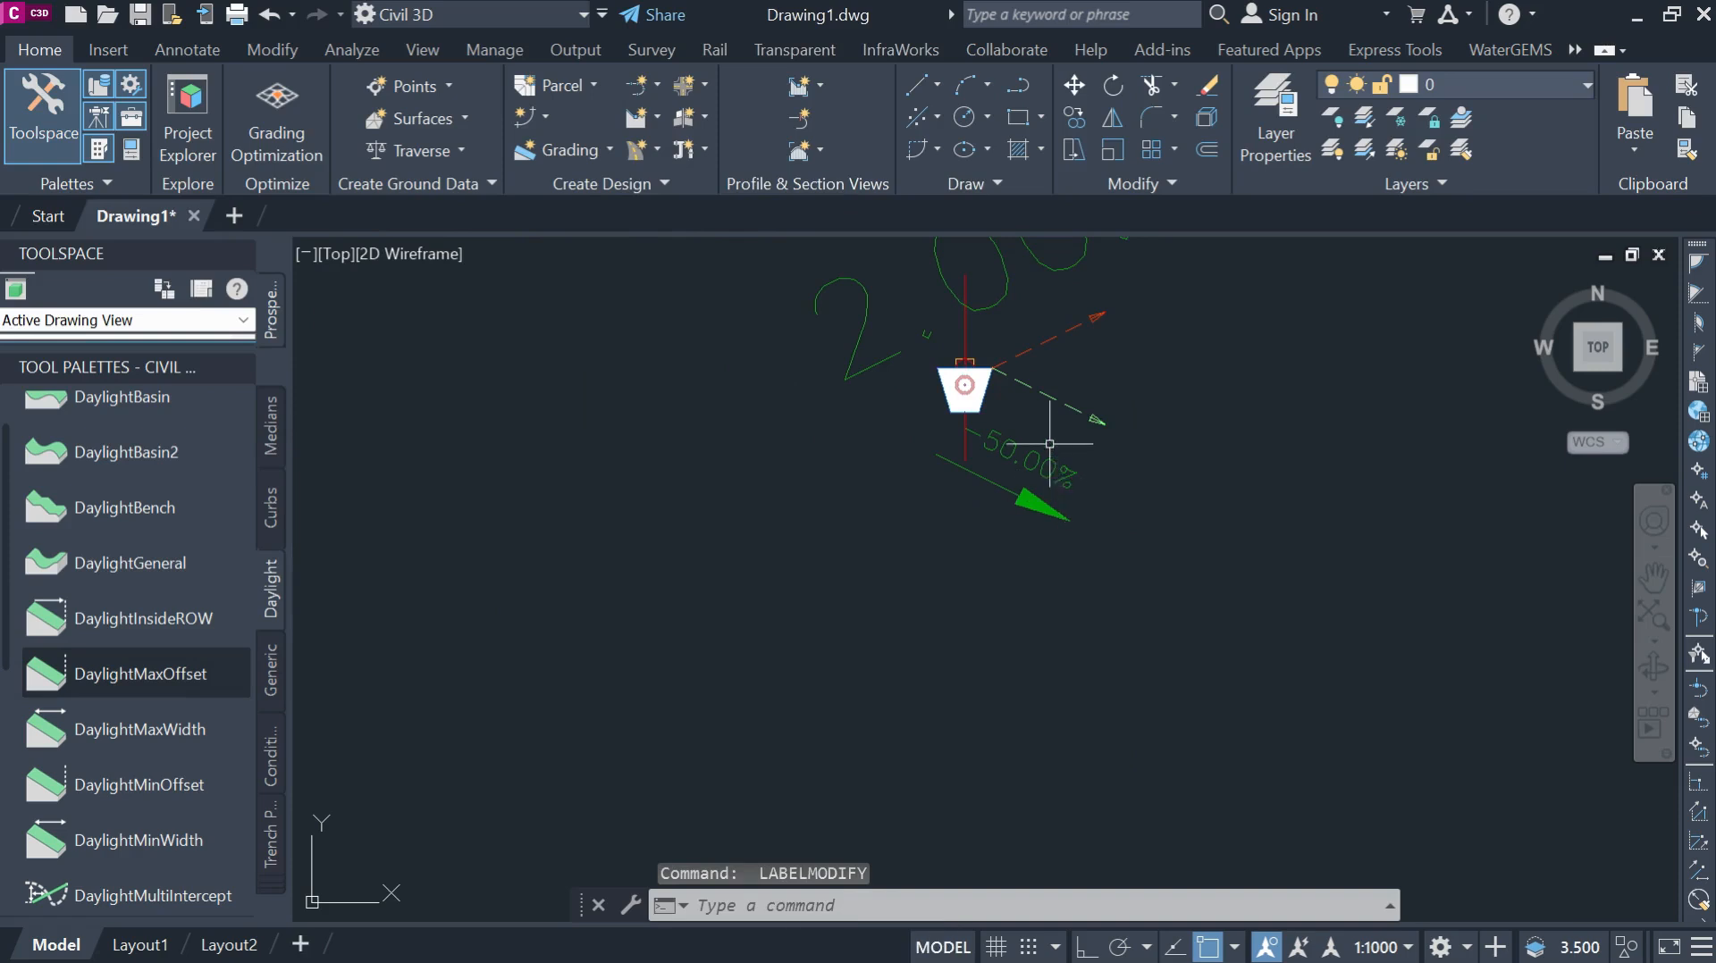
scroll(989, 485, "up", 2)
scroll(956, 625, "down", 3)
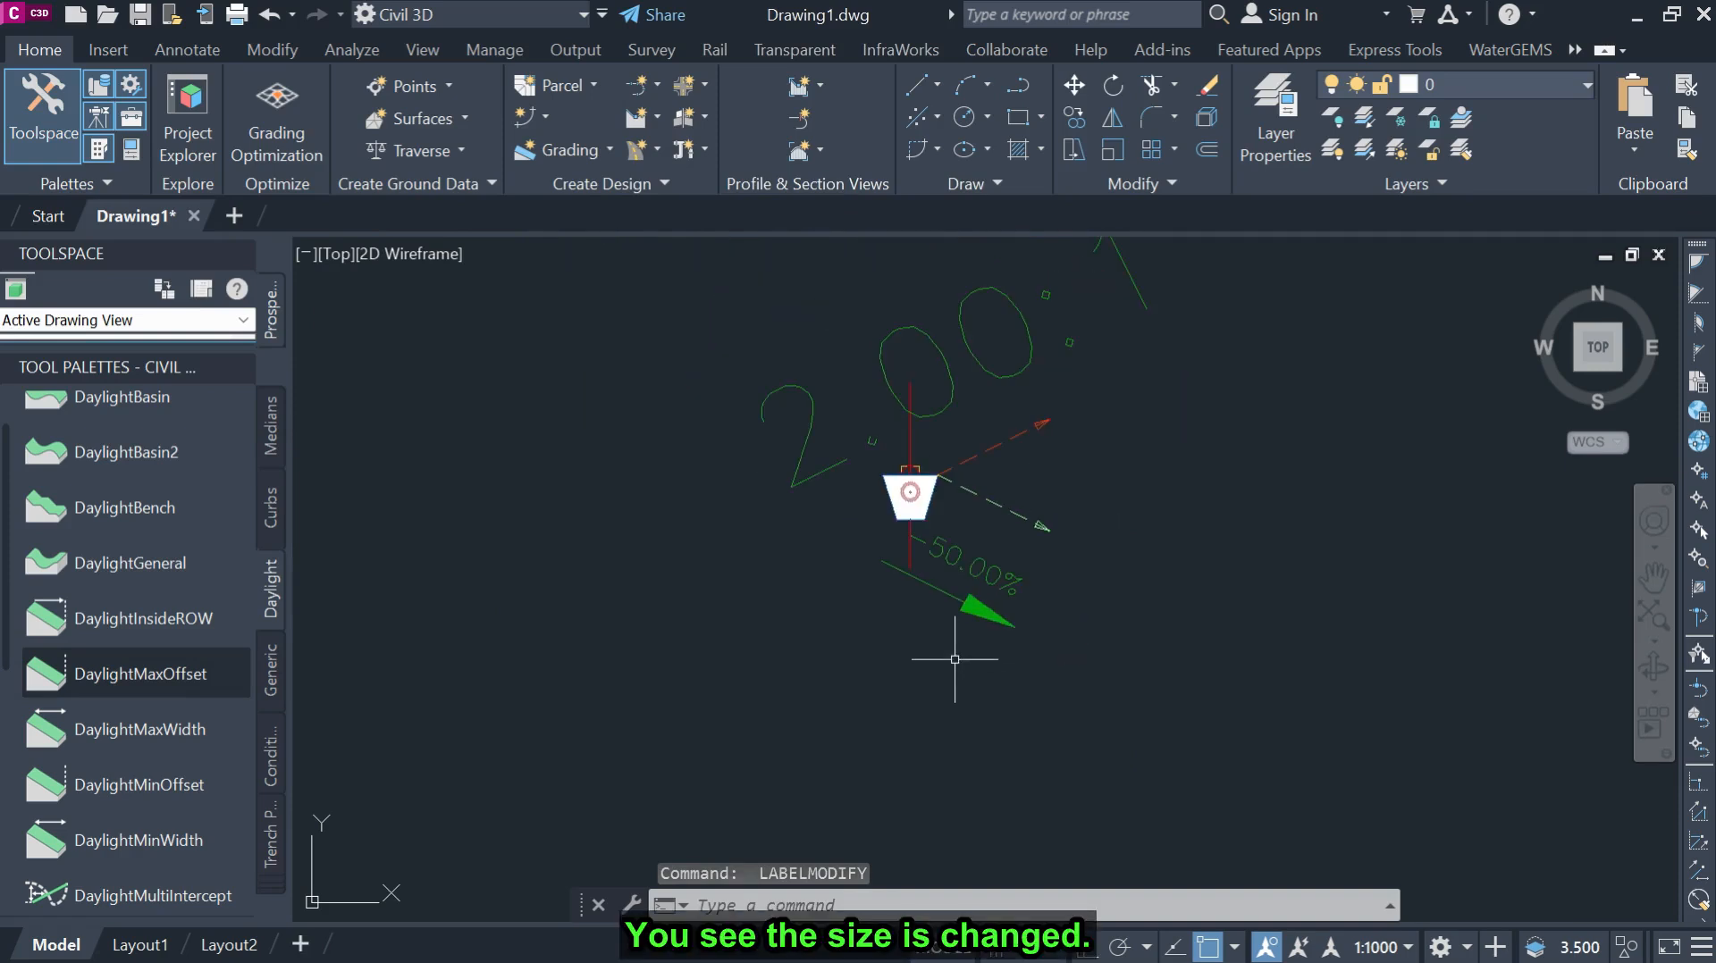
Open the label properties of the upward daylight slope's label and choose the Flat Grades label style.
left_click(1026, 362)
double_click(1047, 394)
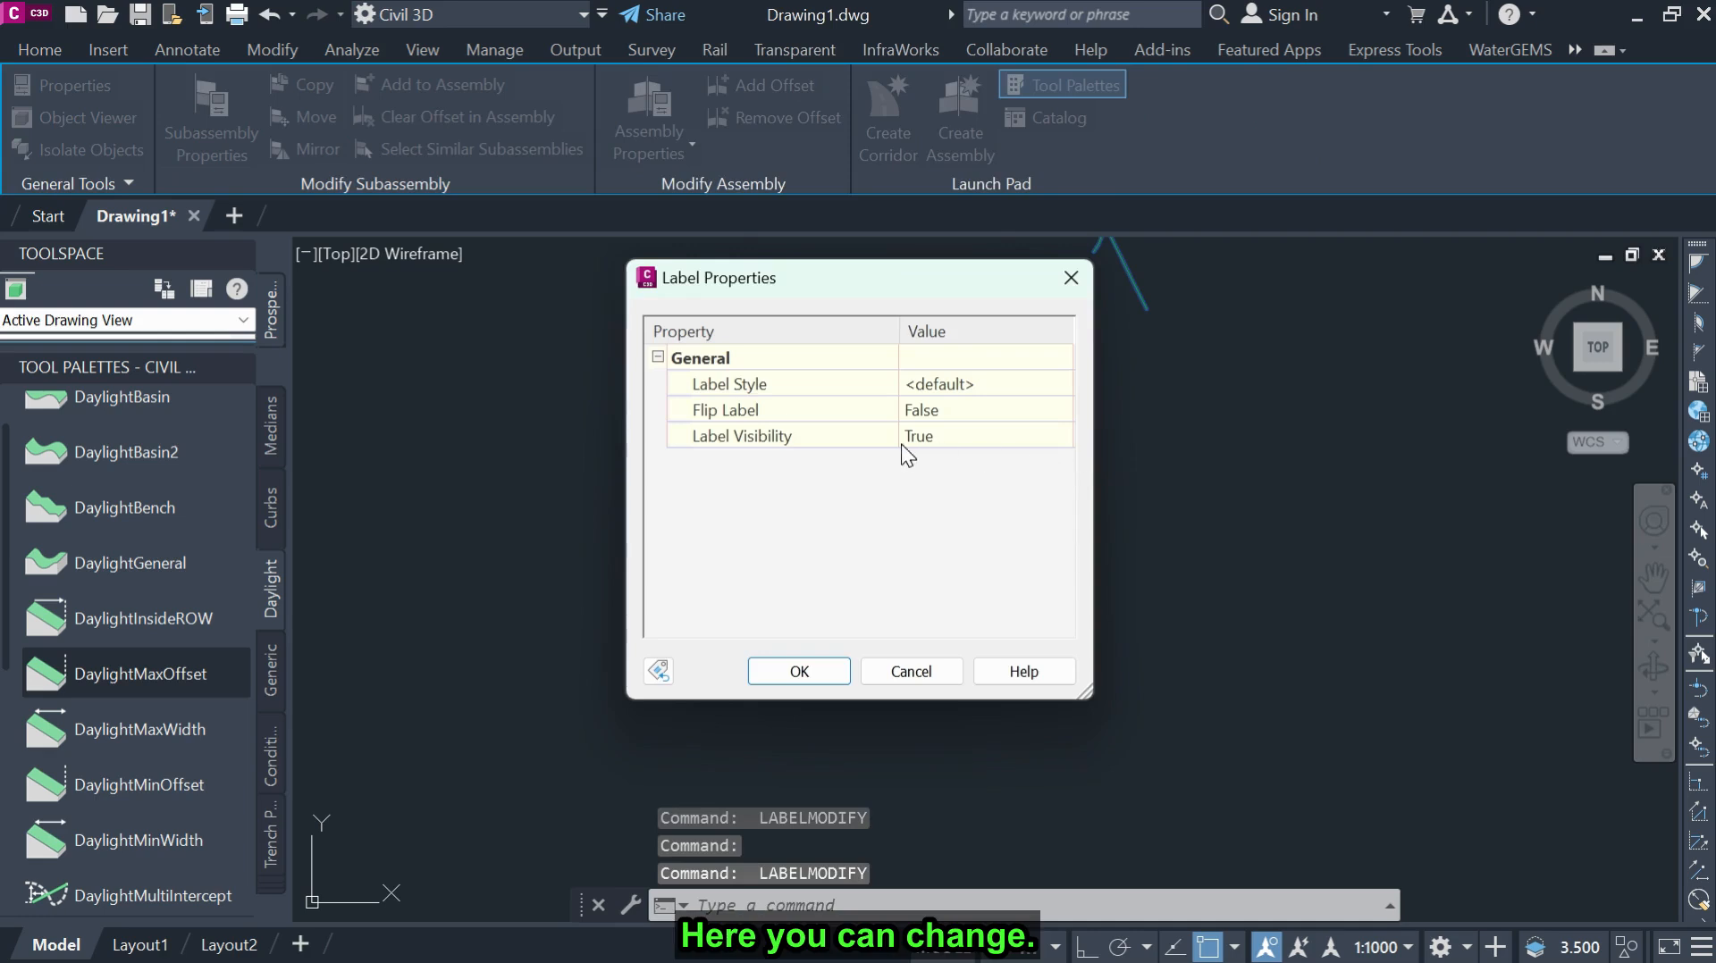
left_click(754, 382)
left_click(964, 382)
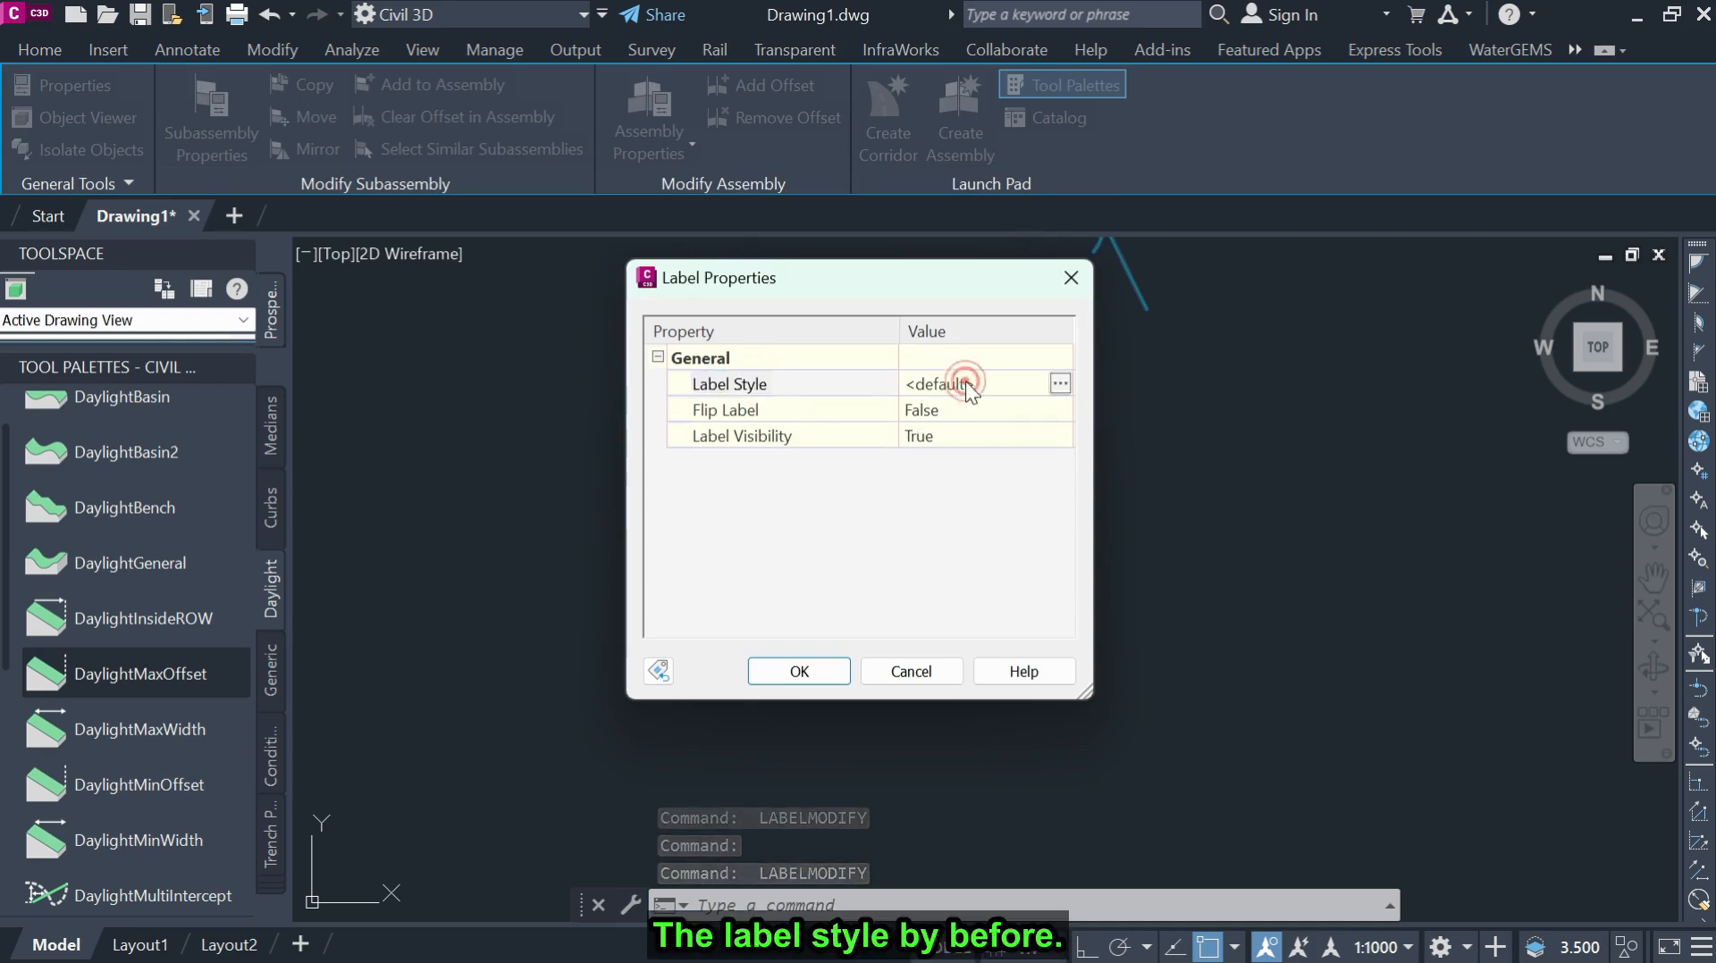
left_click(1059, 384)
left_click(433, 267)
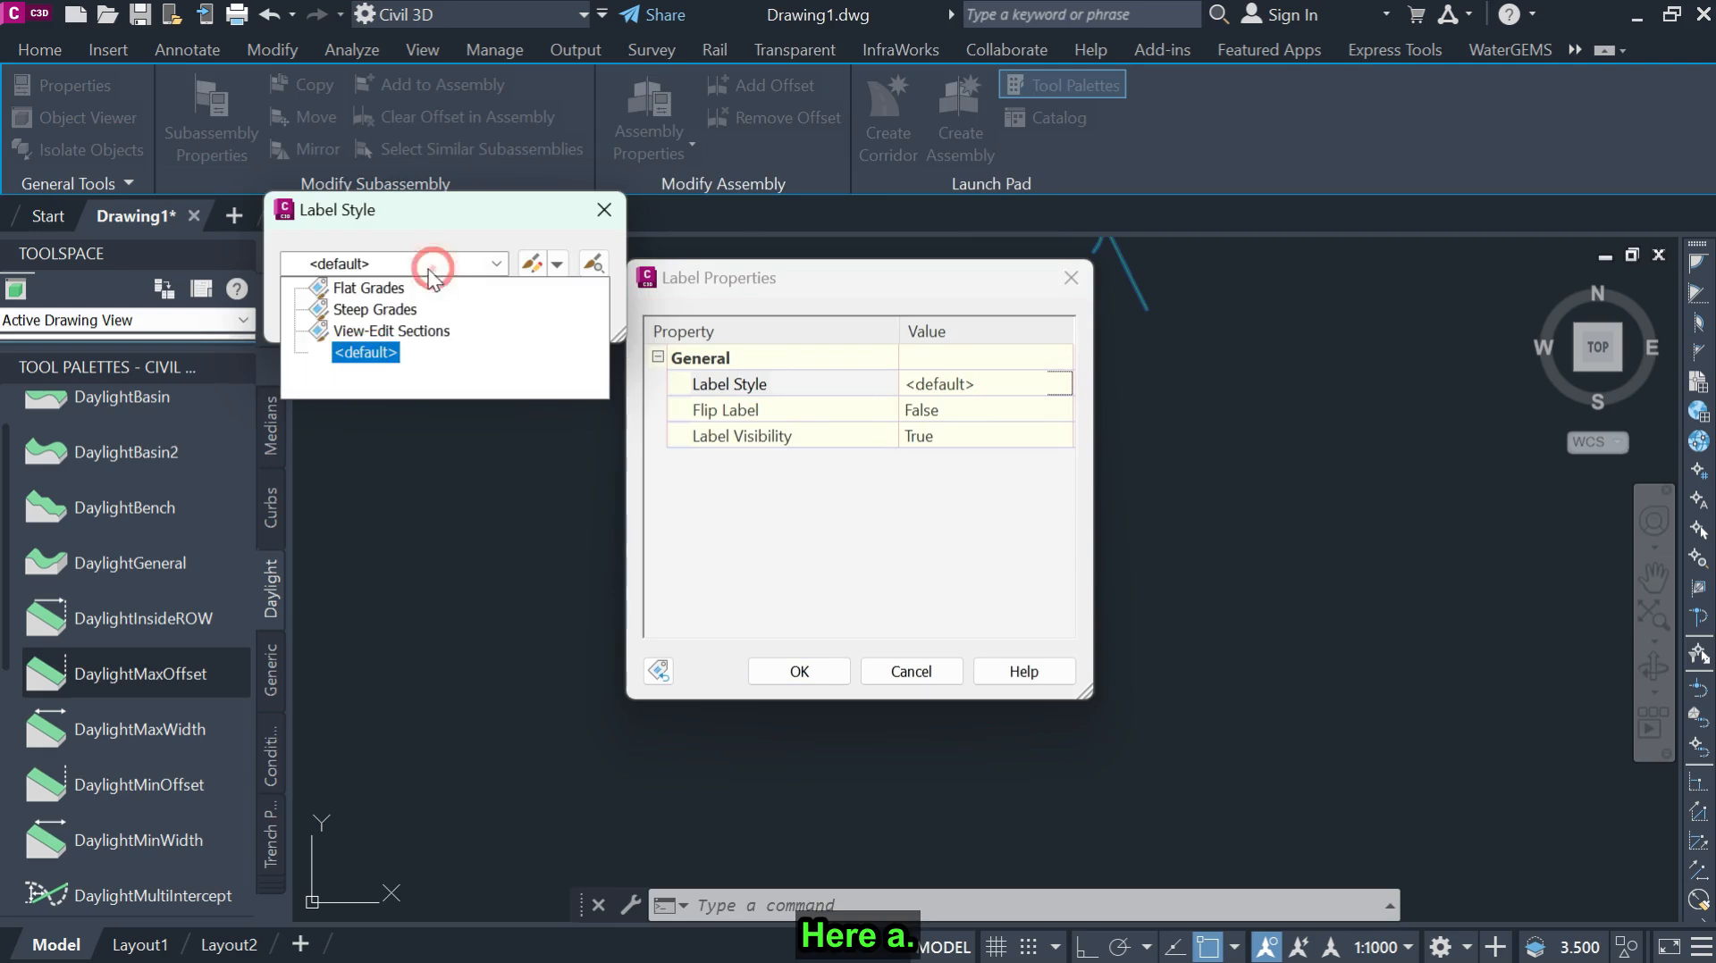
left_click(347, 287)
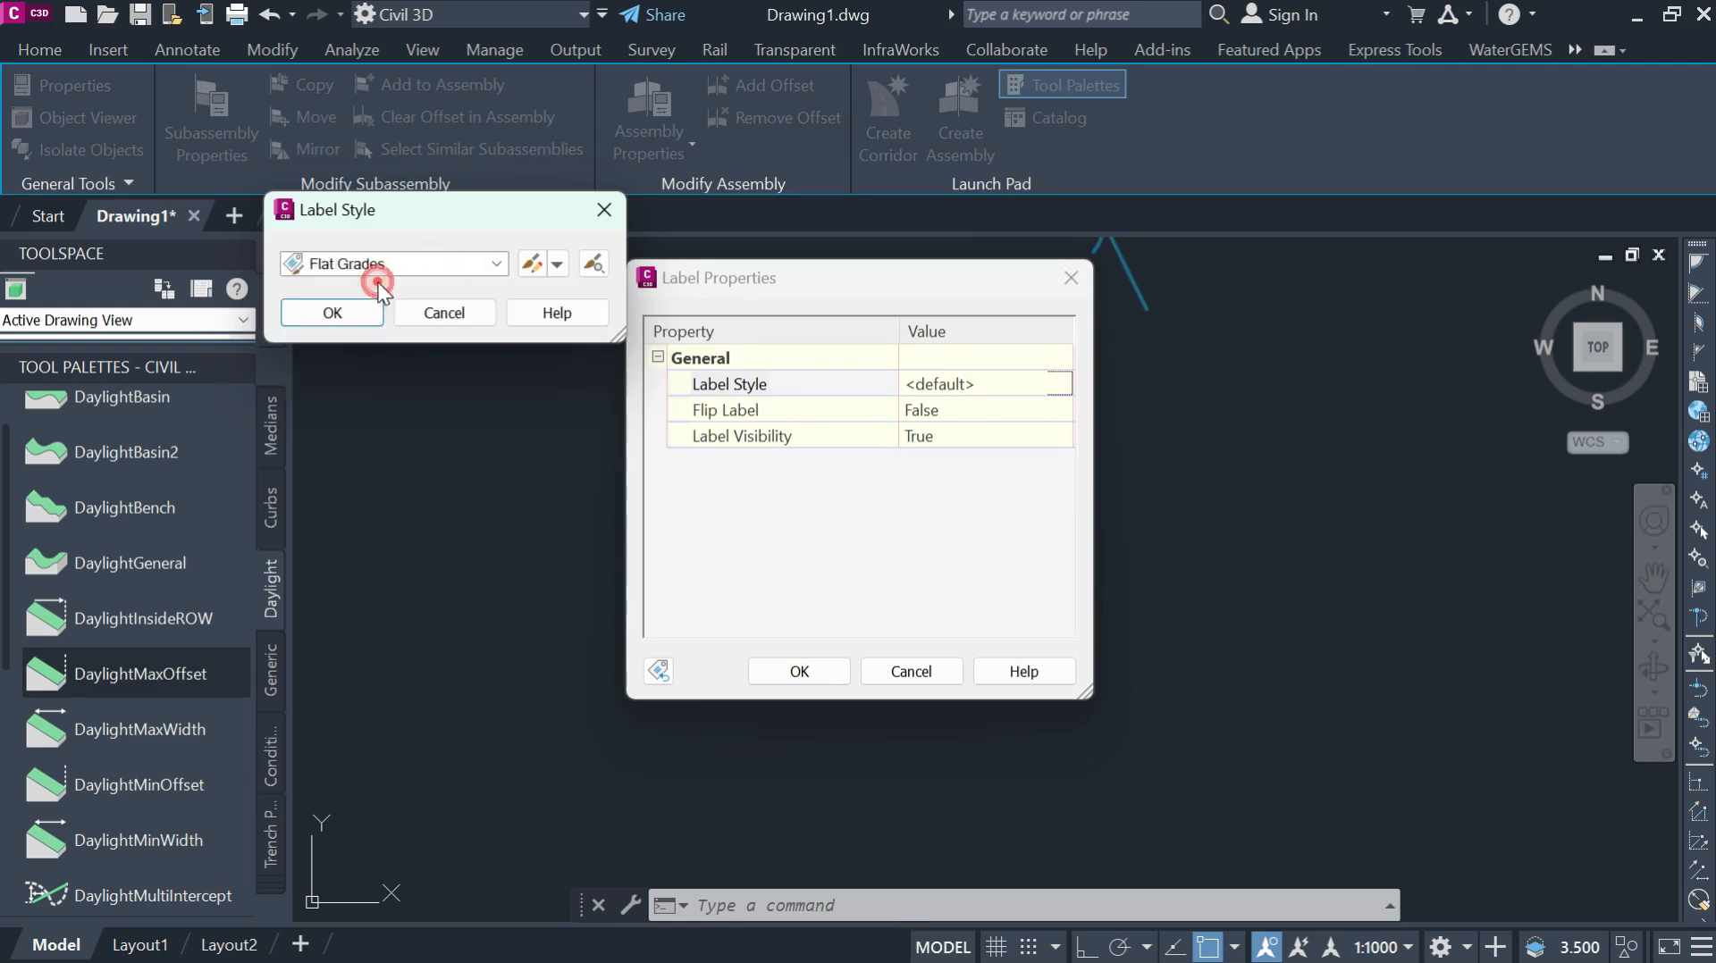
Set the Flat Grades style's Percent Grade text color to red and accept the style and the upward slope label's properties.
left_click(530, 264)
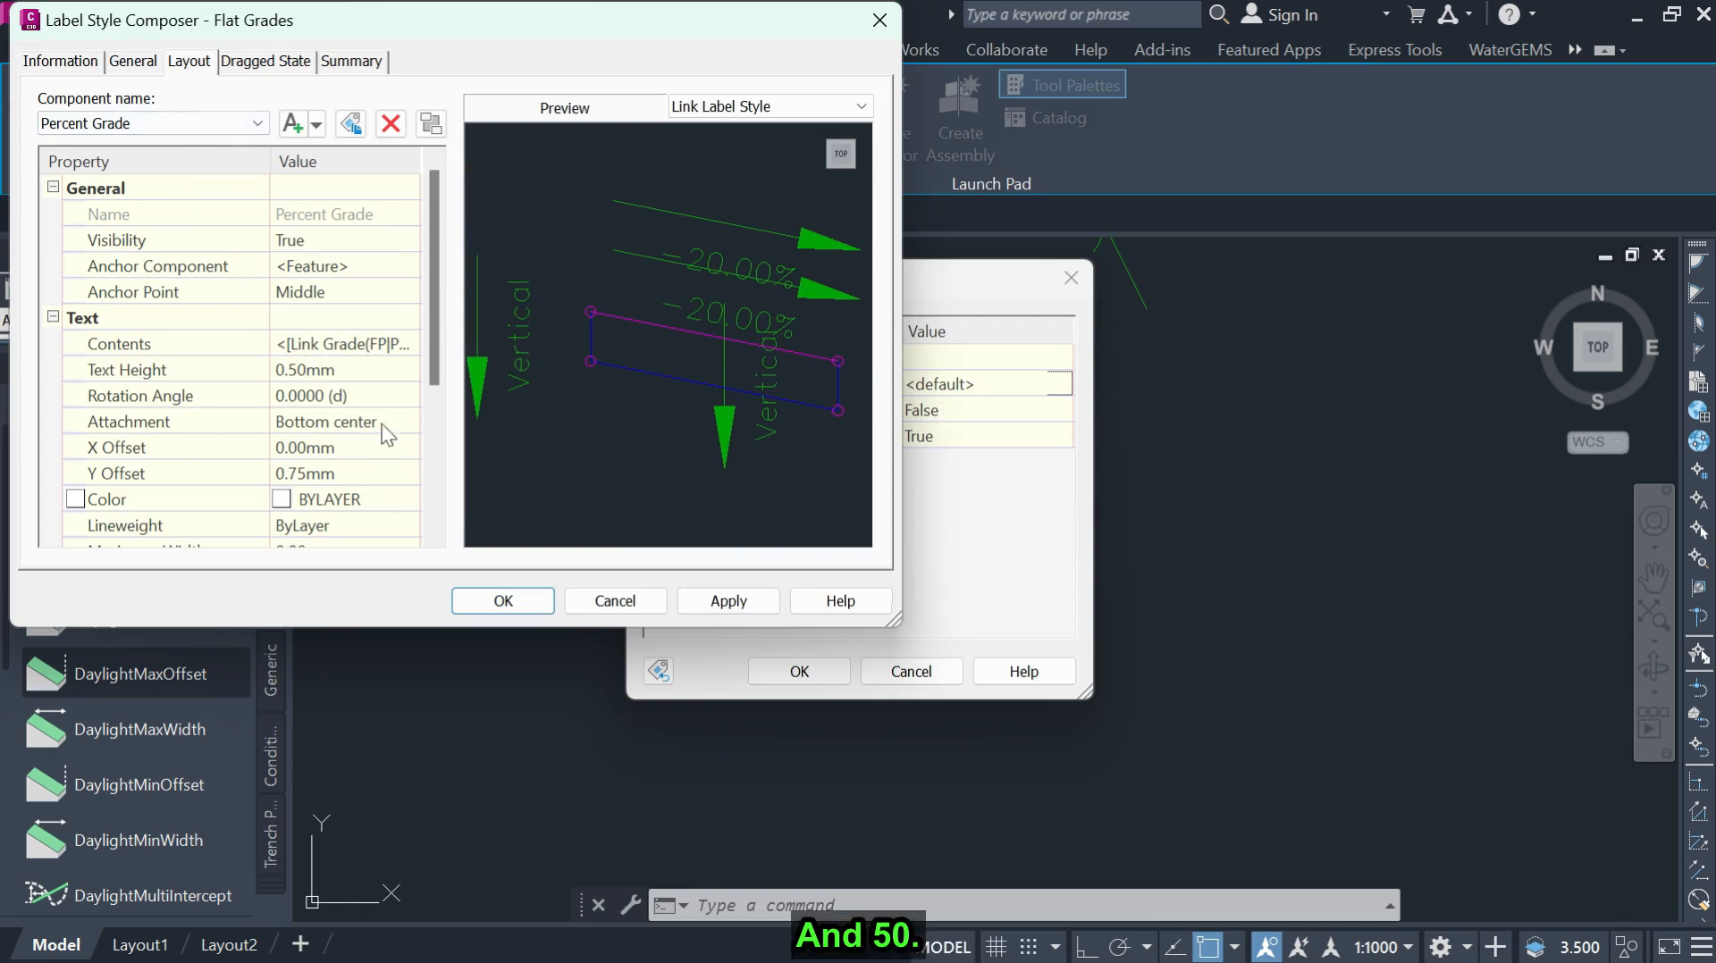
left_click(728, 600)
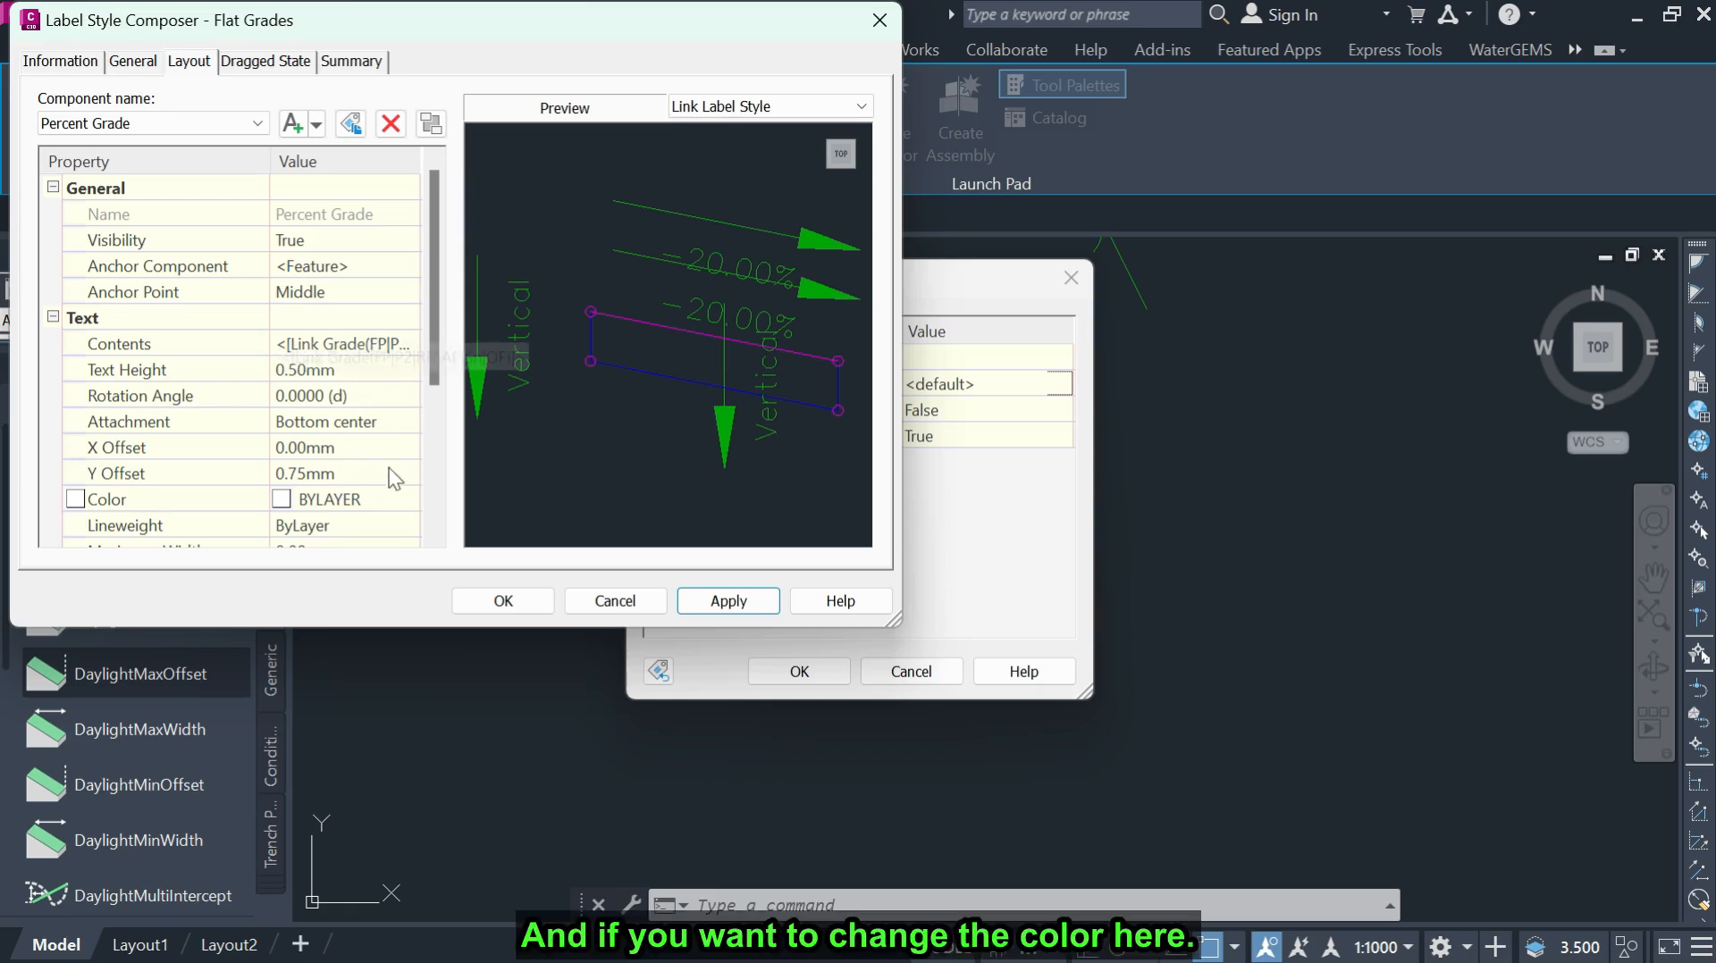
left_click(367, 491)
left_click(408, 498)
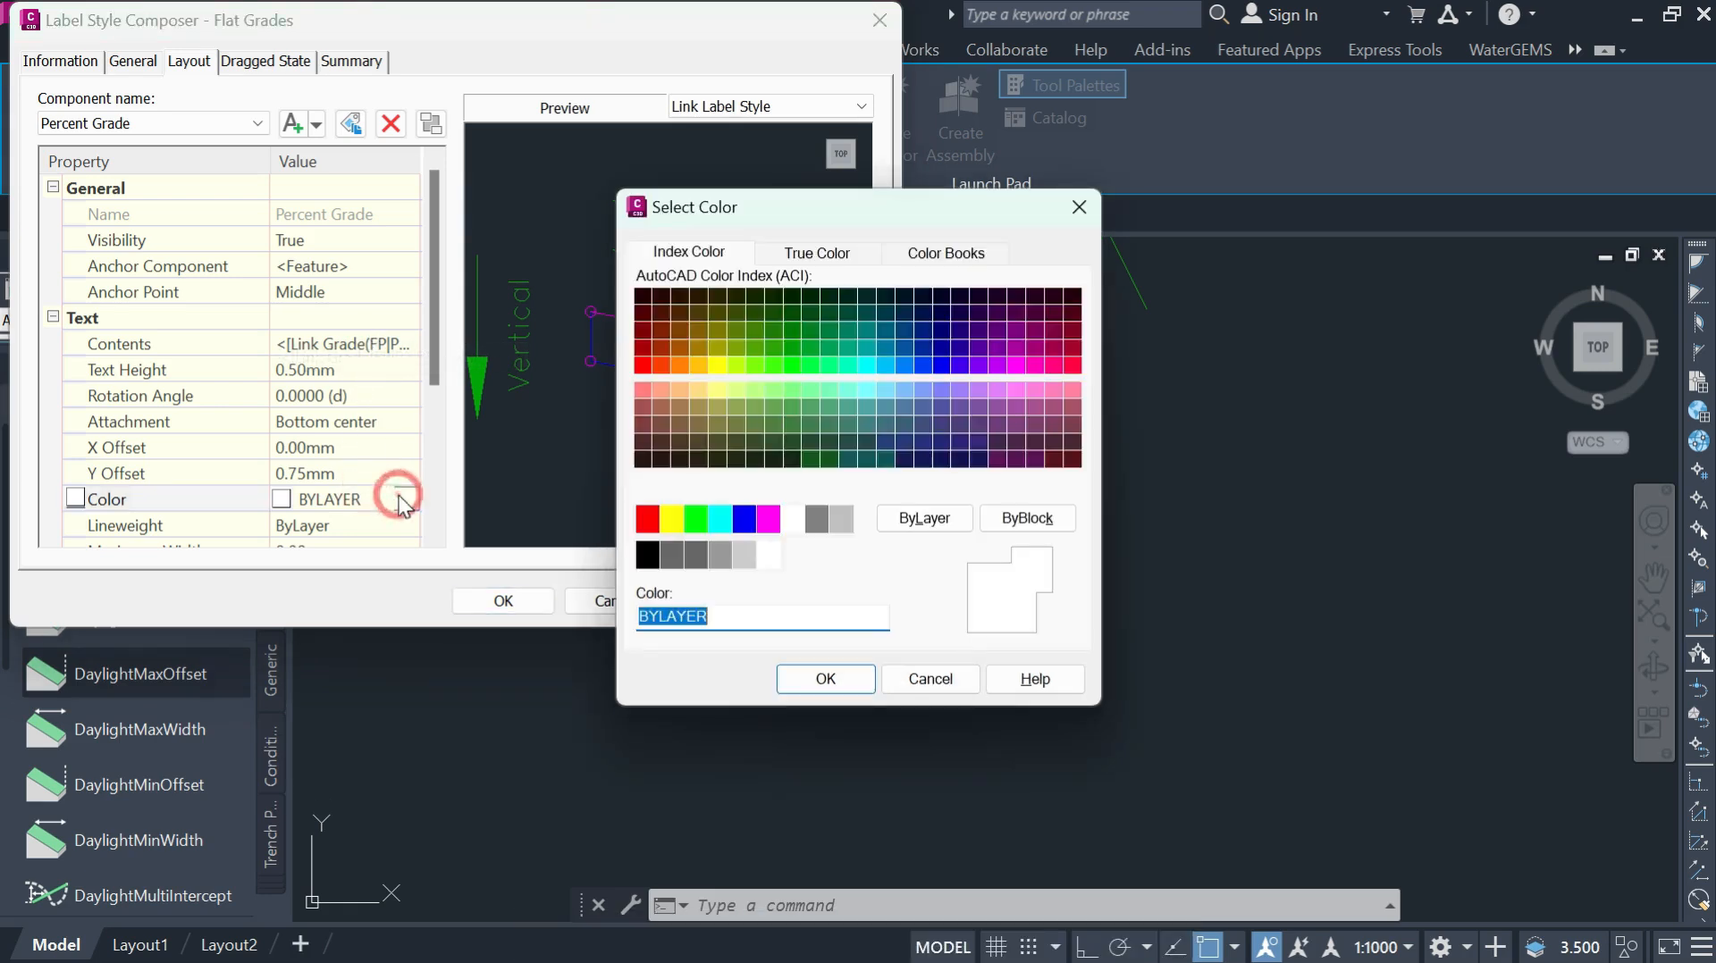
left_click(647, 518)
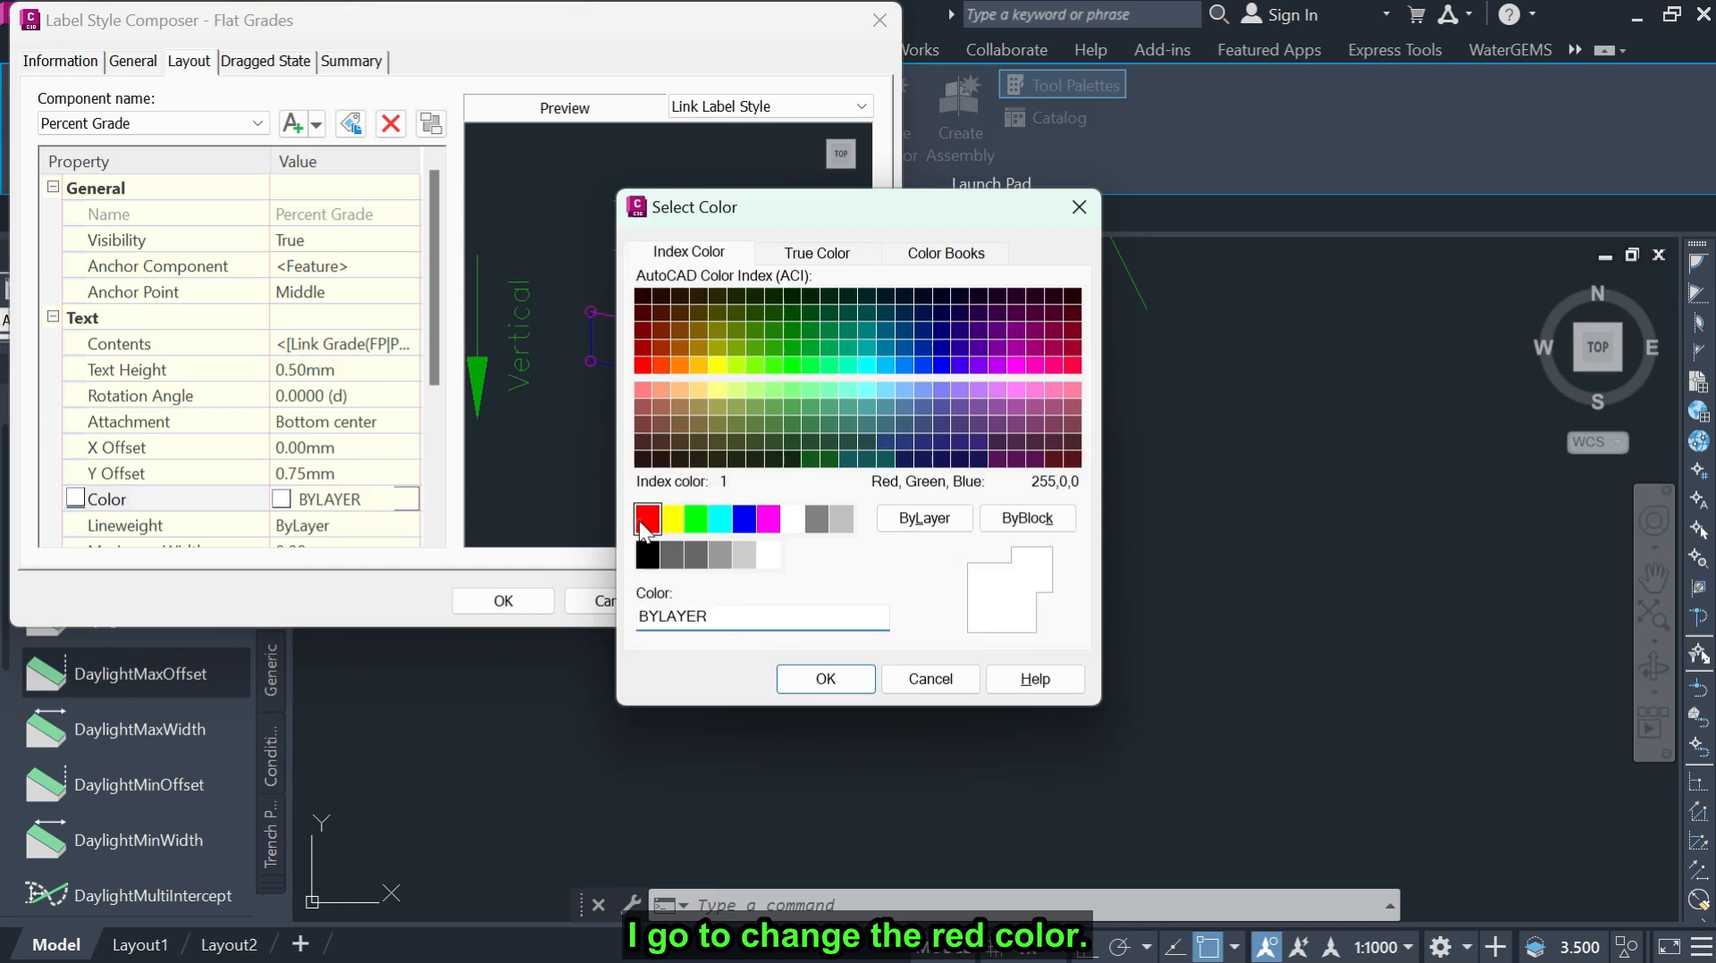
left_click(826, 680)
left_click(728, 601)
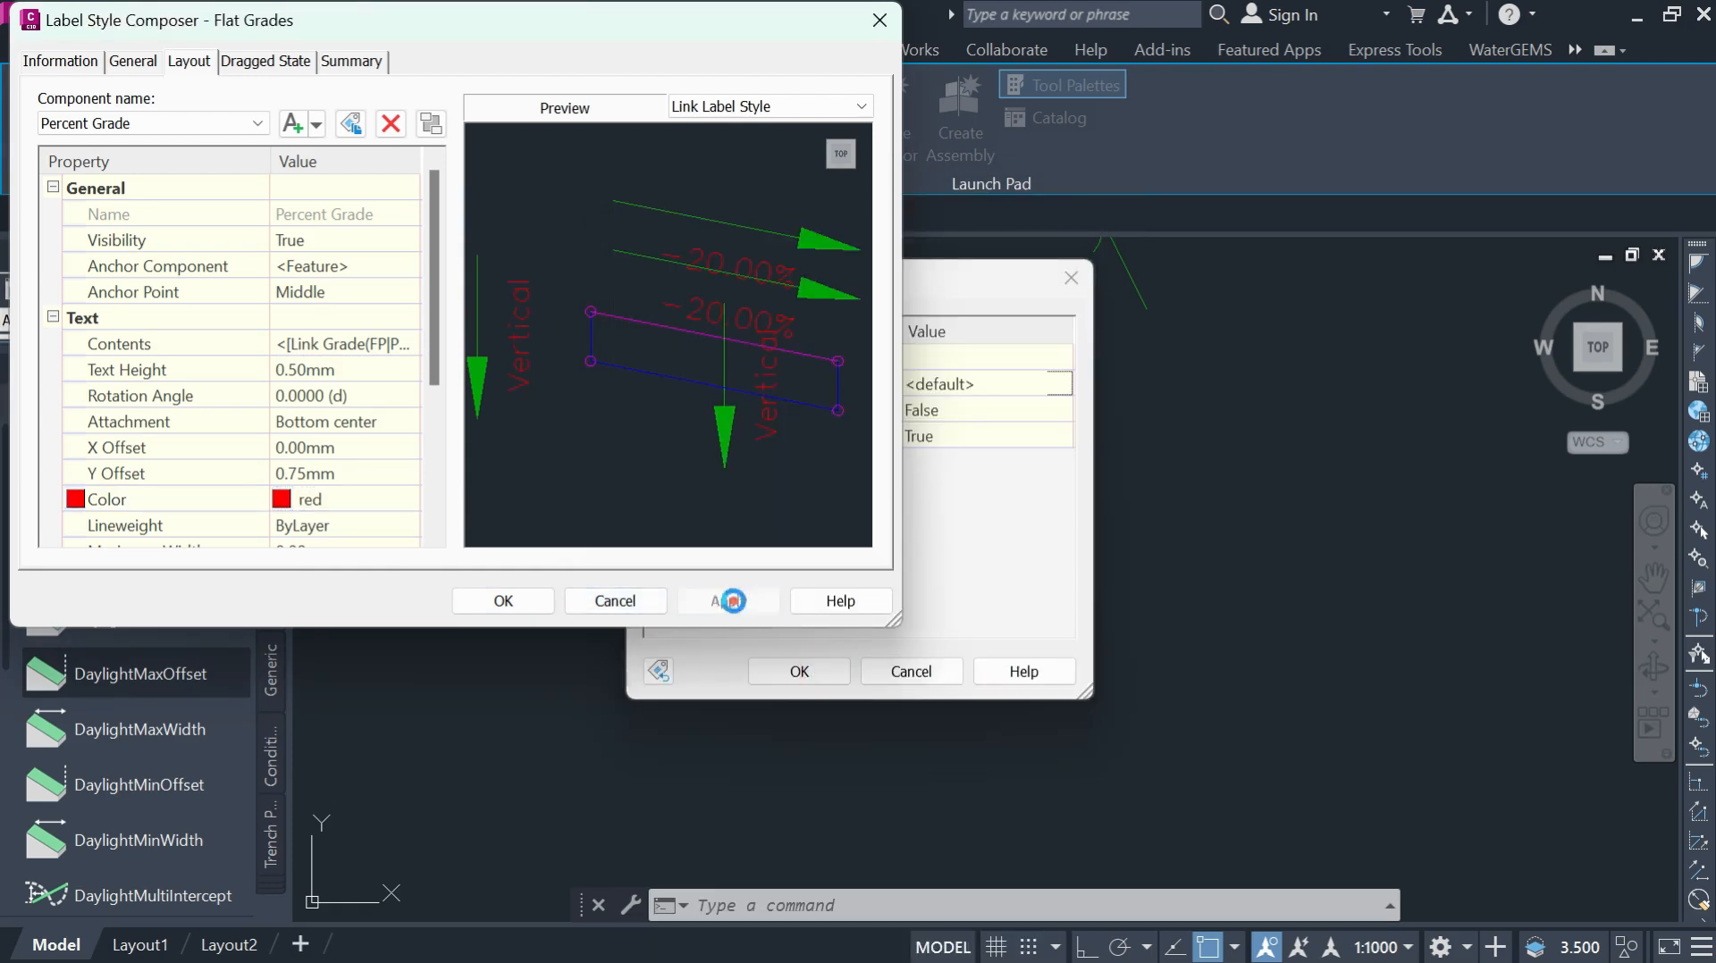
left_click(525, 603)
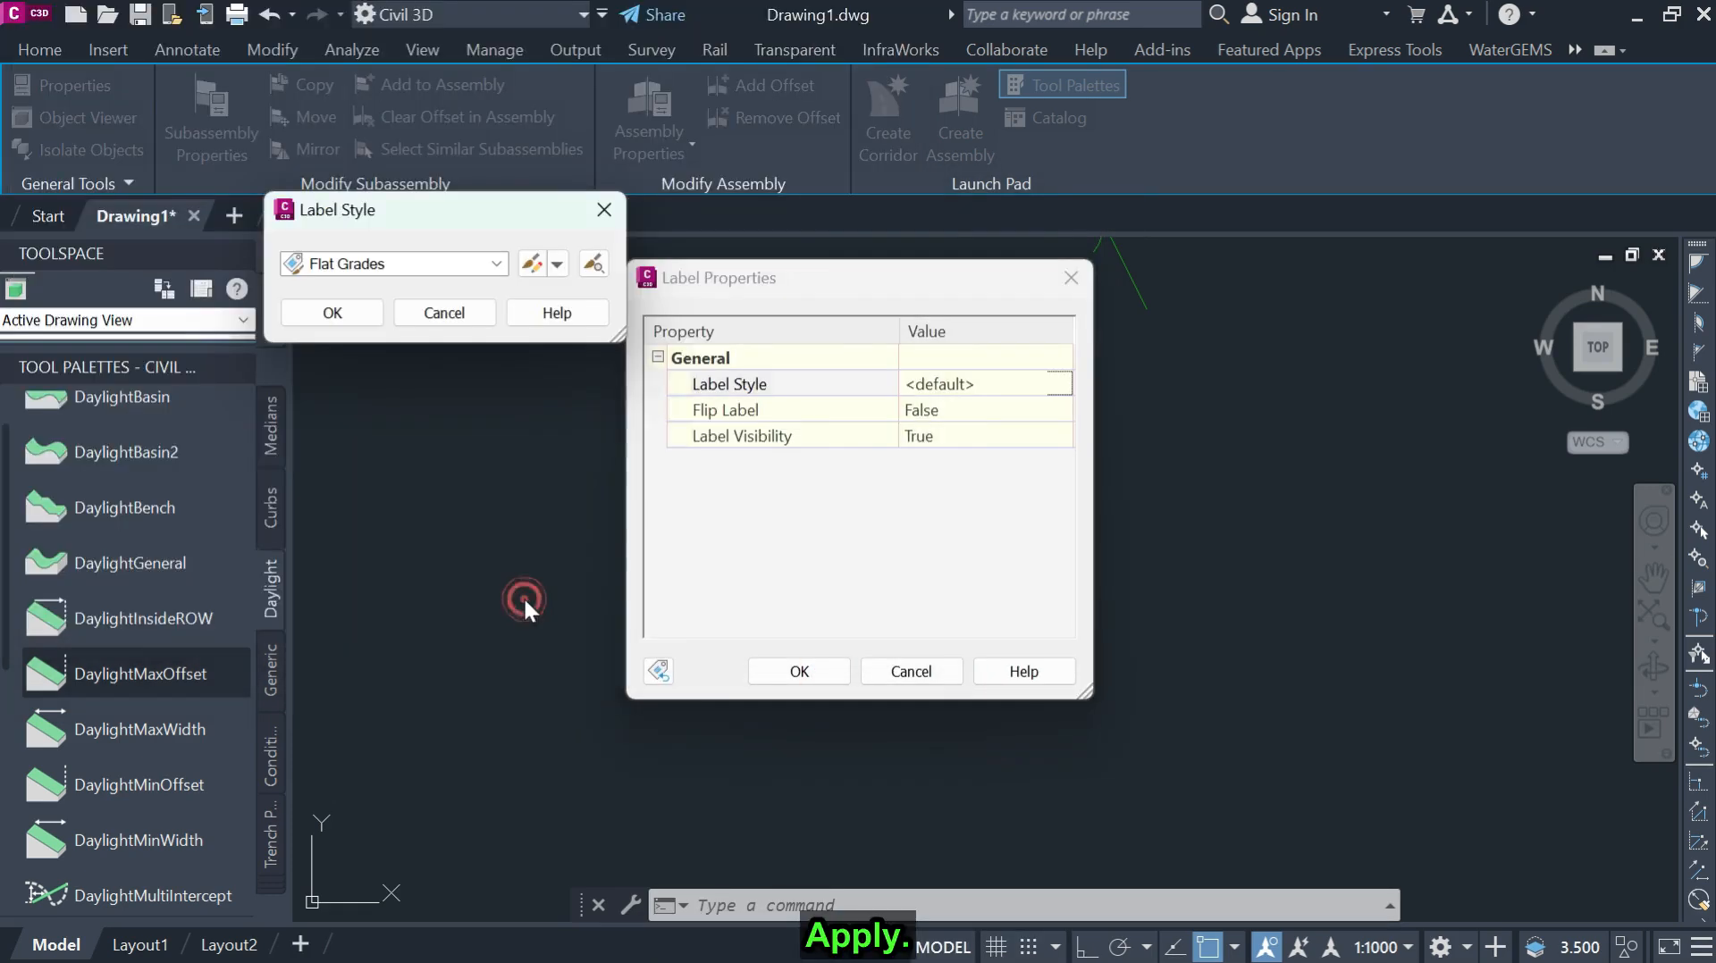
left_click(332, 312)
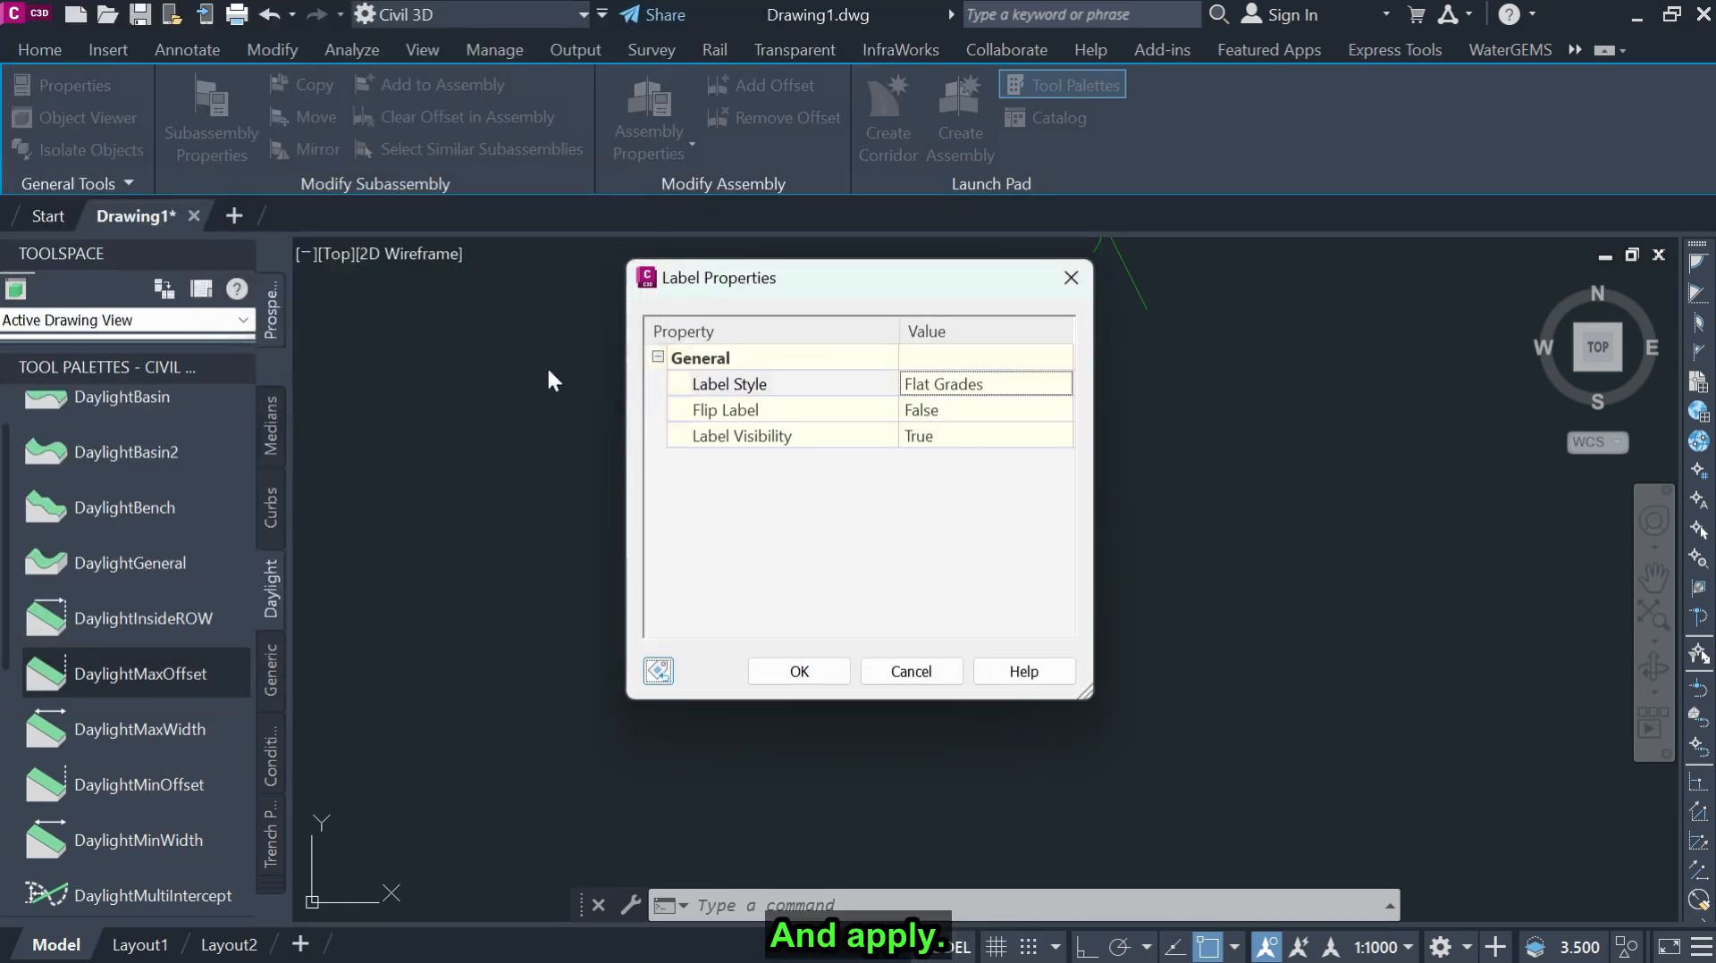
left_click(829, 670)
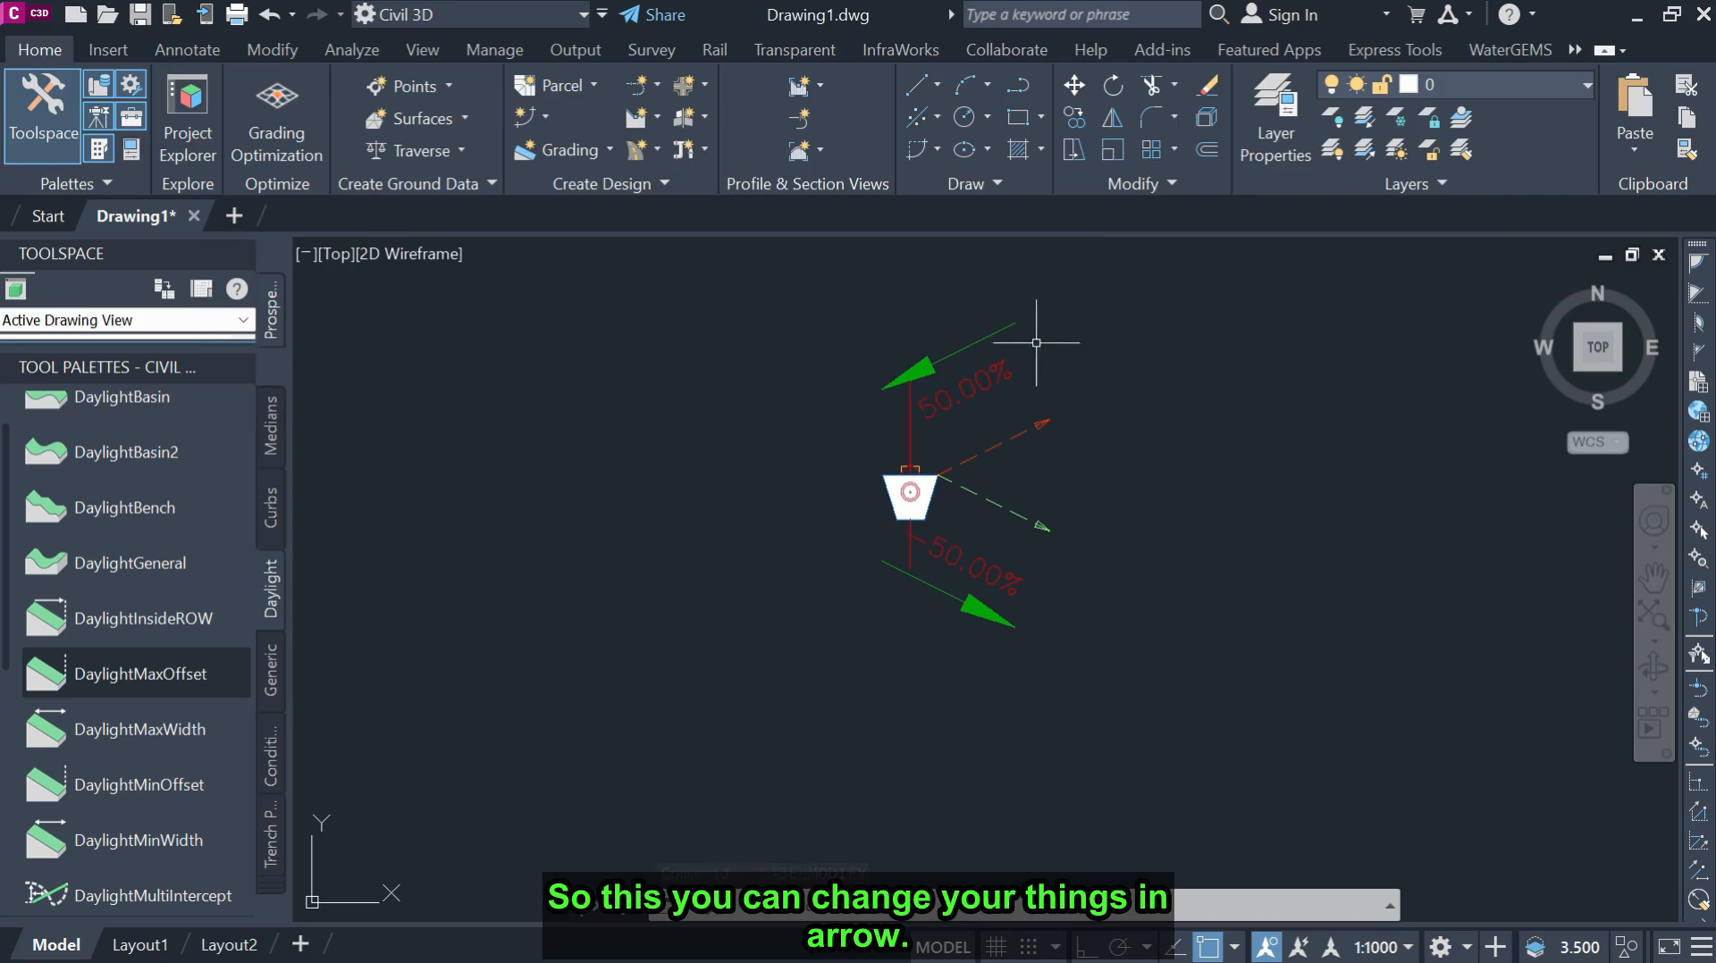
Reopen the downward slope label's properties, edit its Flat Grades style and review the Percent Grade component's layout settings.
scroll(1018, 623, "up", 2)
left_click(1011, 631)
double_click(1011, 631)
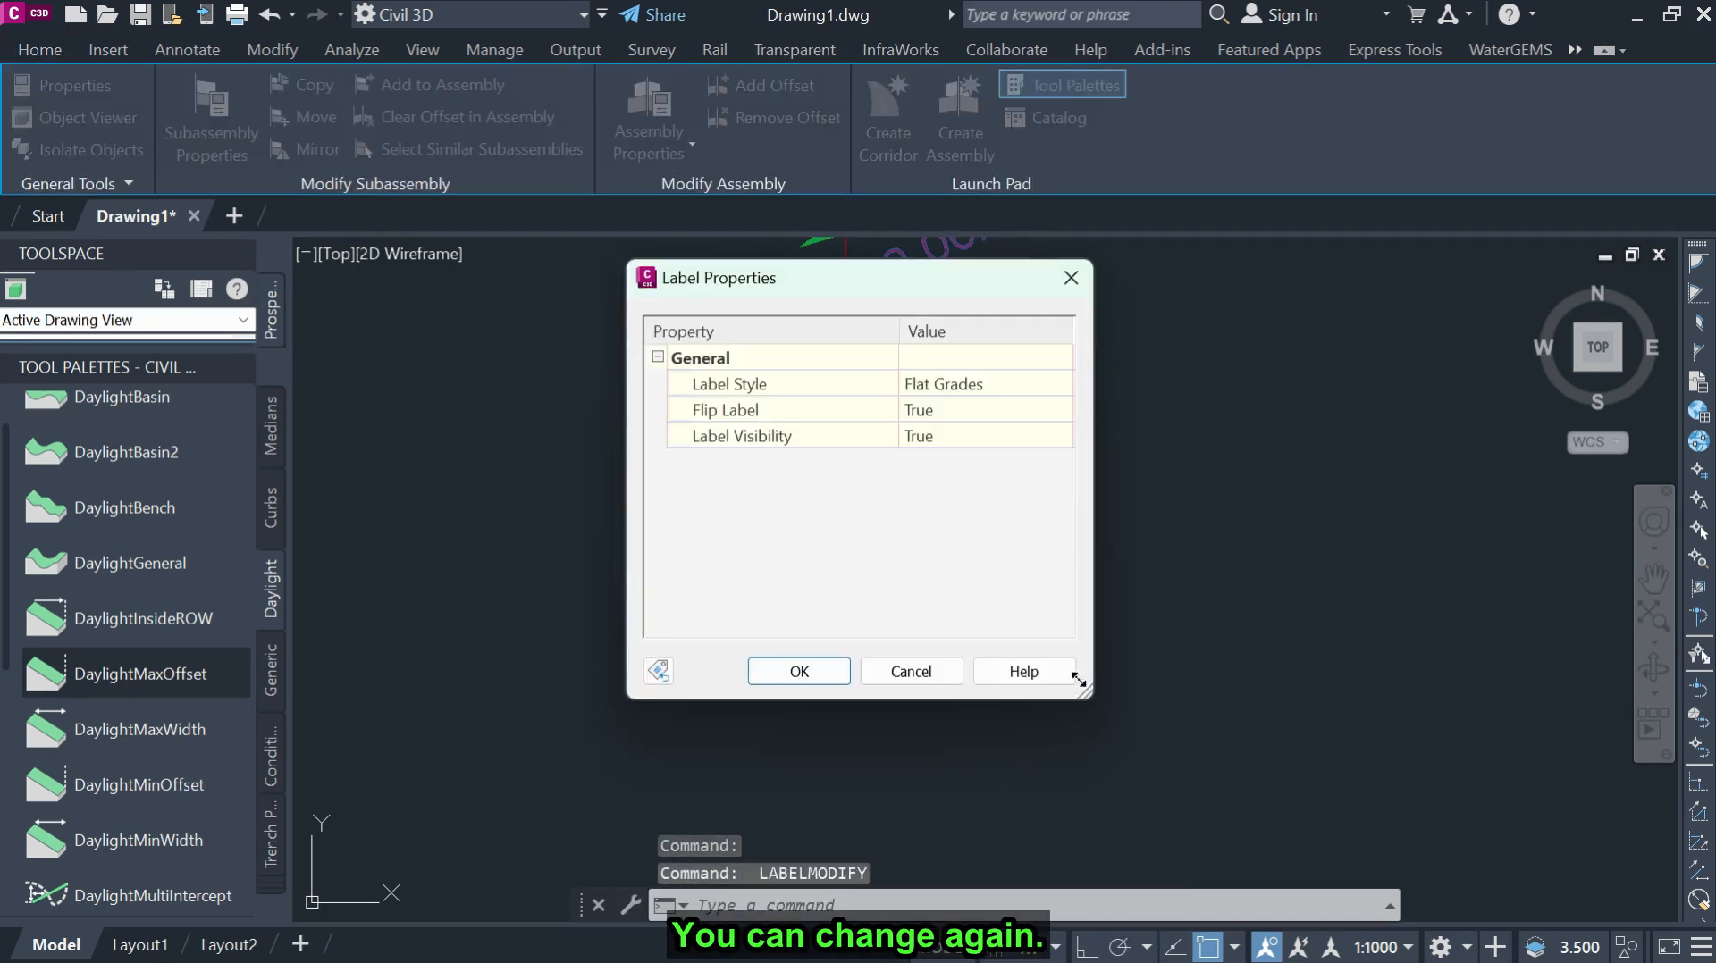
left_click(763, 383)
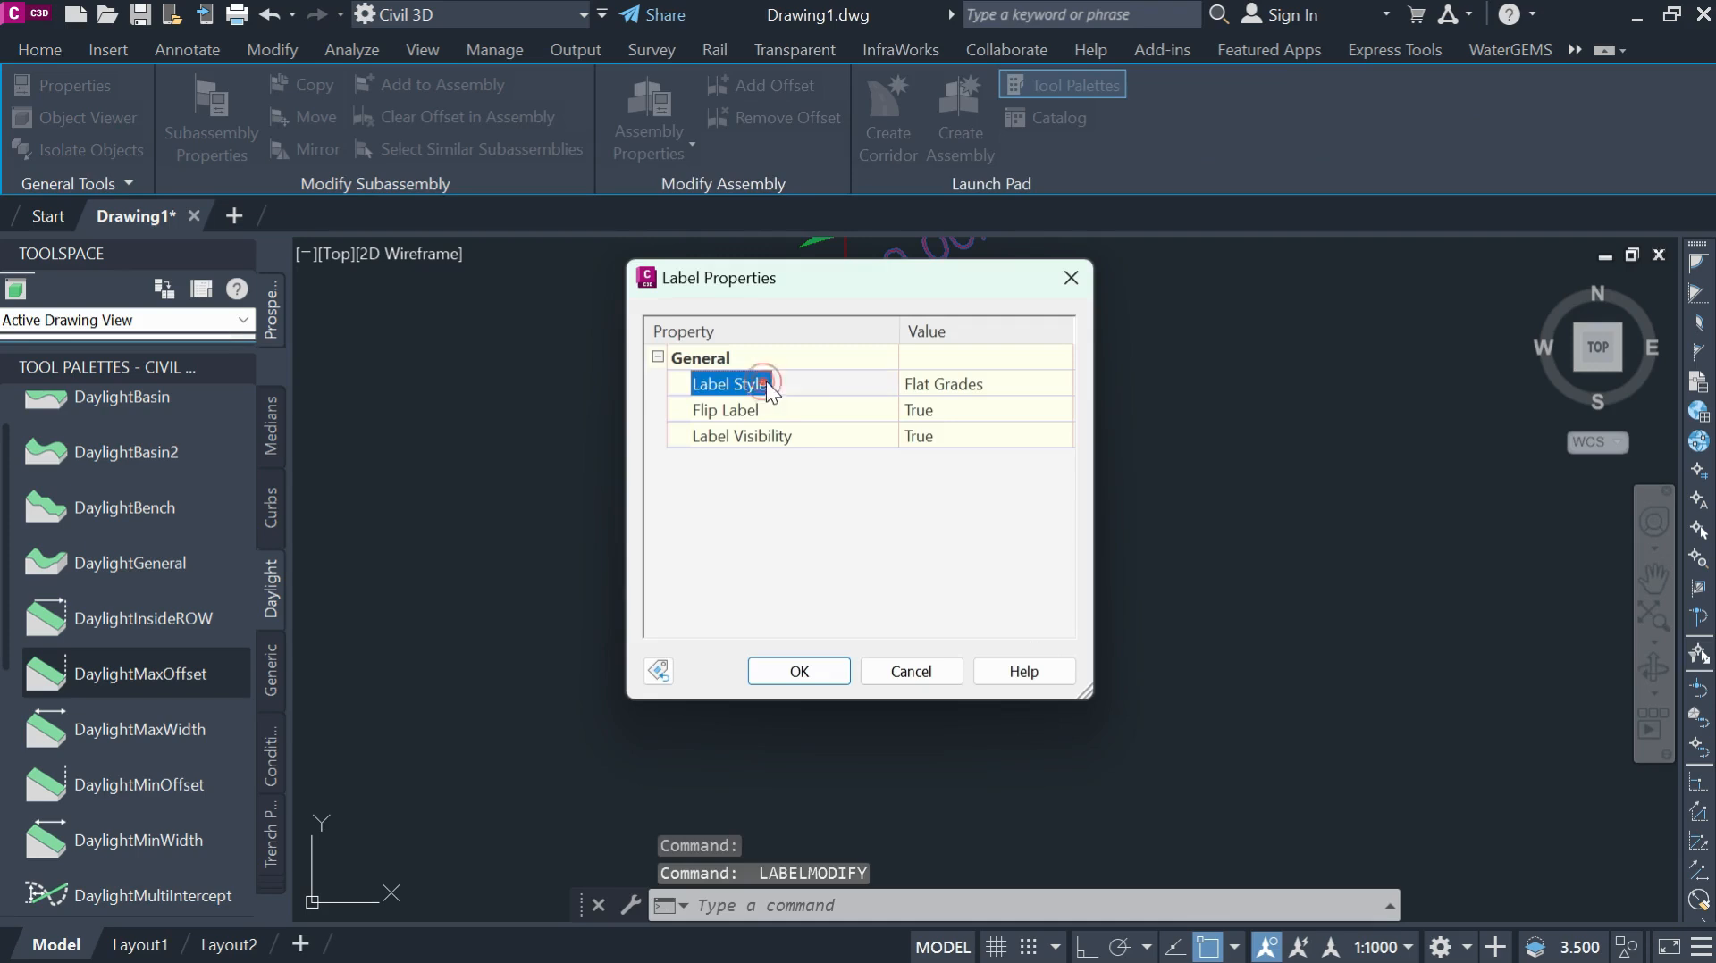
left_click(1012, 380)
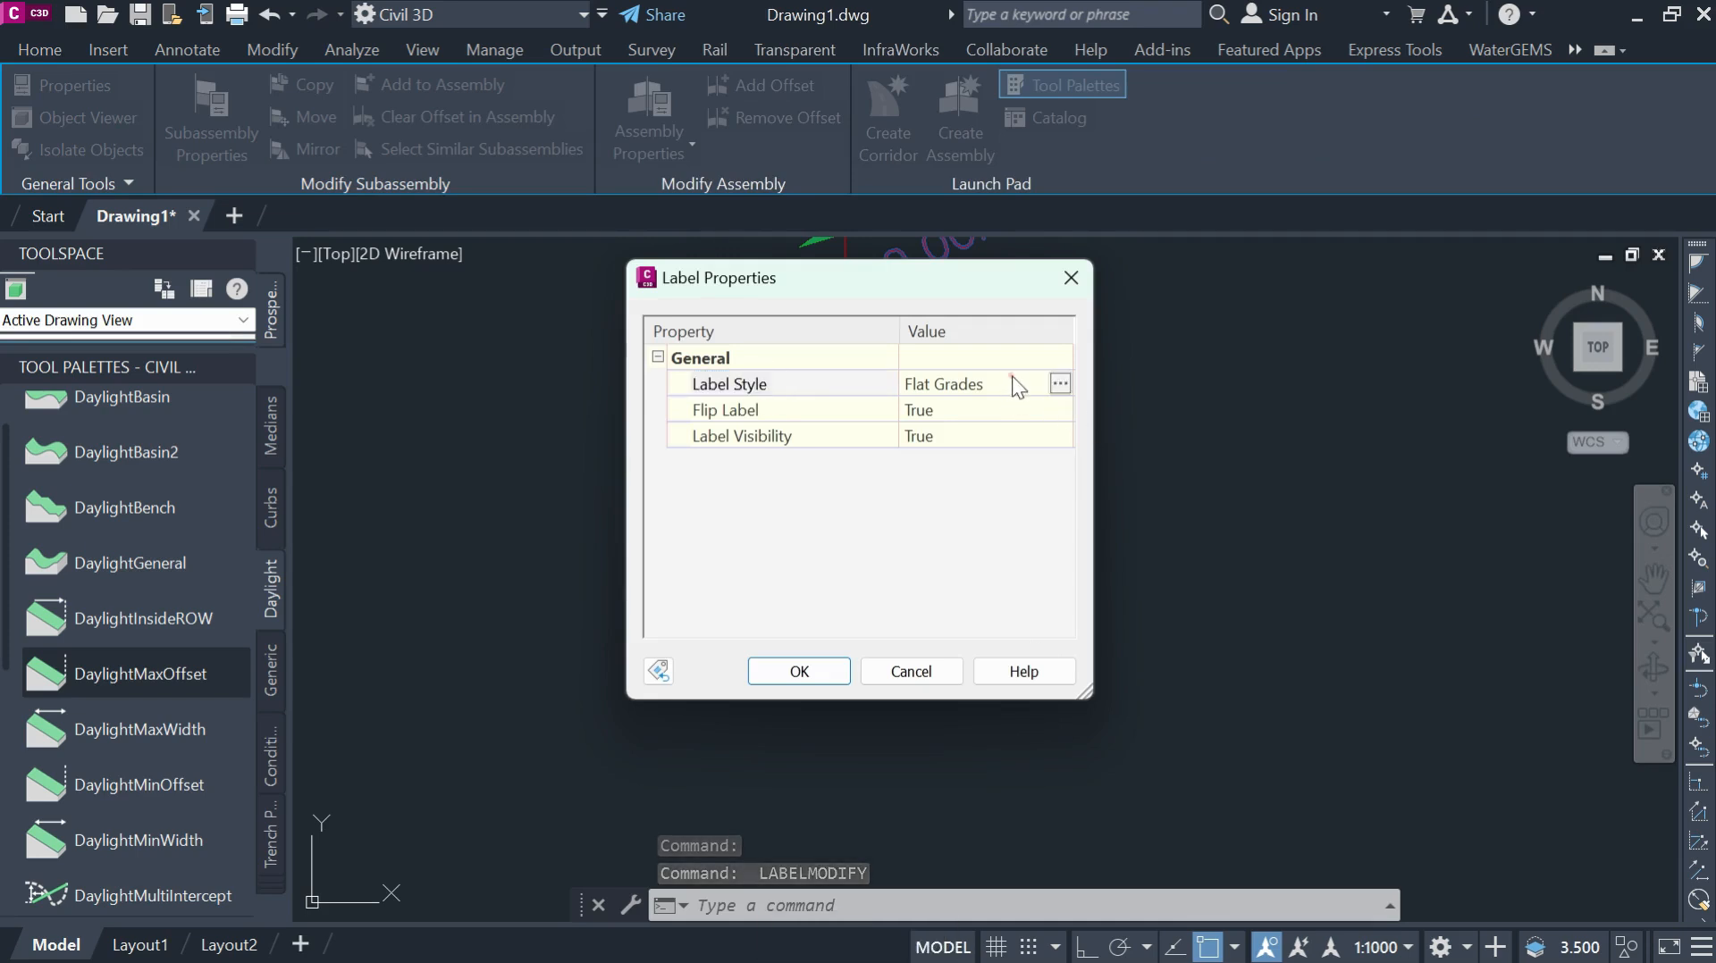
left_click(1060, 384)
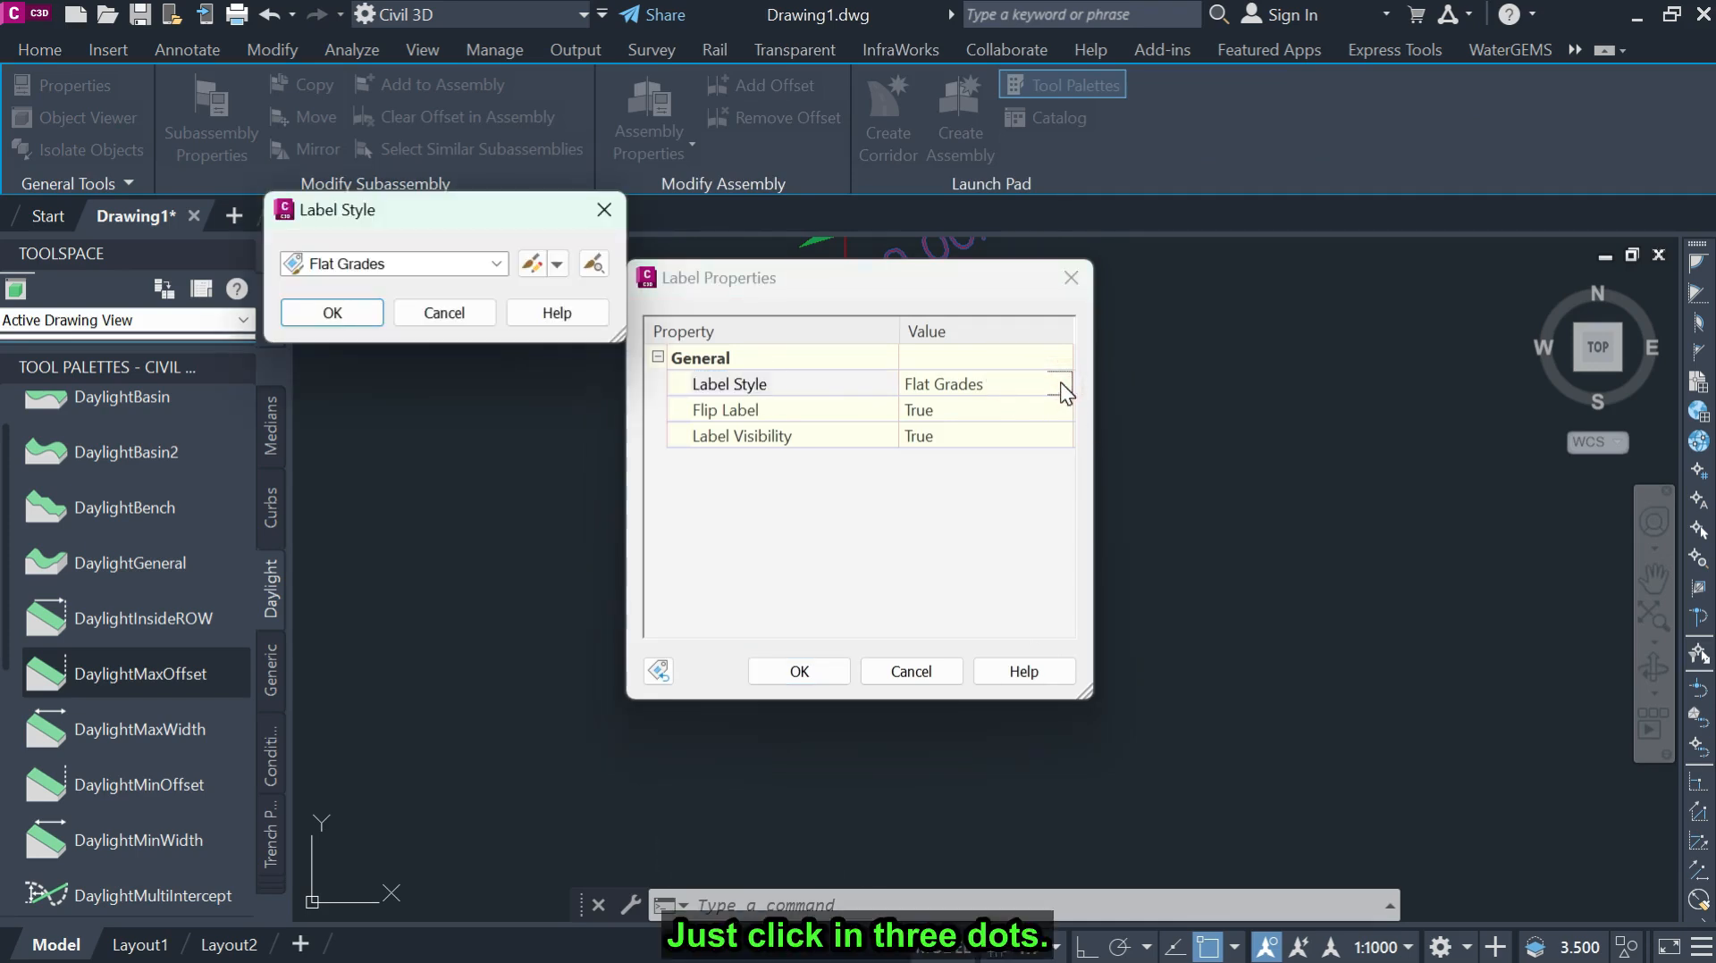
left_click(497, 264)
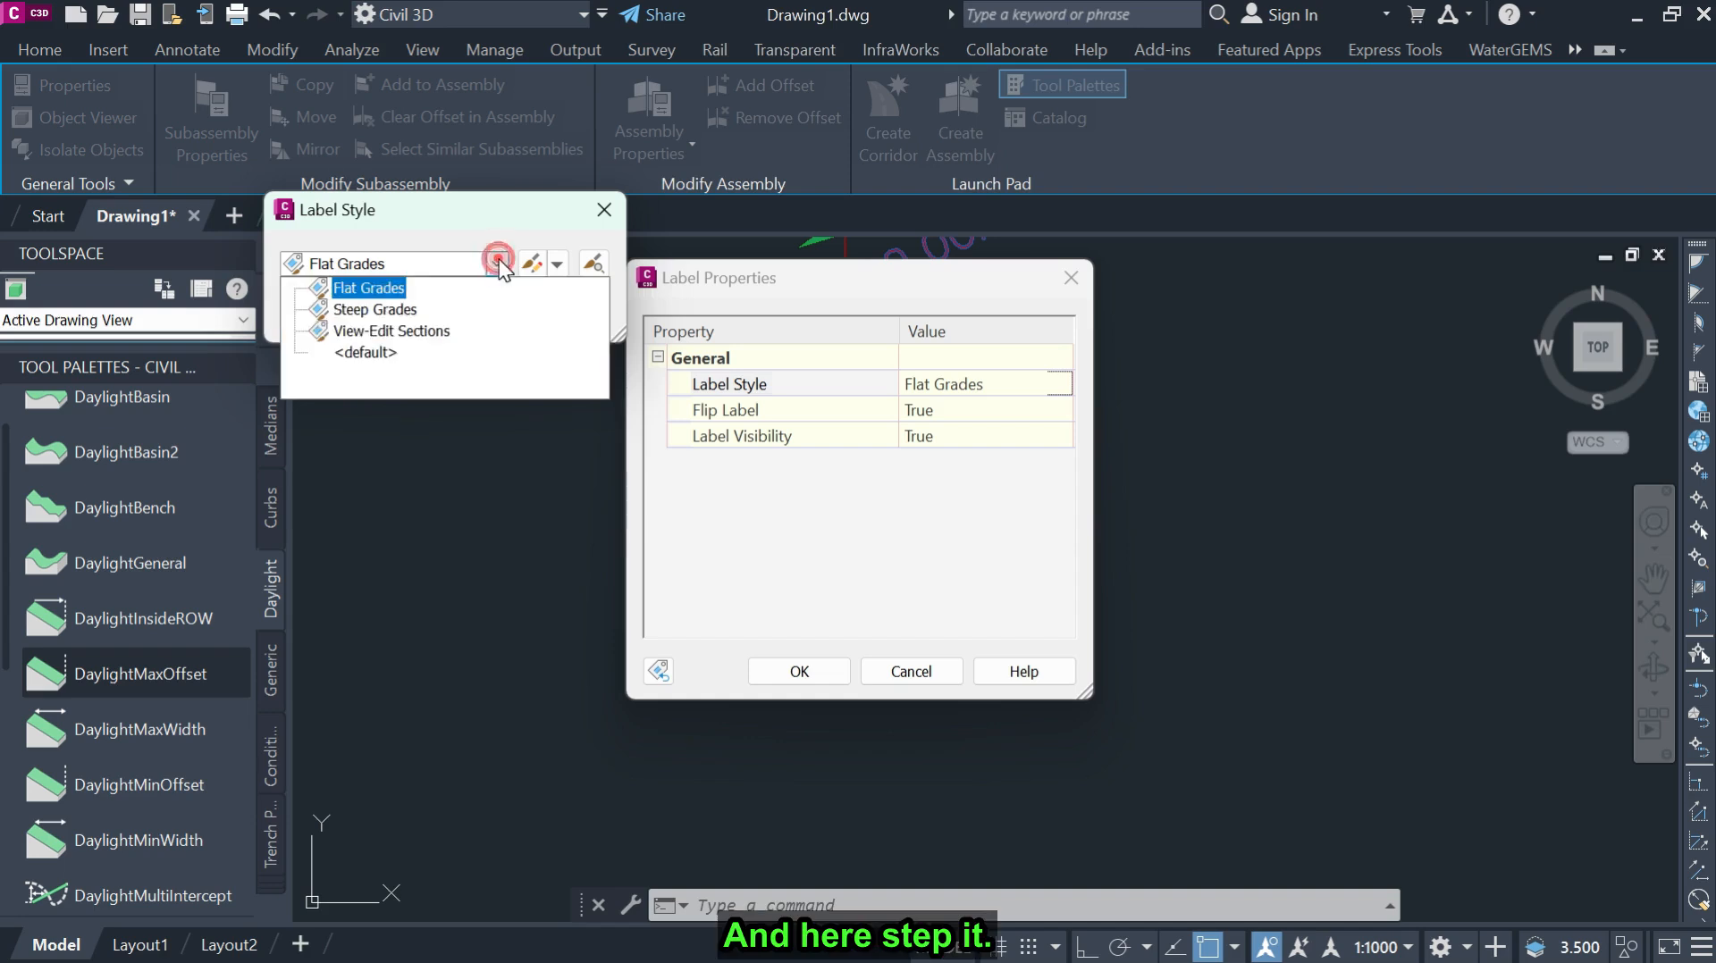
left_click(497, 264)
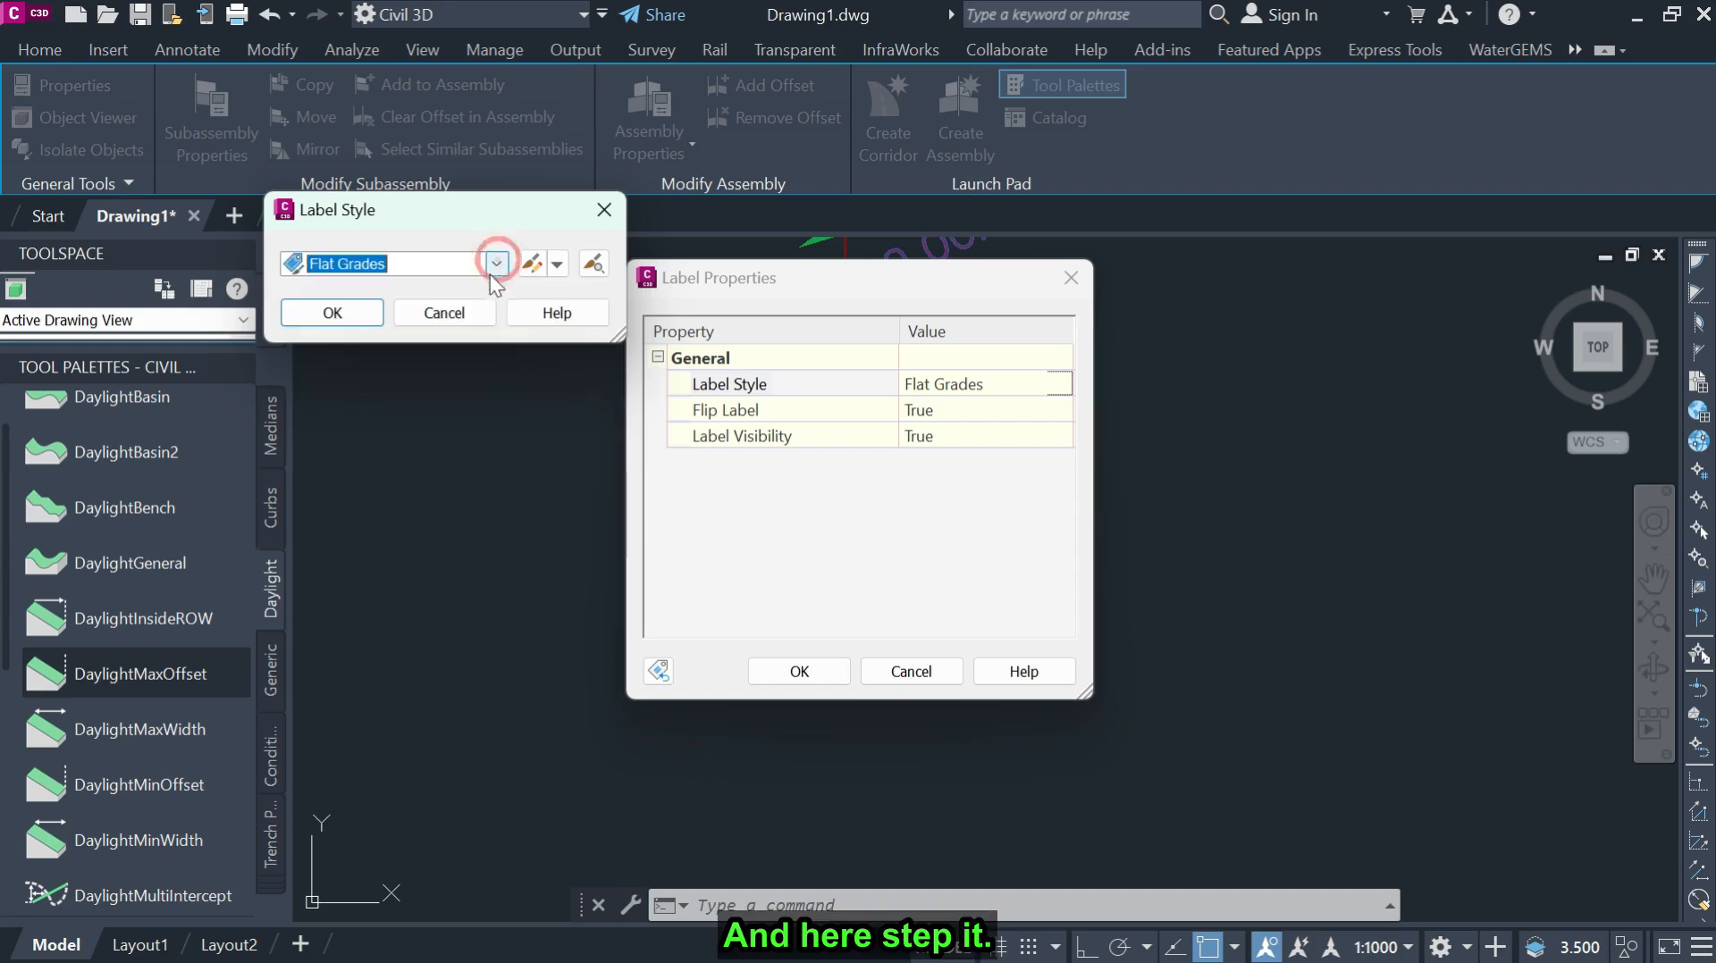
left_click(530, 263)
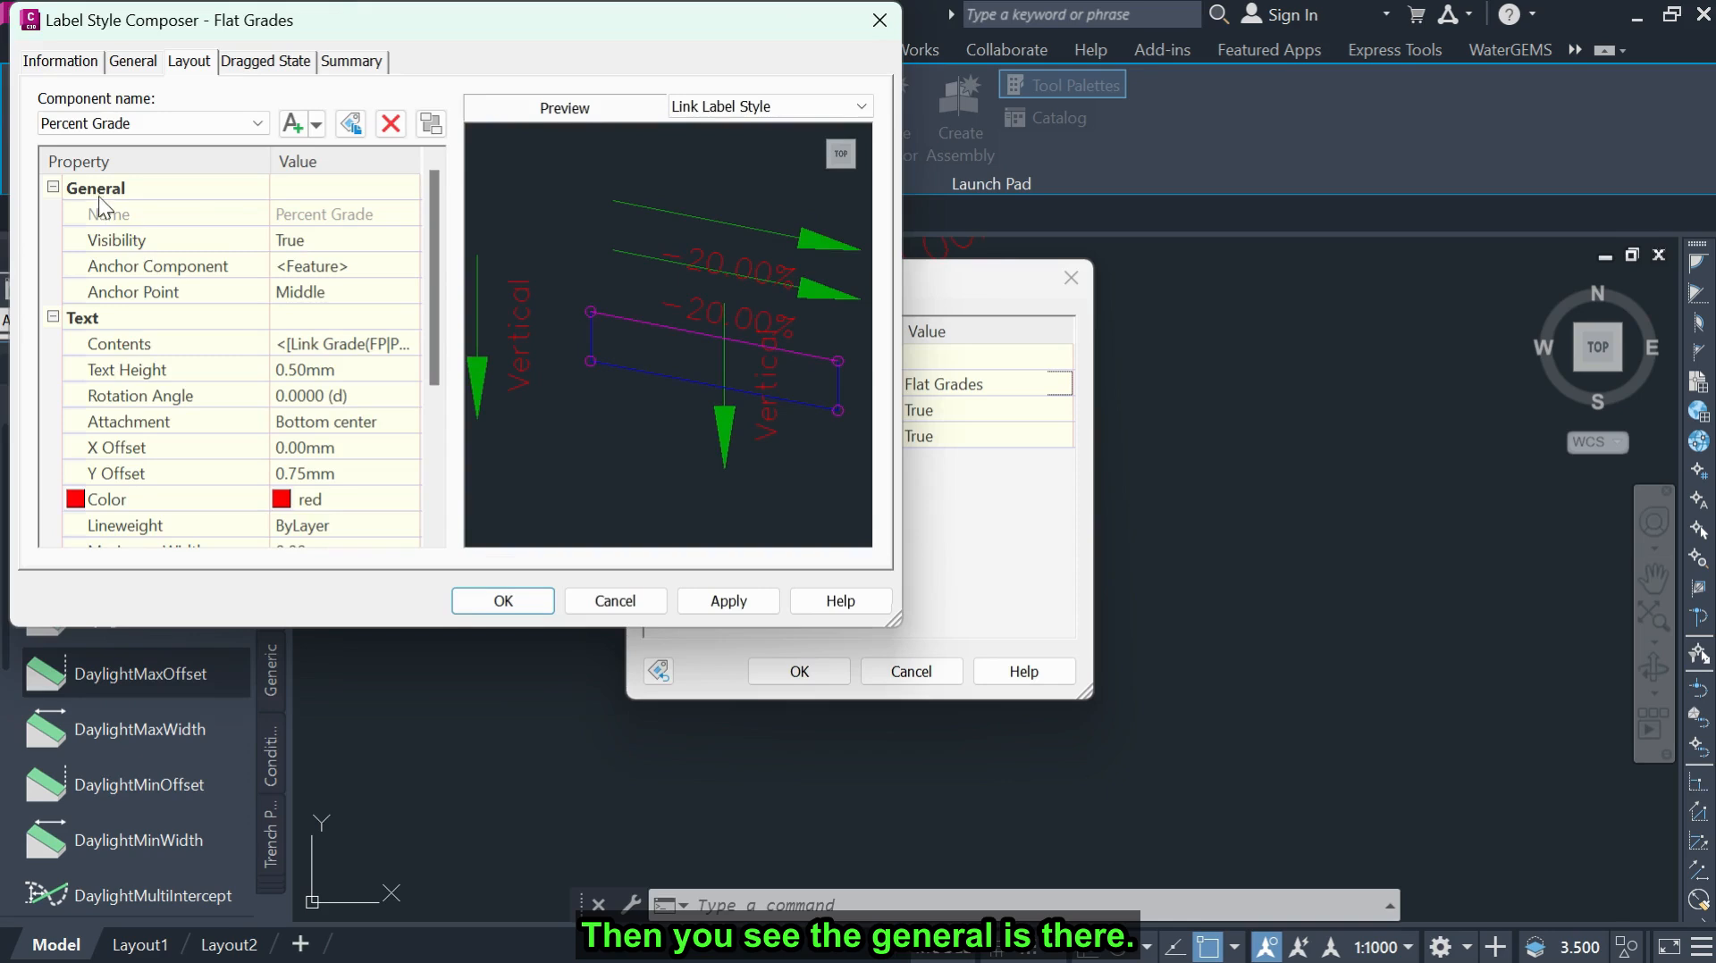
scroll(164, 447, "down", 3)
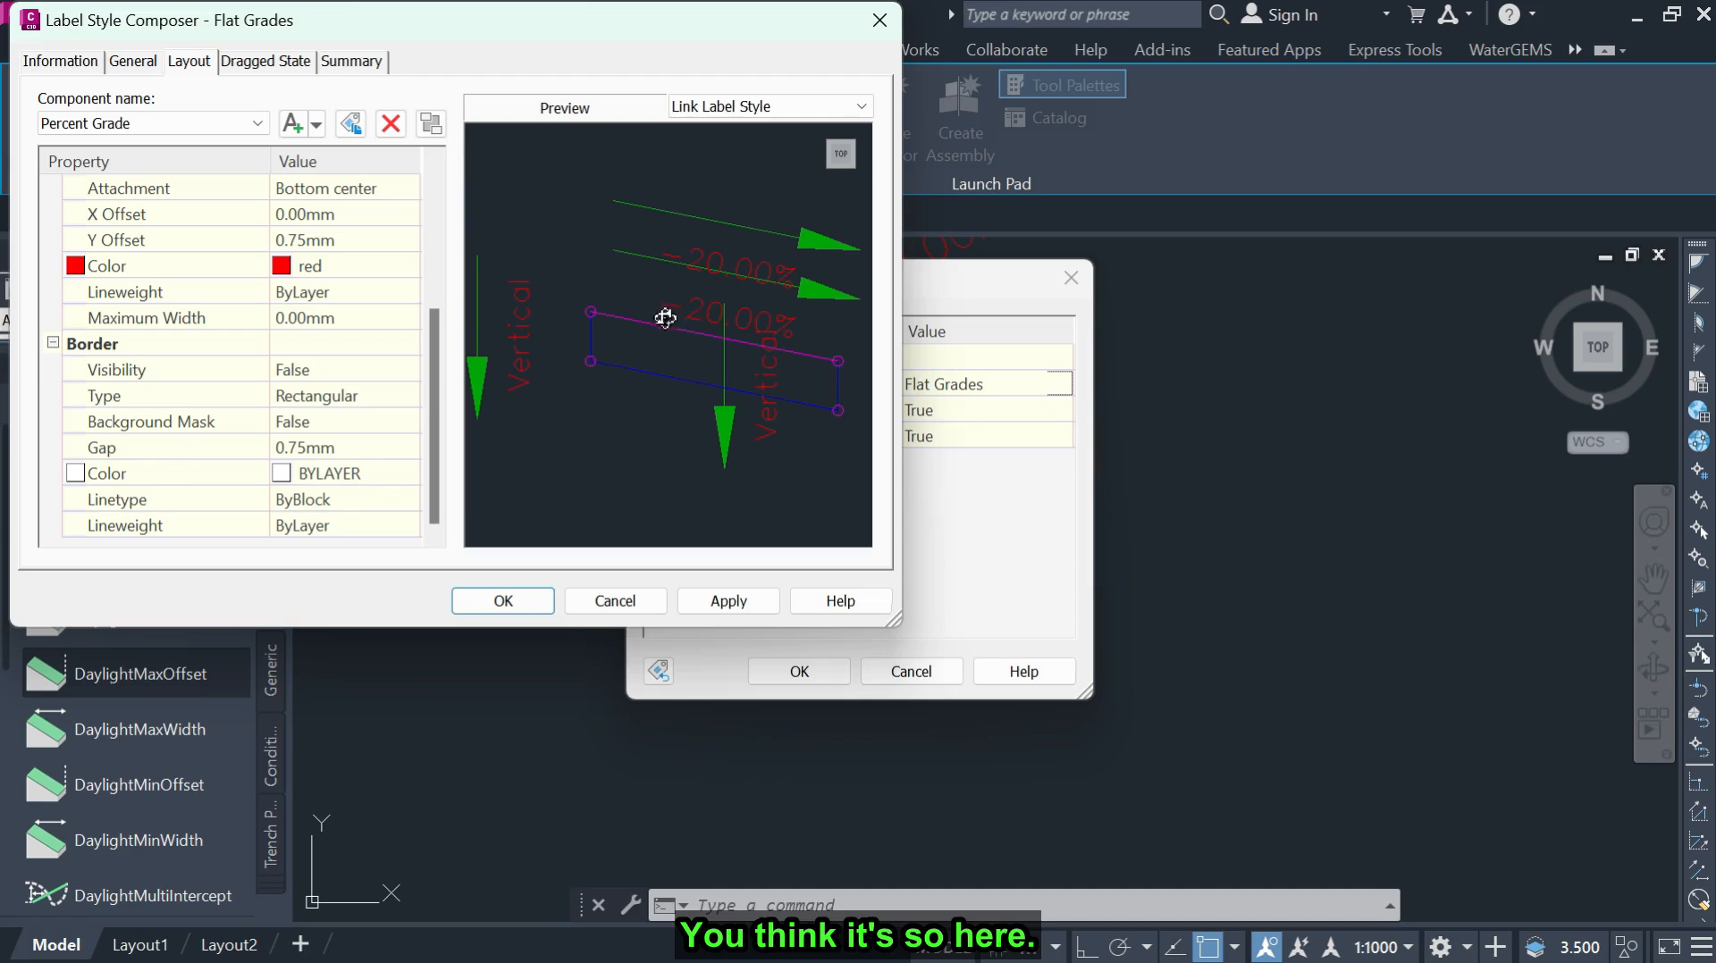
scroll(57, 223, "up", 3)
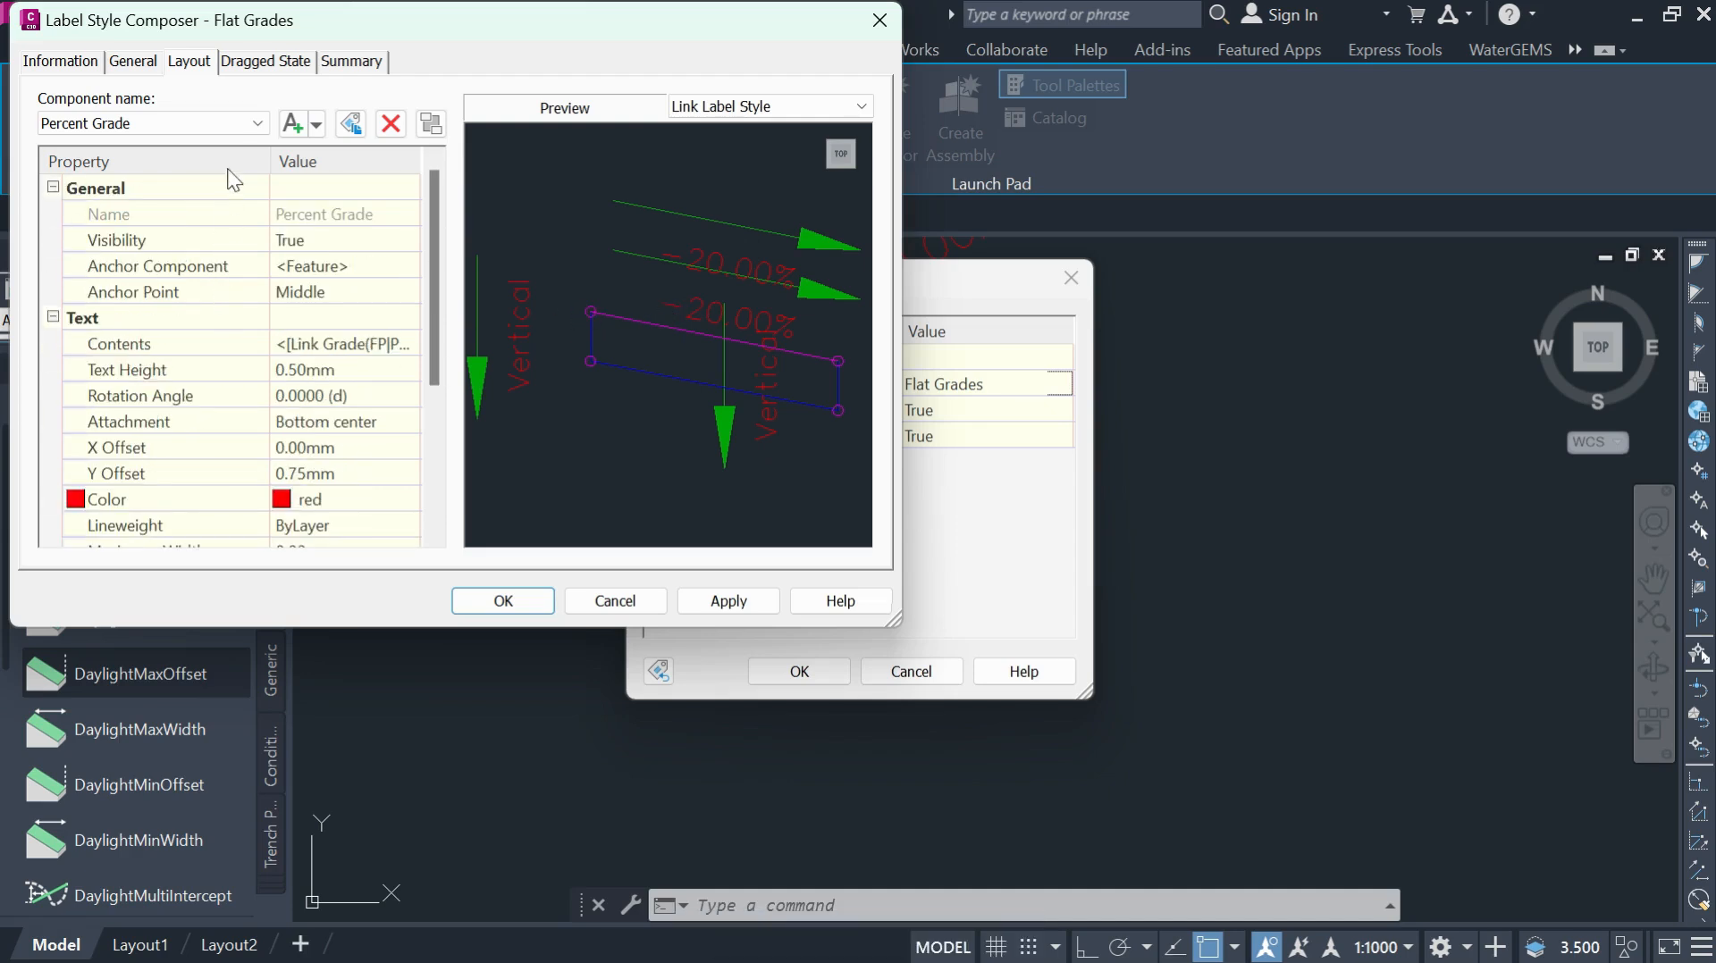
Switch to the Direction Arrow component and set its minimum length to 0.2 mm.
left_click(257, 124)
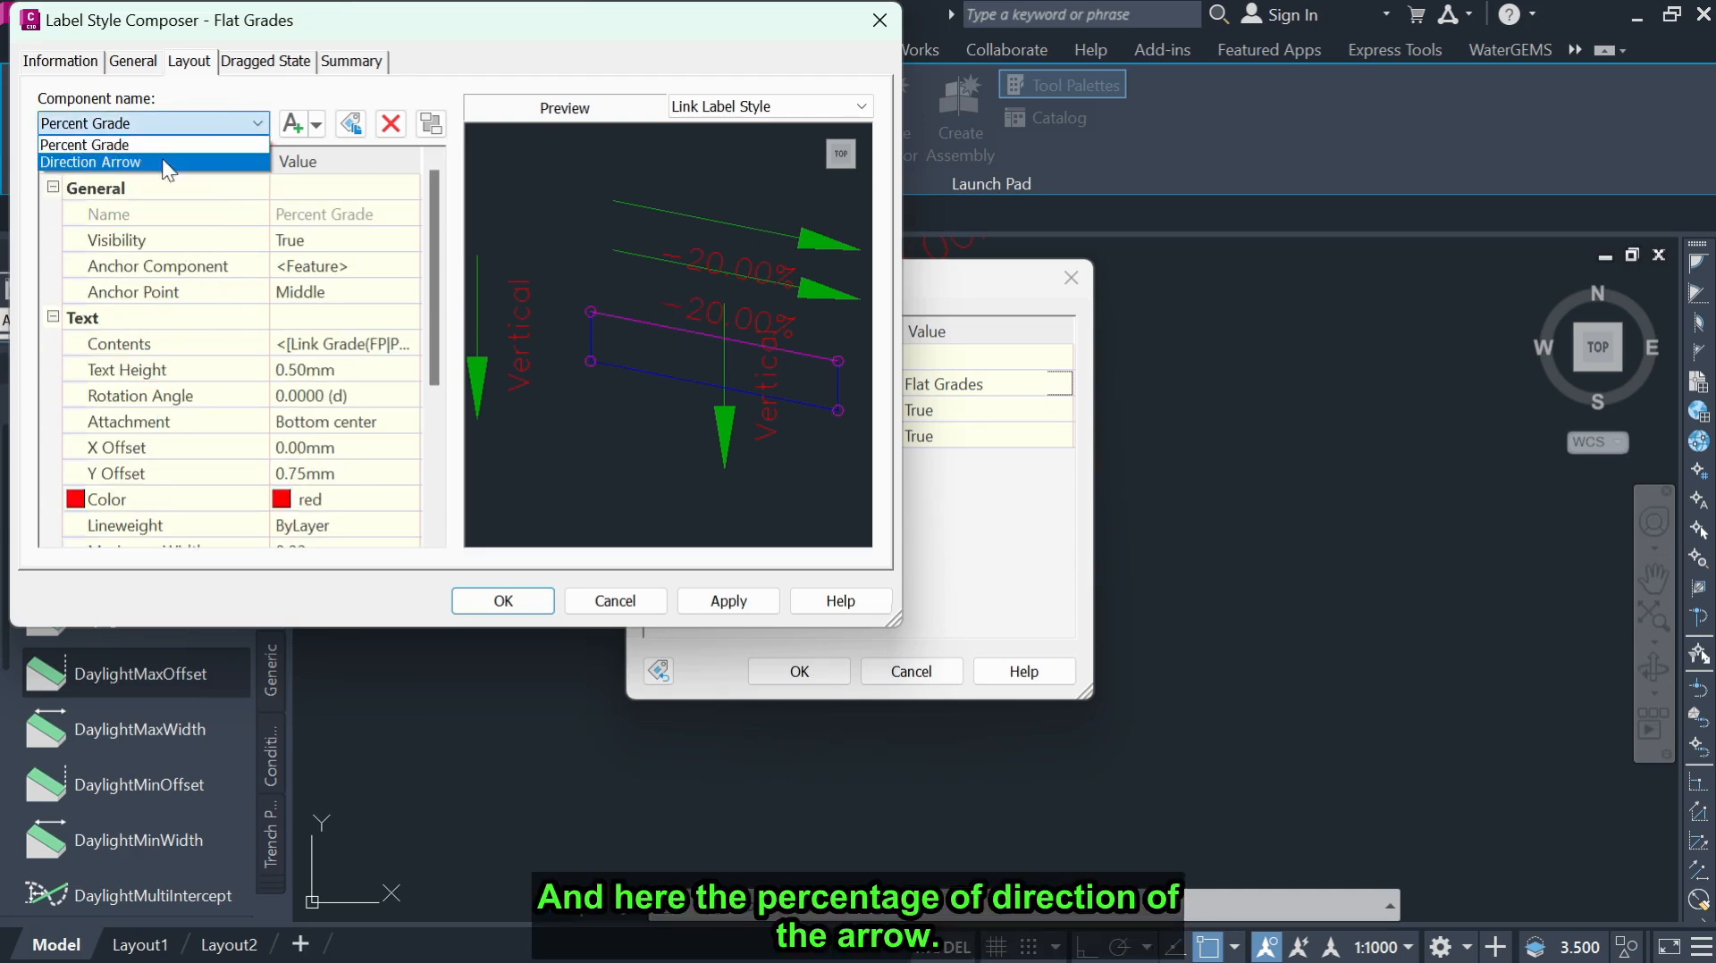
left_click(106, 162)
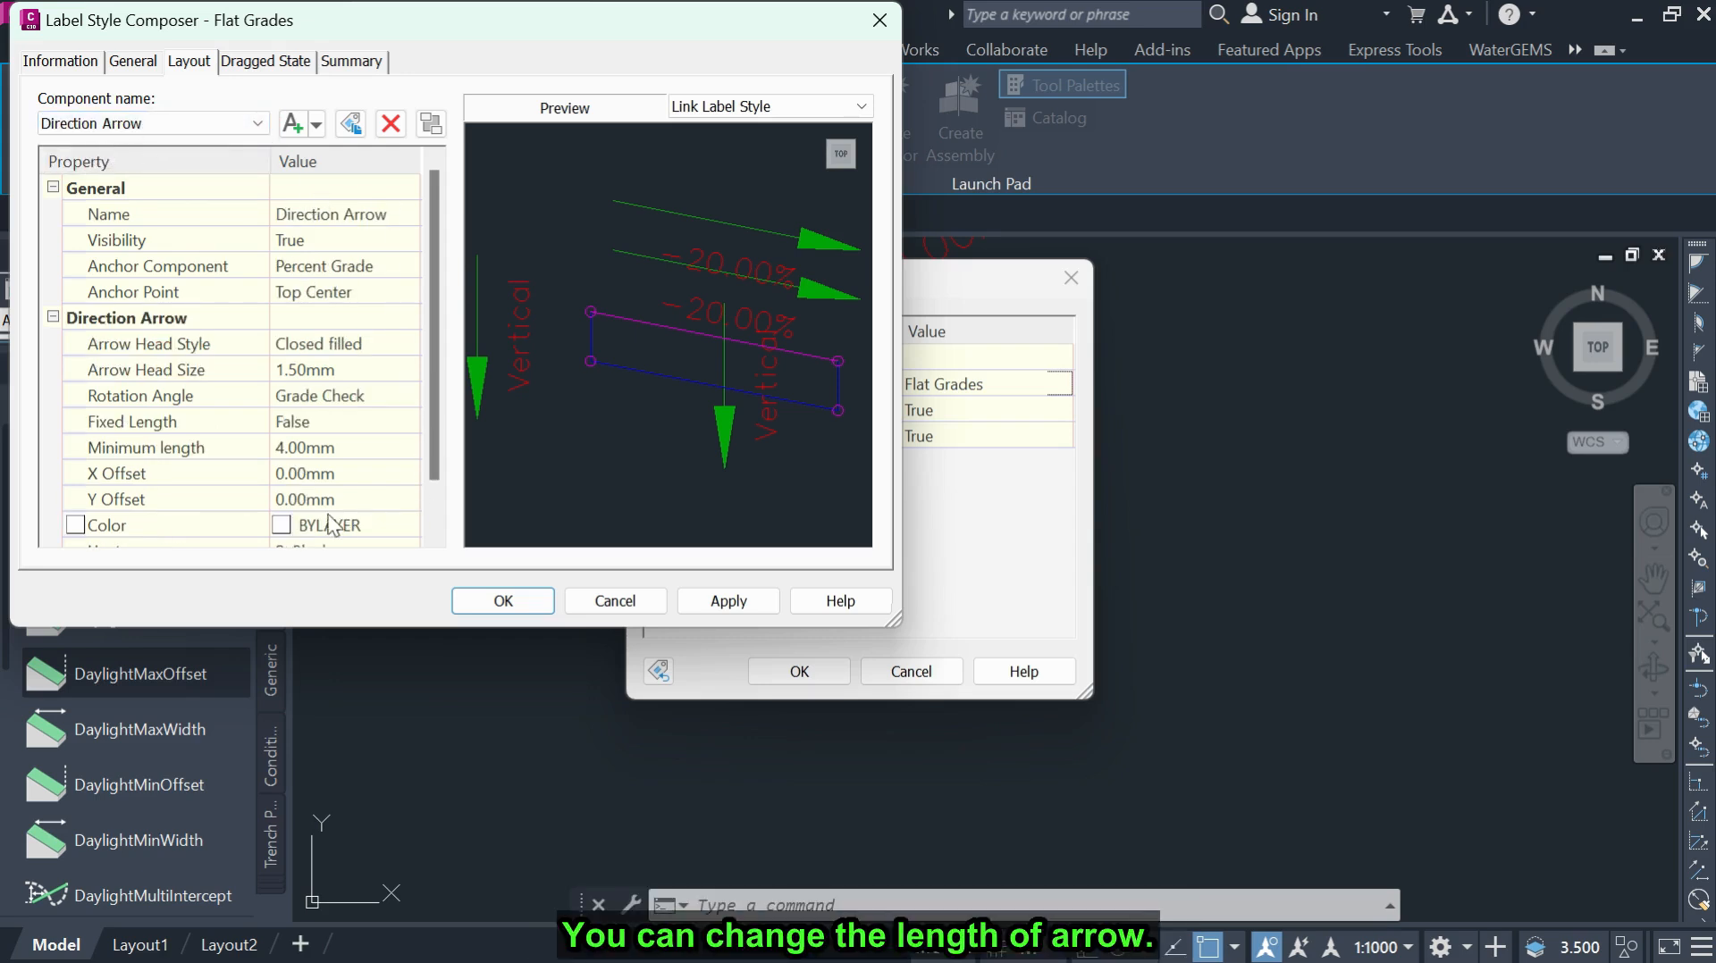
left_click(342, 454)
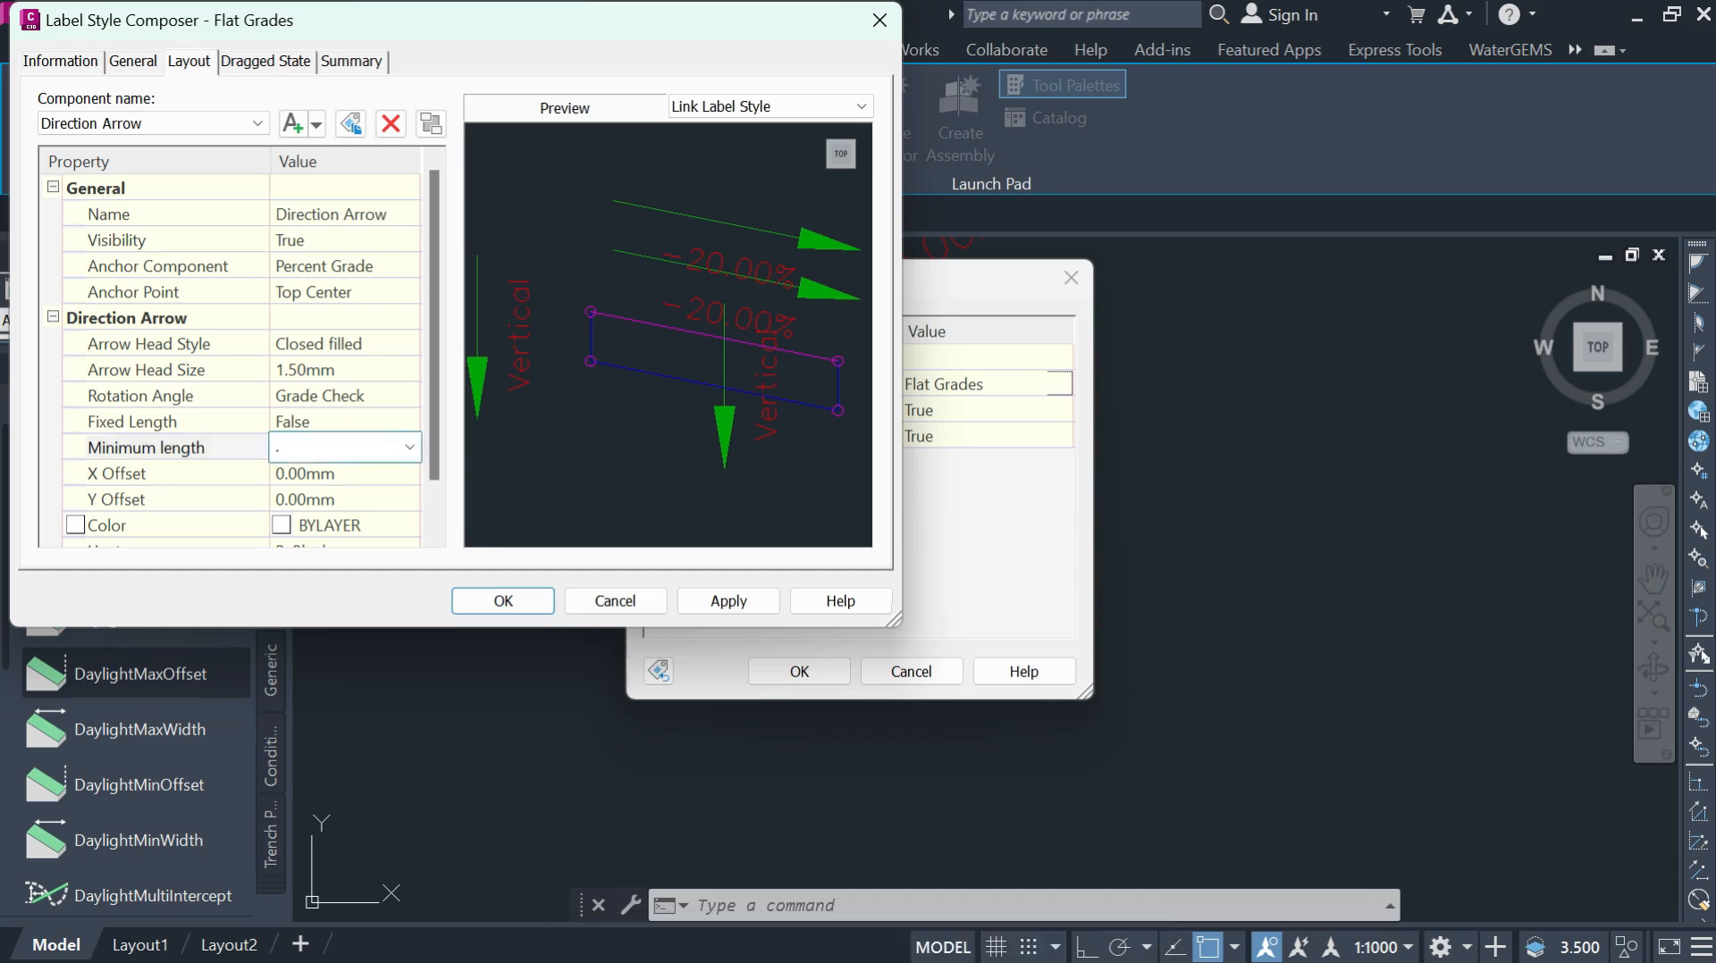
type("2")
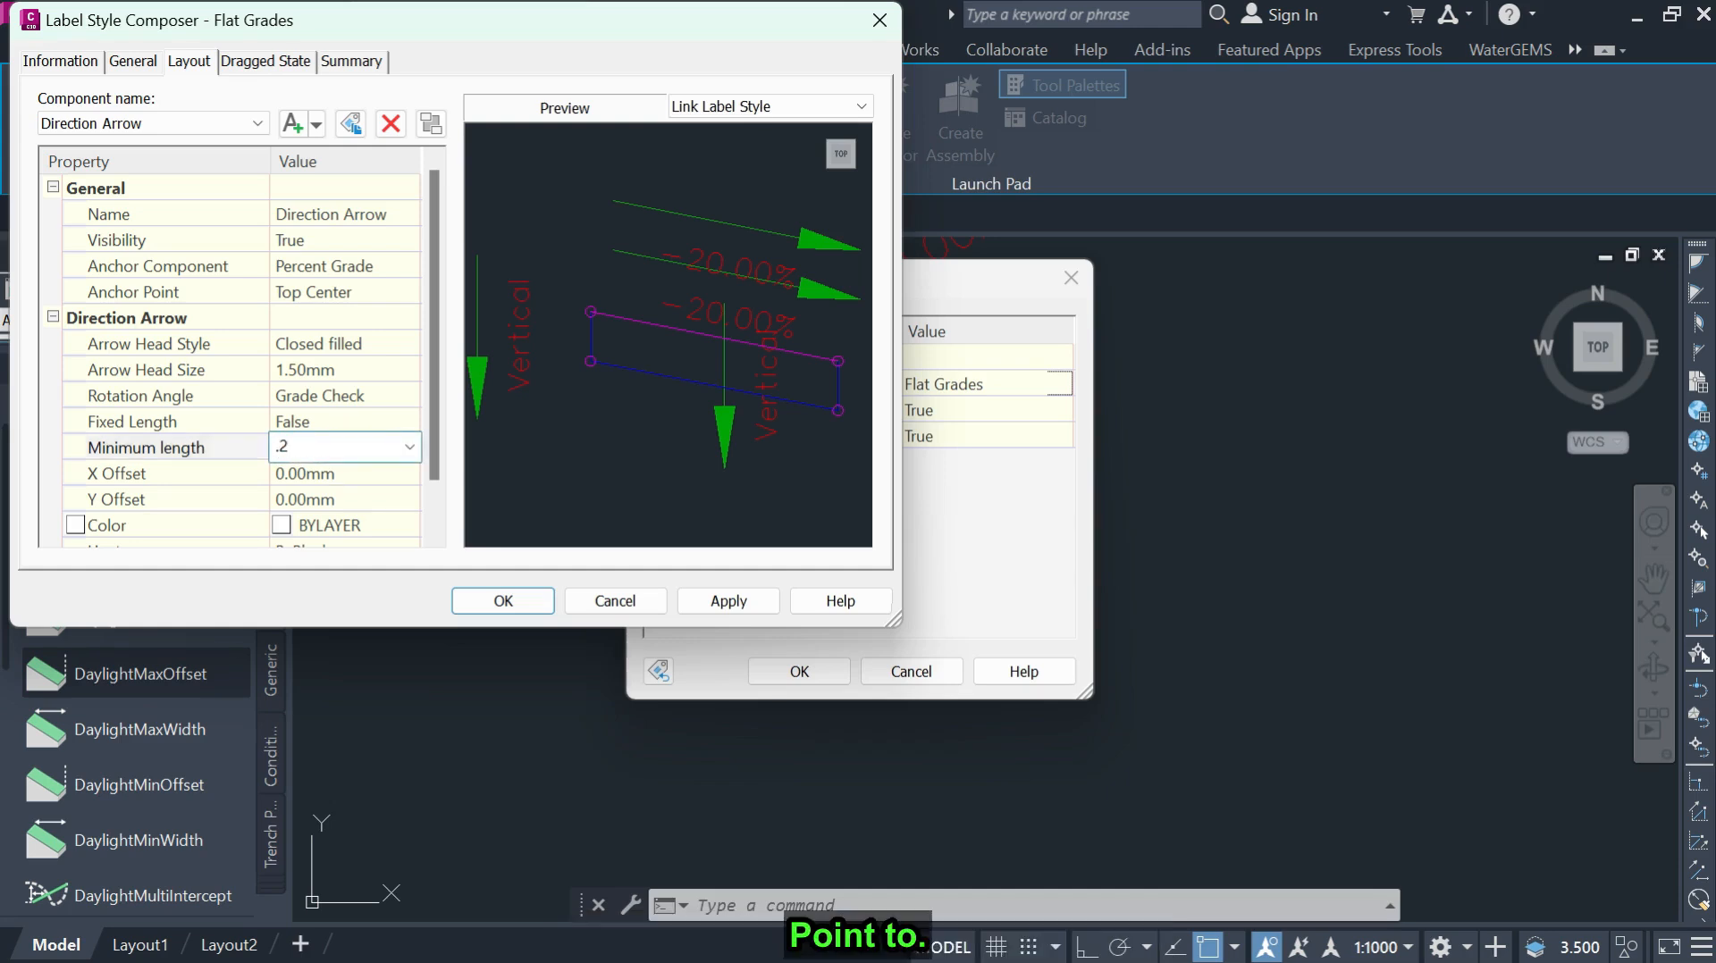
Set the Direction Arrow component's color to red and apply the change to the Flat Grades style.
left_click(367, 527)
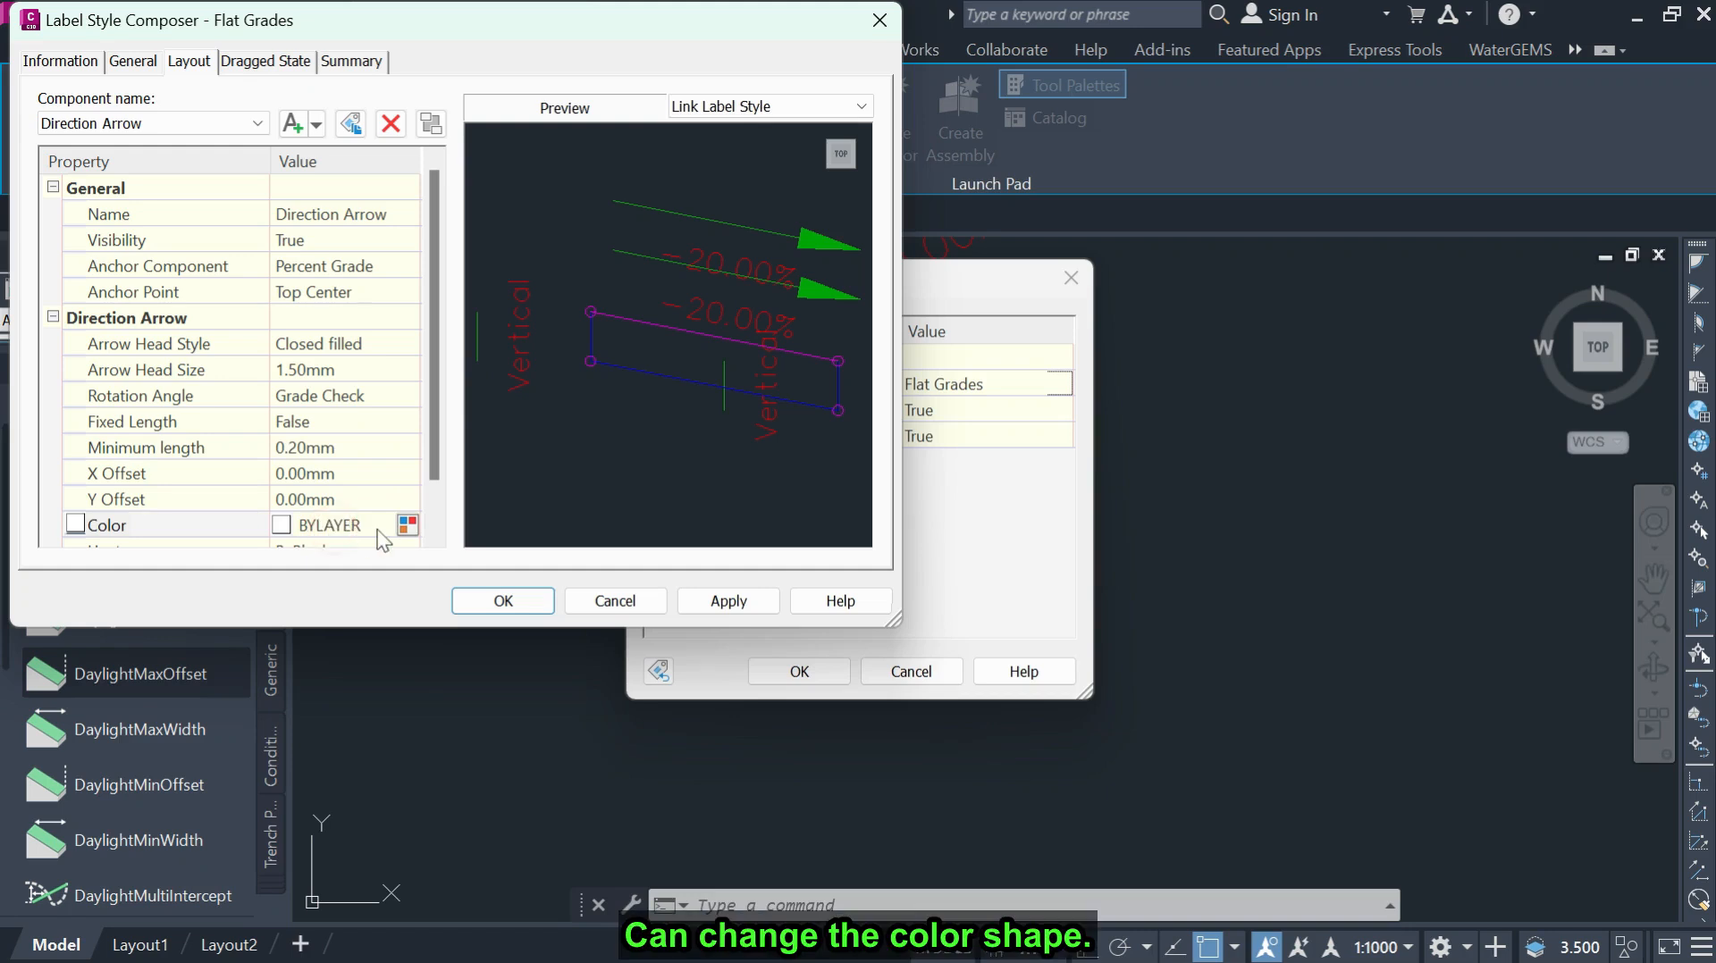
left_click(407, 526)
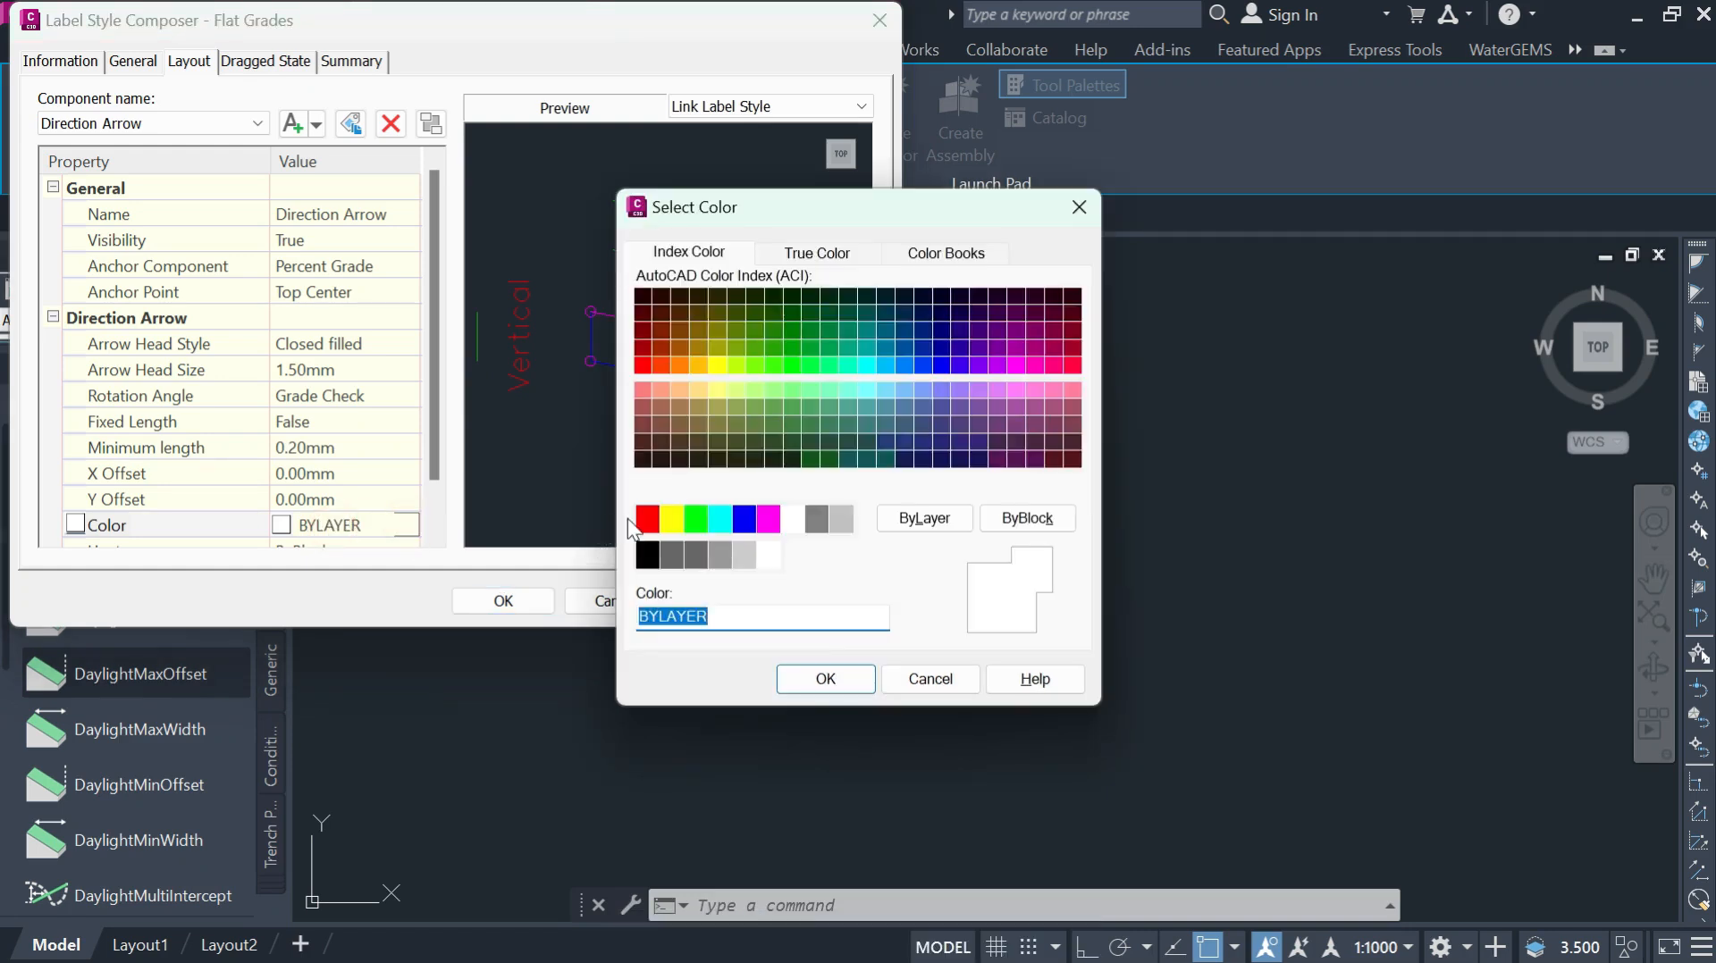
left_click(647, 518)
left_click(821, 679)
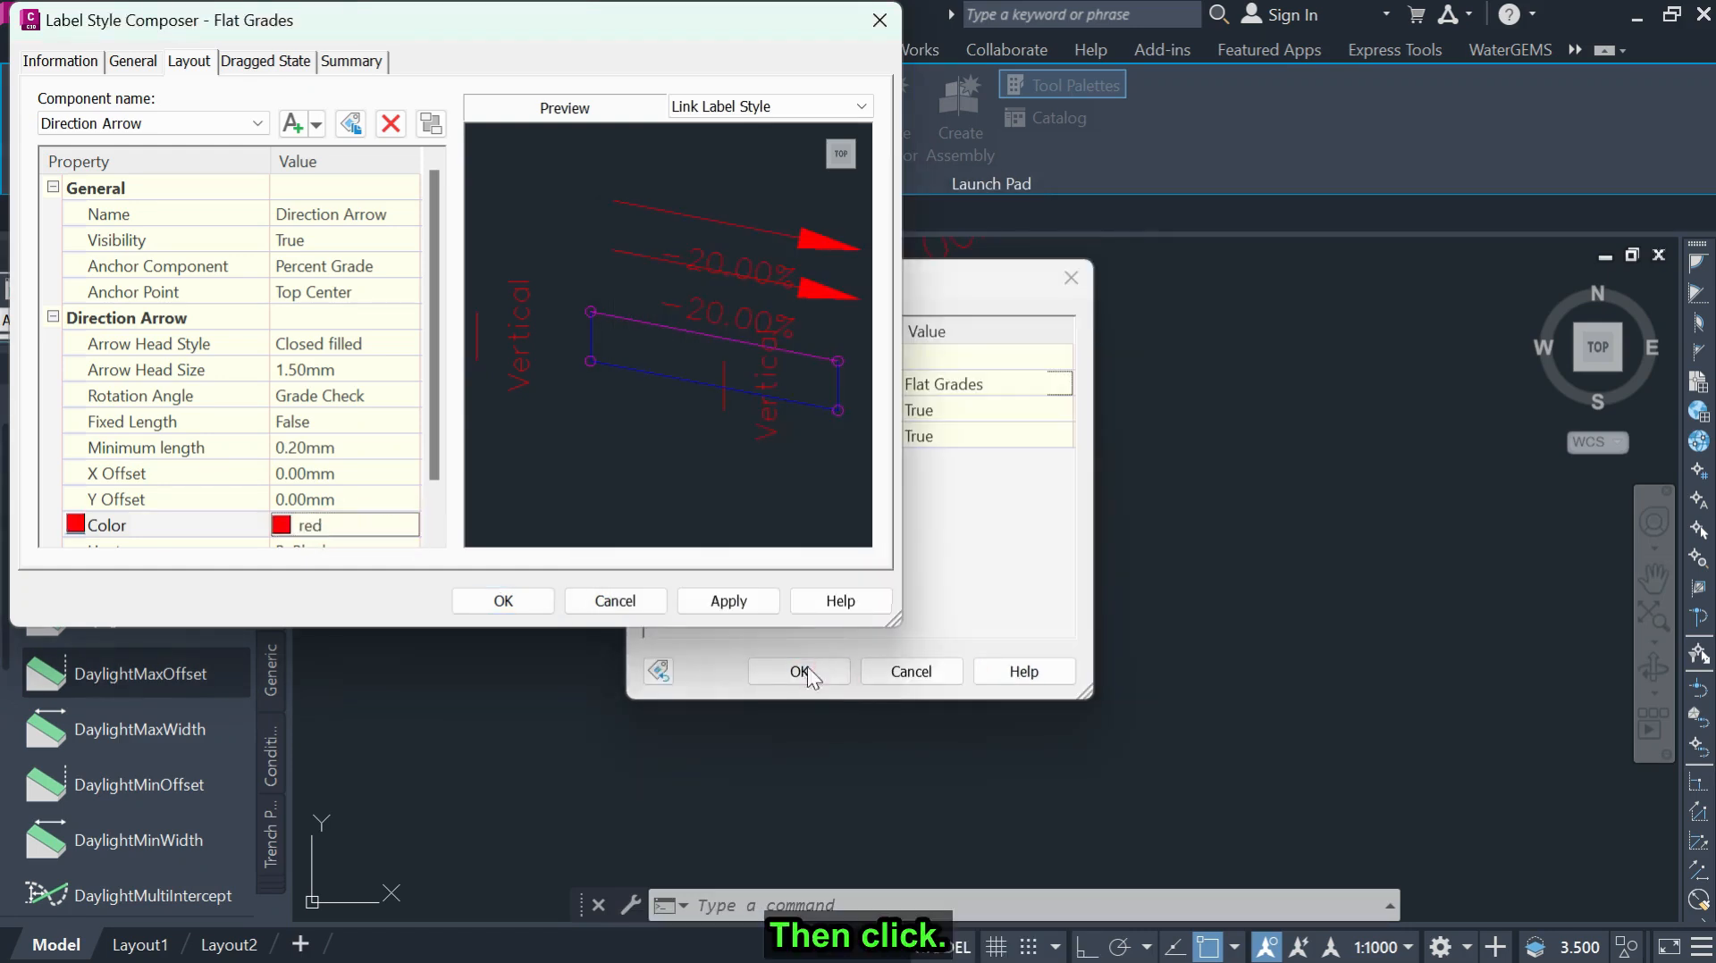
left_click(710, 609)
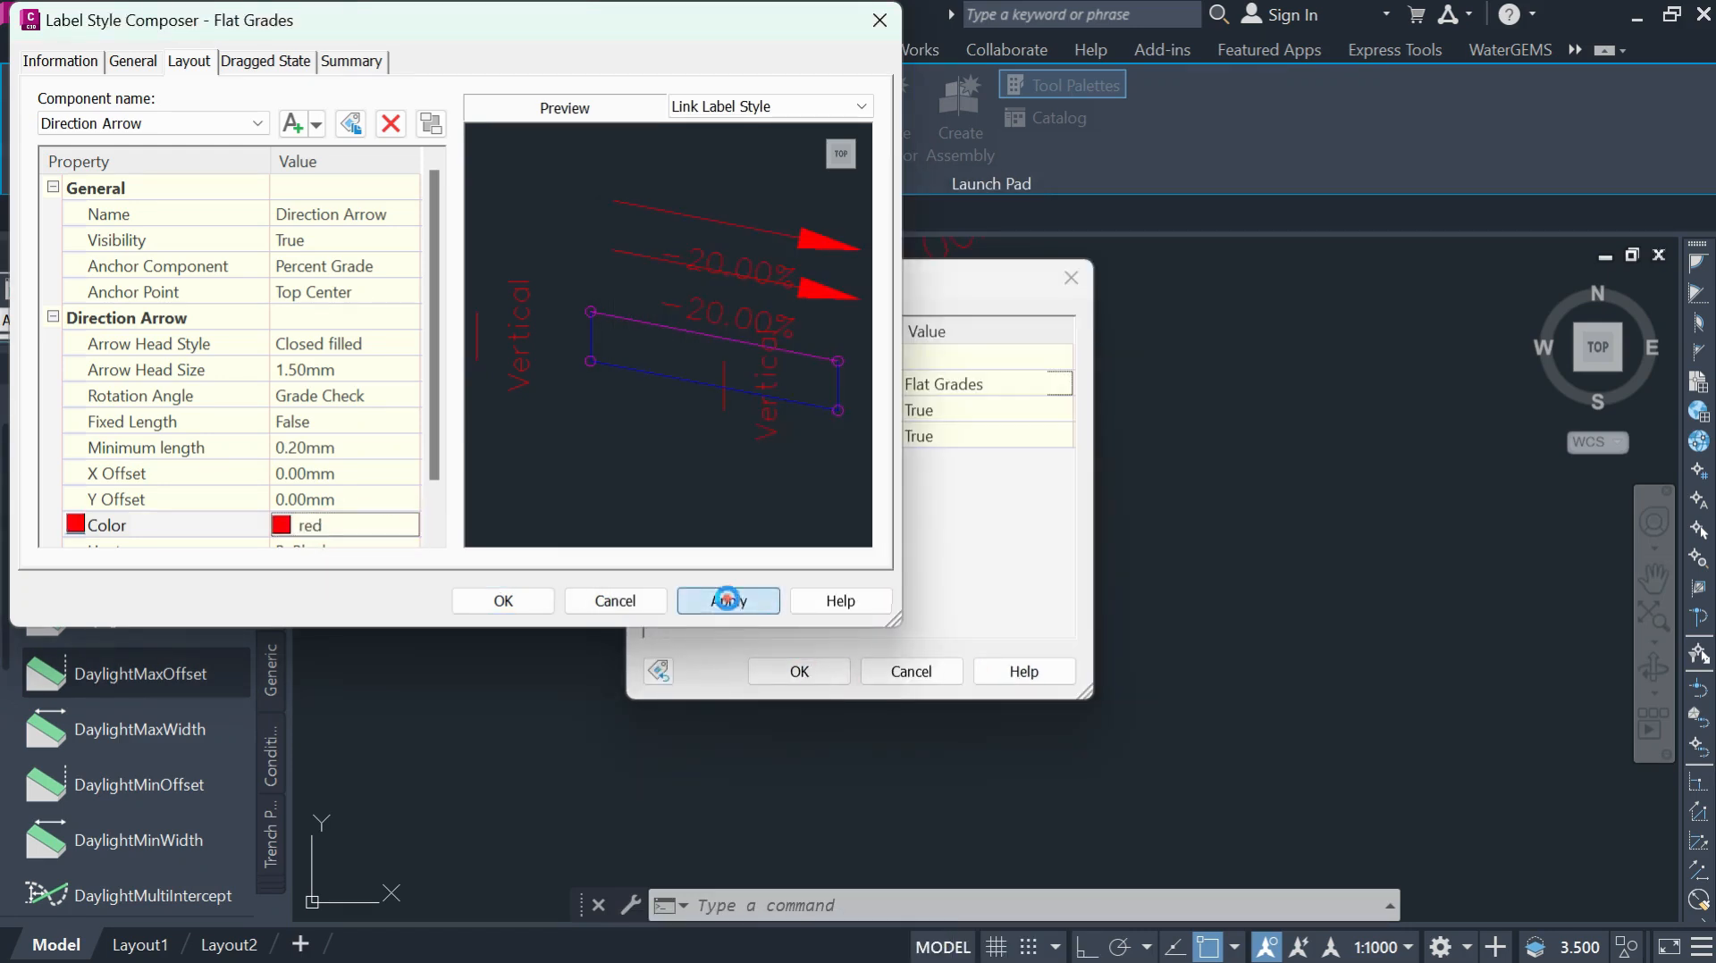
Accept the Flat Grades style and the downward slope label's properties, and check both slope labels in the drawing.
left_click(534, 607)
left_click(303, 306)
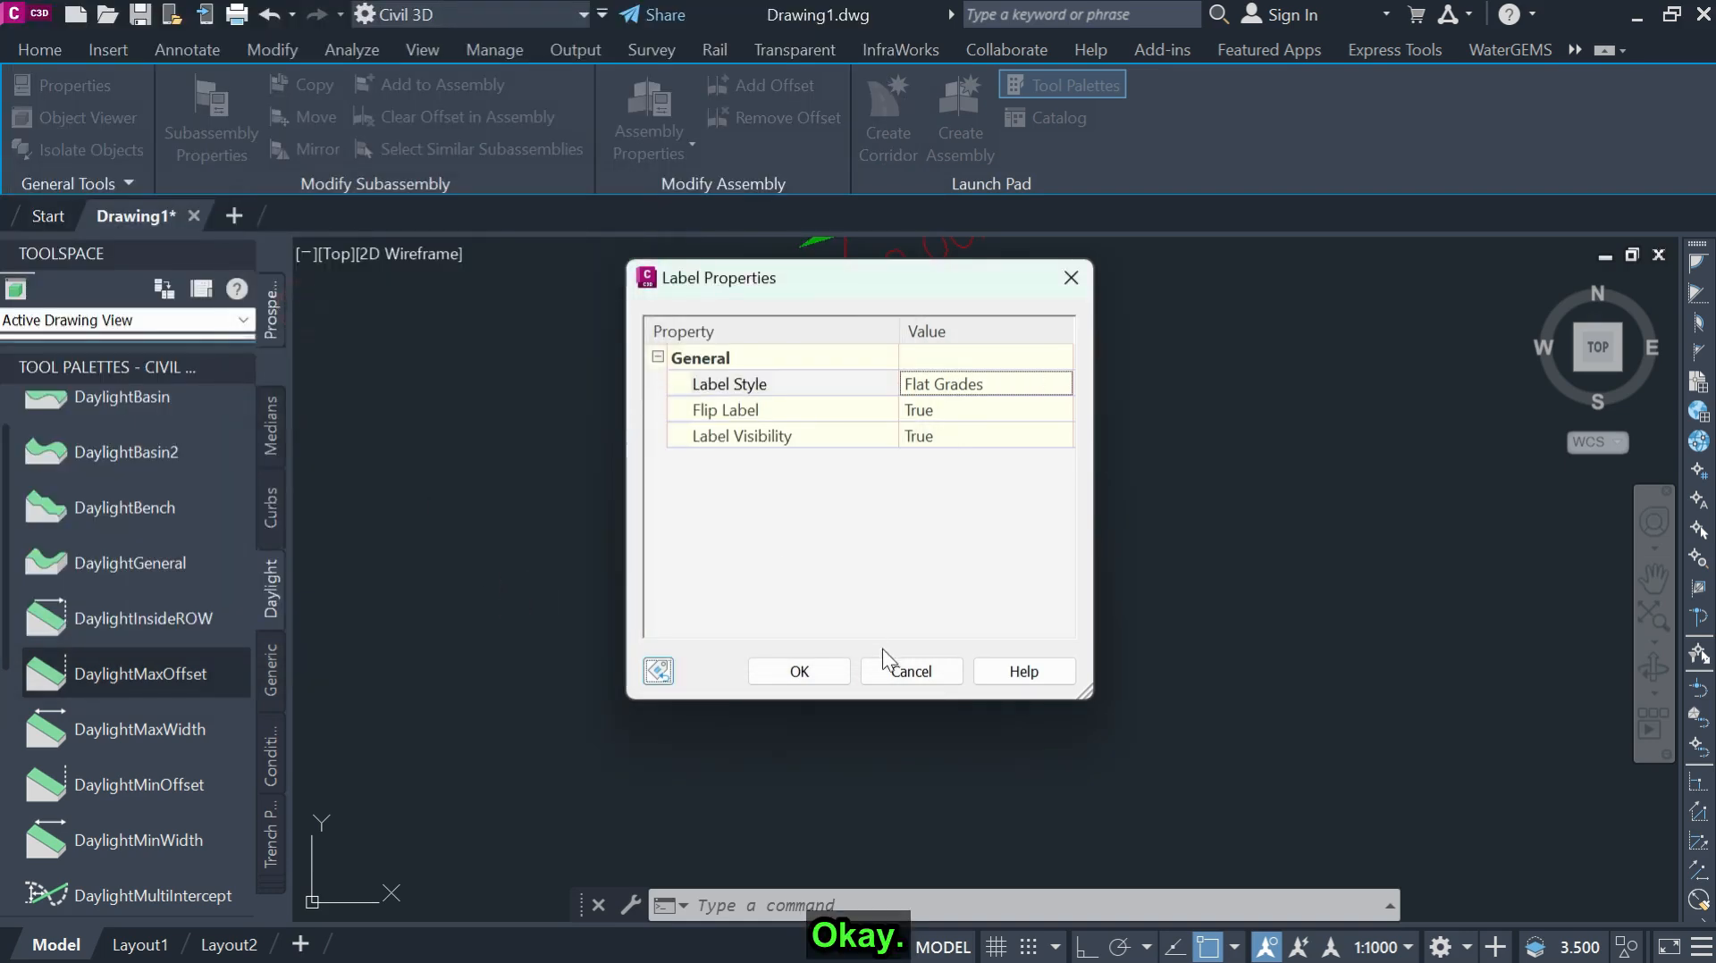
left_click(818, 669)
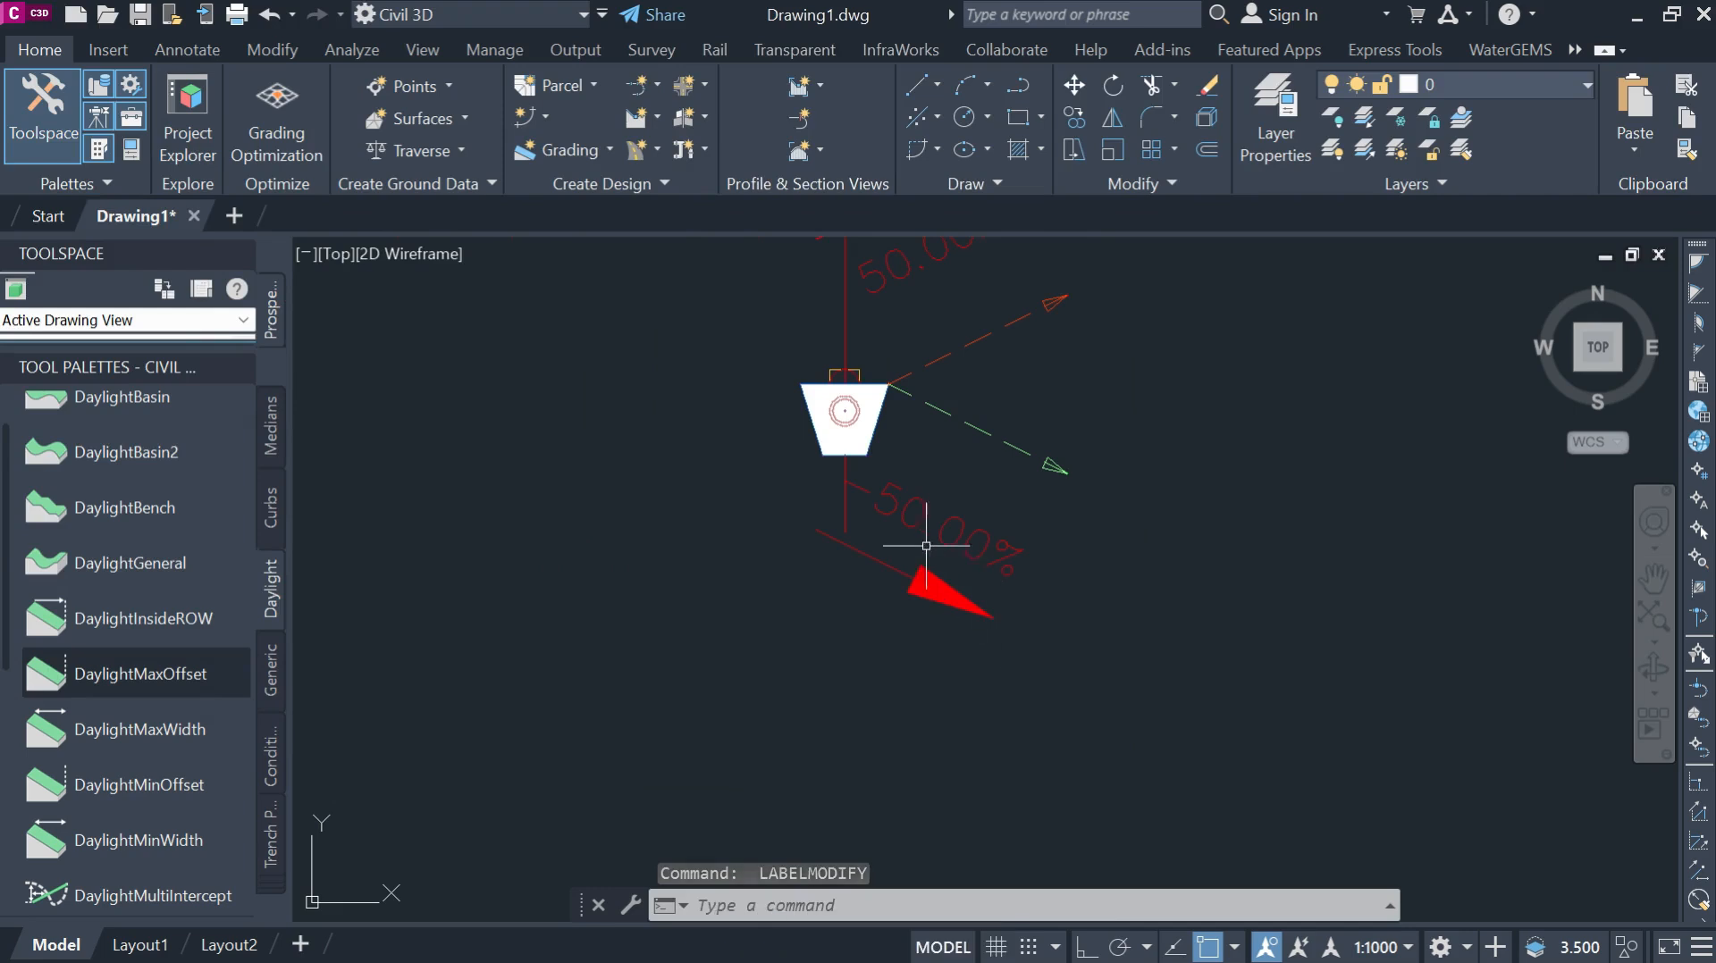
scroll(925, 546, "down", 2)
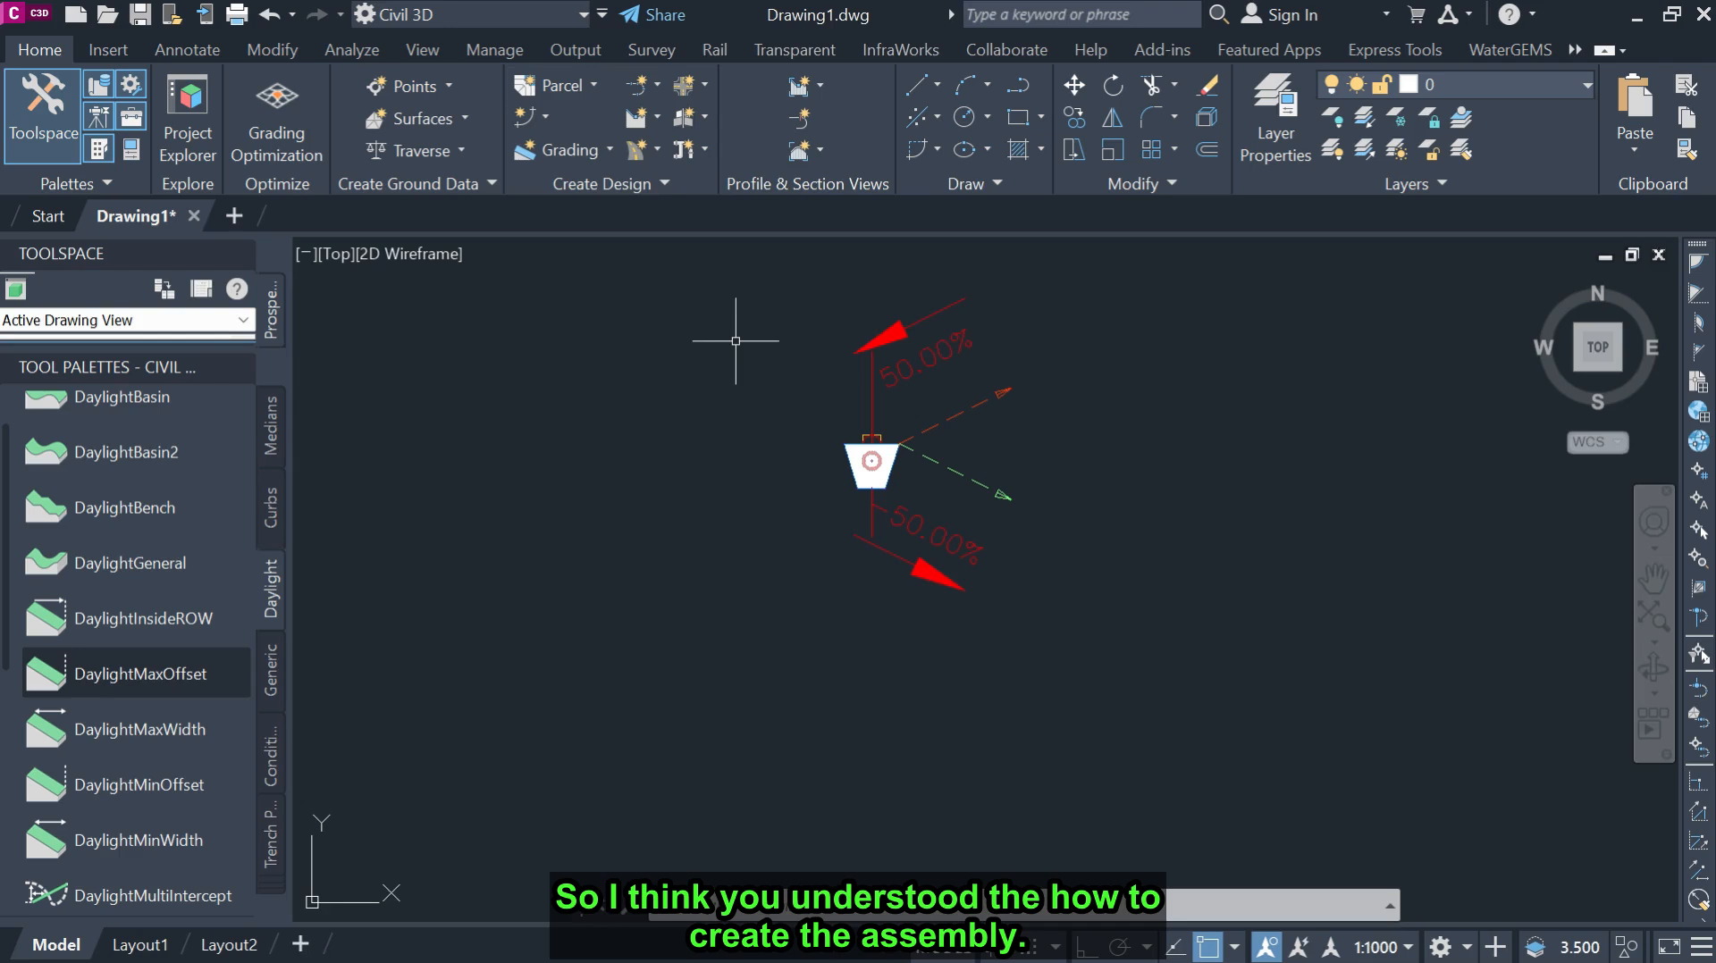
scroll(974, 472, "up", 4)
scroll(1207, 675, "down", 2)
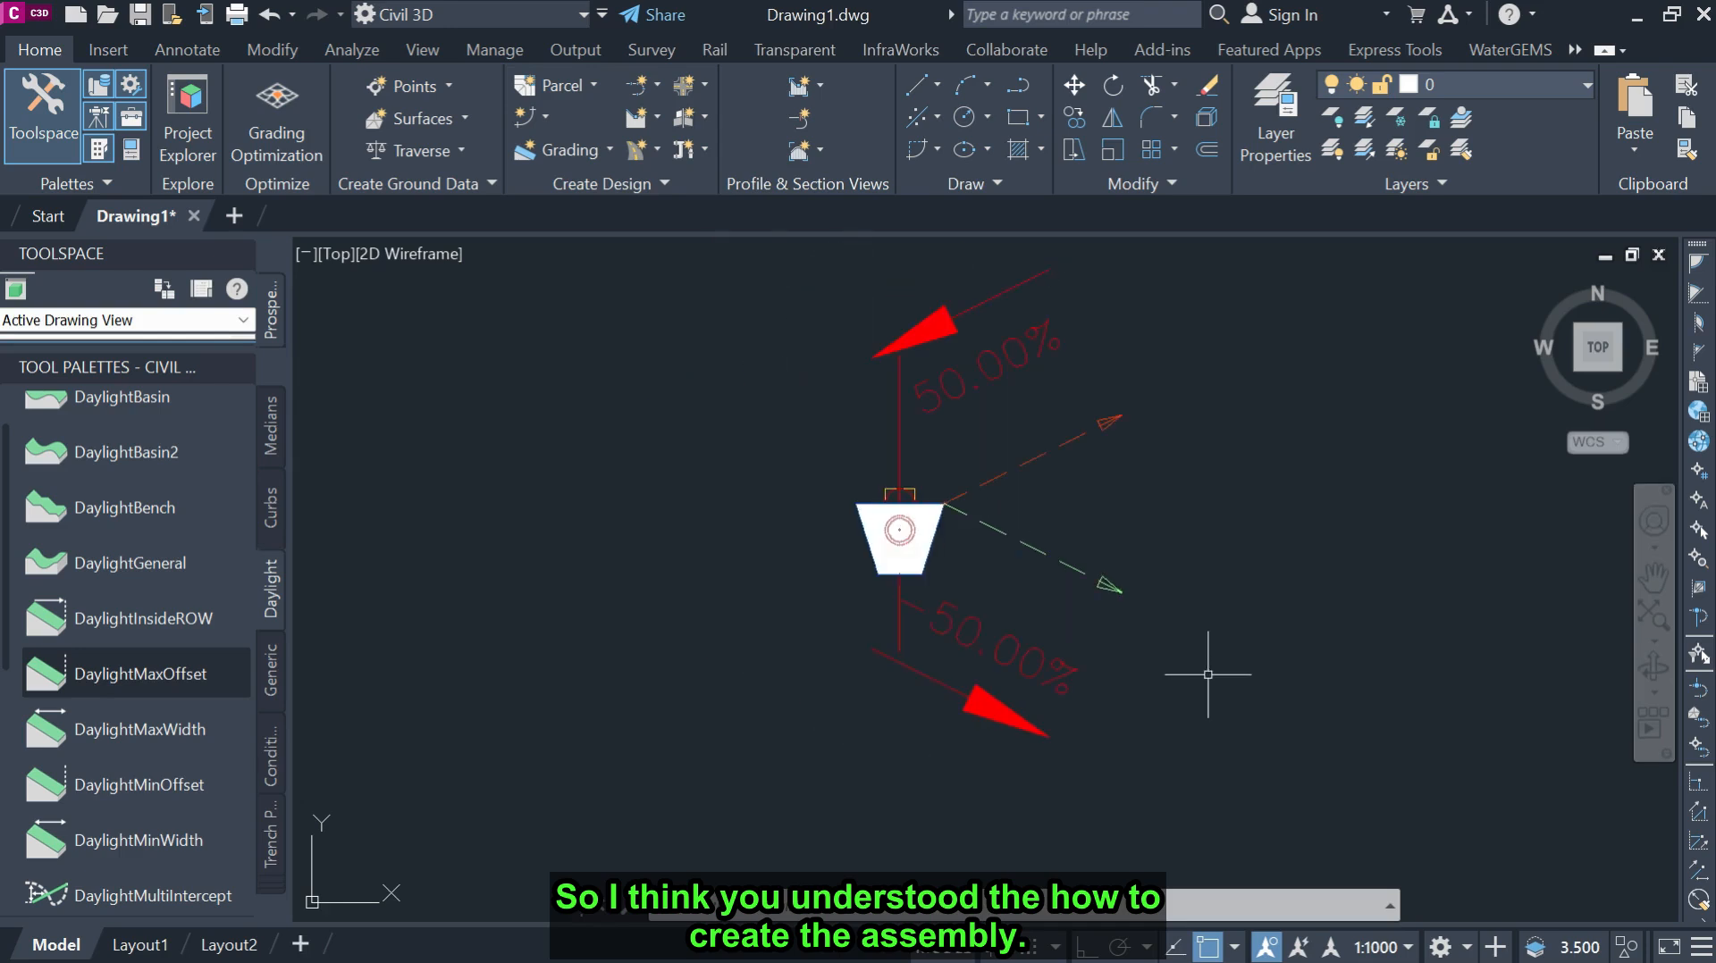
Mirror the DaylightMaxOffset subassembly onto the trench's upper-left corner marker, accepting same-side mirroring, and clear the selection.
left_click(996, 531)
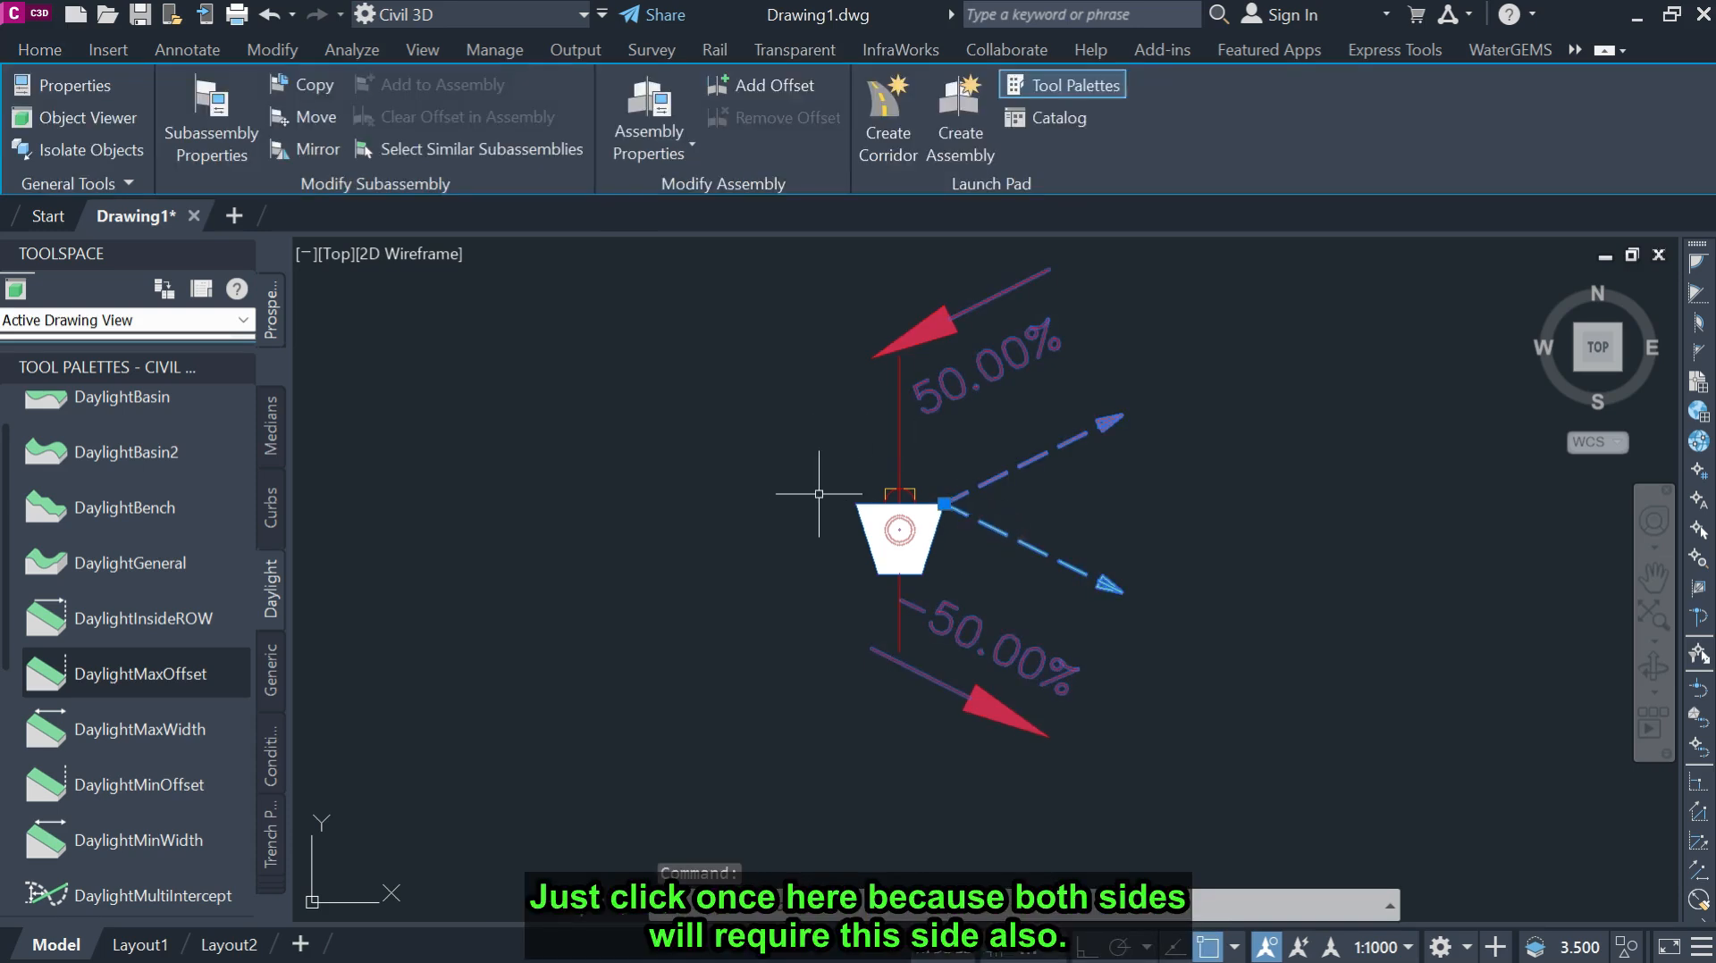
left_click(319, 146)
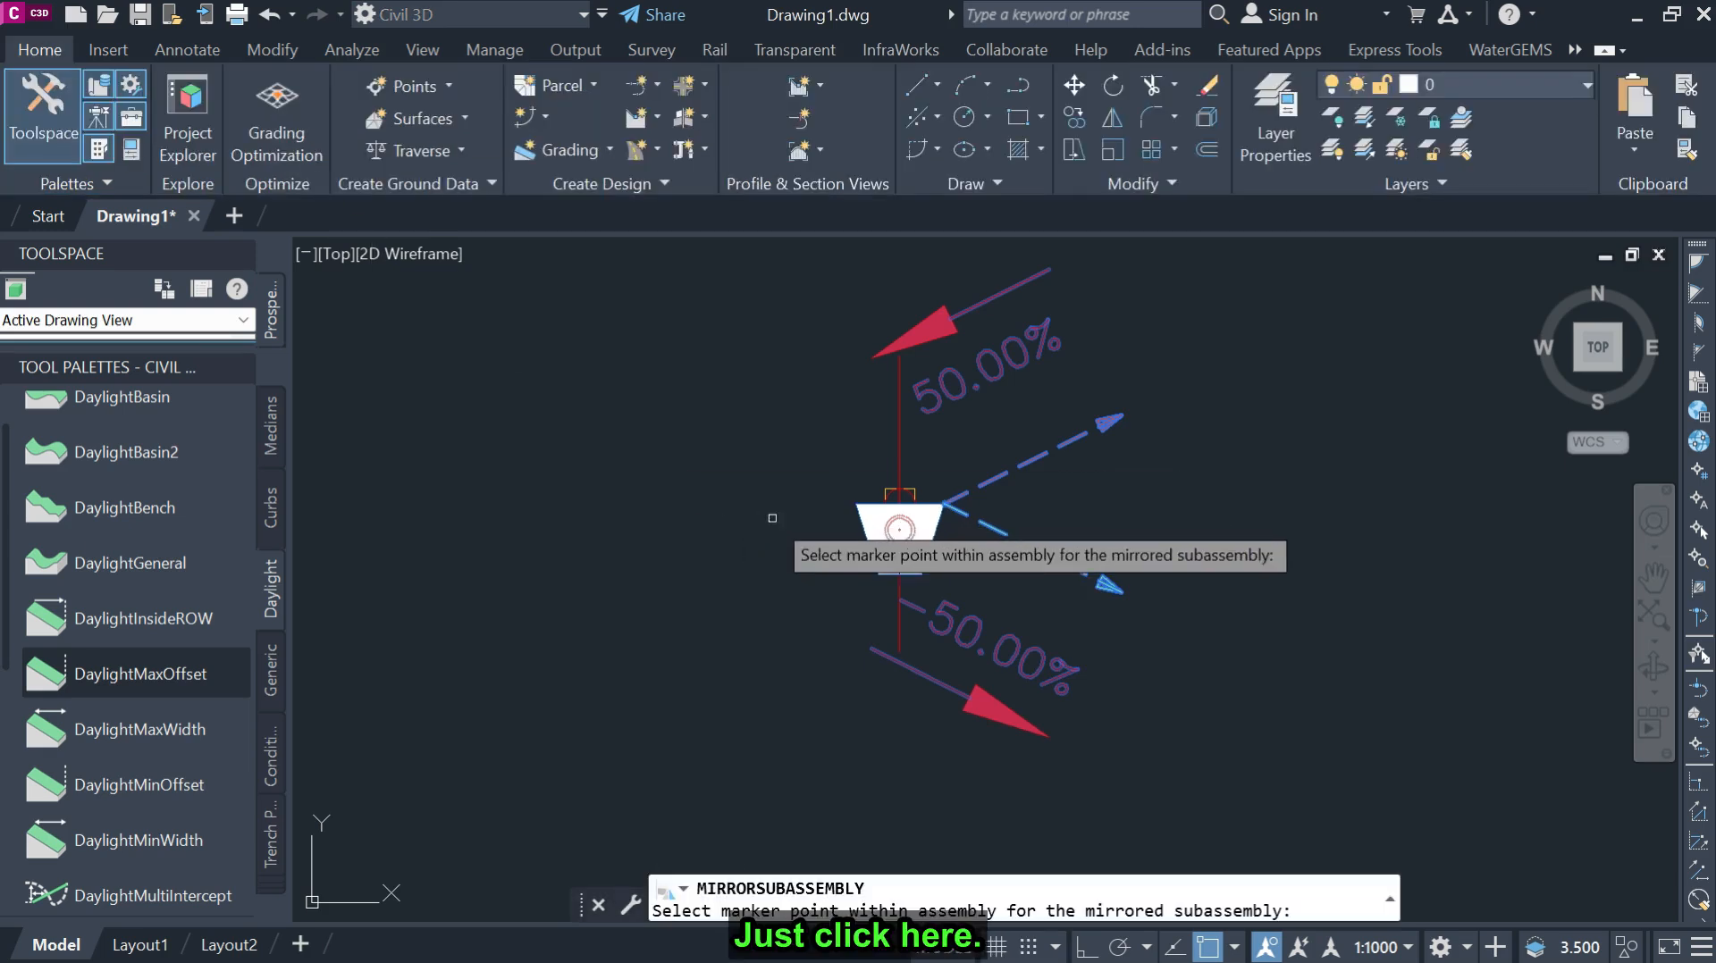
scroll(871, 517, "up", 8)
scroll(690, 384, "down", 2)
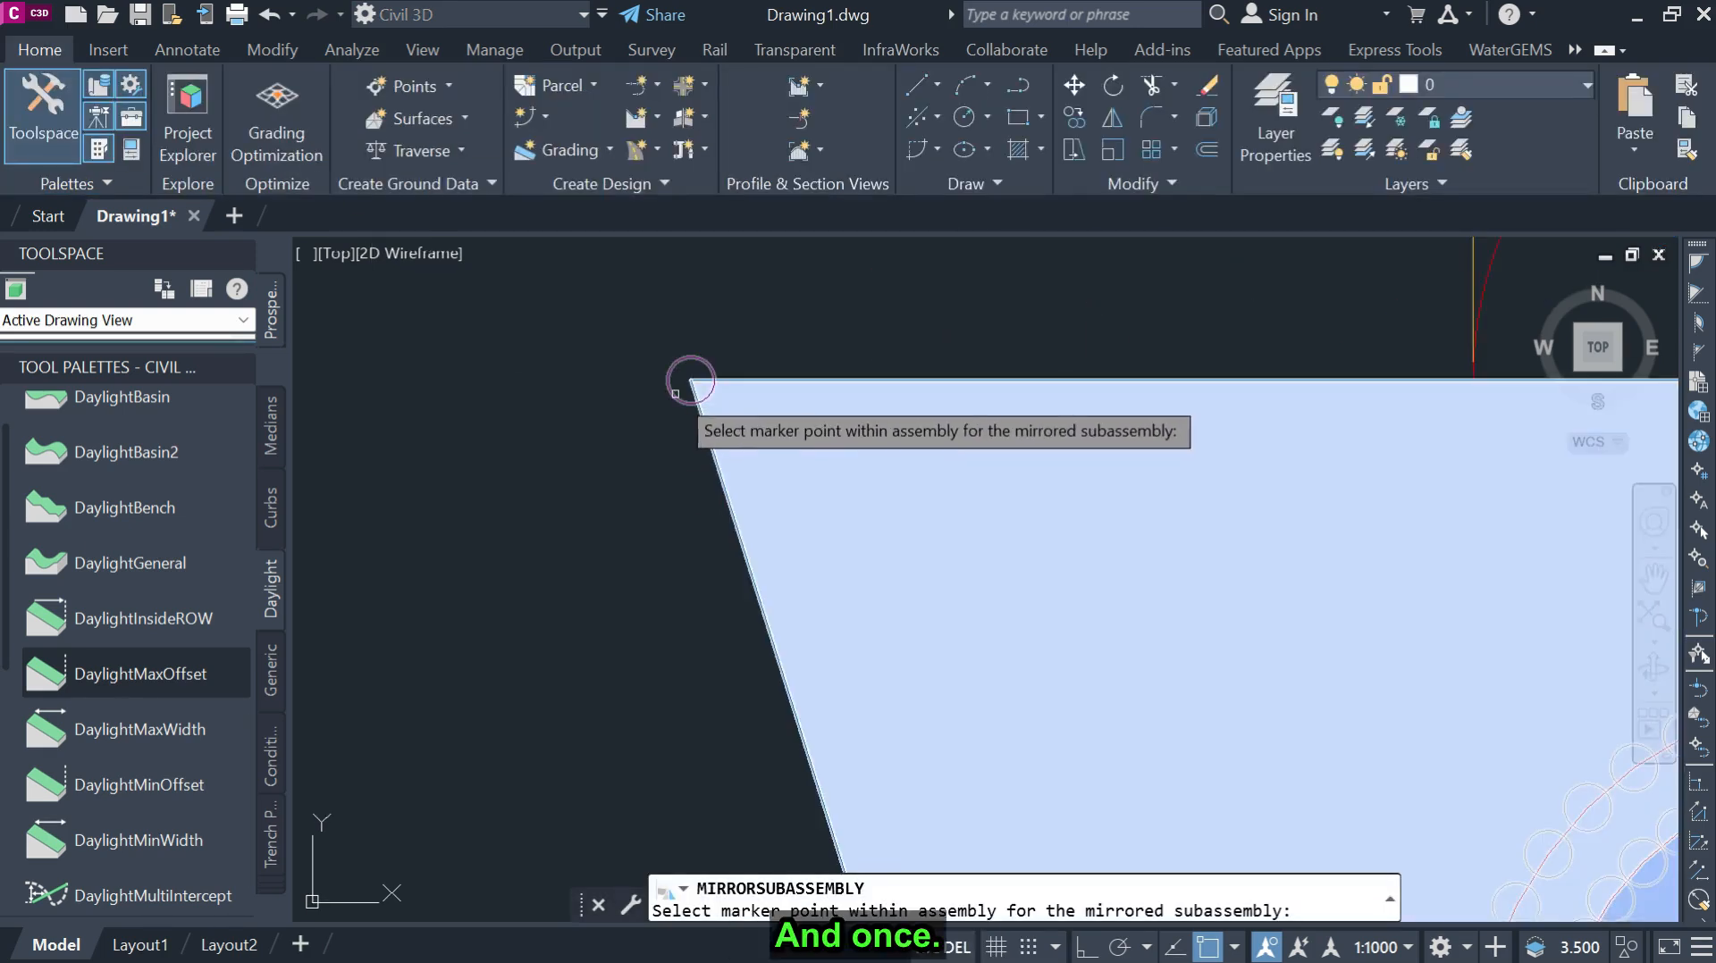
left_click(690, 384)
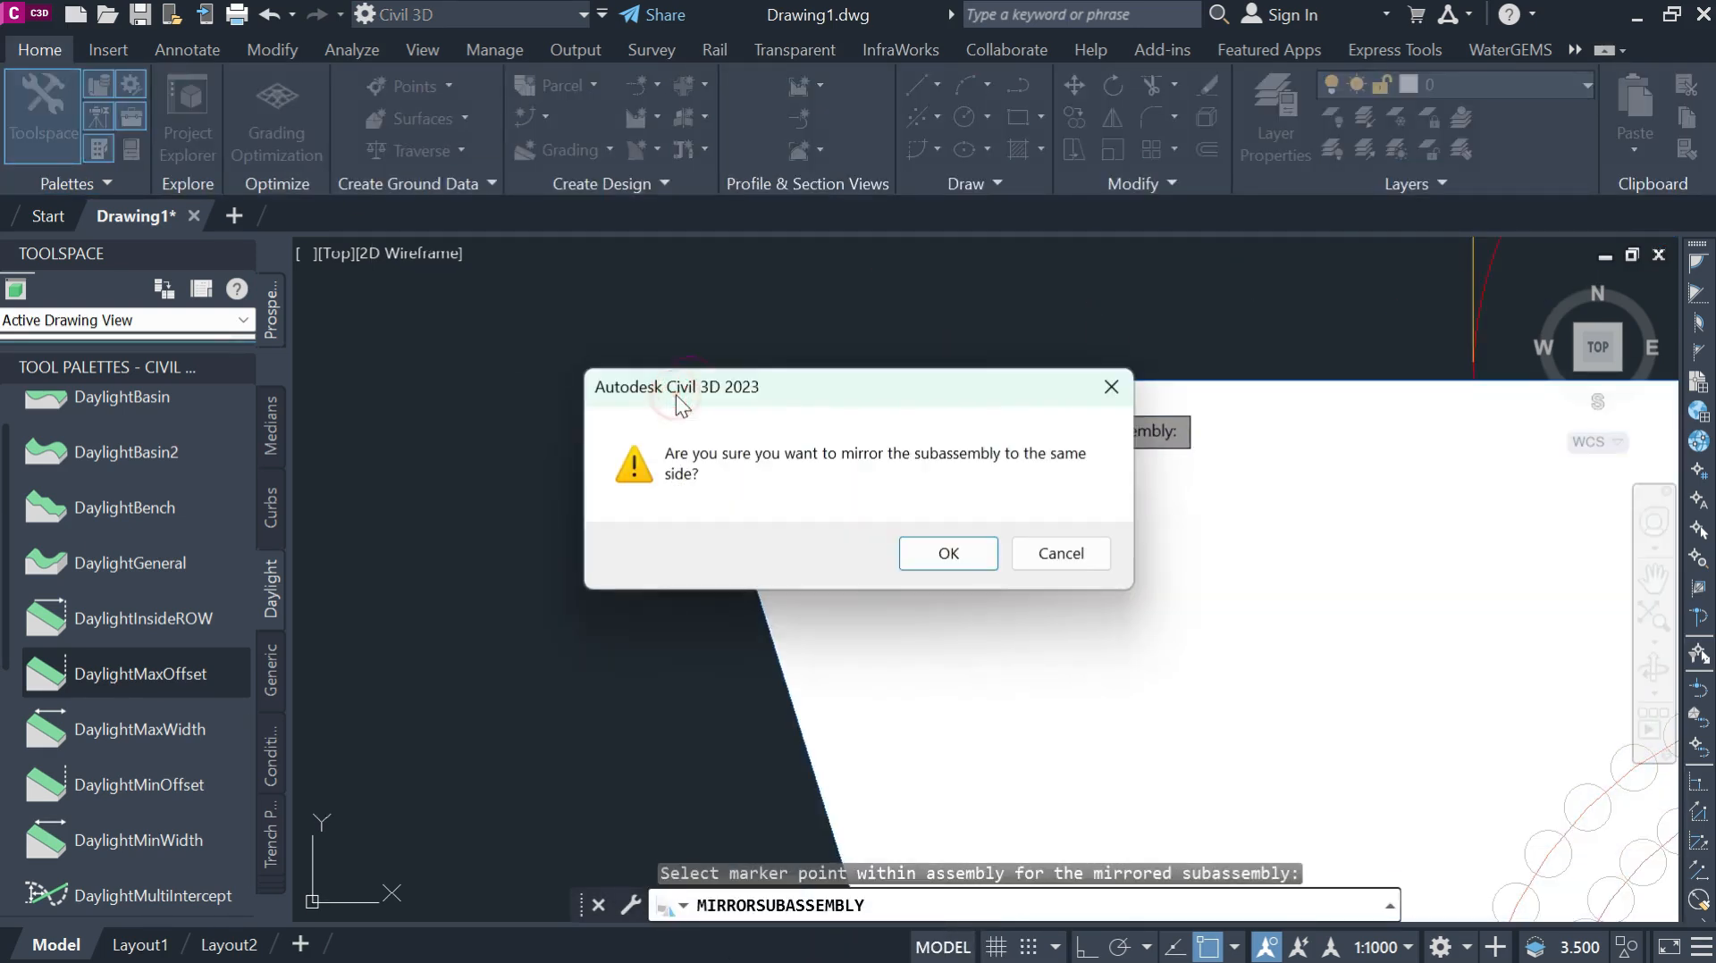
left_click(948, 553)
scroll(684, 429, "down", 3)
scroll(684, 430, "down", 8)
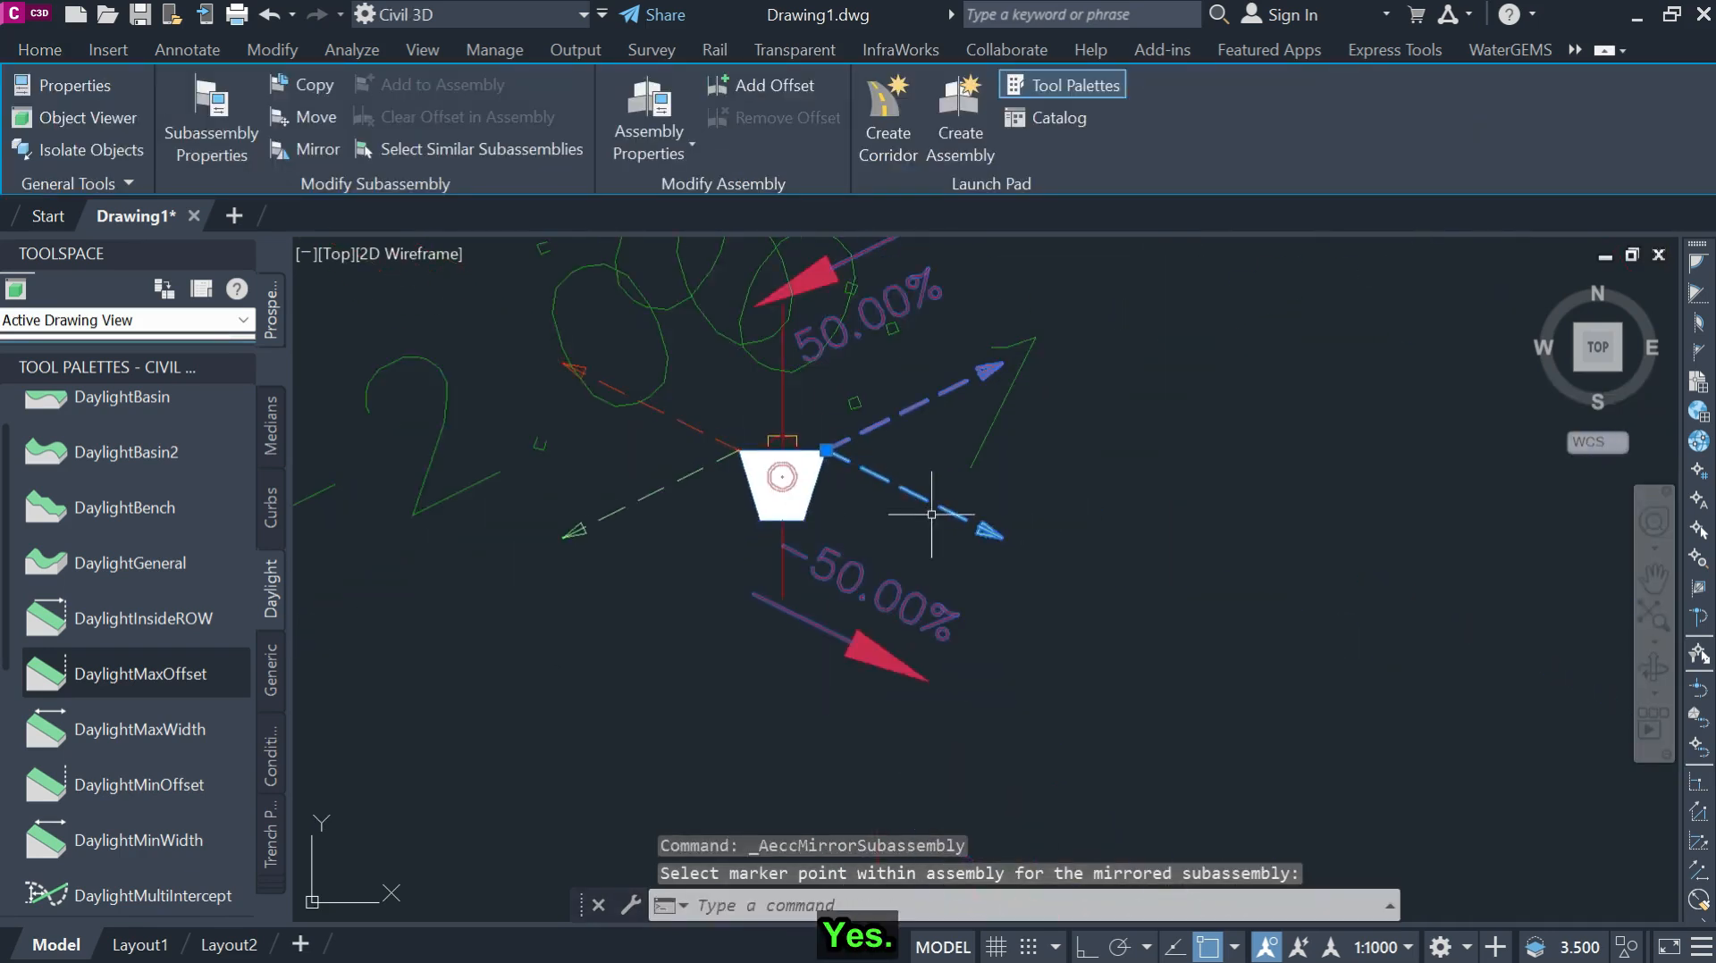
scroll(919, 498, "down", 3)
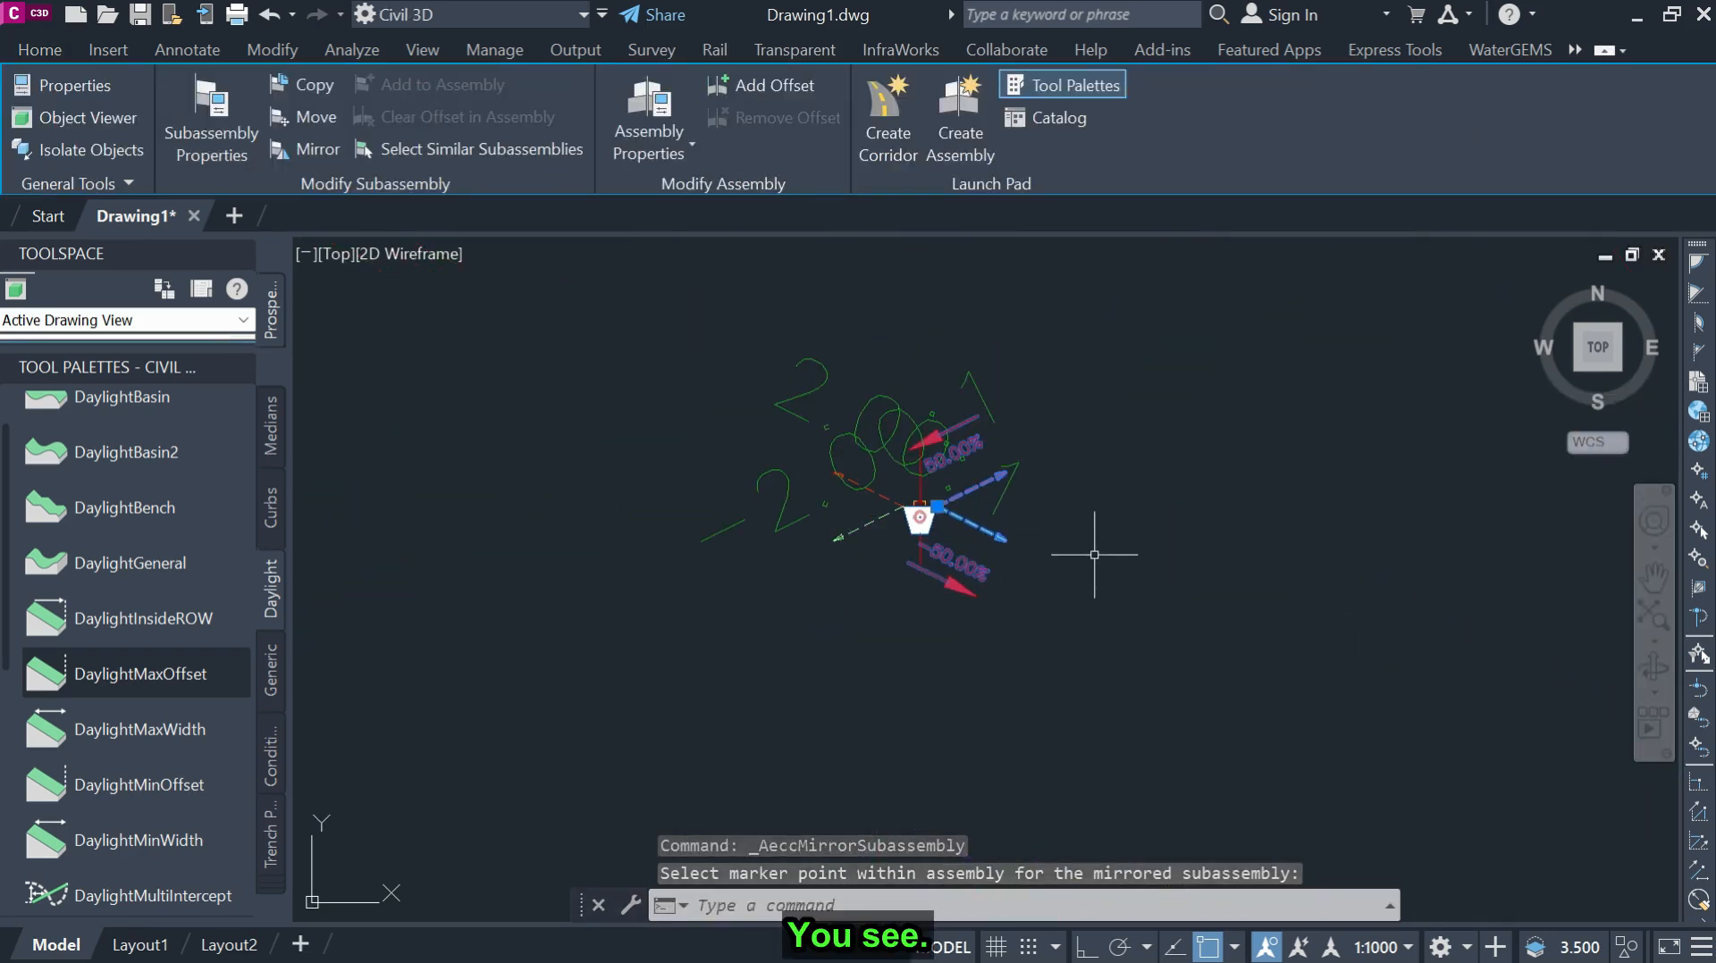
key("Escape")
Examine the completed assembly, checking the trench section, pipe and bedding area, and the daylight slopes and labels on both sides.
scroll(1072, 546, "up", 5)
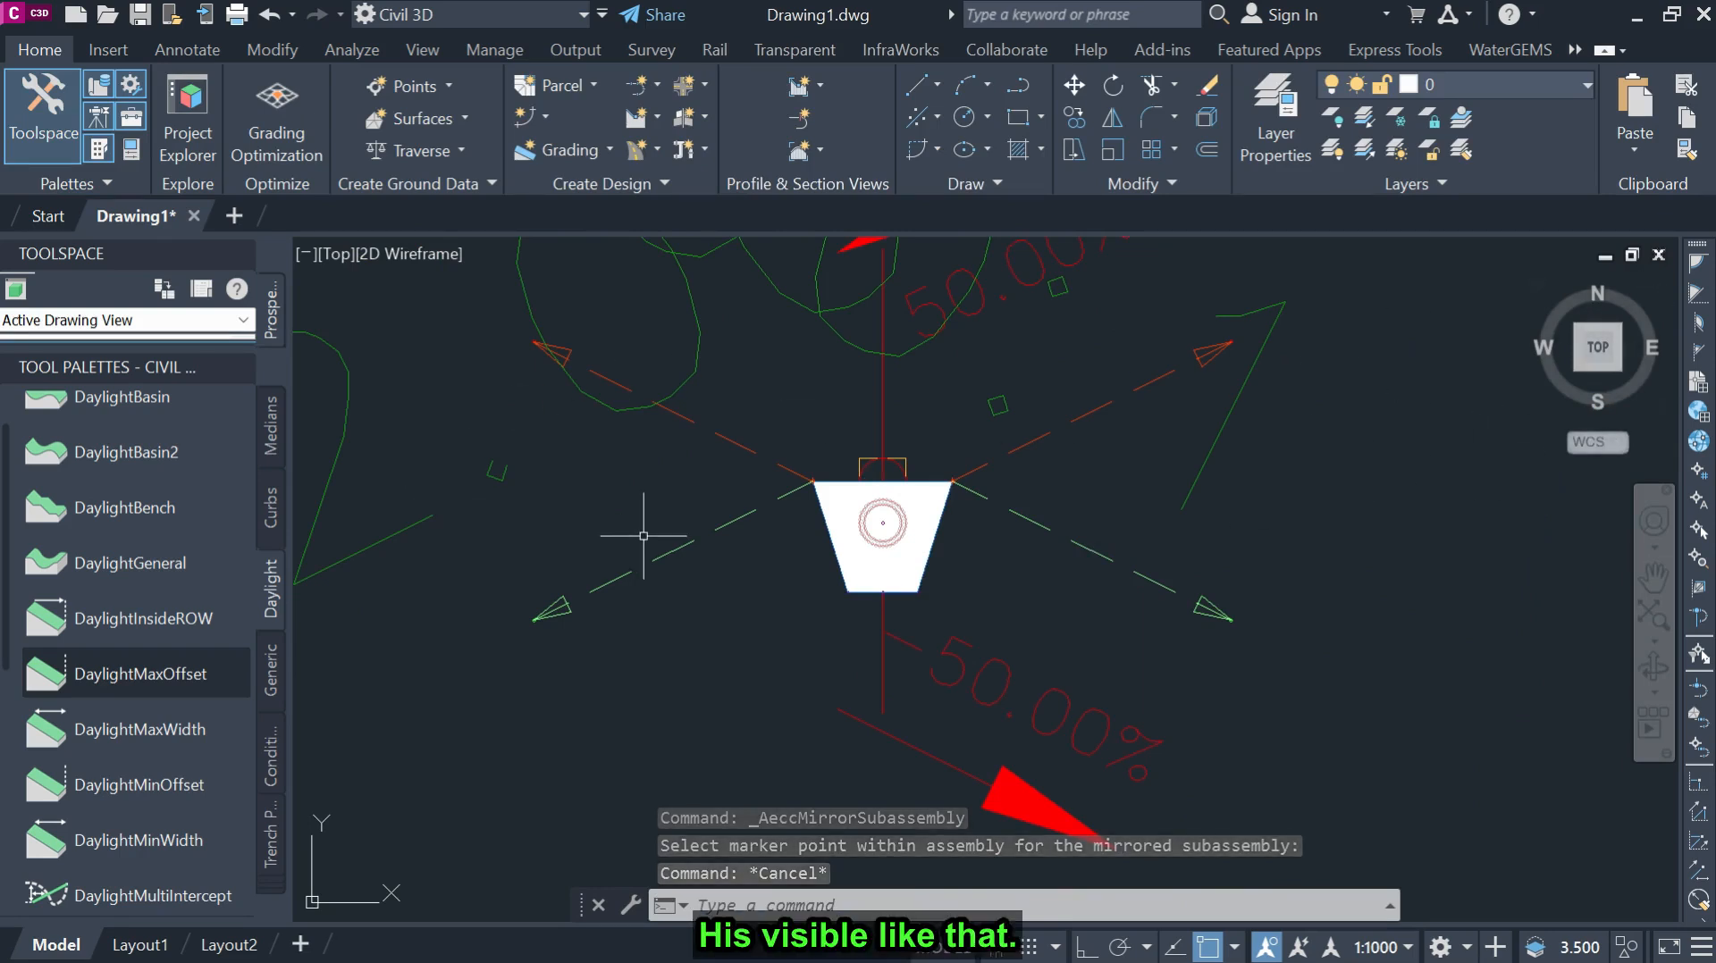
scroll(575, 536, "down", 3)
scroll(750, 583, "up", 1)
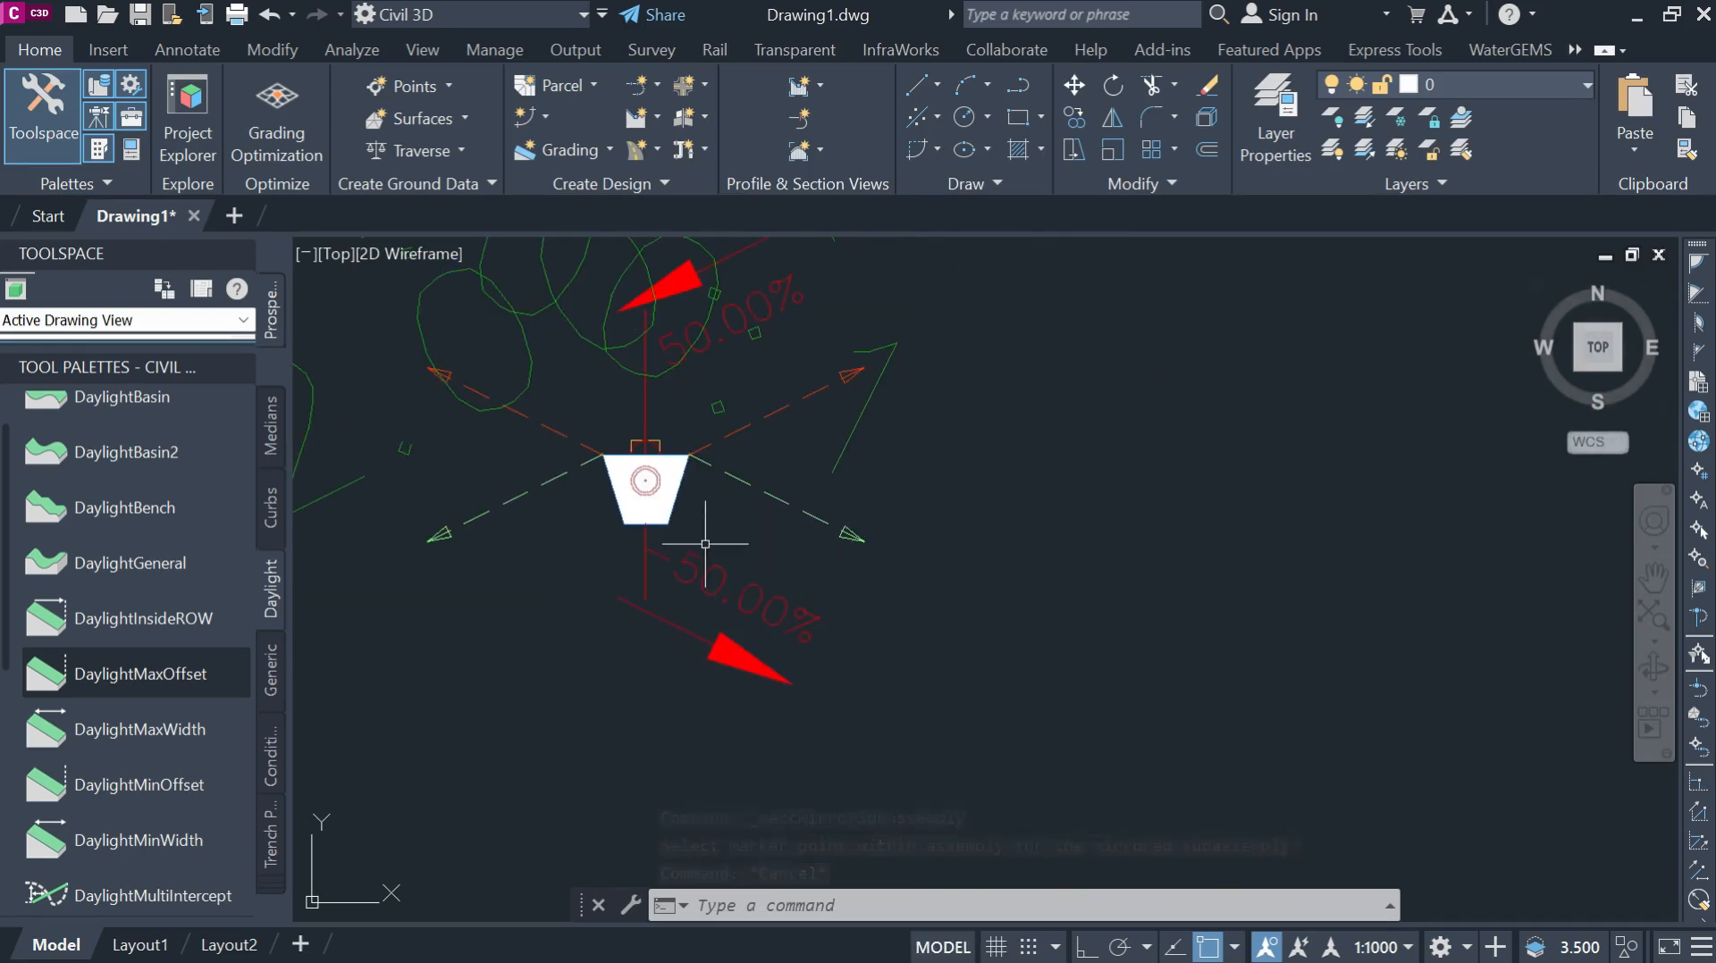
left_click(647, 483)
scroll(647, 483, "up", 1)
key("Escape")
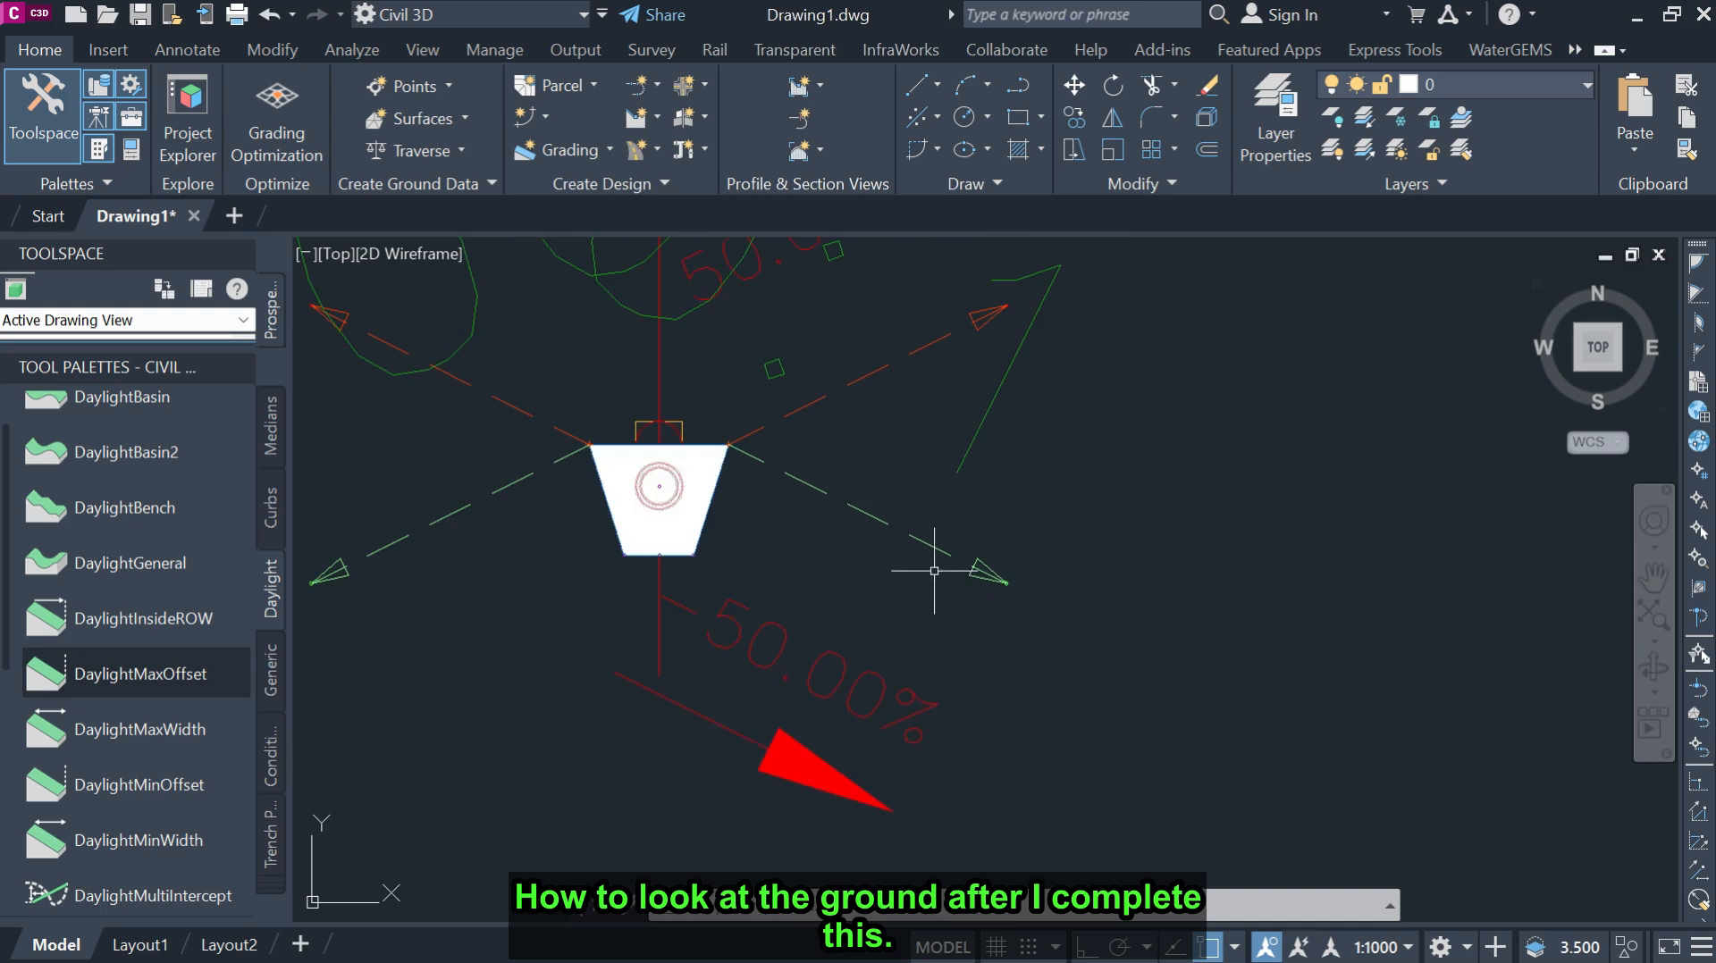
scroll(919, 587, "down", 1)
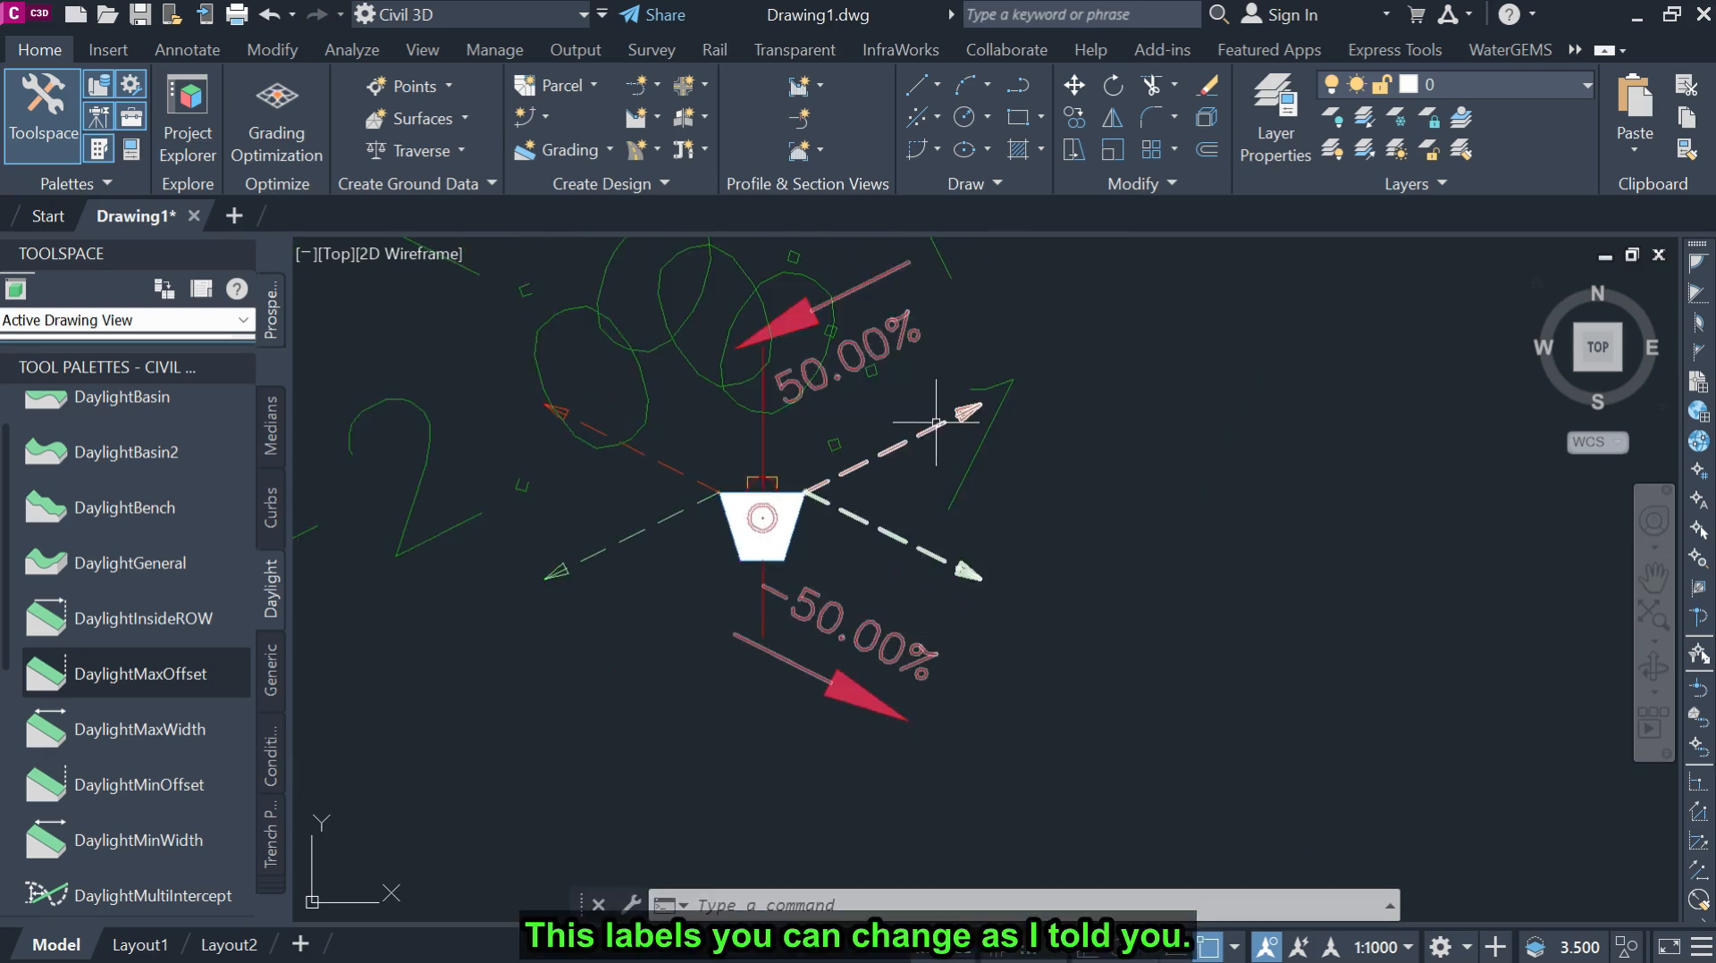
scroll(817, 529, "up", 2)
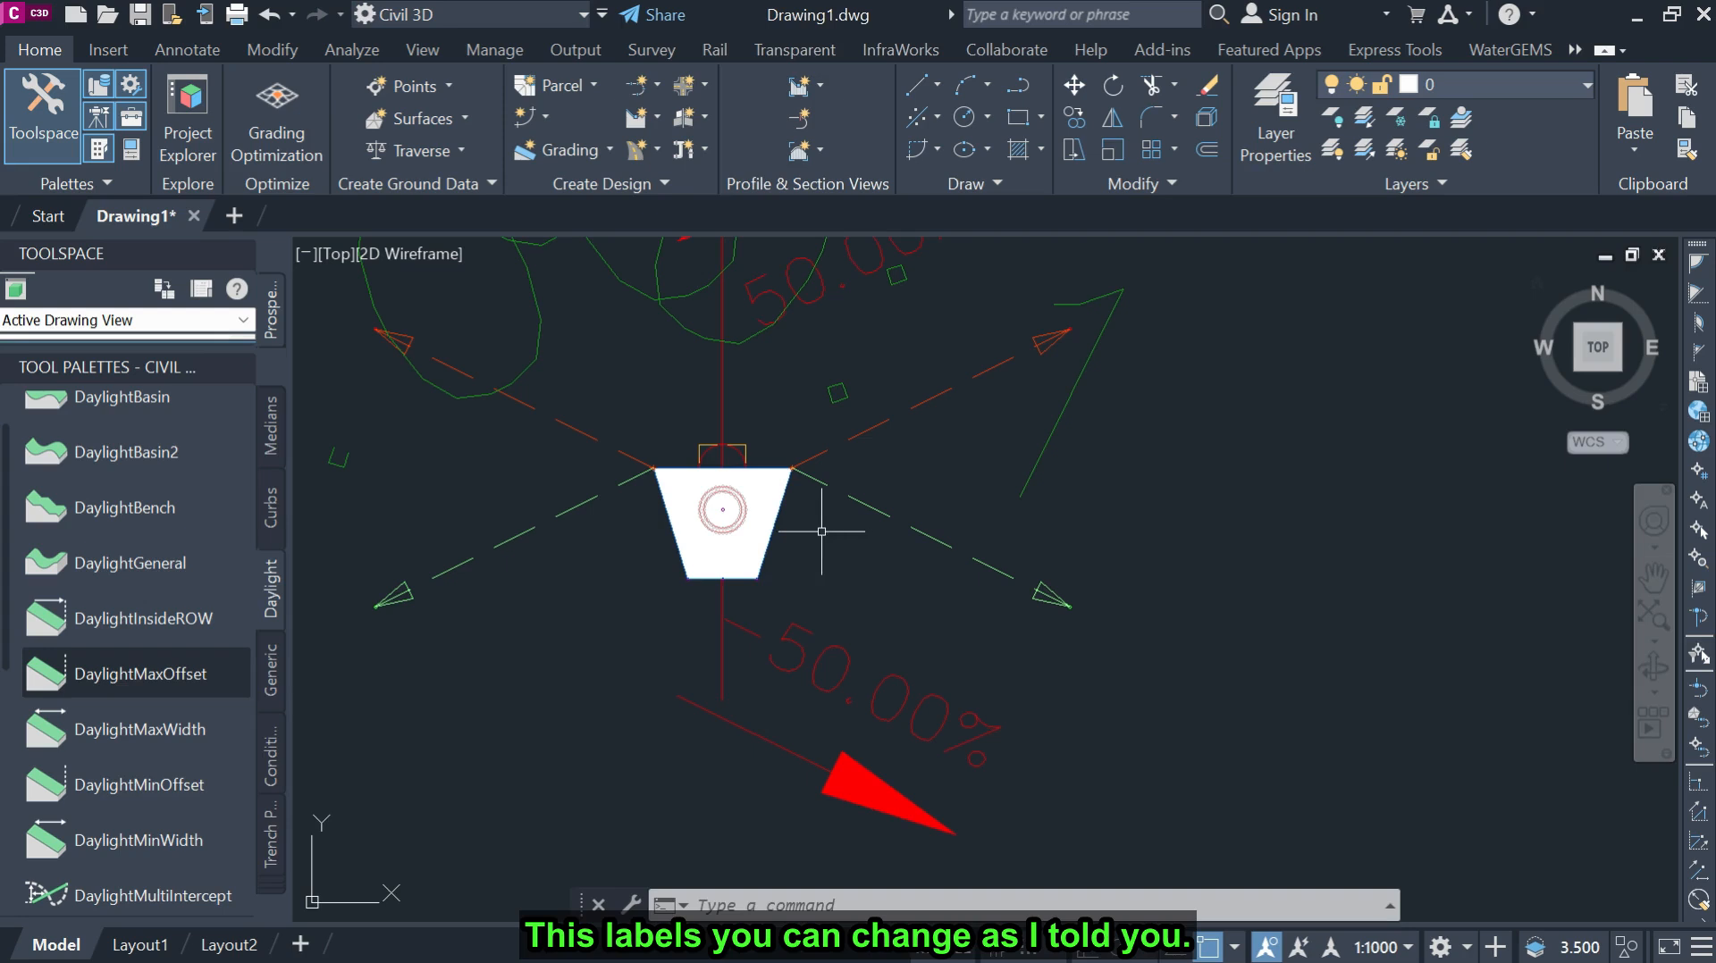
left_click(728, 519)
scroll(731, 515, "up", 4)
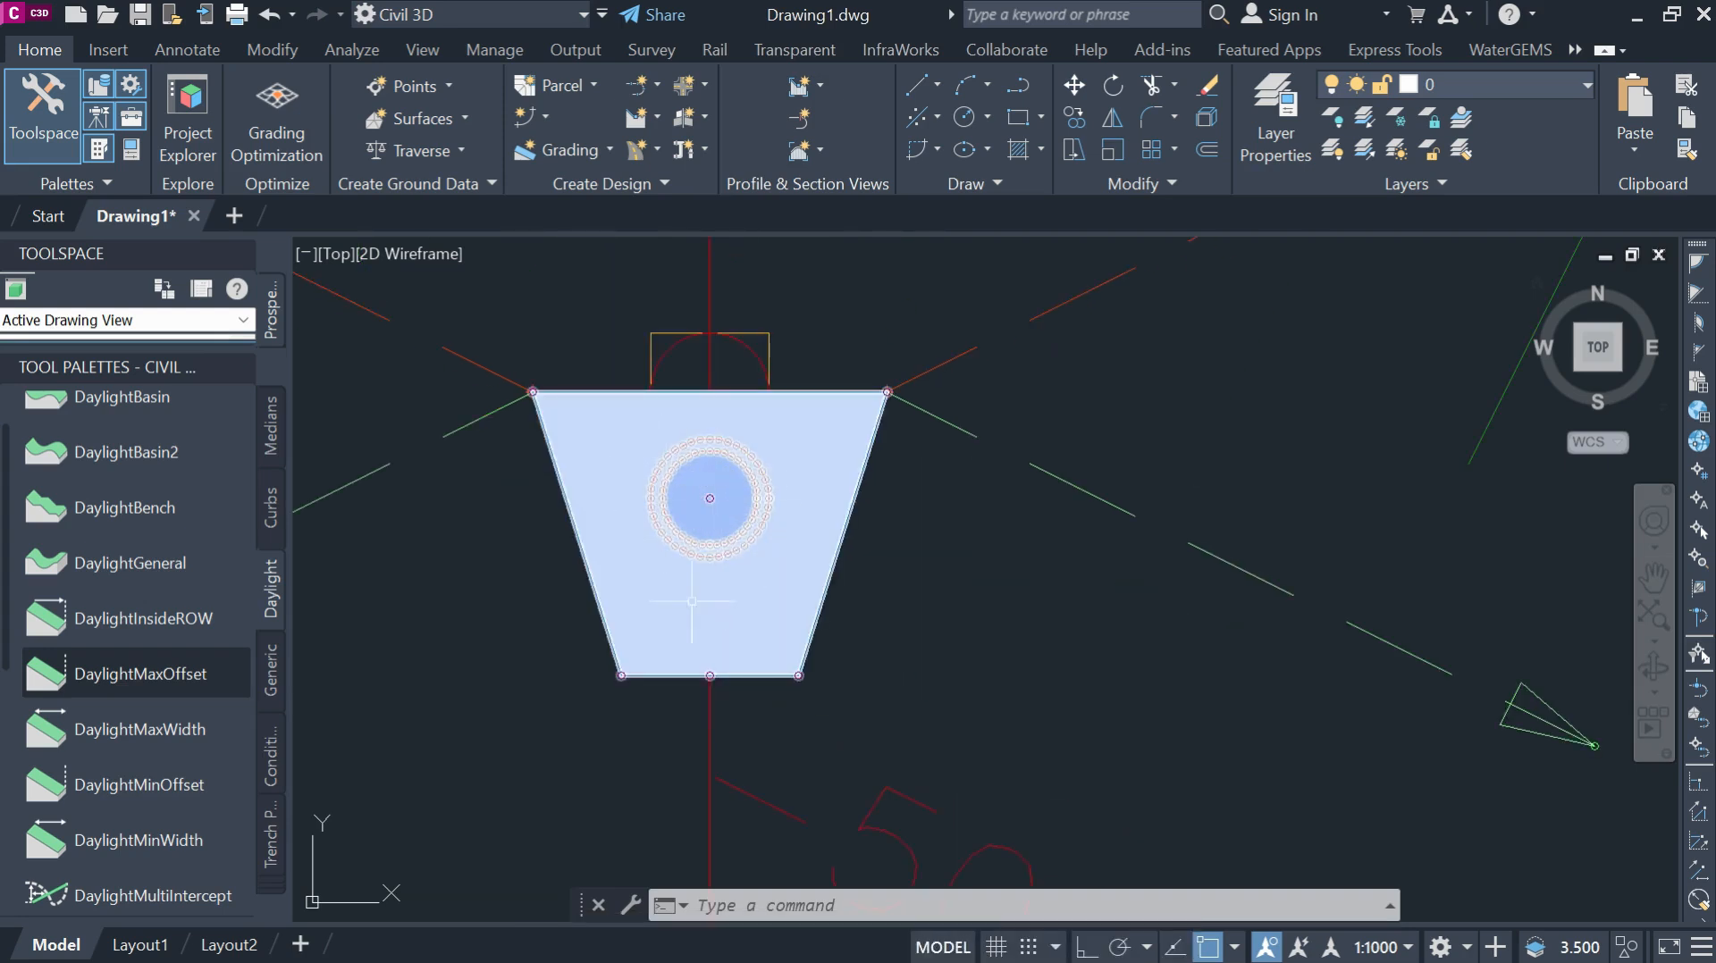
key("Escape")
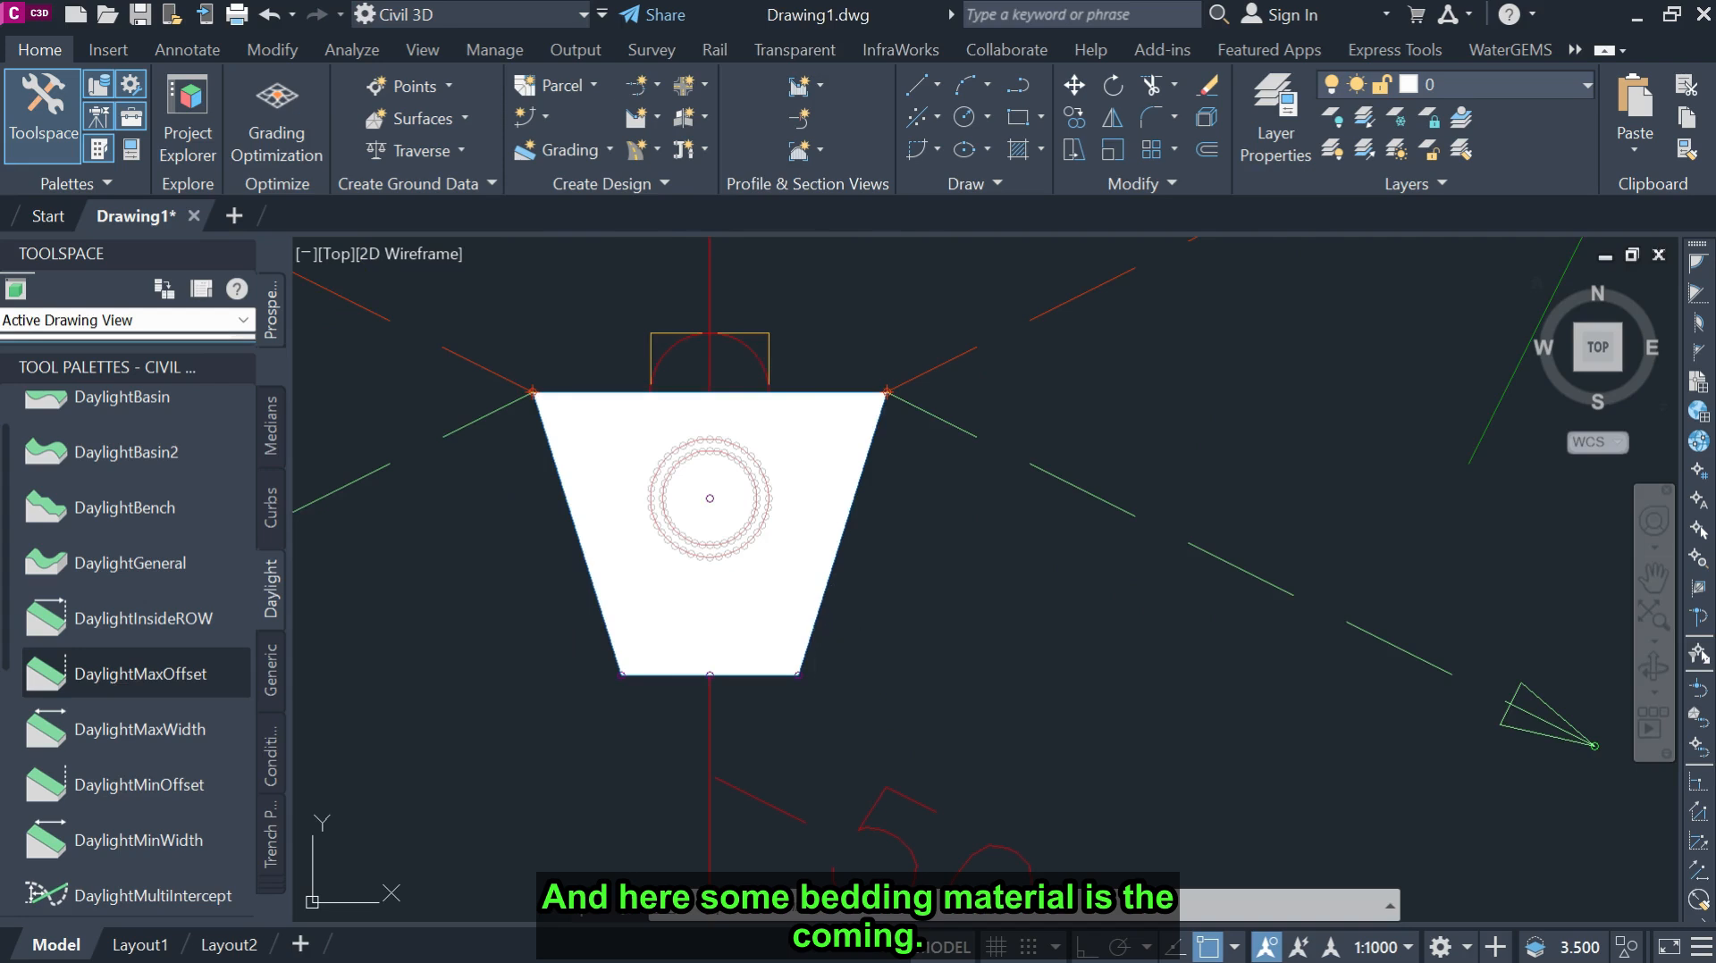
scroll(747, 585, "down", 2)
scroll(749, 575, "down", 2)
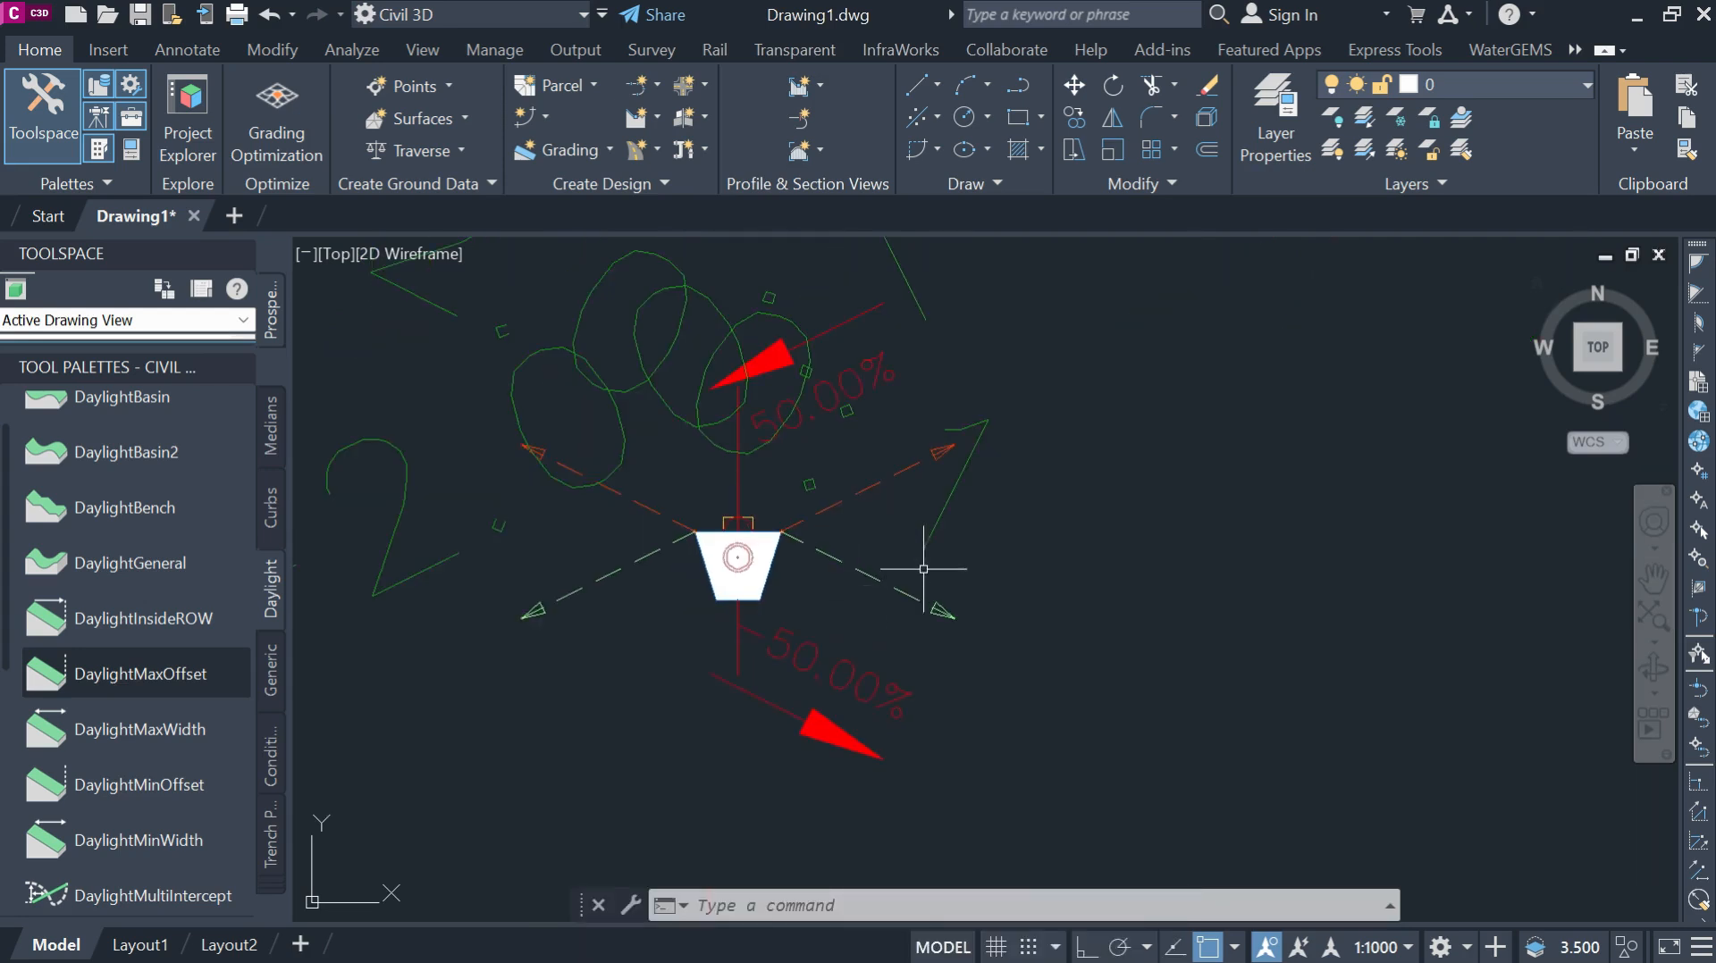
scroll(813, 535, "up", 2)
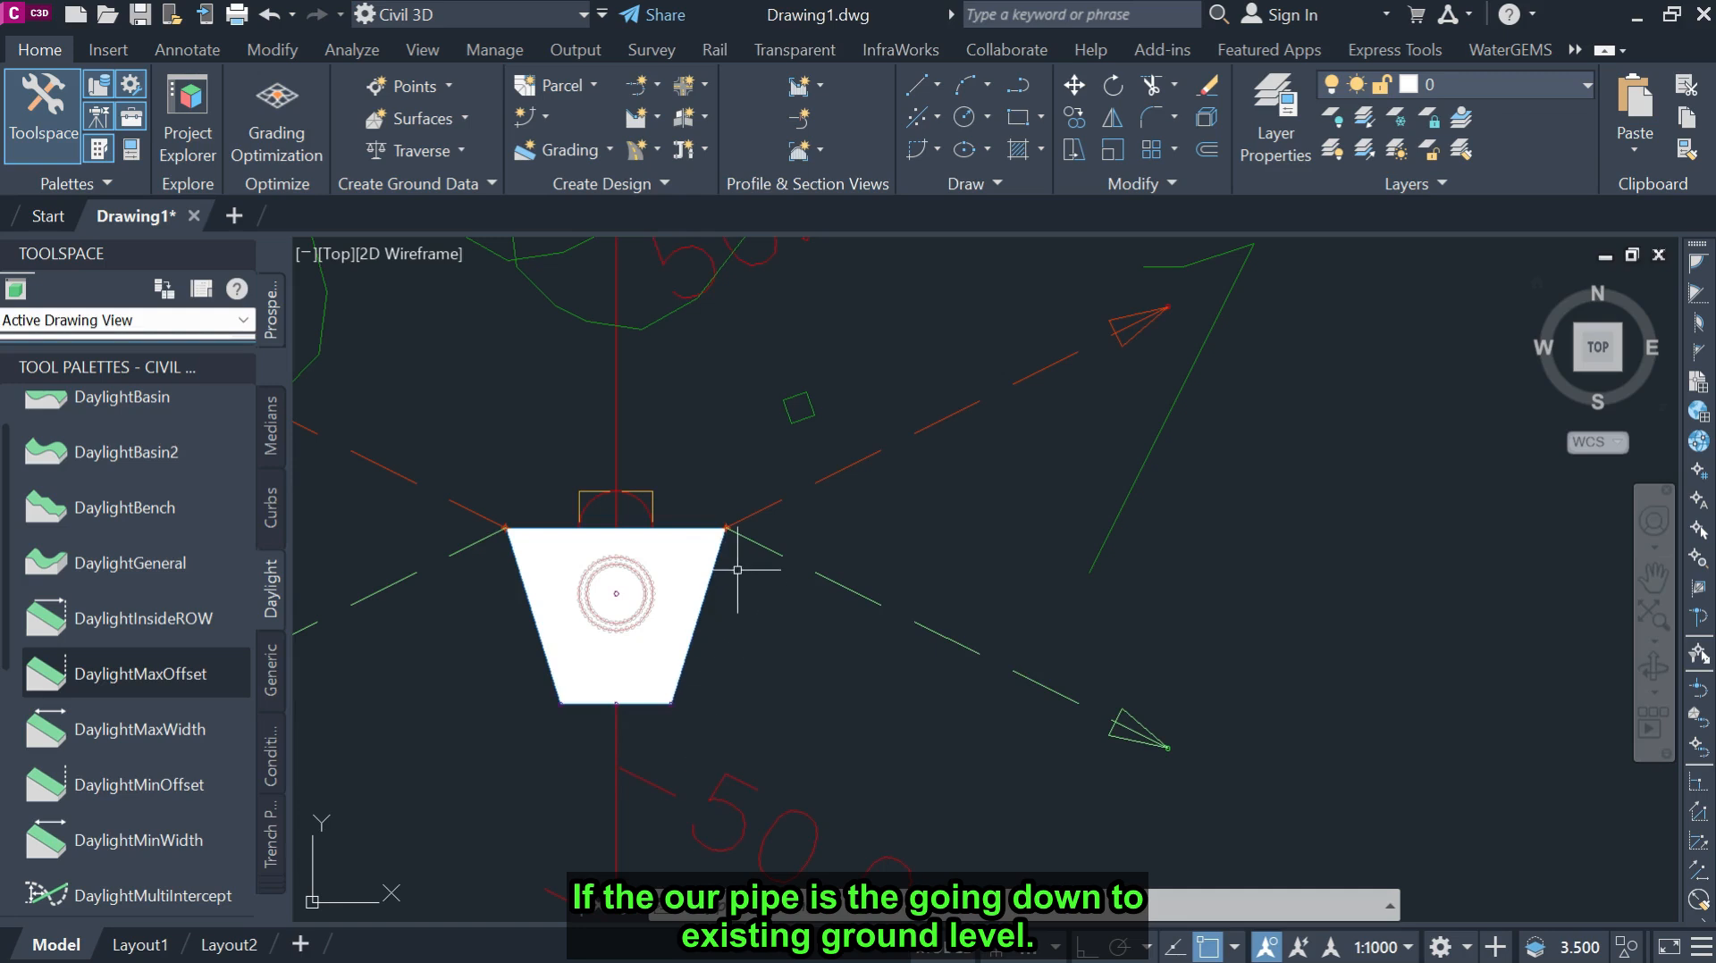
left_click(705, 523)
key("Escape")
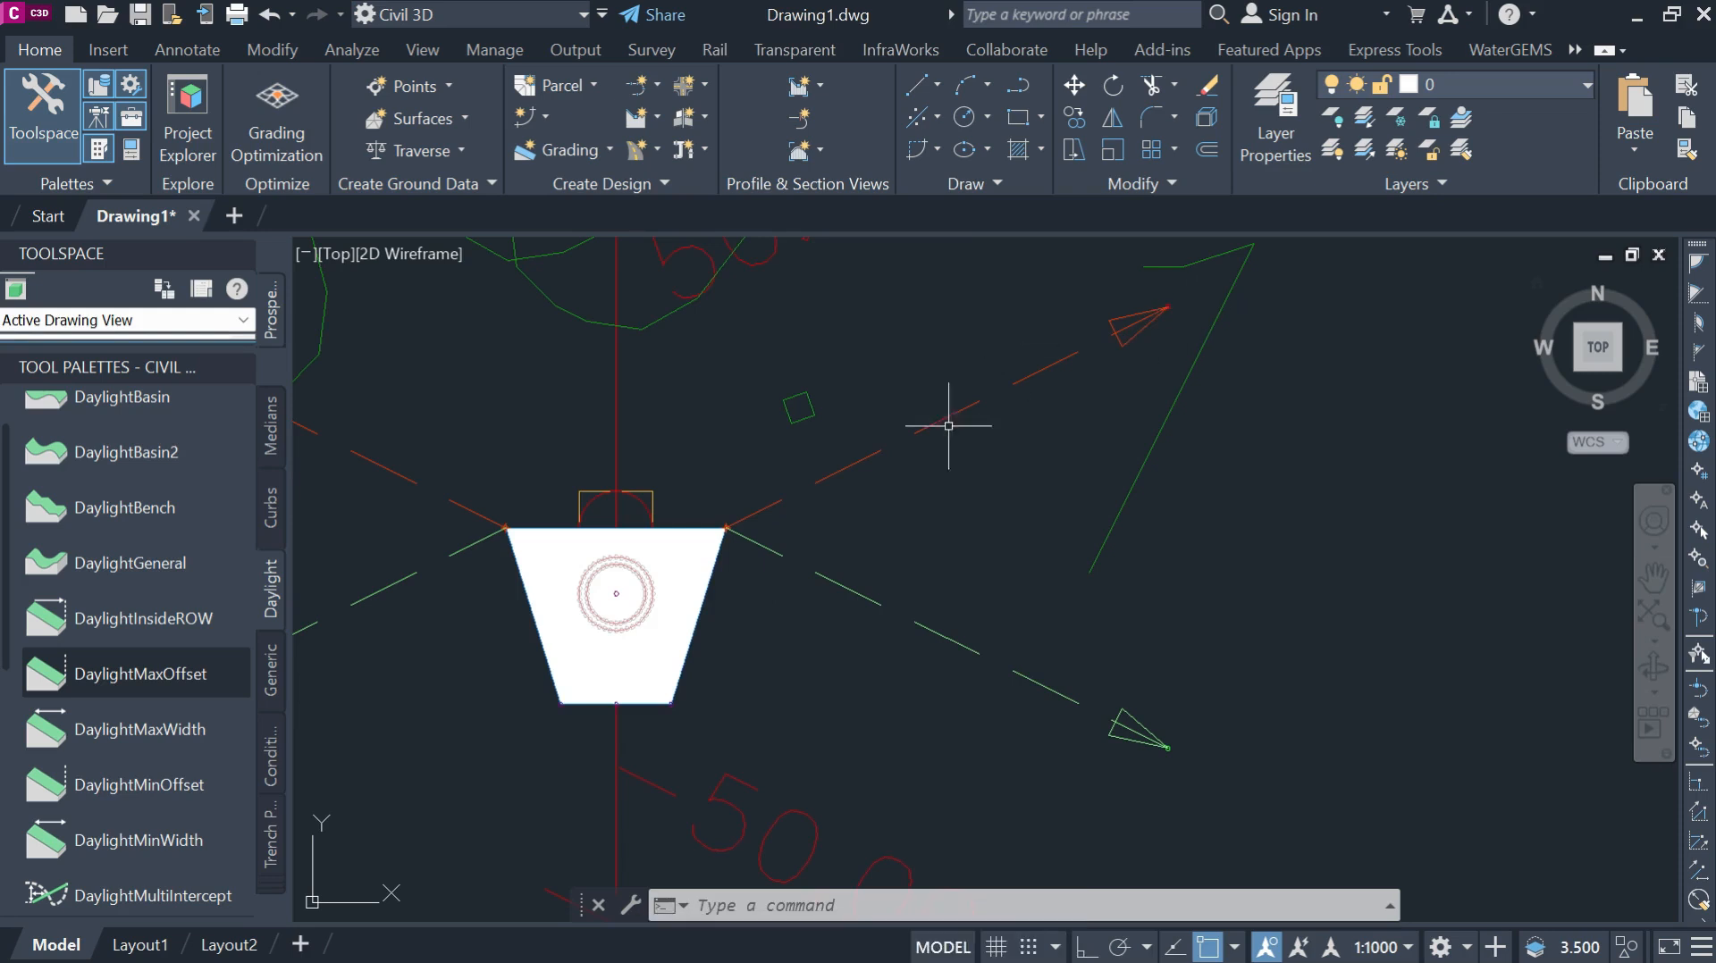
scroll(982, 527, "down", 4)
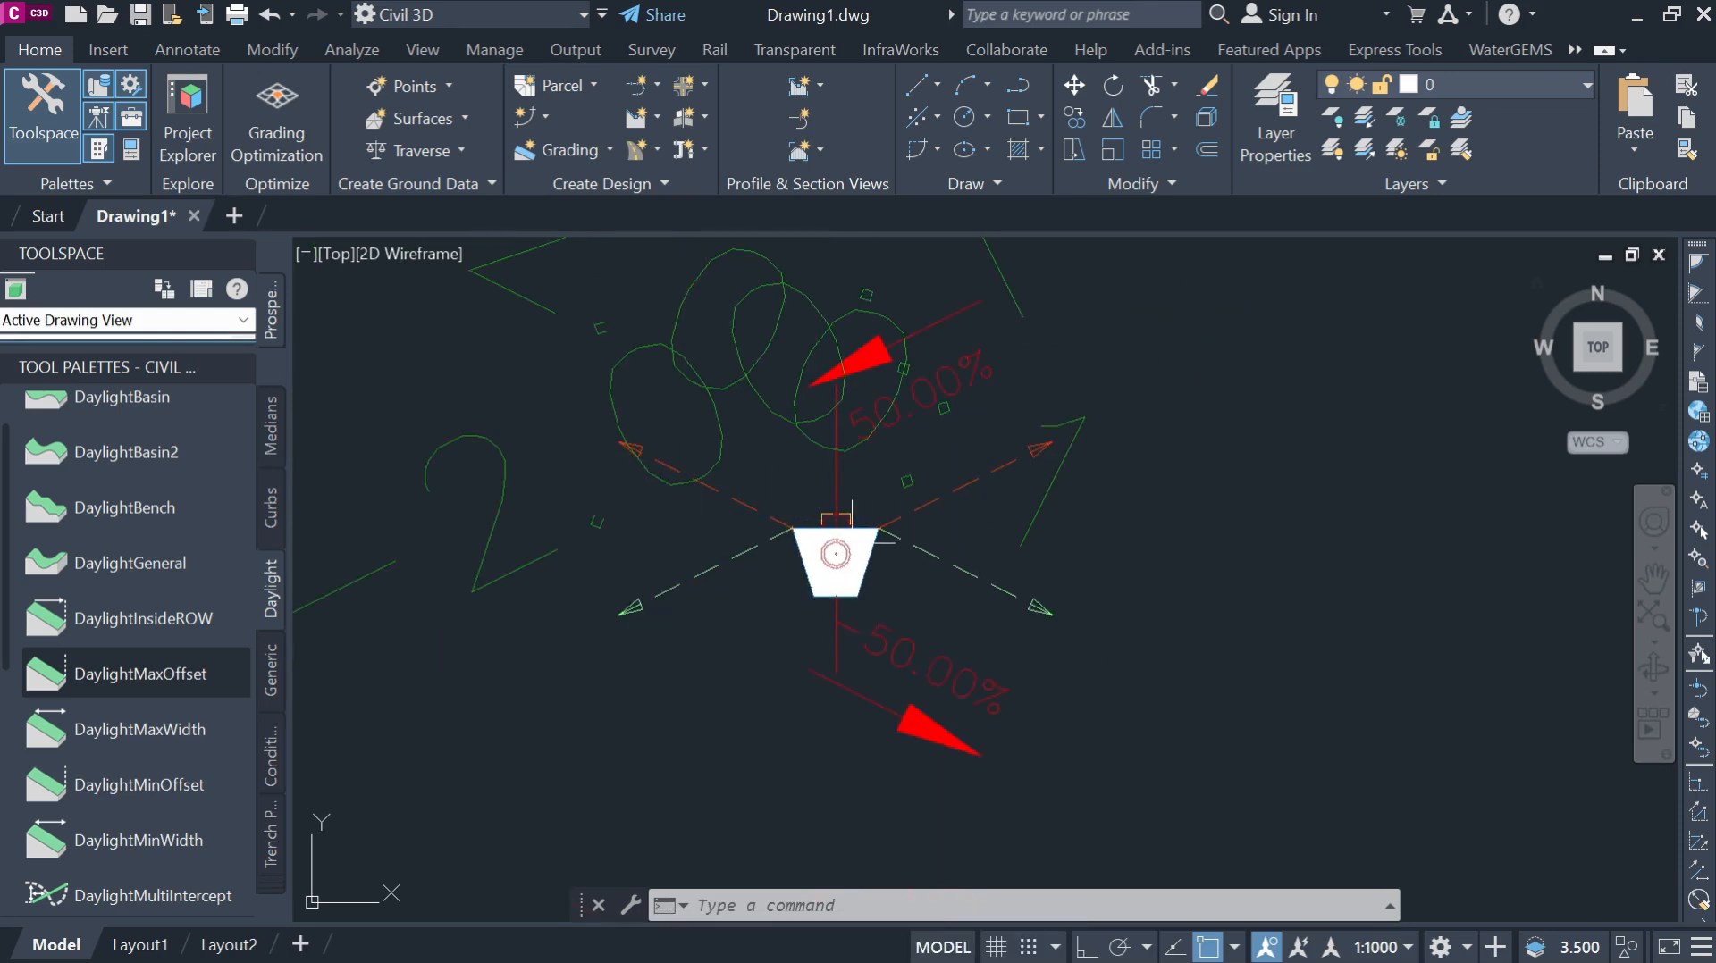
scroll(890, 578, "up", 2)
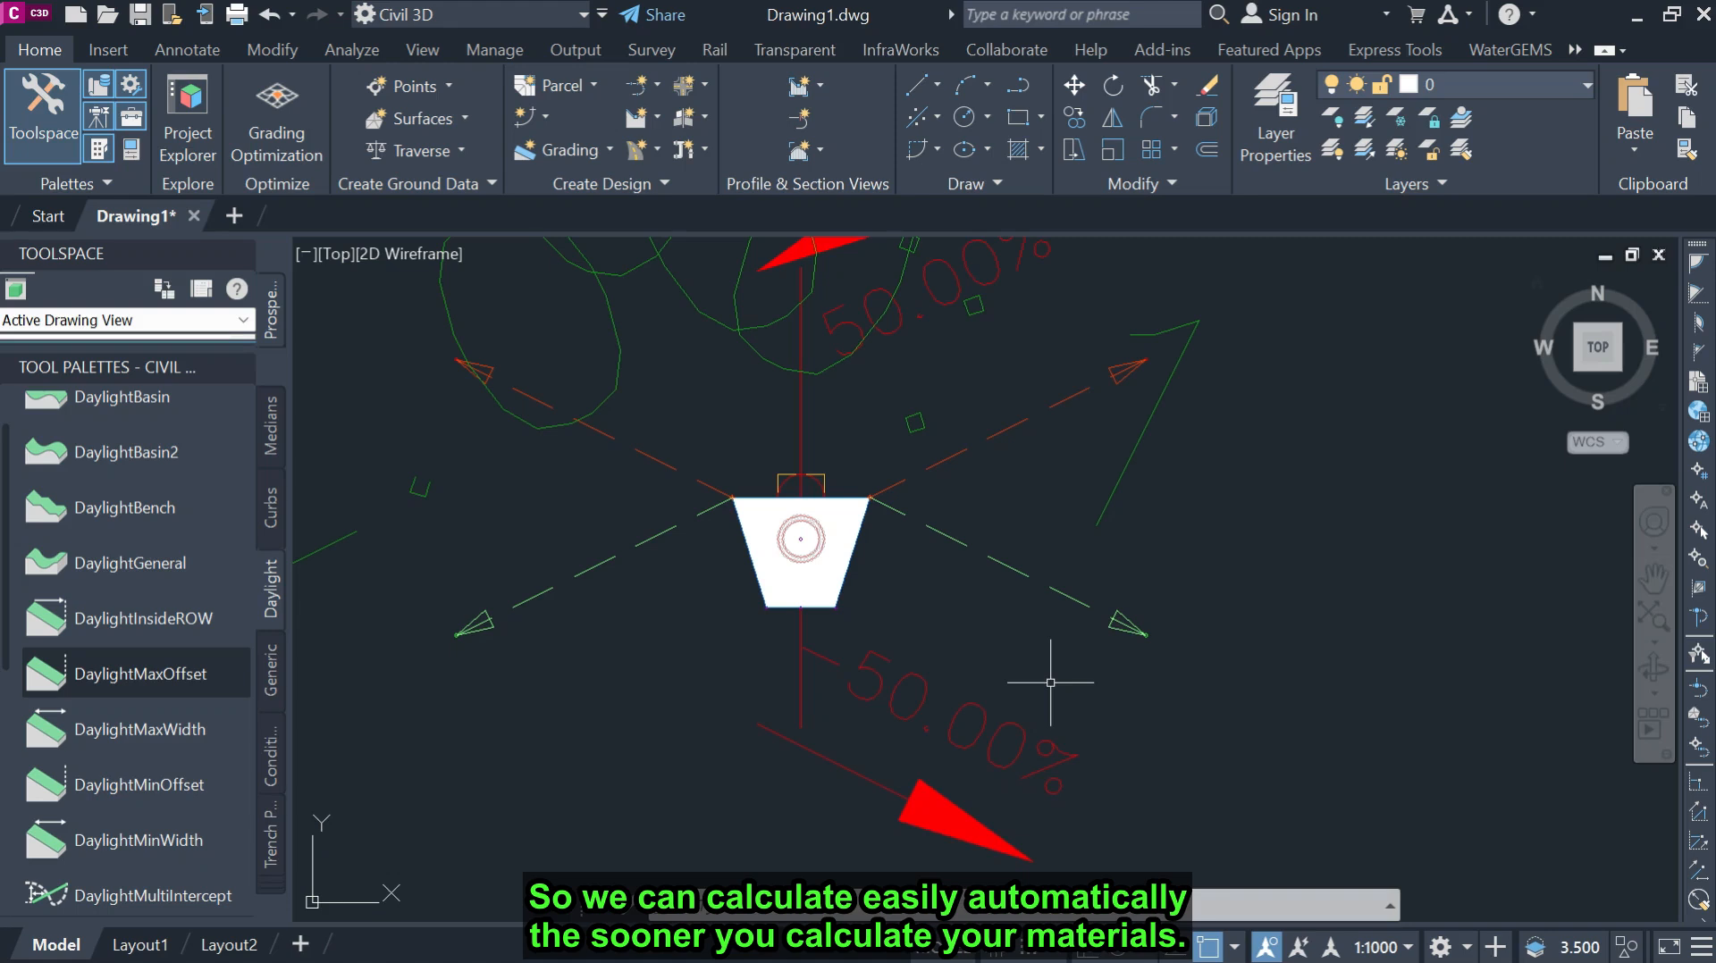
left_click(839, 581)
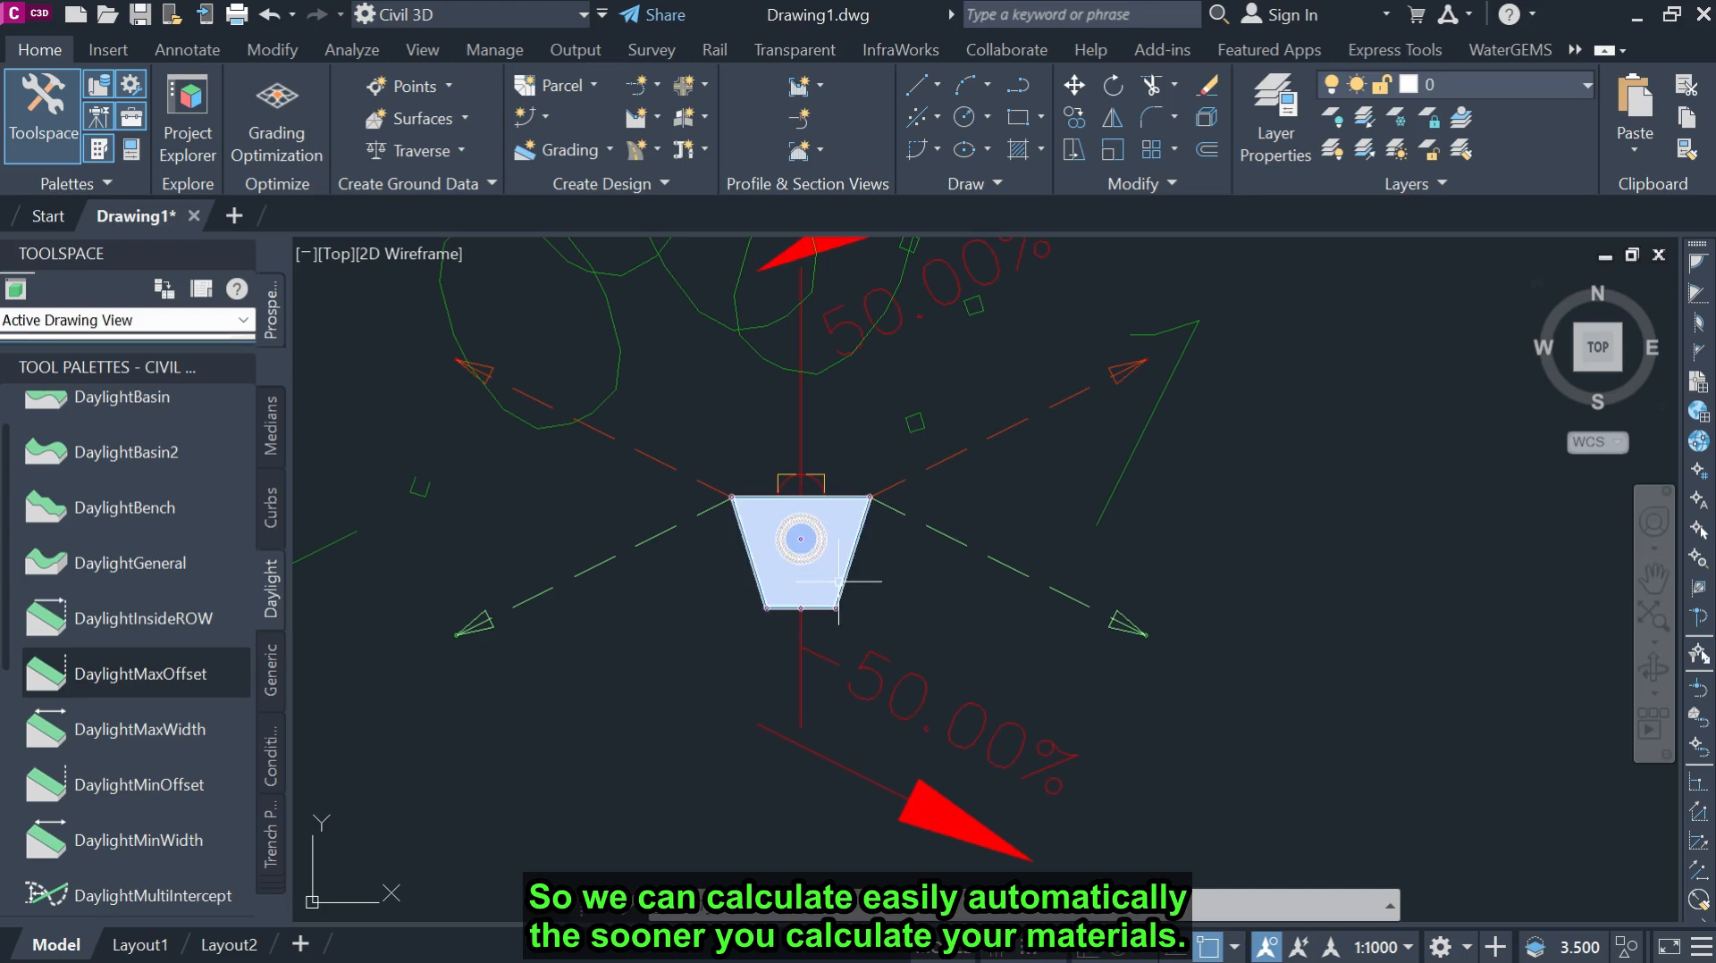
key("Escape")
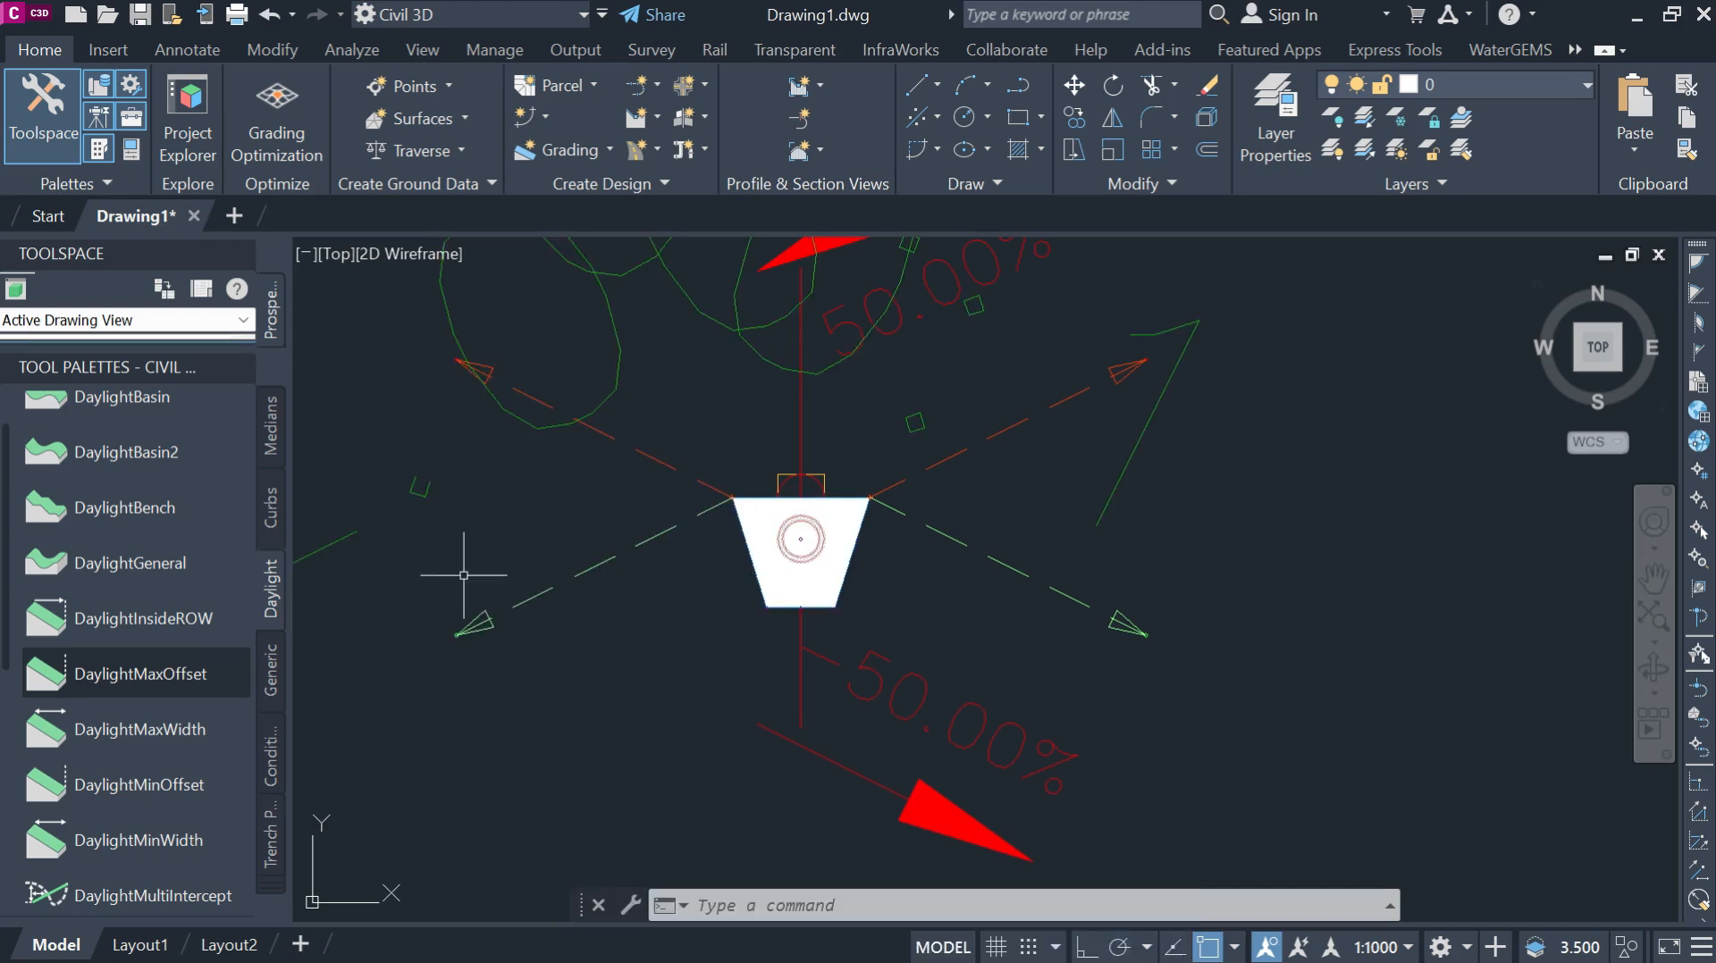